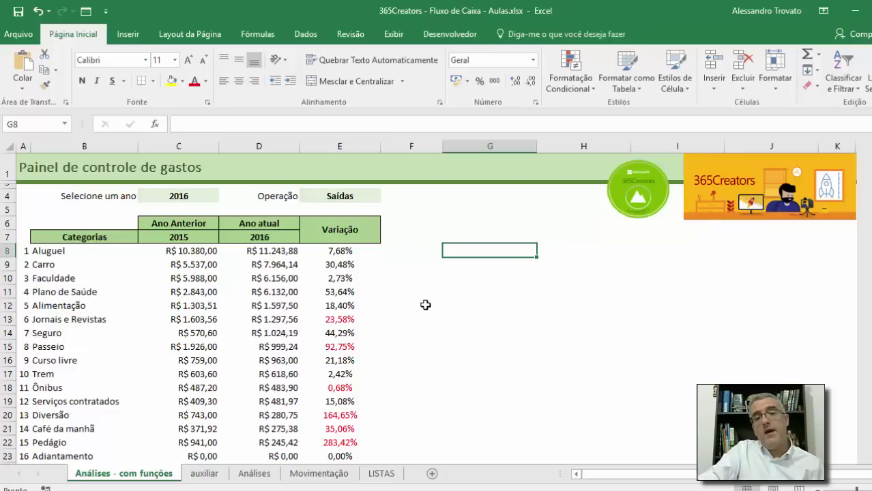
Step: Insert a funnel chart from the expense table's Categorias, 2015 and 2016 columns, including header row 7
left_click(480, 236)
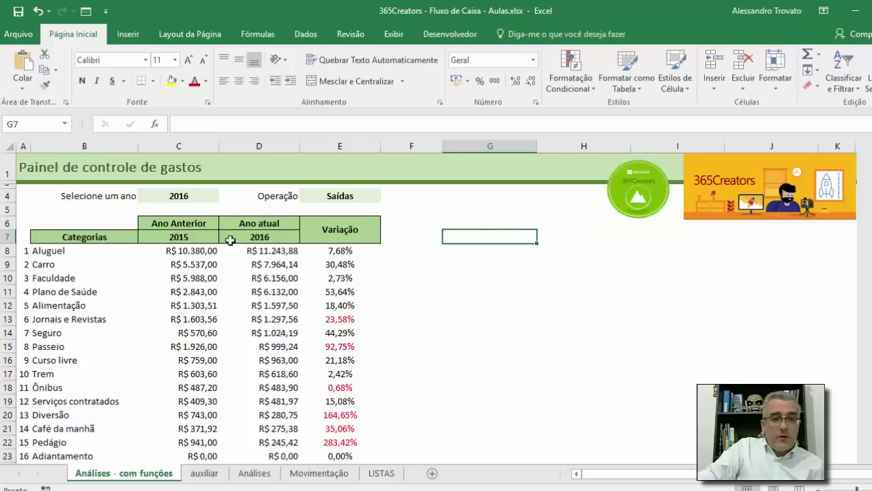
left_click(101, 236)
left_click_drag(101, 236, 269, 435)
scroll(305, 282, "up", 3)
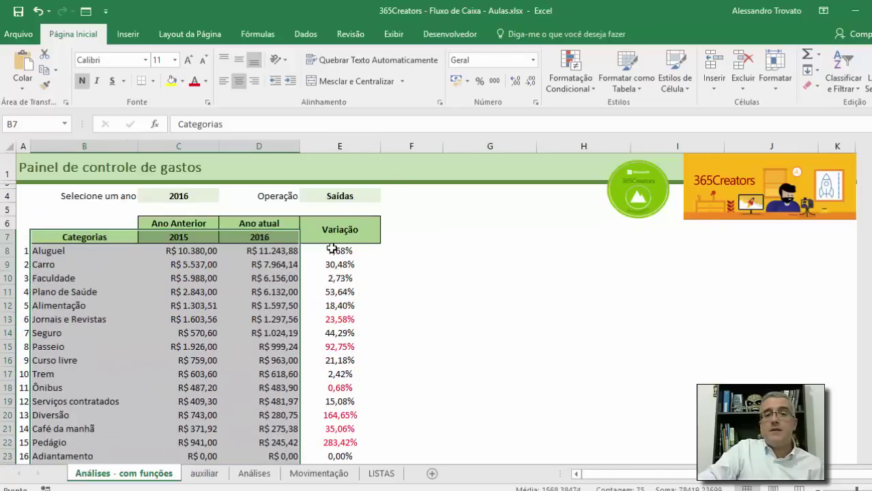
left_click(154, 36)
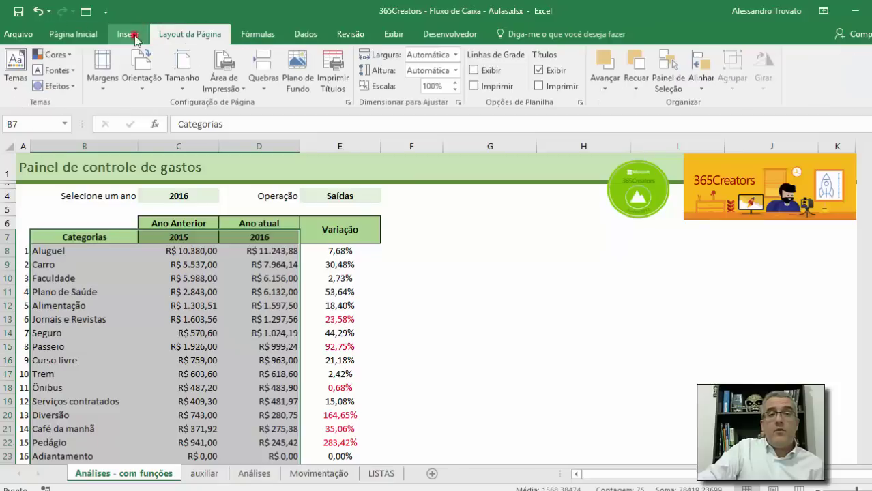
left_click(133, 37)
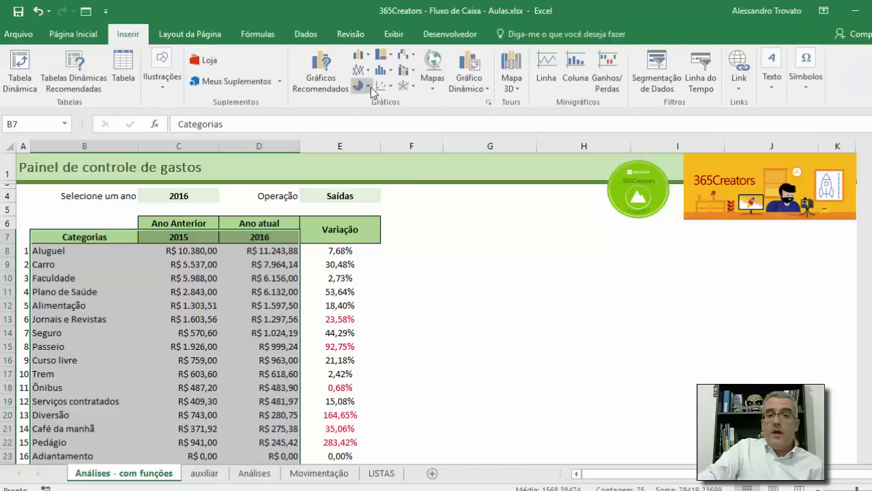
left_click(406, 57)
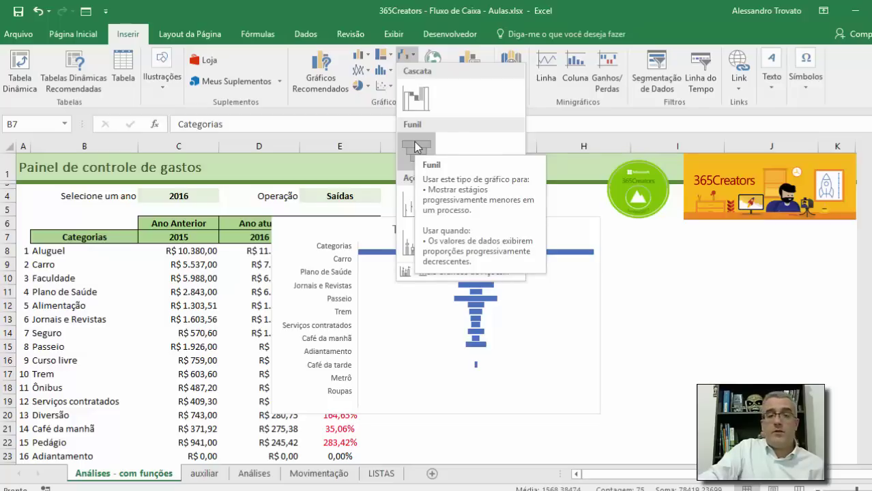
left_click(416, 149)
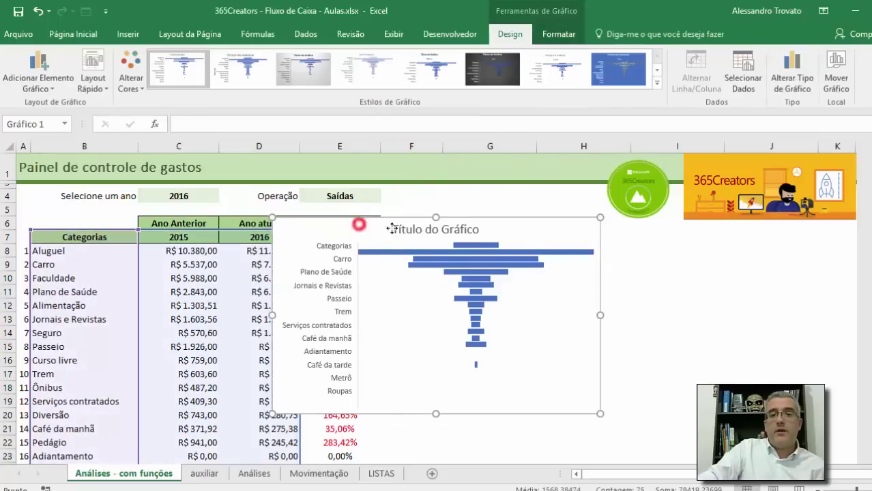
Step: Move the funnel chart beside the expense table and shrink its data range to exclude header row 7
left_click_drag(390, 228, 500, 265)
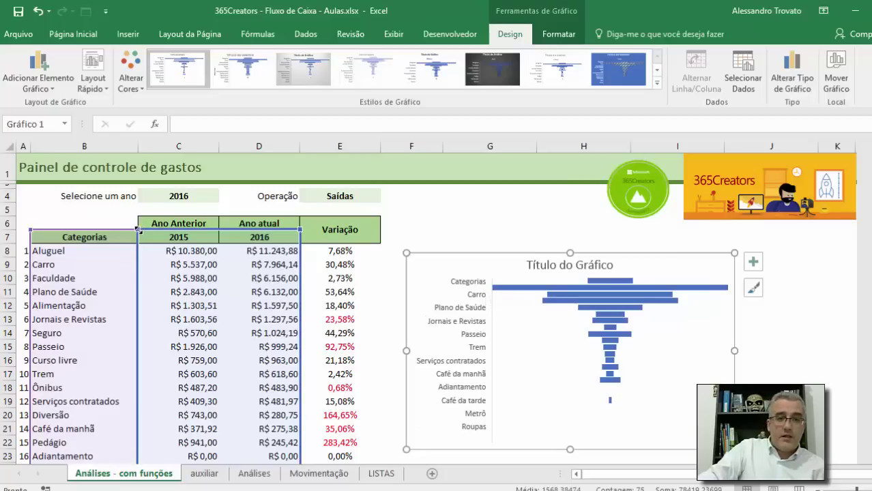
left_click_drag(138, 231, 139, 244)
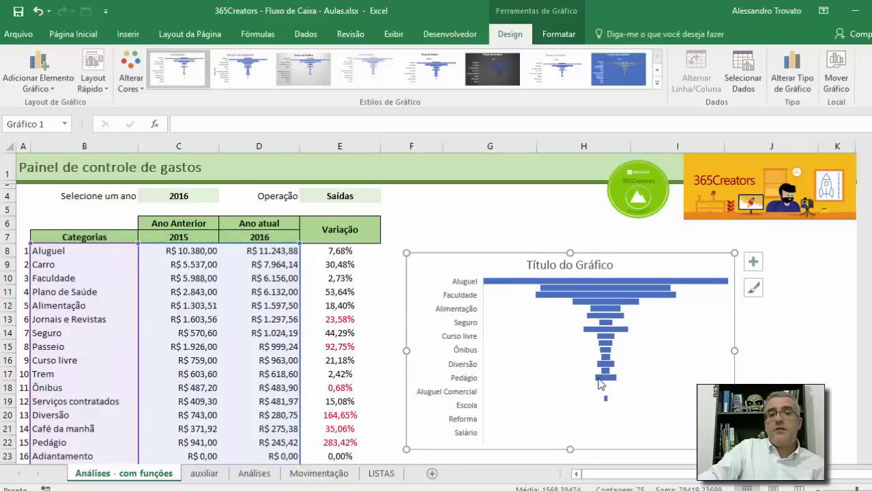
mouse_move(601, 334)
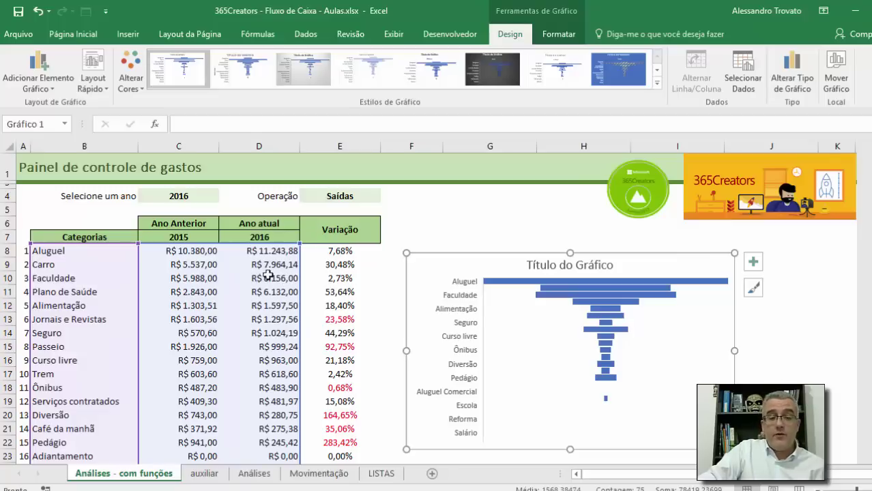
Step: Set the selected year in C4 to 2015 and check the previous-year values in column C
left_click(196, 200)
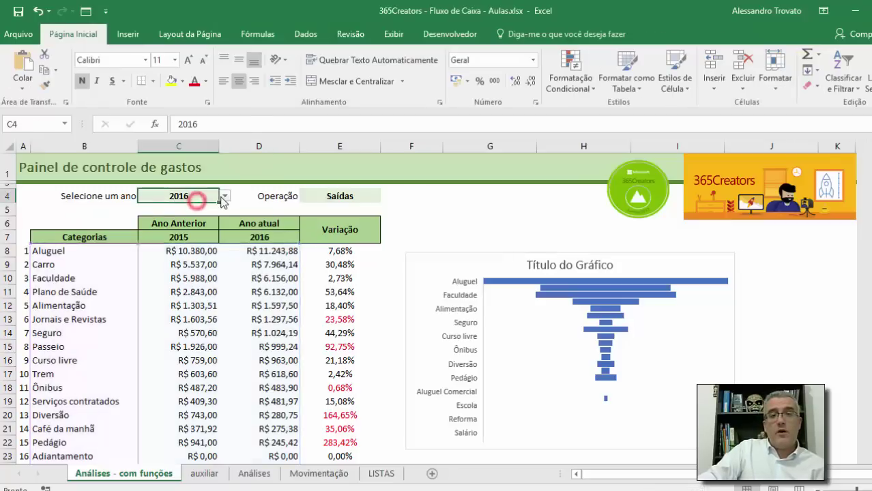
left_click(225, 196)
left_click(147, 206)
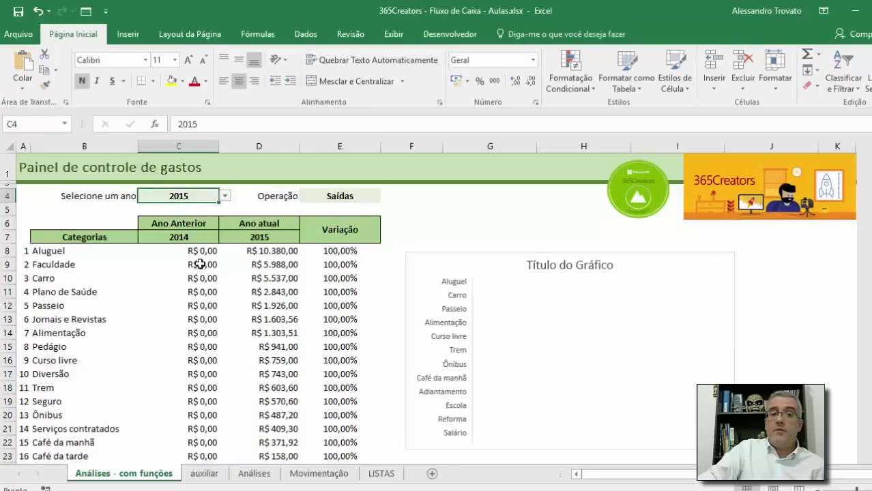
left_click_drag(190, 250, 196, 411)
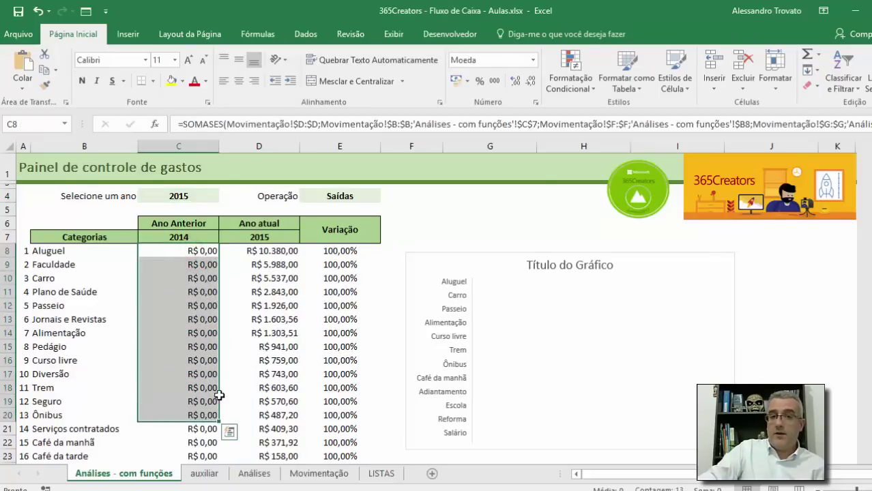
Step: Delete the funnel chart from the Análises - com funções sheet
left_click(433, 259)
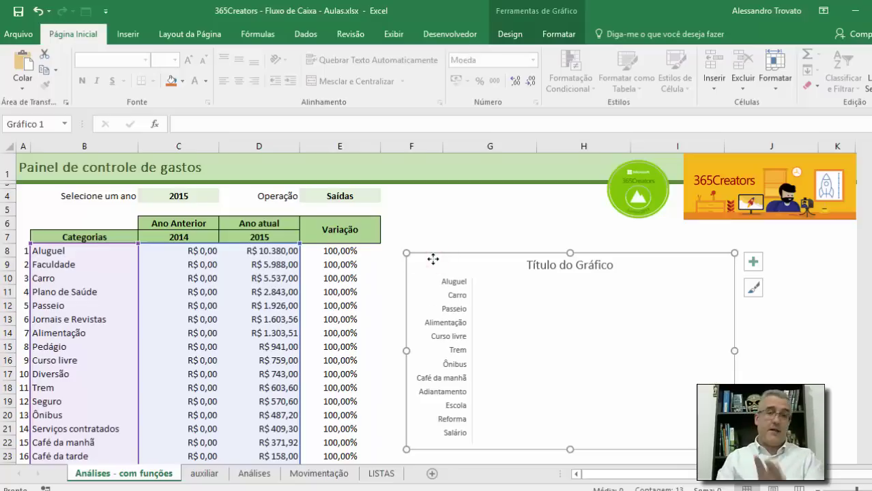
key("Delete")
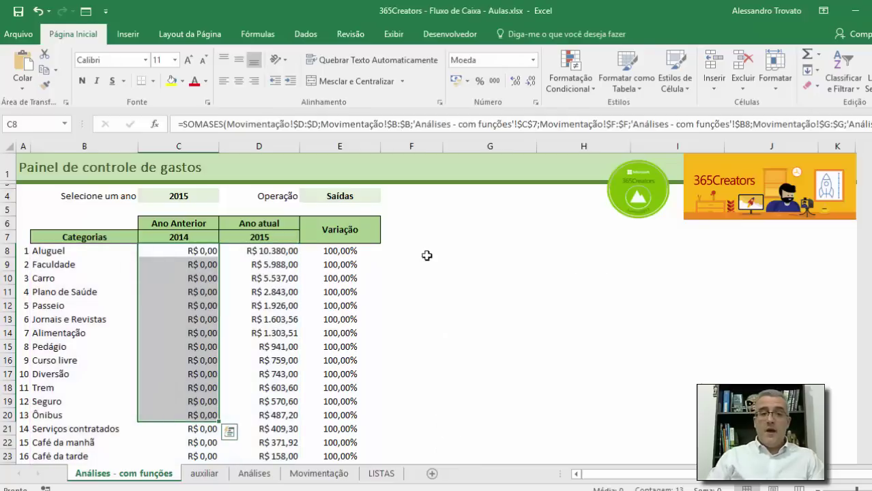
left_click(393, 308)
left_click(455, 279)
left_click(543, 268)
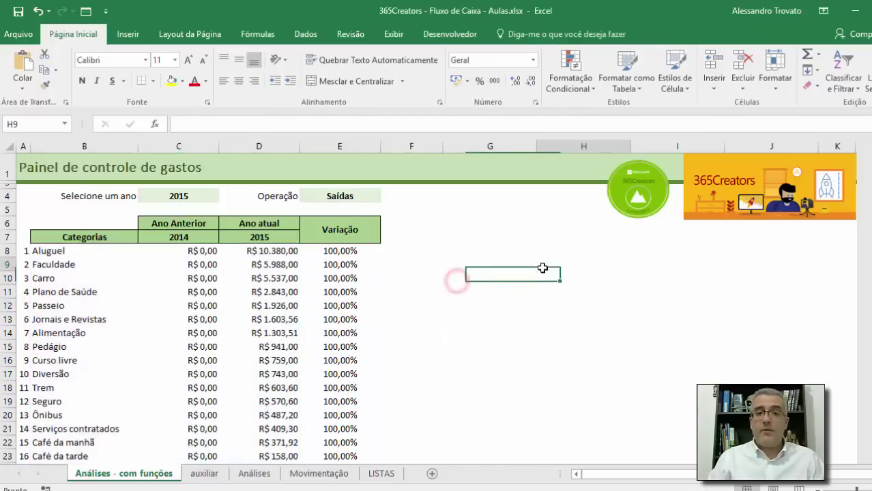
left_click(455, 261)
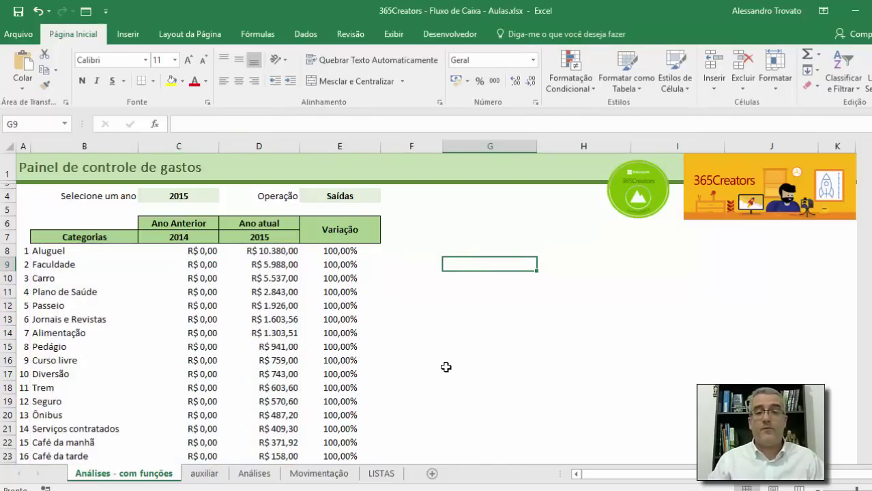
Step: Check the formulas in B5 and C4 on the auxiliar sheet and enter 1 in cell E4
left_click(204, 474)
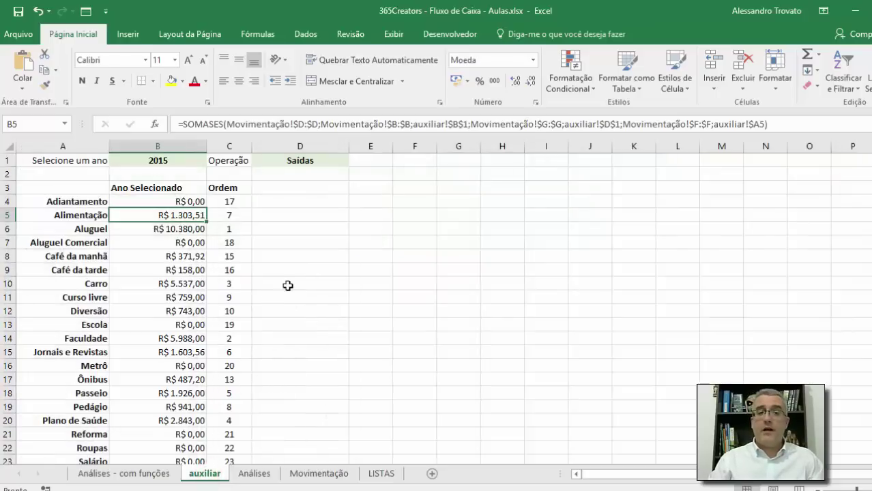
left_click(374, 206)
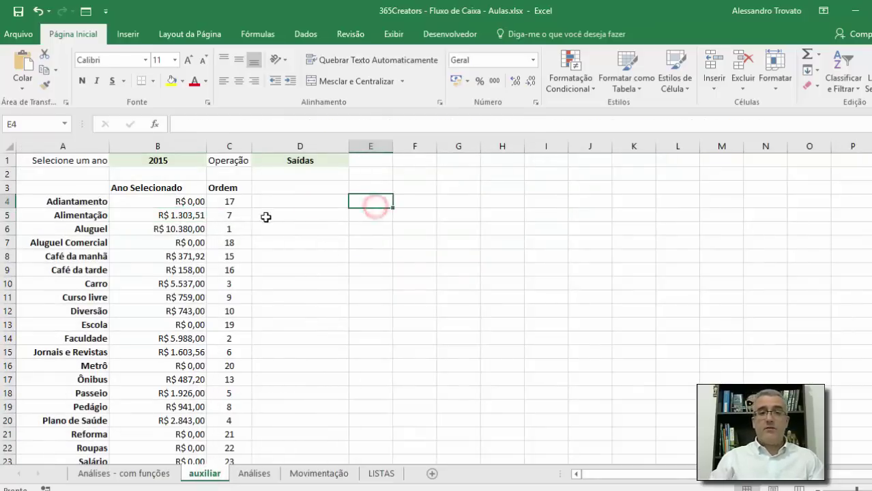
left_click(203, 217)
left_click(230, 199)
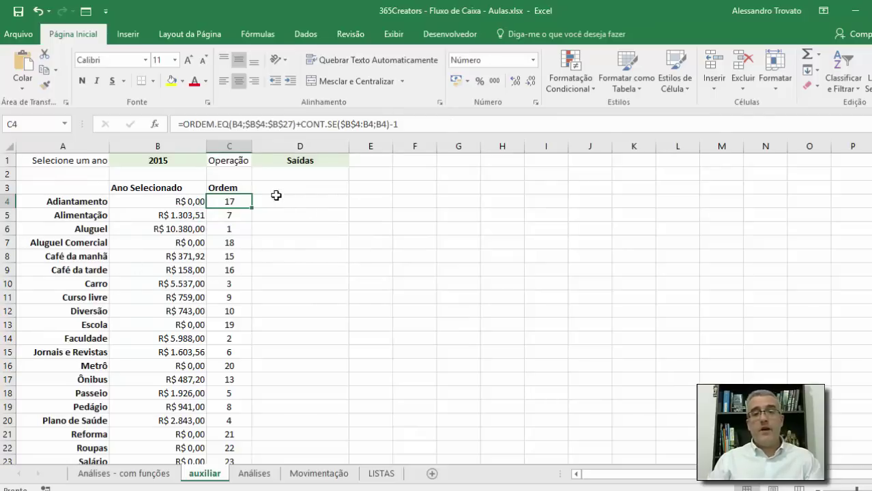
left_click(375, 198)
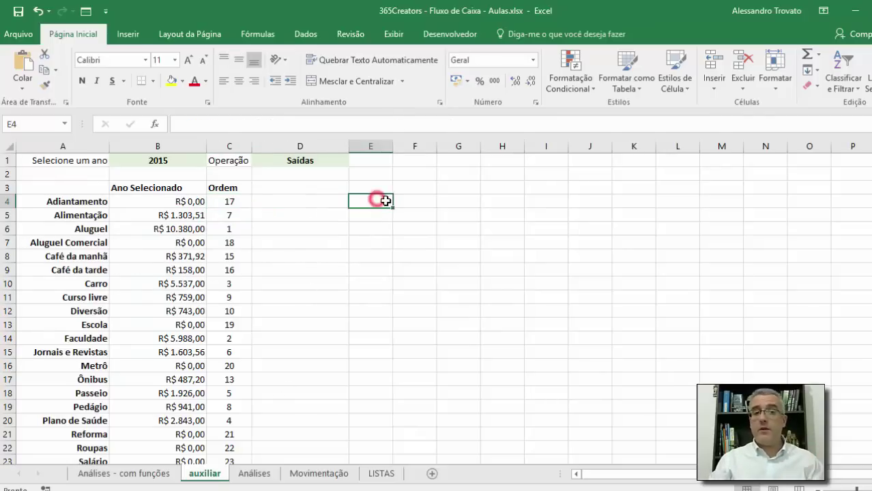
type("1")
key("Return")
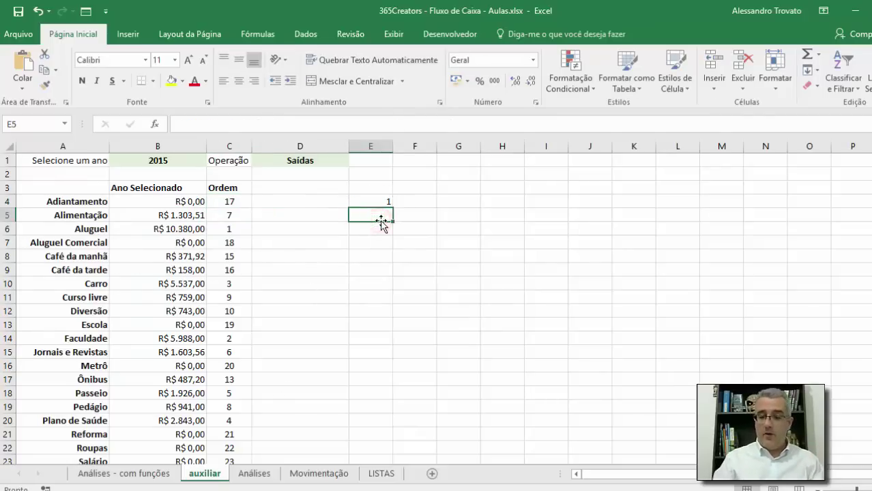
Step: Try to continue the numbering in cell E5 with the formula =E4+1
type("=soma(")
key("Escape")
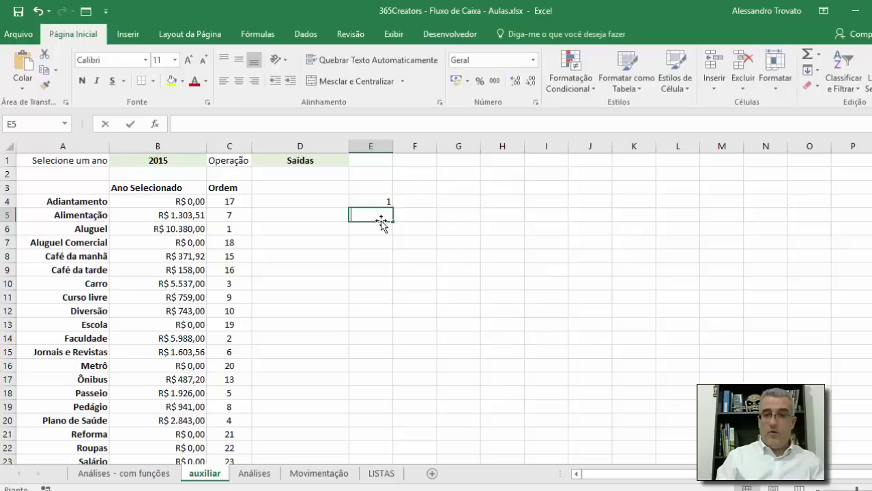
type("=")
key("Up")
type("+1")
key("Return")
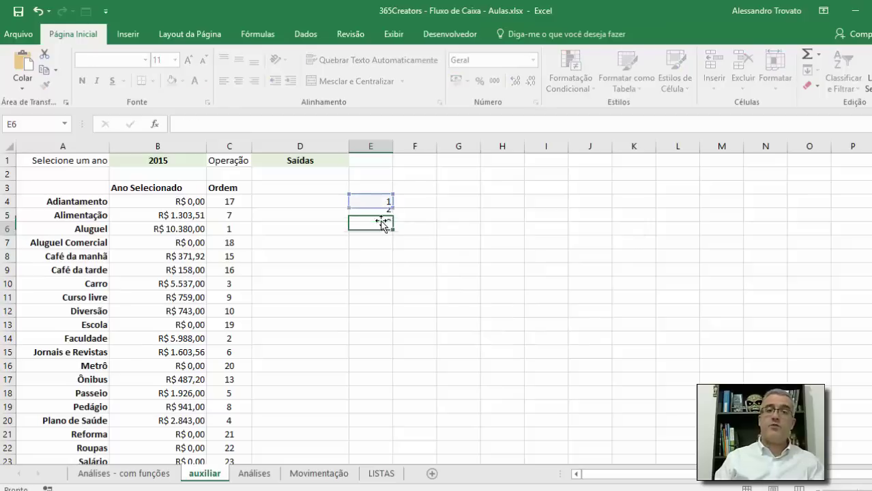
key("Up")
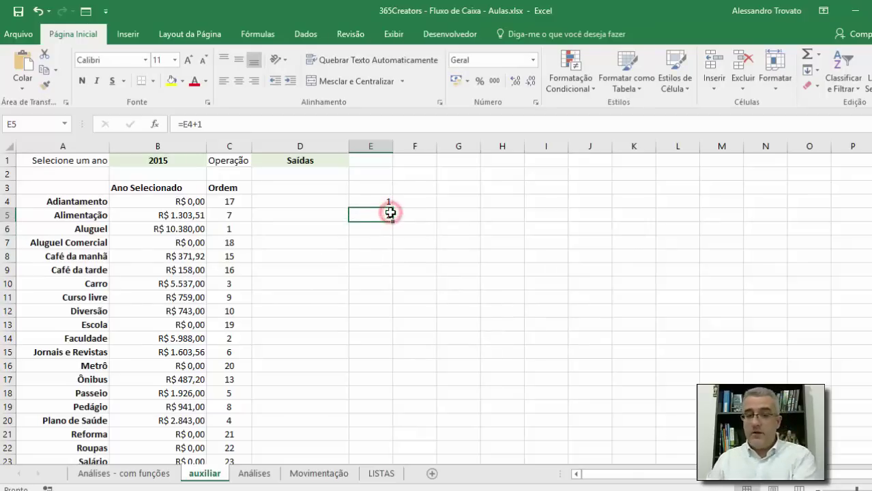
key("Delete")
Step: Fill E4:E27 with a linear series in columns, using an increment of 1 and a limit of 50
left_click(386, 202)
left_click_drag(386, 202, 364, 382)
scroll(370, 351, "up", 3)
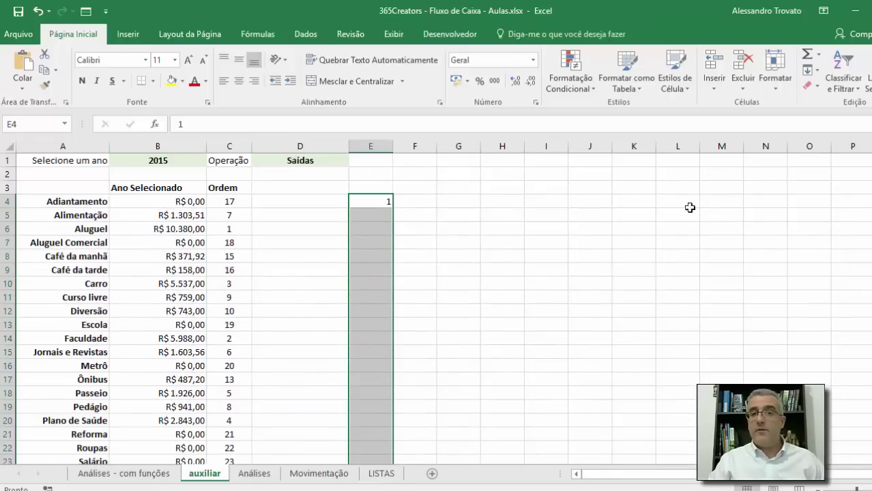
left_click(808, 70)
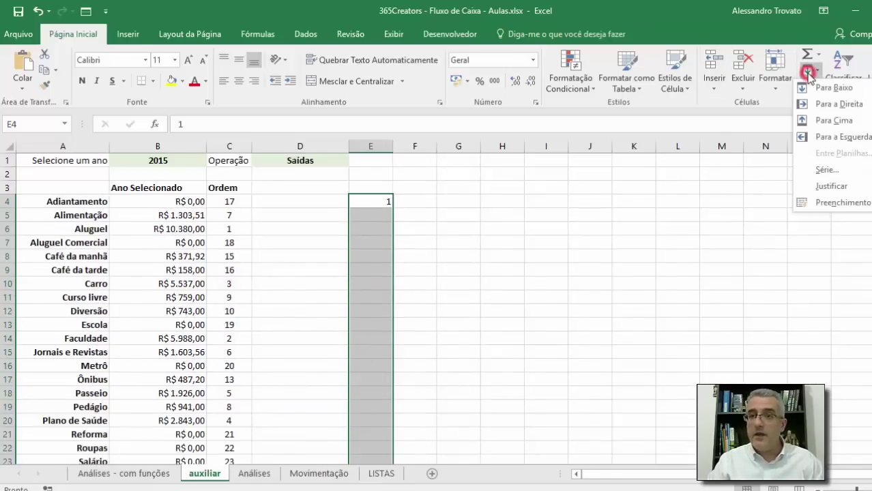
left_click(826, 172)
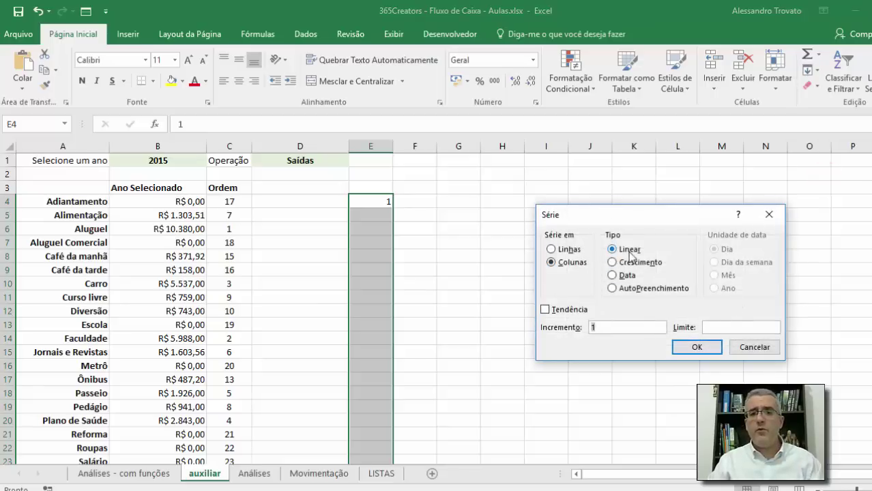
left_click(608, 328)
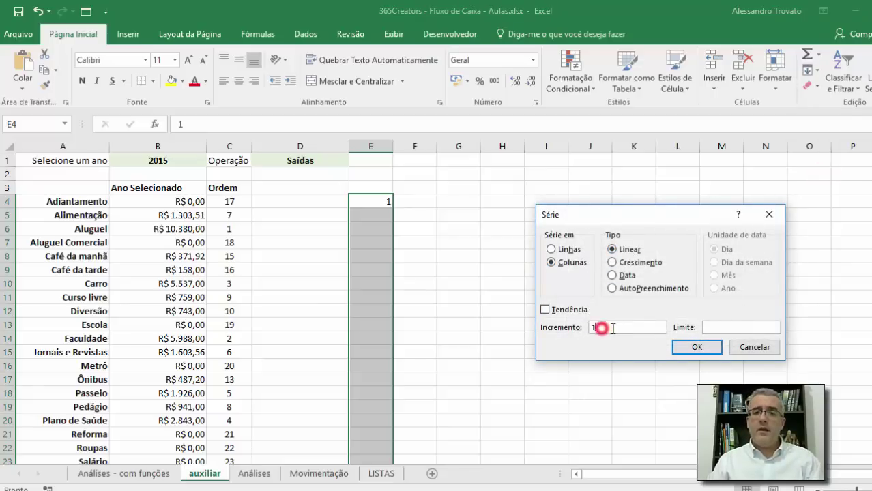
left_click(715, 328)
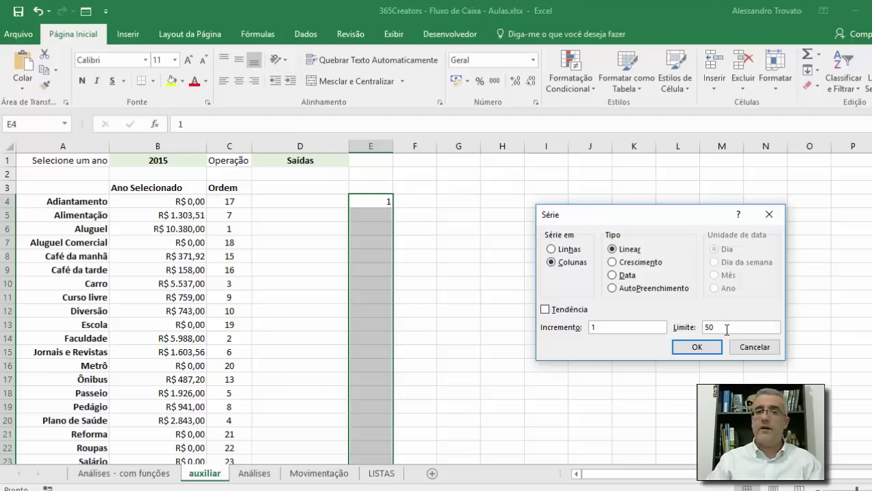
left_click(690, 348)
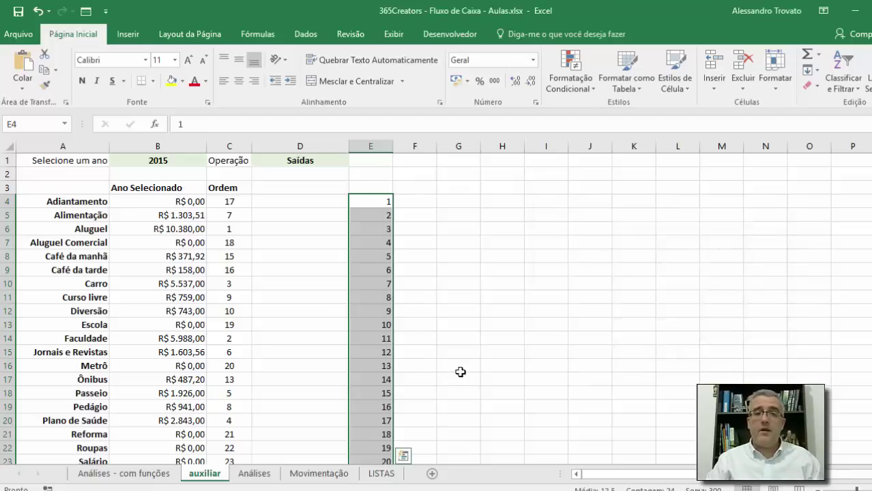
scroll(387, 359, "down", 2)
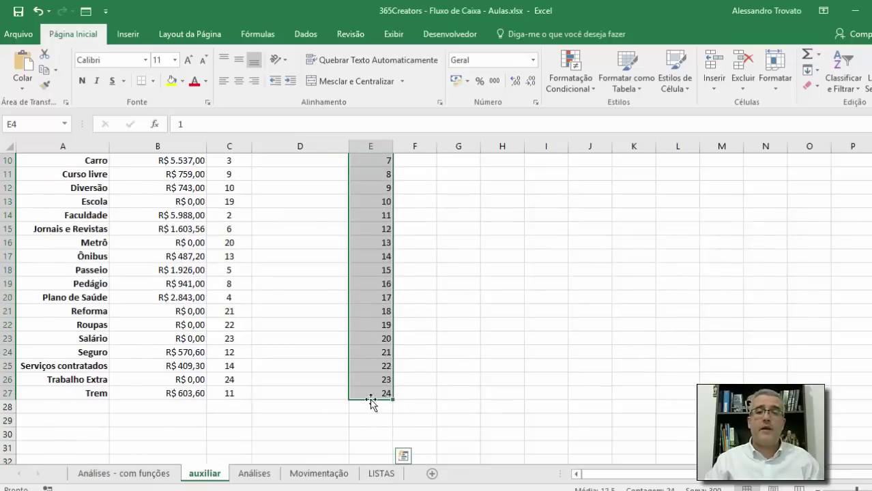
scroll(378, 398, "up", 3)
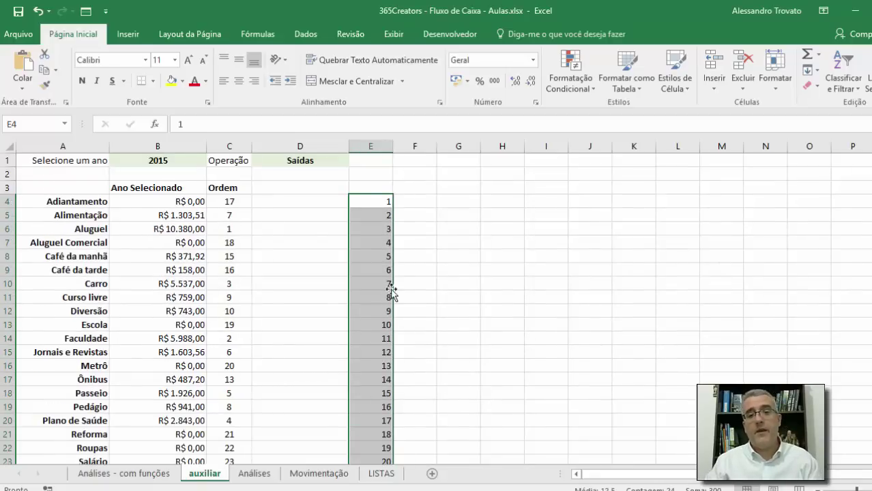
Step: Enter the formula =ÍNDICE(DadosCompletos;CORRESP(E4;DadosOrdem;0);1) in cell F4 of the auxiliar sheet
left_click(415, 203)
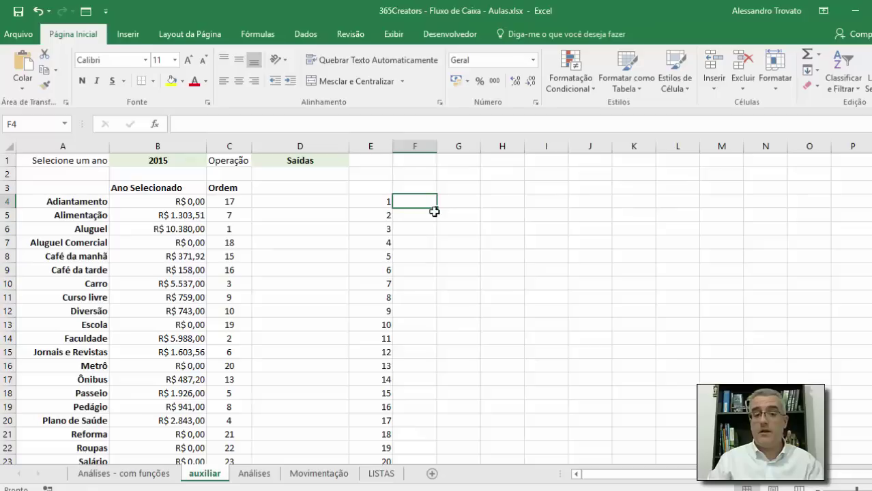
type("=índice(")
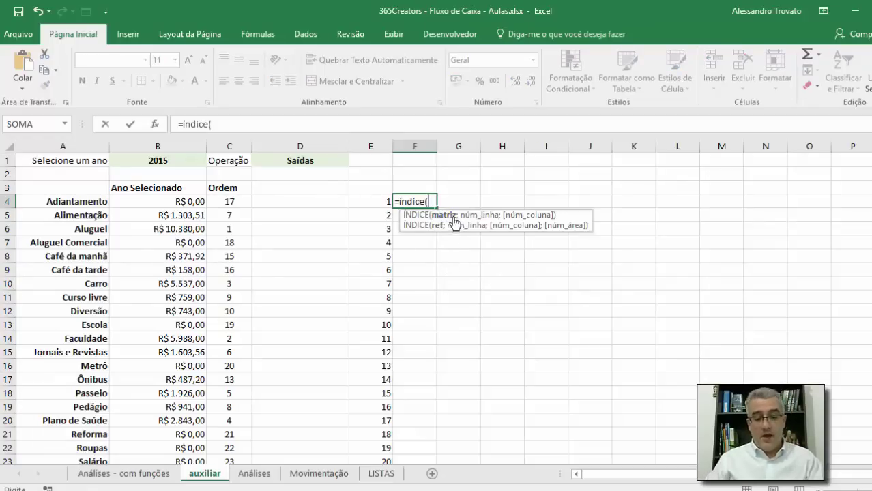
key("F3")
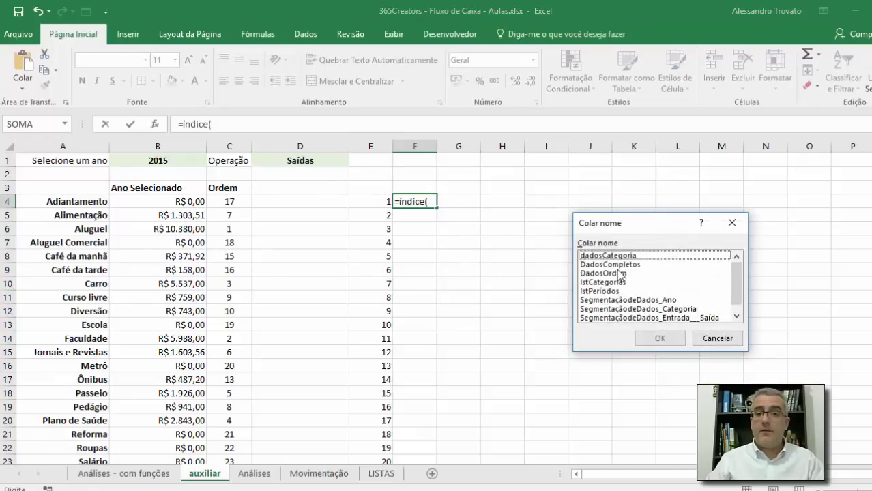
left_click(614, 264)
double_click(614, 264)
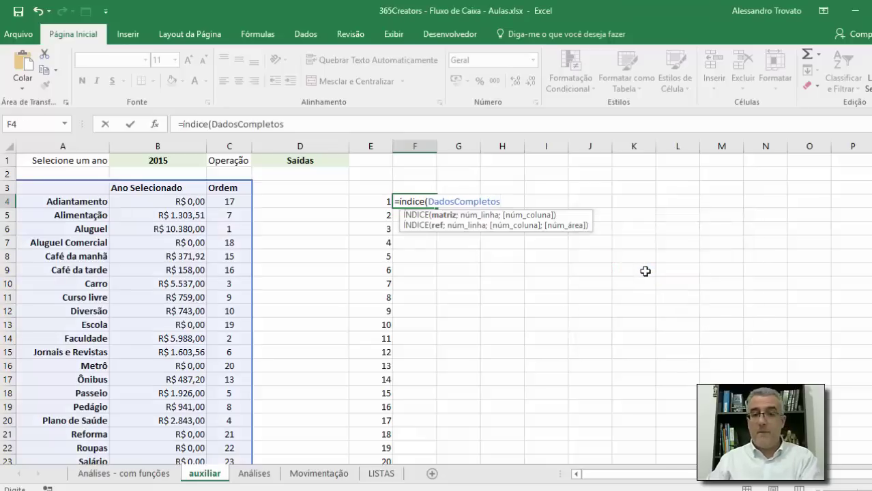
type(";")
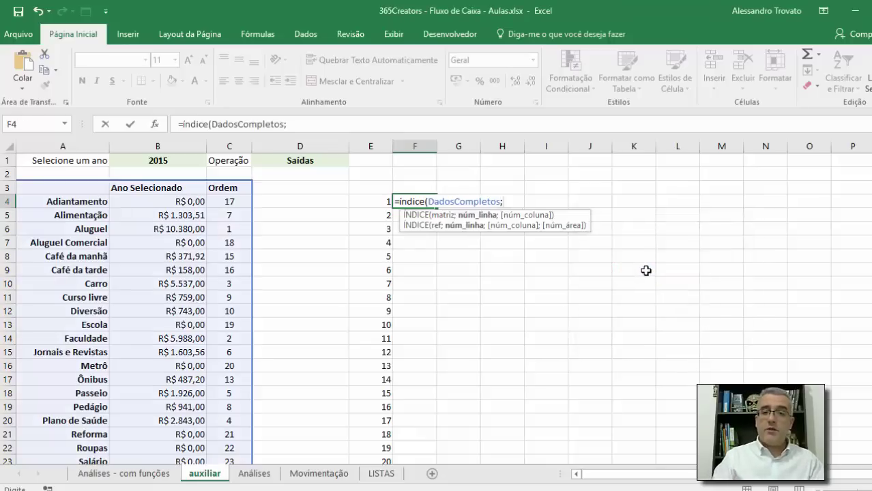
type("corresp")
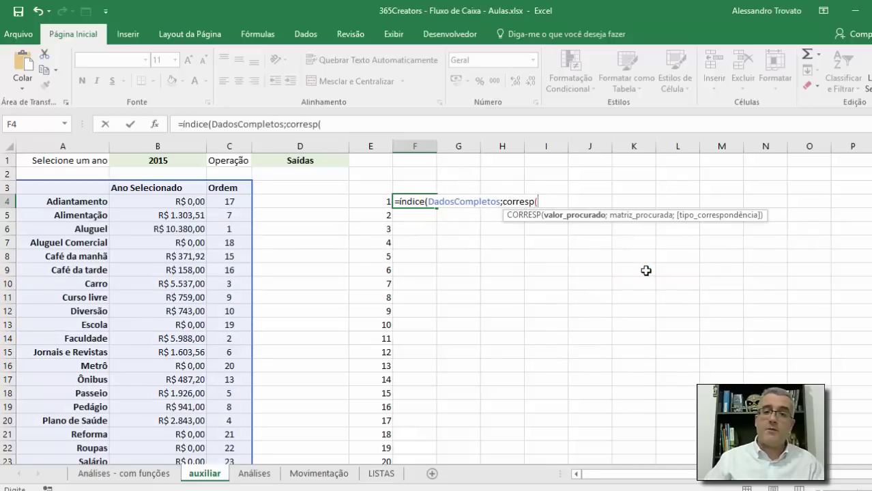
type("(")
left_click(372, 202)
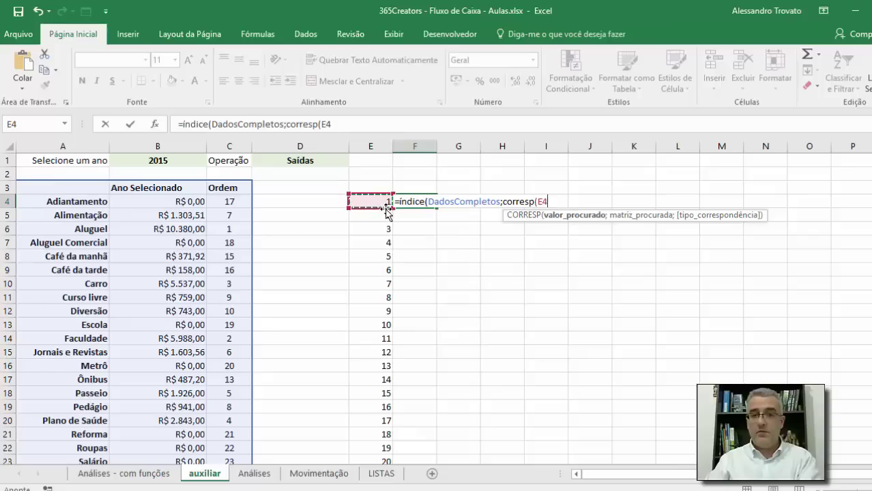
type(";")
key("F3")
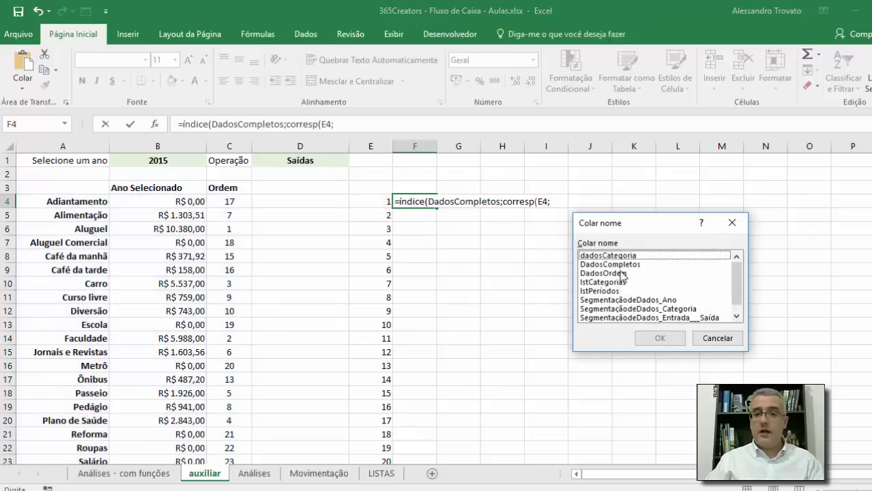
double_click(603, 274)
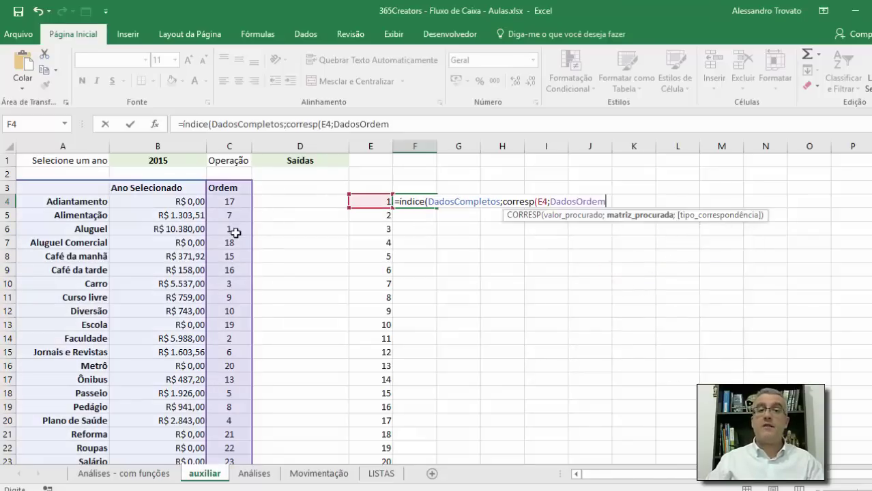
type(";")
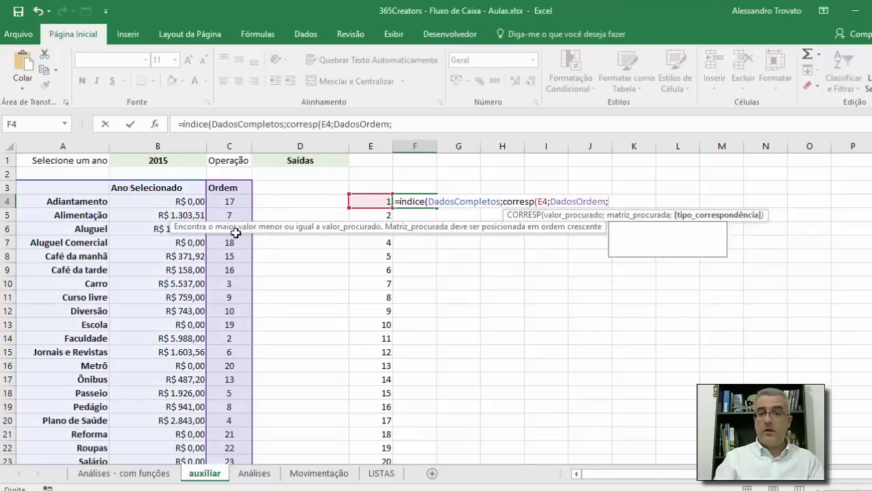
type("0);1")
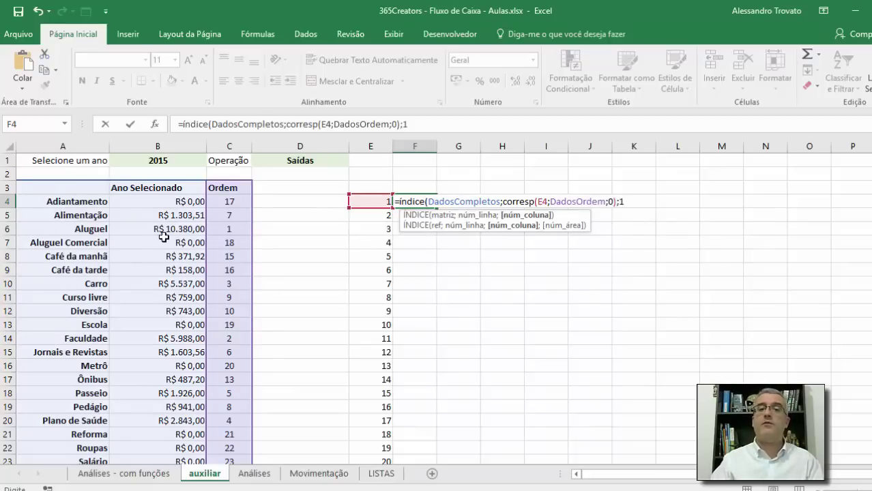
key("Return")
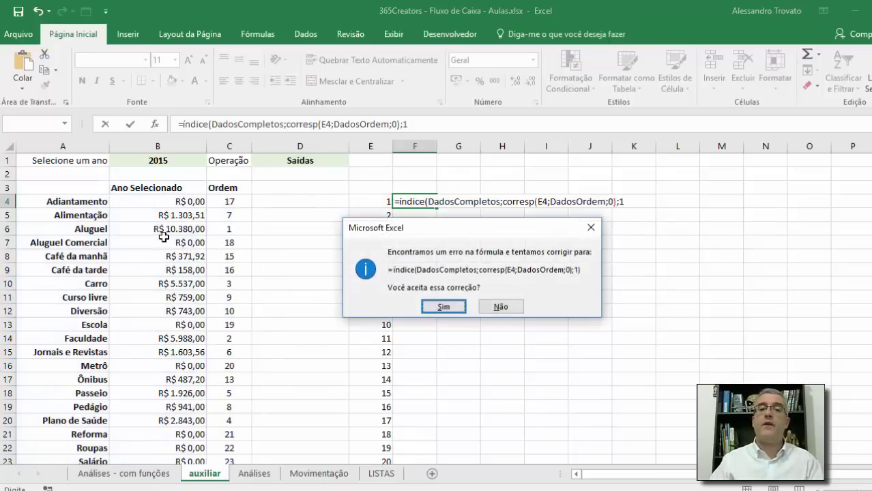
key("Return")
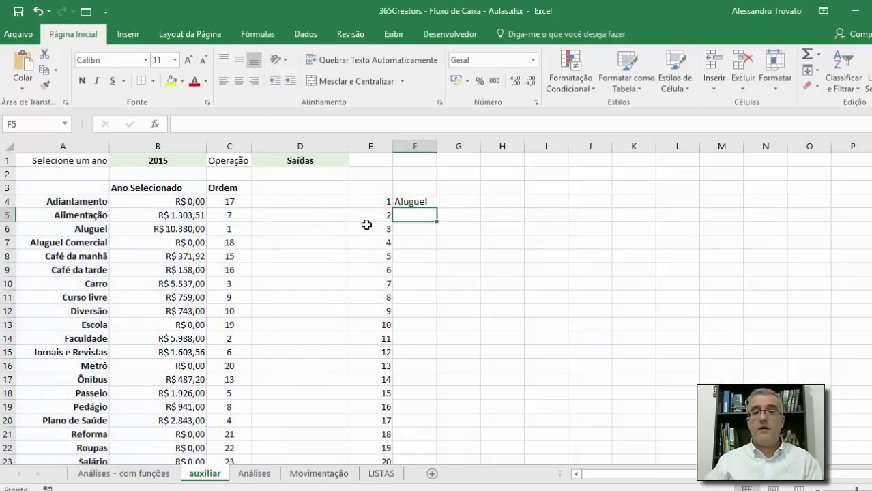
Step: Fill the F4 formula down to F27, fit column F to its contents and look over the filled categories
left_click(418, 201)
double_click(437, 207)
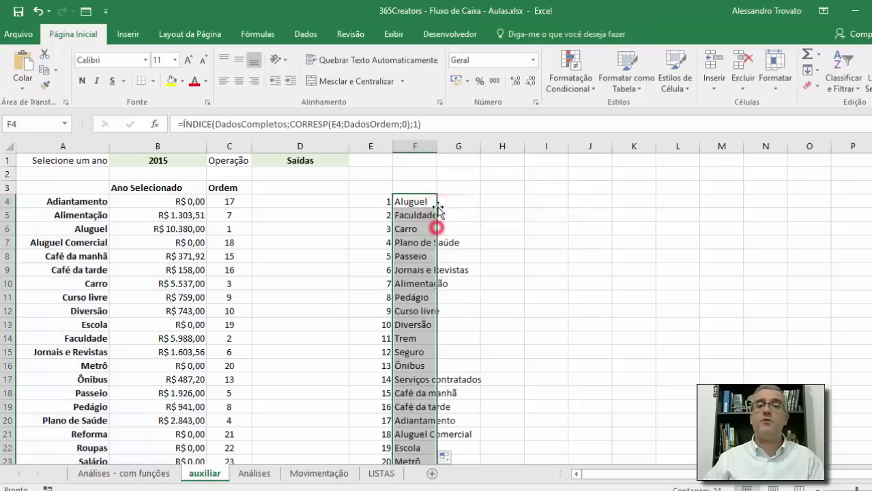
double_click(437, 146)
left_click(450, 329)
scroll(448, 327, "down", 3)
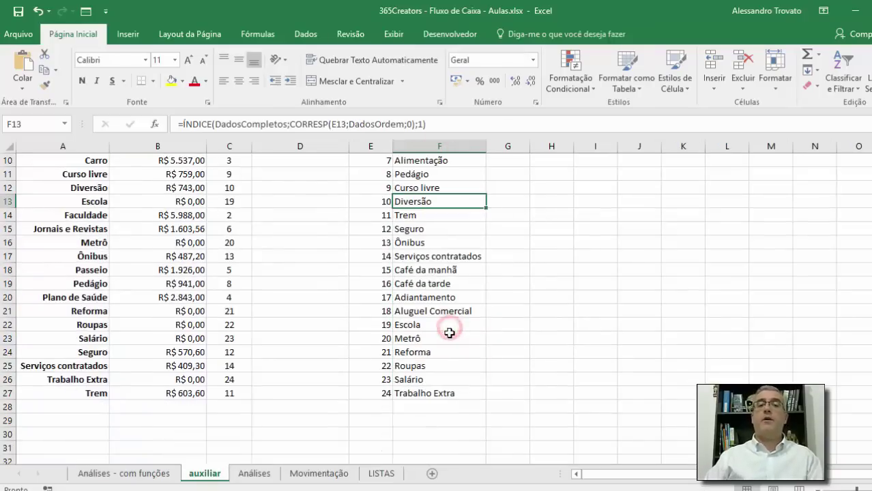
scroll(449, 331, "up", 3)
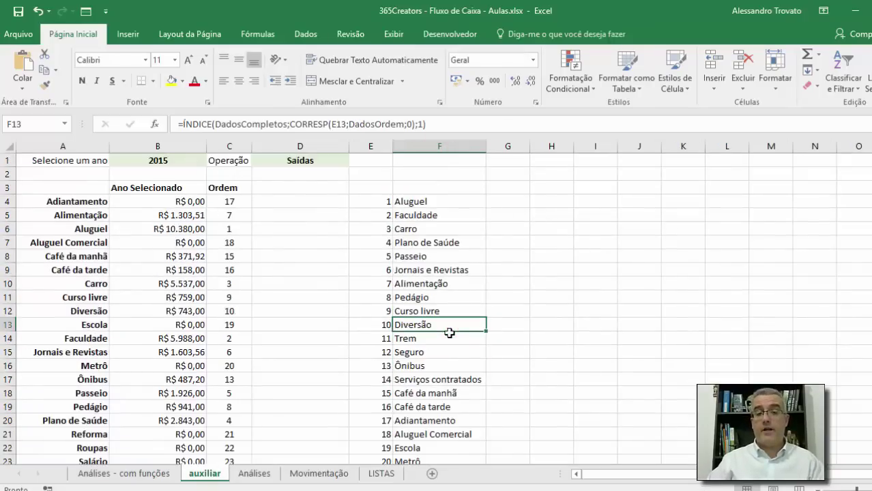
Step: Copy the text of the F4 formula into cell G4 and change its column number to 2
left_click(510, 203)
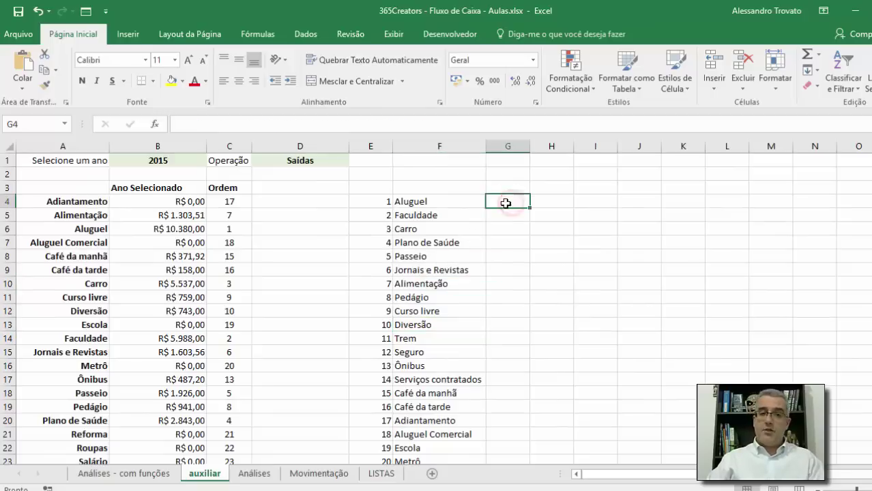
left_click(467, 201)
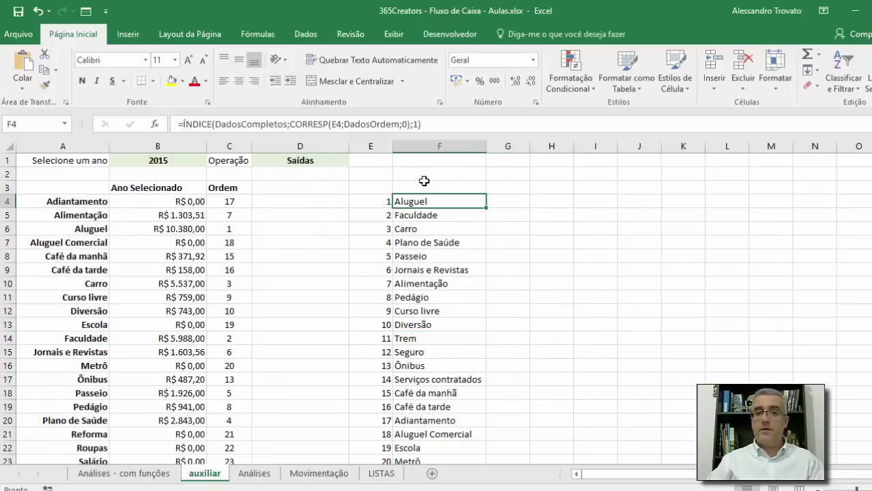
left_click_drag(433, 127, 178, 125)
key("ctrl+c")
key("Escape")
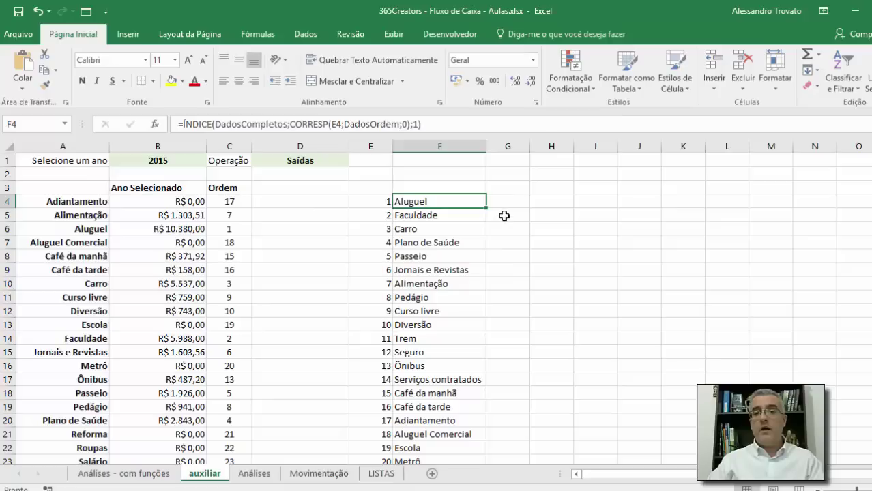
left_click(510, 204)
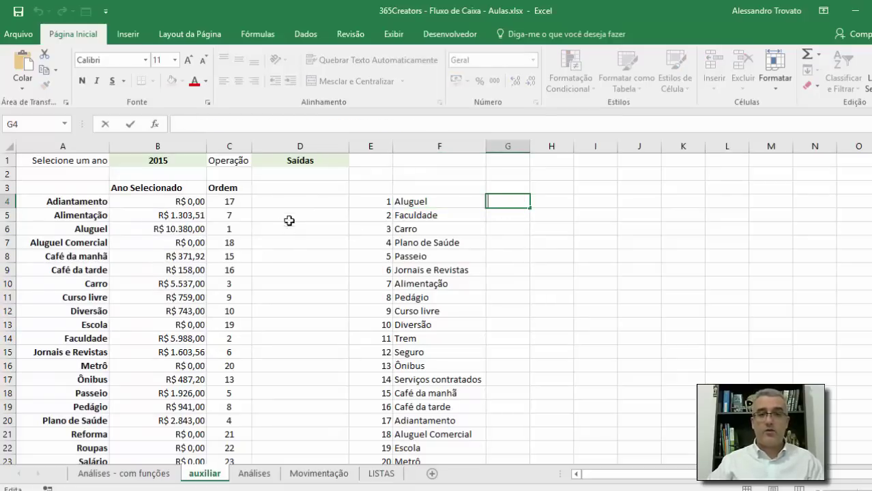
key("ctrl+v")
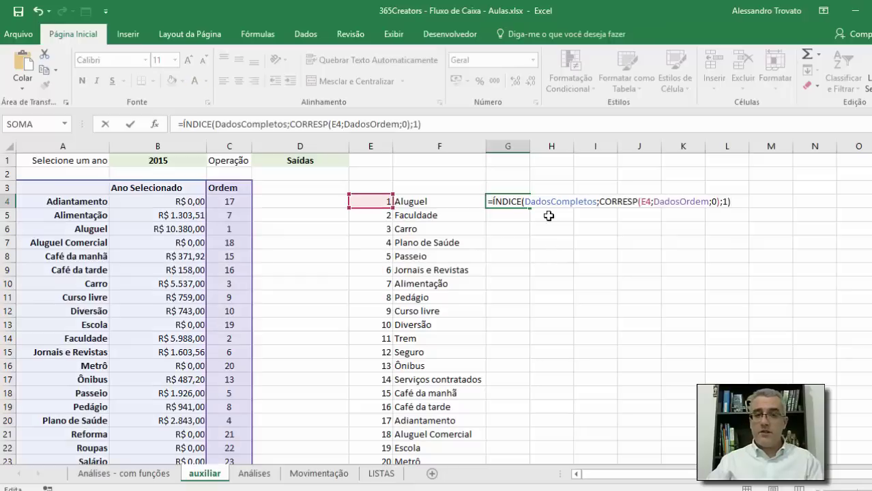
left_click(723, 201)
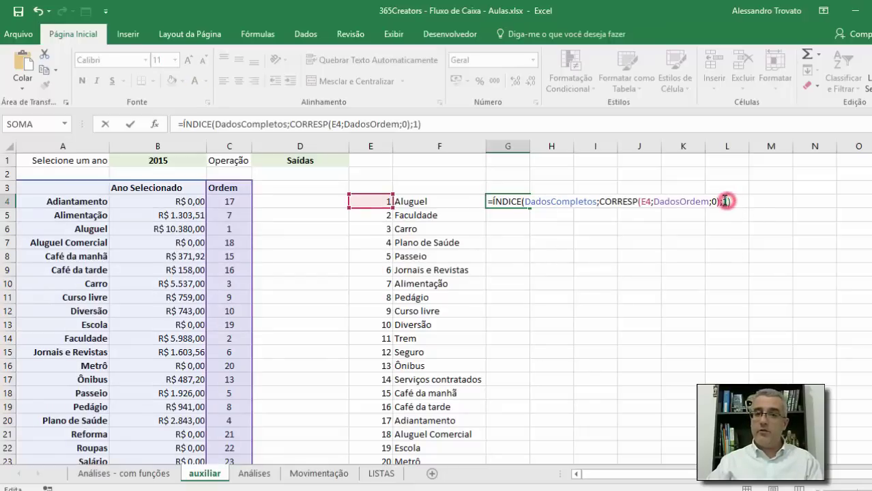
type("2")
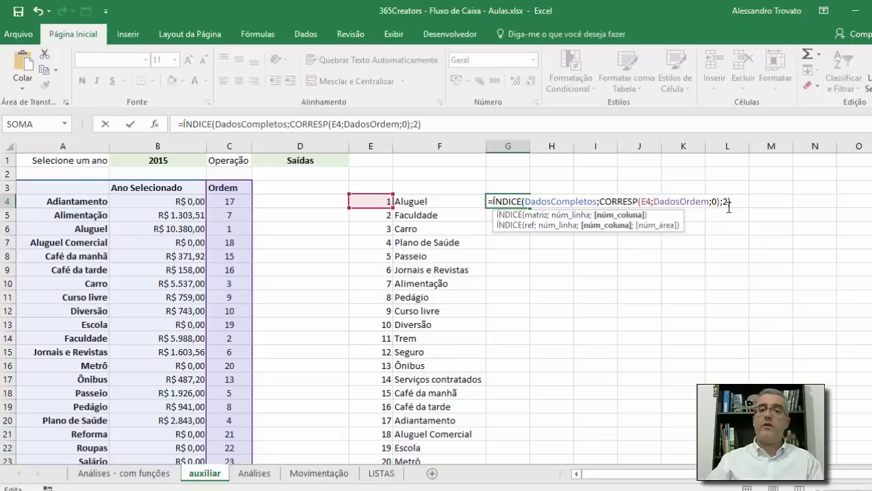
key("Return")
Step: Format cell G4 as Moeda and fill it down to G27
left_click(521, 202)
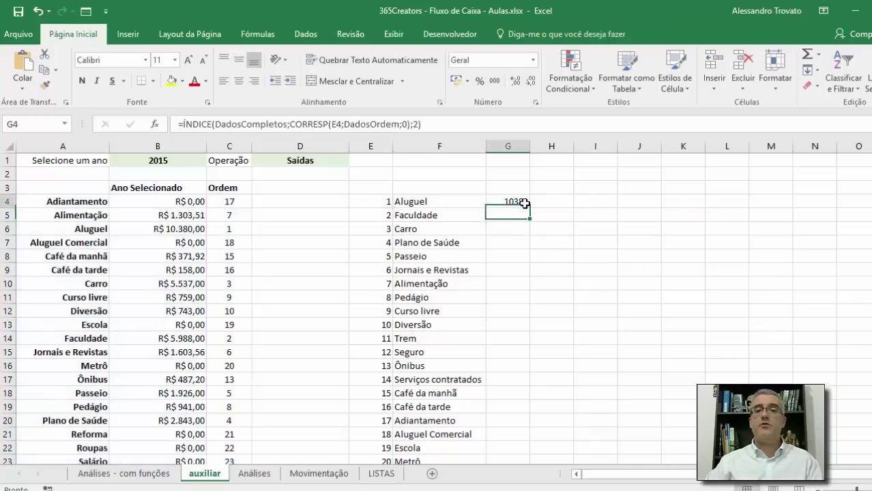
left_click(534, 66)
left_click(496, 148)
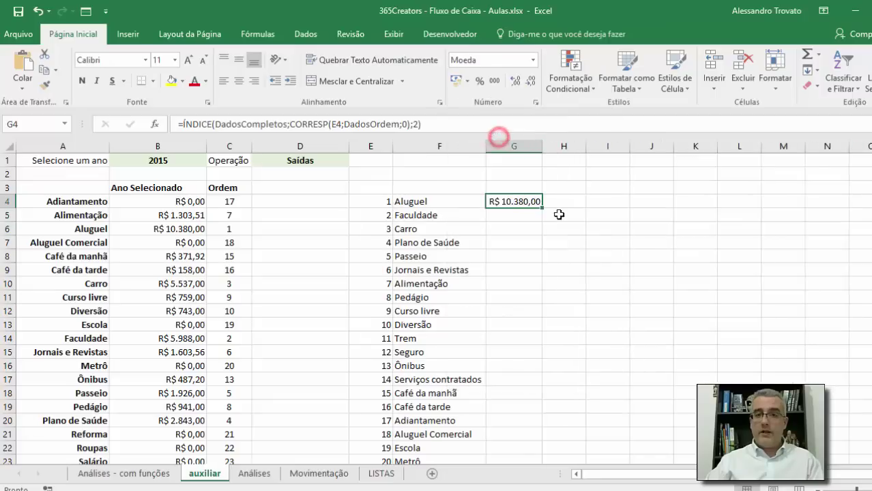
double_click(543, 209)
left_click(513, 282)
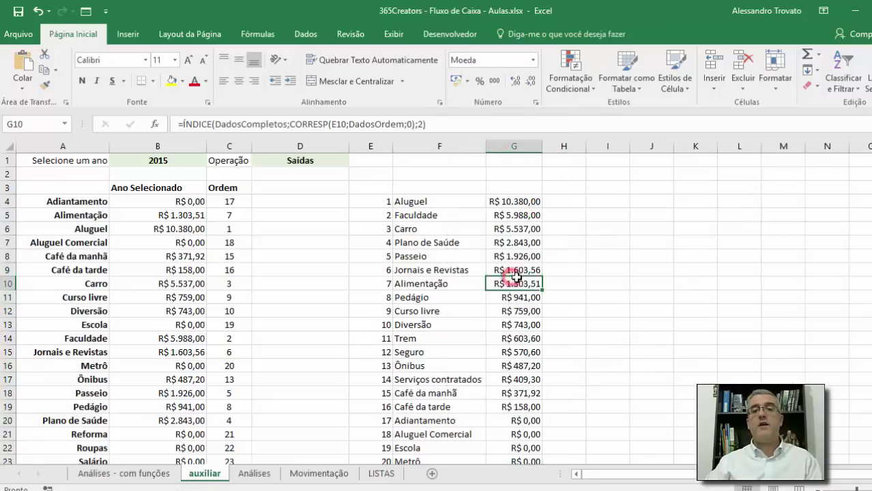
scroll(524, 276, "down", 4)
scroll(524, 277, "up", 4)
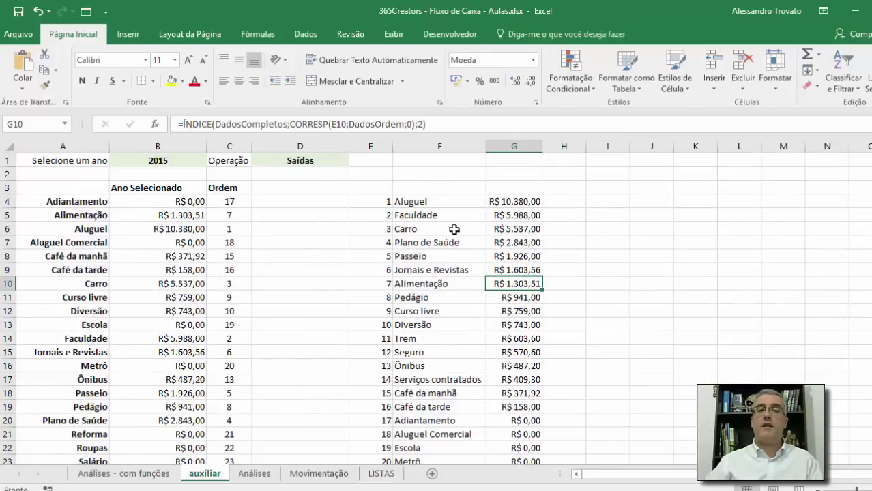
Step: Set the year in C4 of the Análises - com funções sheet to 2016 and check the ranked list on auxiliar
left_click(169, 161)
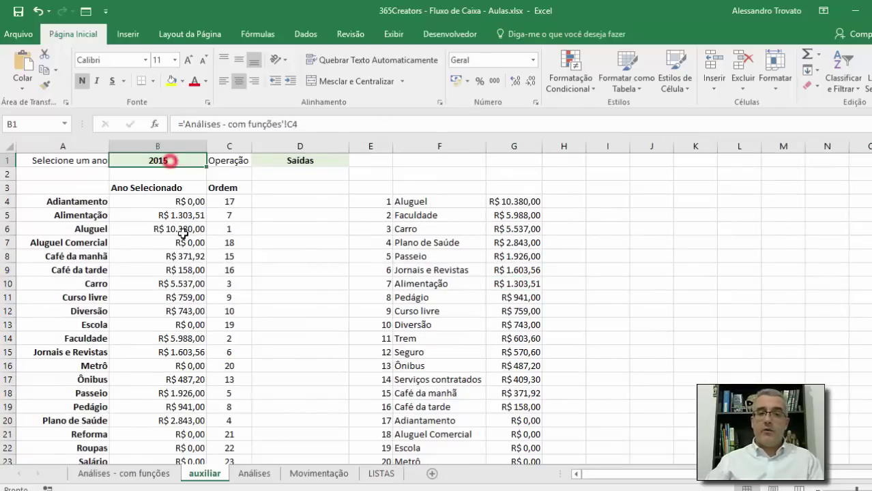
left_click(127, 474)
left_click(197, 196)
left_click(224, 196)
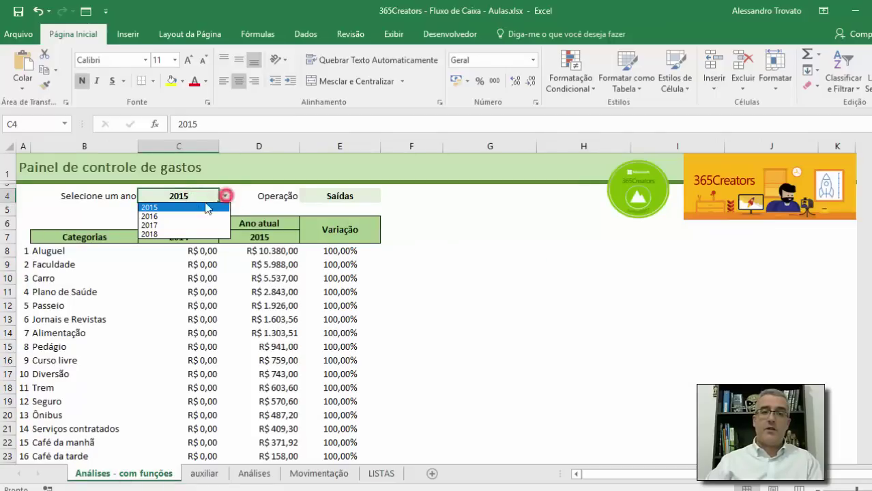
left_click(217, 215)
left_click(201, 474)
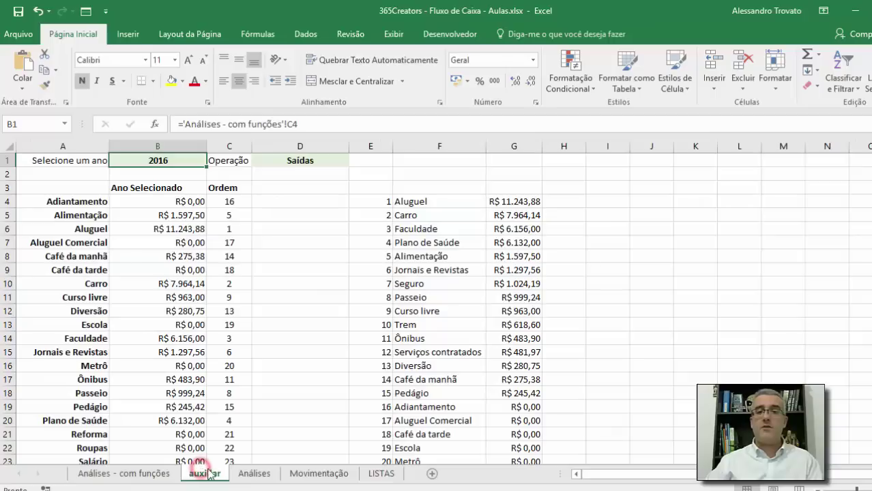
left_click(521, 196)
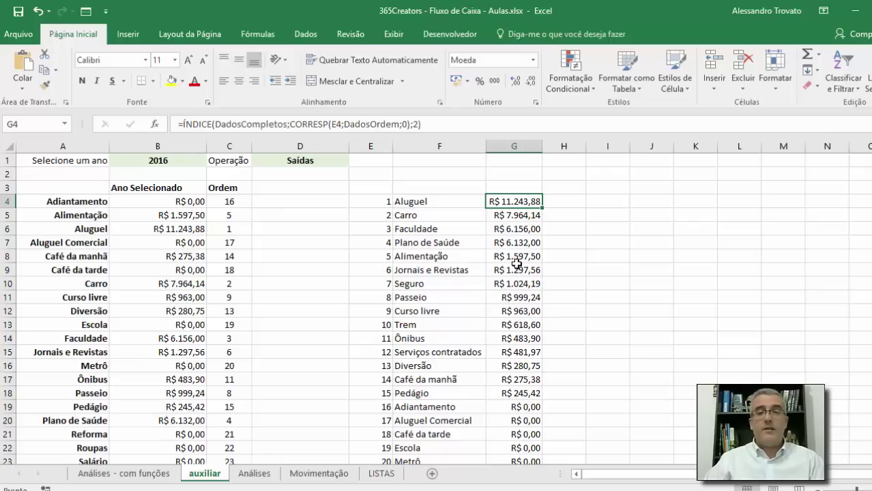
Step: Enter the headers Categorias in F3 and Valores in G3 above the ranked list
left_click(464, 188)
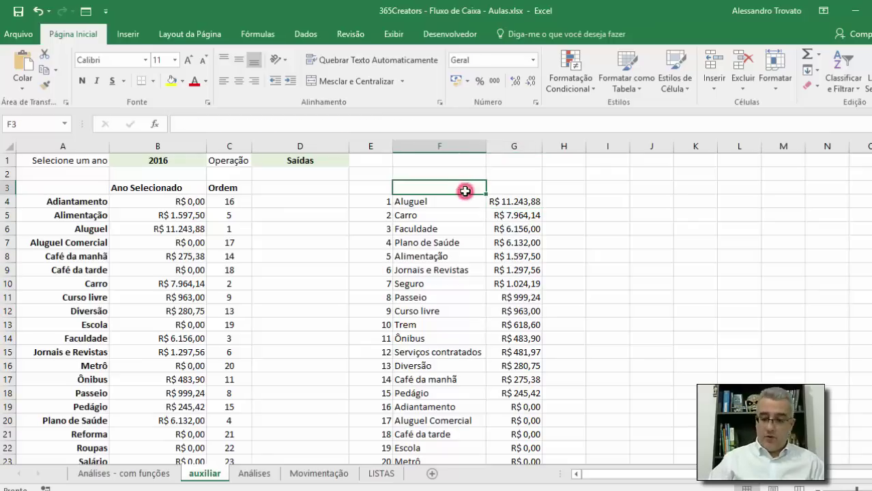
type("Categorias")
key("Tab")
type("Valores")
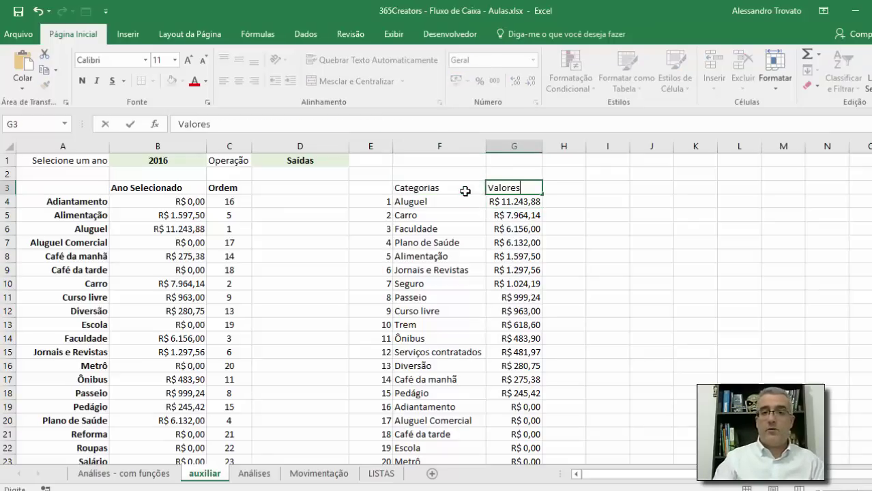
key("Return")
Step: Insert a funnel chart from the ranked list F3:G27 on the auxiliar sheet and delete the chart title
left_click_drag(463, 191, 507, 407)
scroll(505, 406, "up", 3)
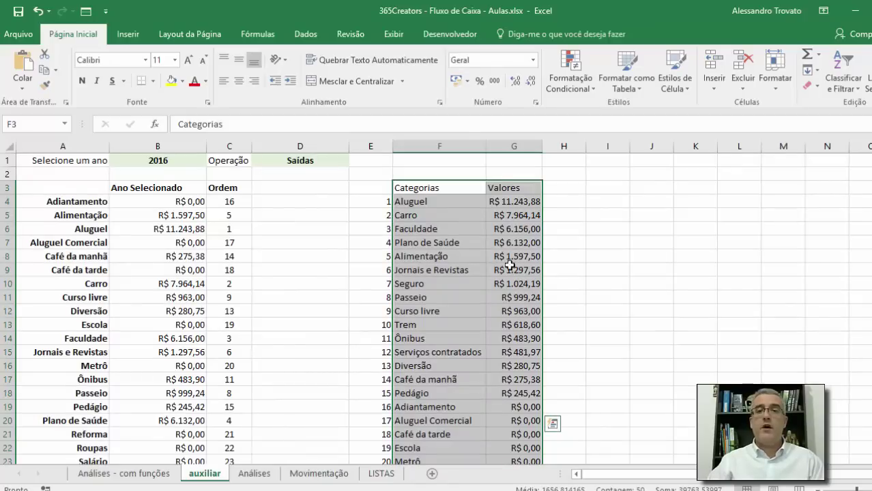
left_click(129, 34)
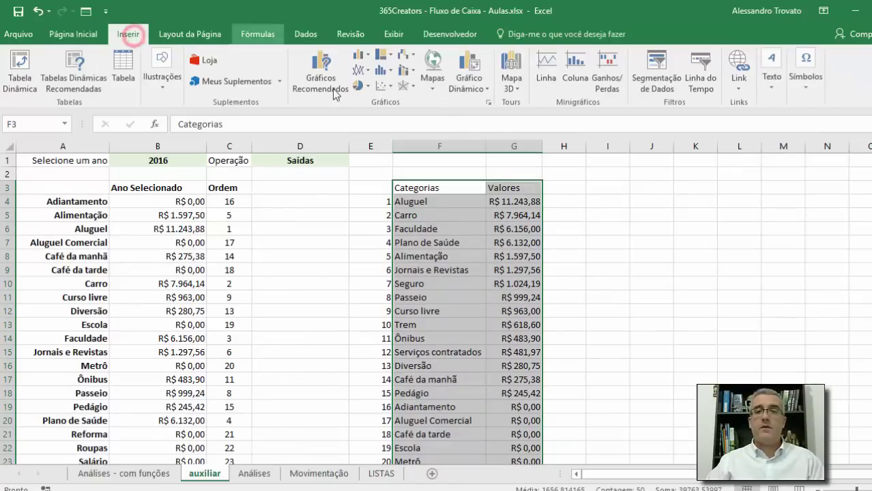
left_click(403, 57)
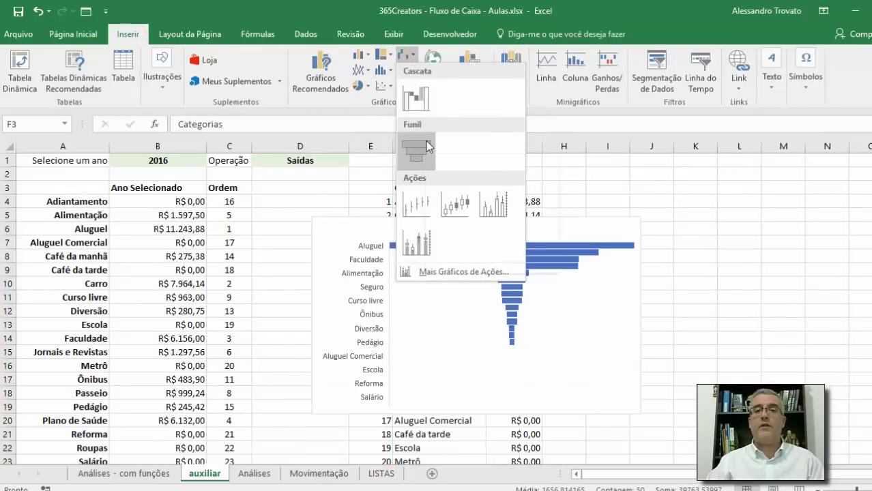
left_click(427, 146)
left_click_drag(349, 223, 539, 213)
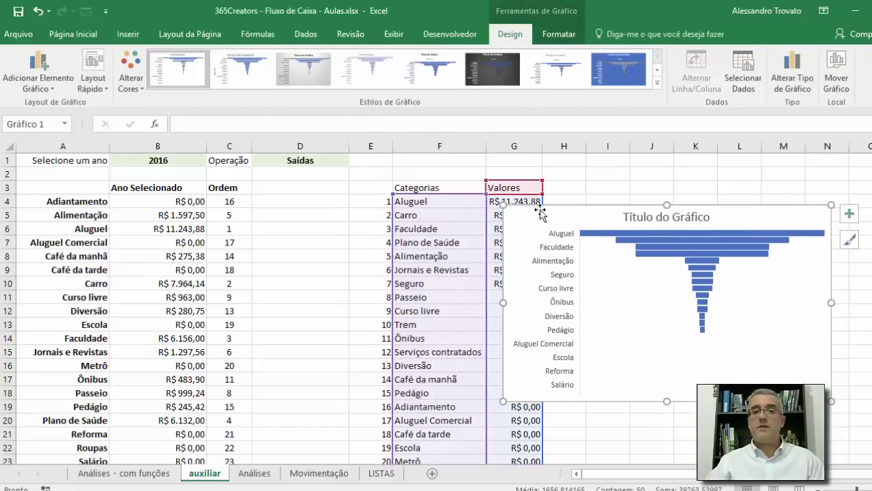
left_click(624, 226)
key("Delete")
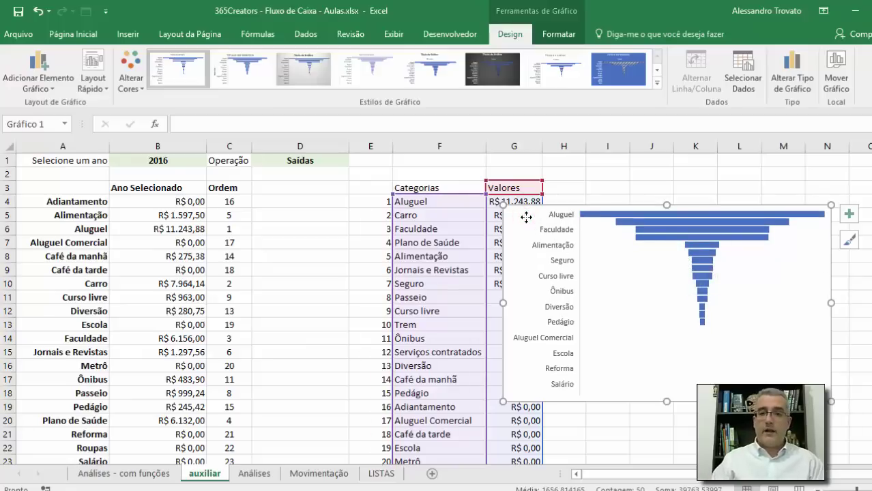
Step: Cut the funnel chart, paste it into the Análises - com funções sheet and place it beside the Variação column
key("Delete")
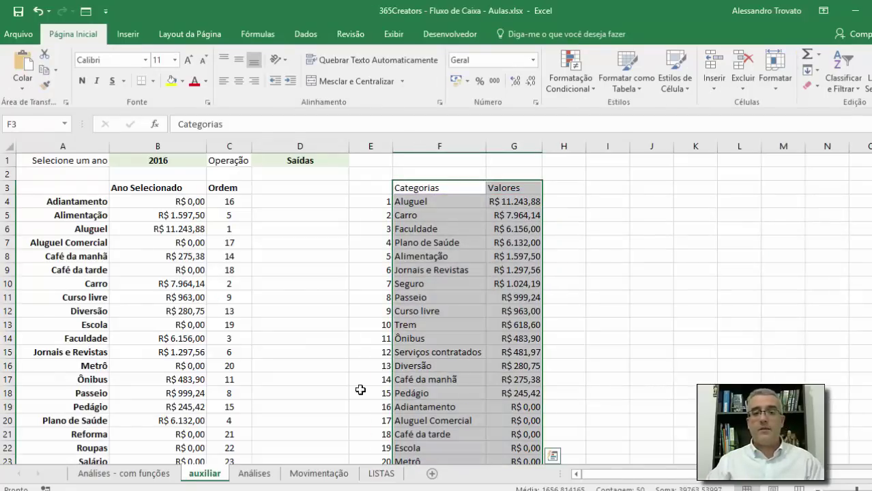
left_click(123, 474)
key("ctrl+v")
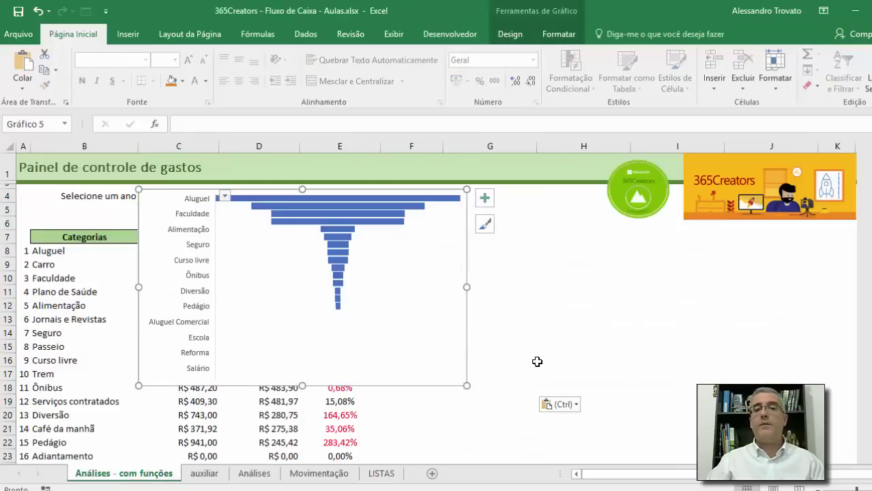
left_click(440, 292)
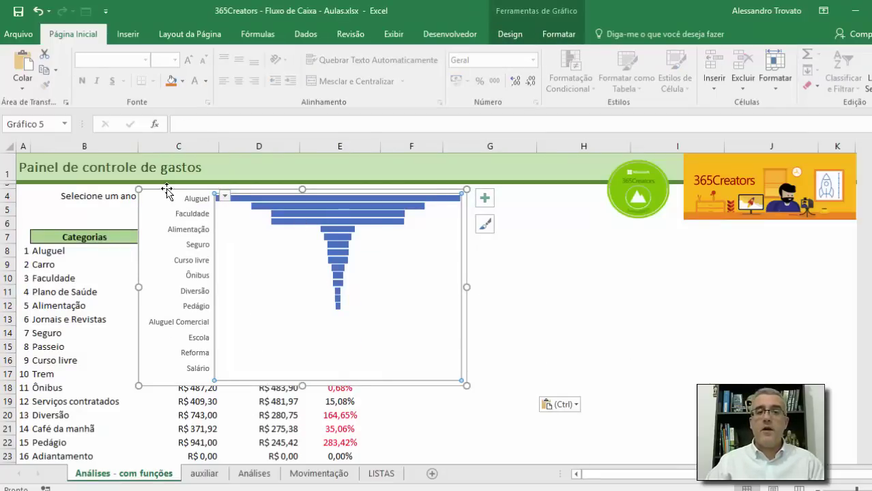
left_click_drag(167, 191, 417, 231)
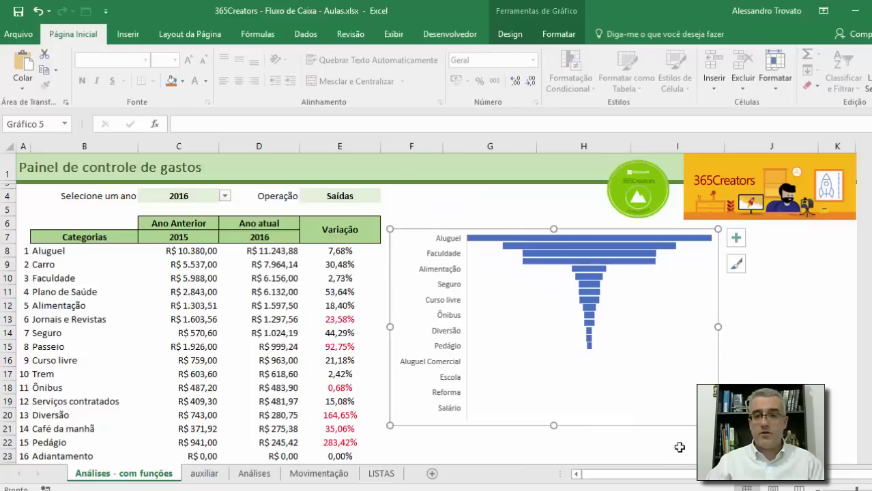
Step: Enlarge the funnel chart to about 13.2 cm by 17.28 cm so it extends down to the table's last row
scroll(437, 307, "down", 4)
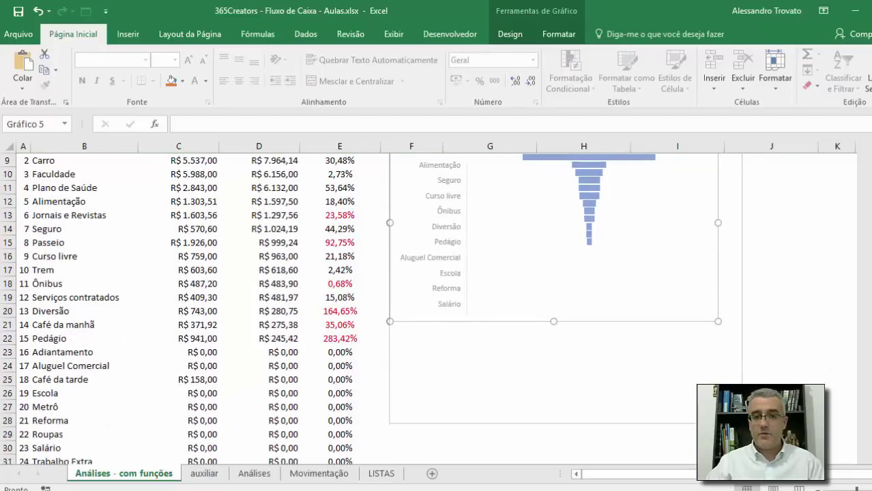
left_click_drag(730, 461, 841, 409)
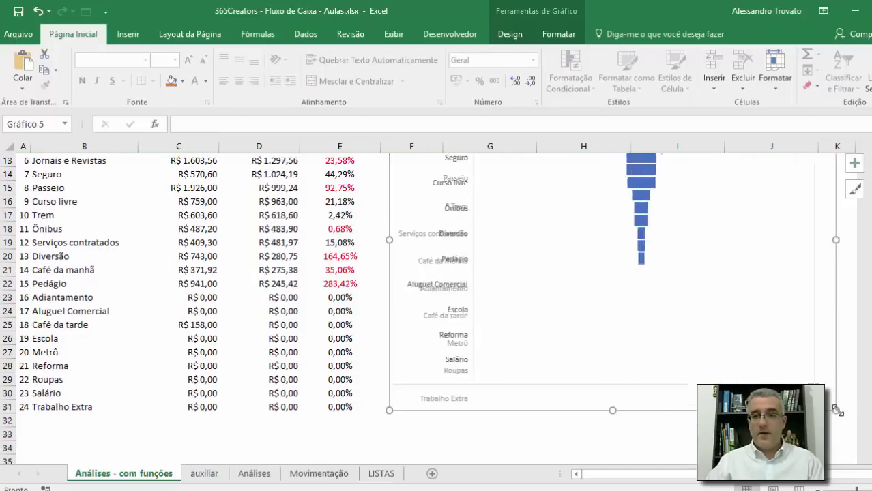
scroll(840, 418, "up", 4)
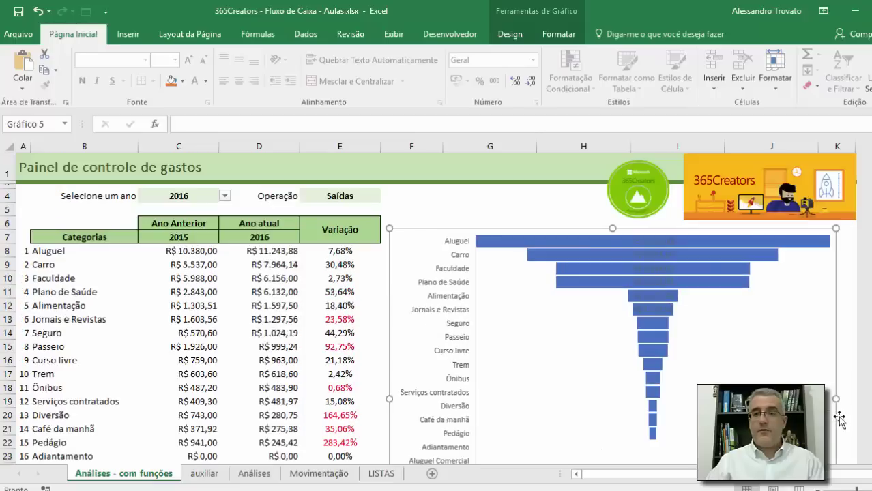
Step: Remove the outline and the fill from the funnel chart's area
left_click(522, 39)
left_click(558, 35)
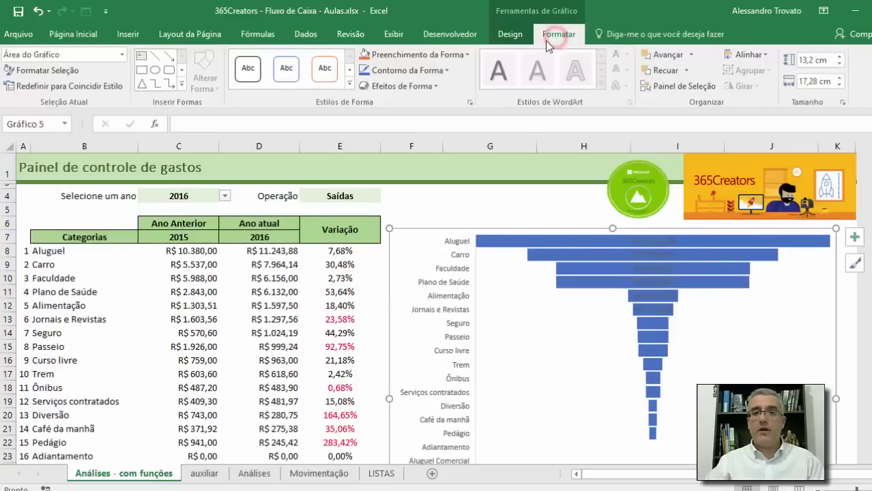
left_click(423, 71)
left_click(391, 201)
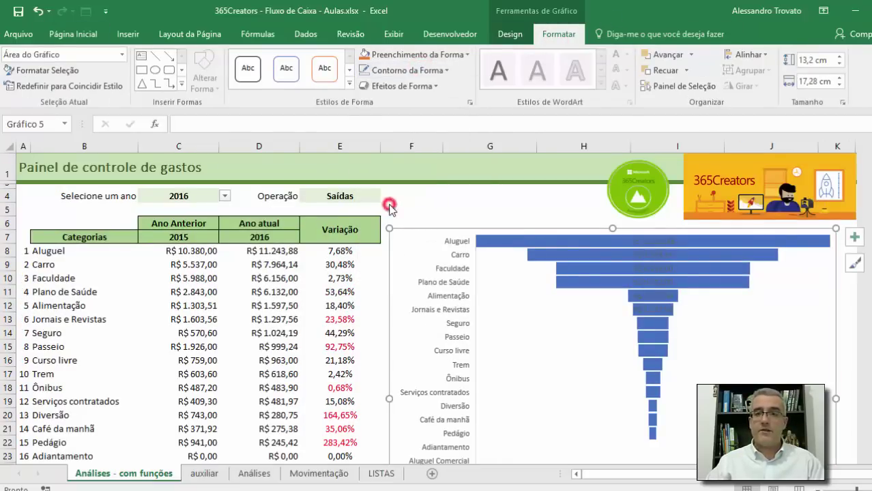
left_click(415, 55)
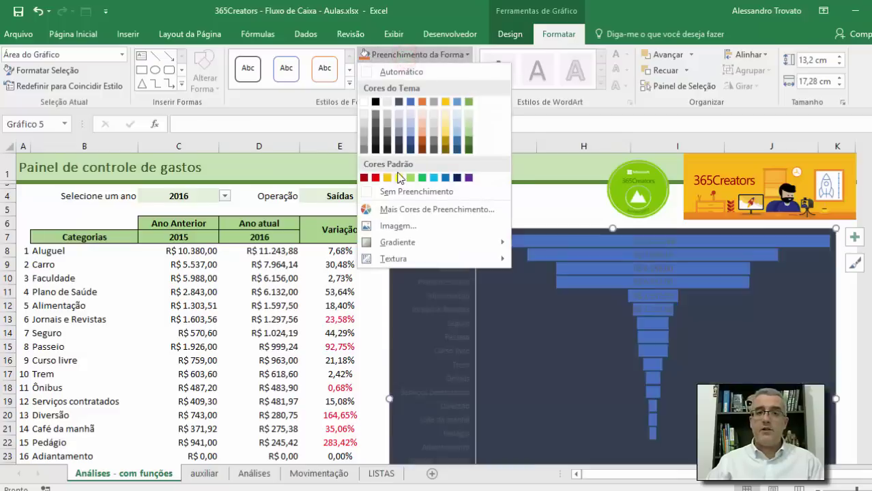
left_click(395, 191)
left_click(469, 212)
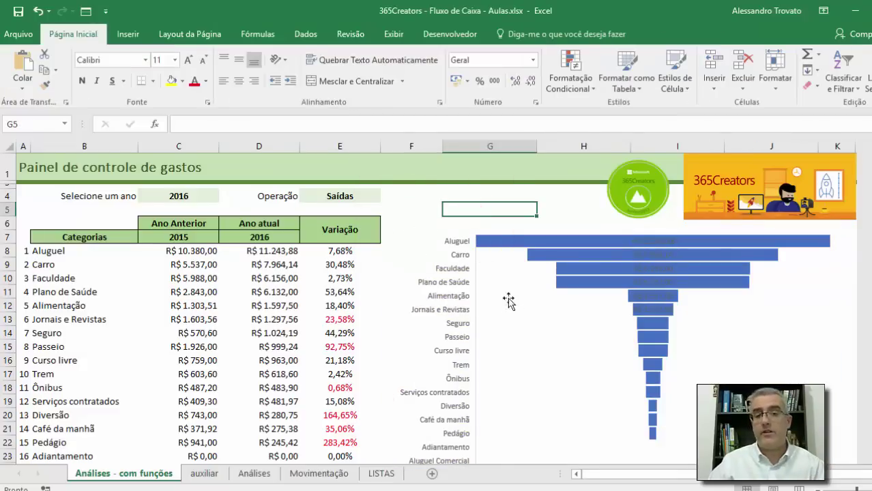
Step: Delete the data labels from the funnel chart's bars and review the chart against the table
left_click(649, 246)
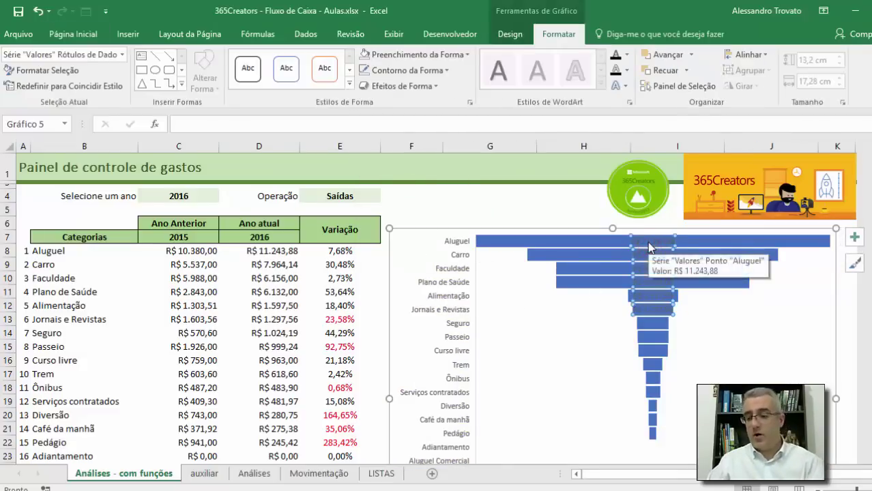
key("Escape")
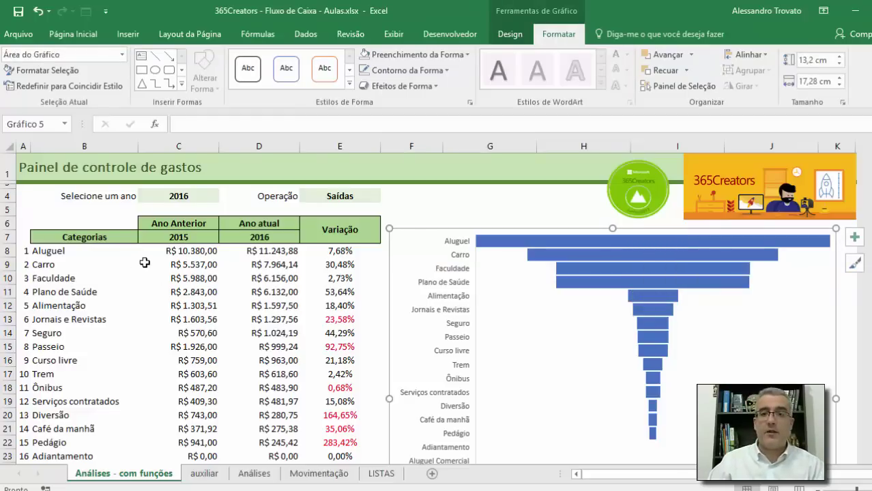
scroll(469, 300, "down", 2)
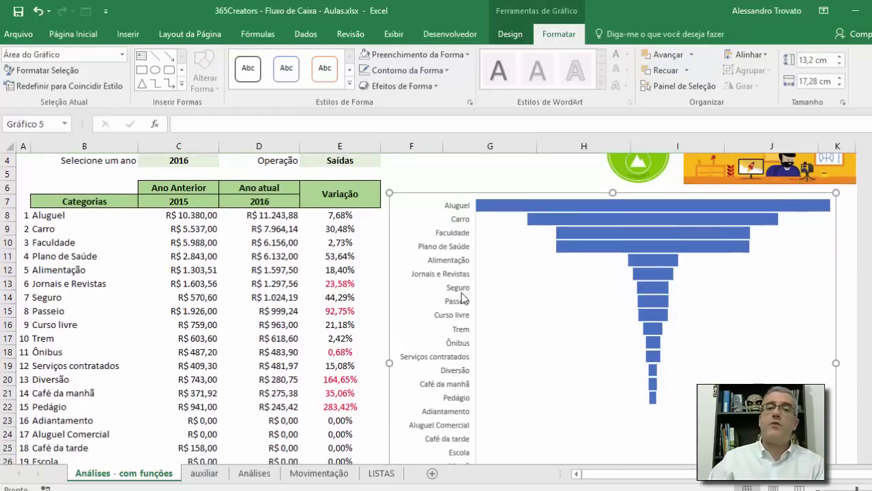
scroll(481, 321, "up", 2)
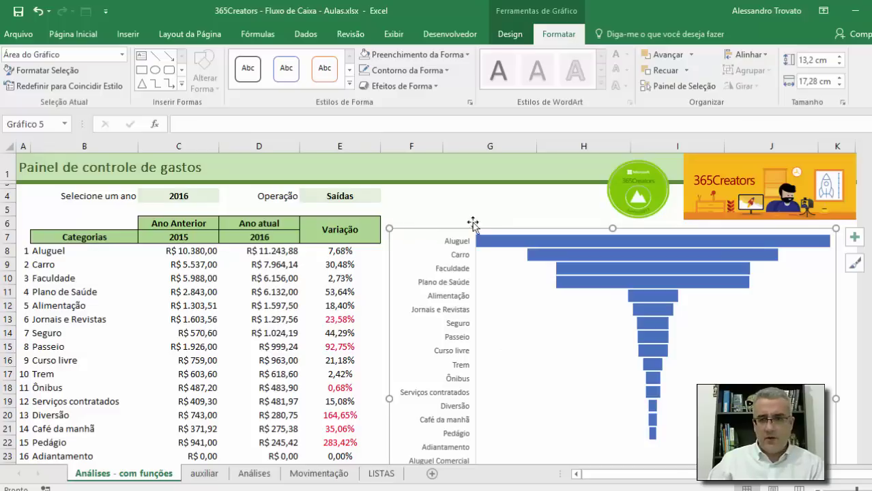
mouse_move(494, 248)
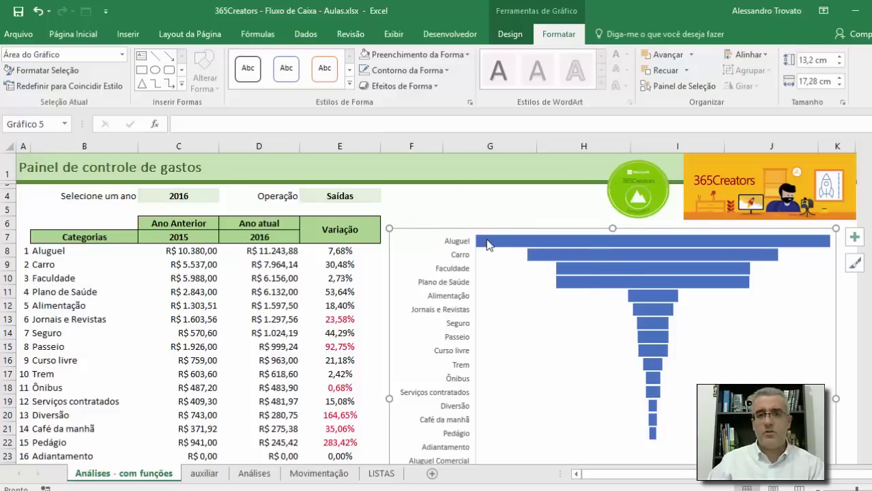
Step: Enter the text Valor Total de Gastos do Ano in cell I3 of the auxiliar sheet
left_click(203, 477)
left_click(267, 240)
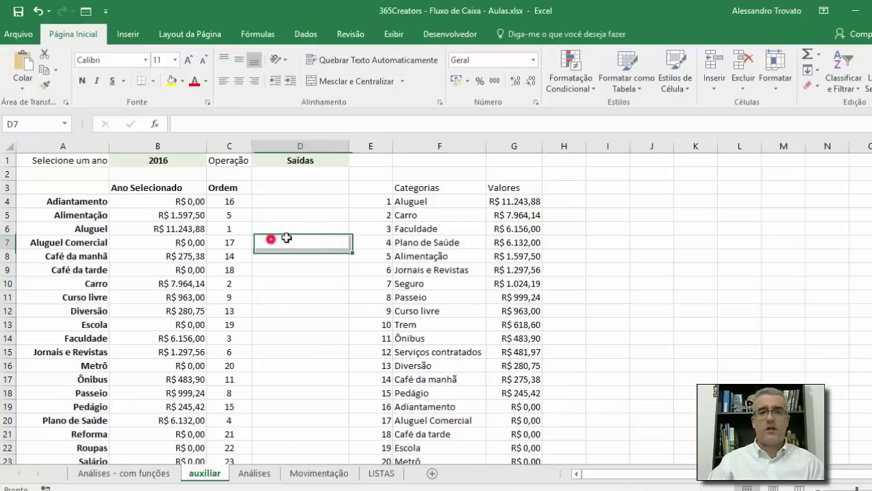
key("ctrl+Up")
key("Right")
key("Right")
key("Right")
key("Right")
key("Right")
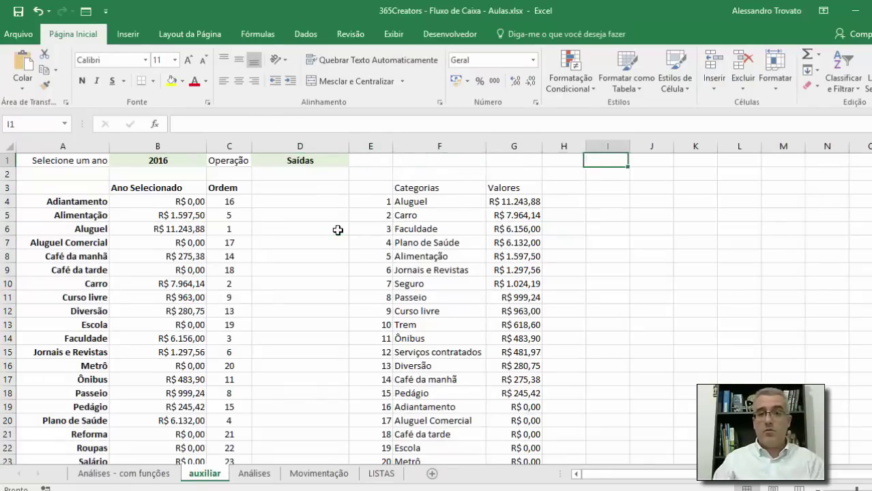
key("Down")
key("Down")
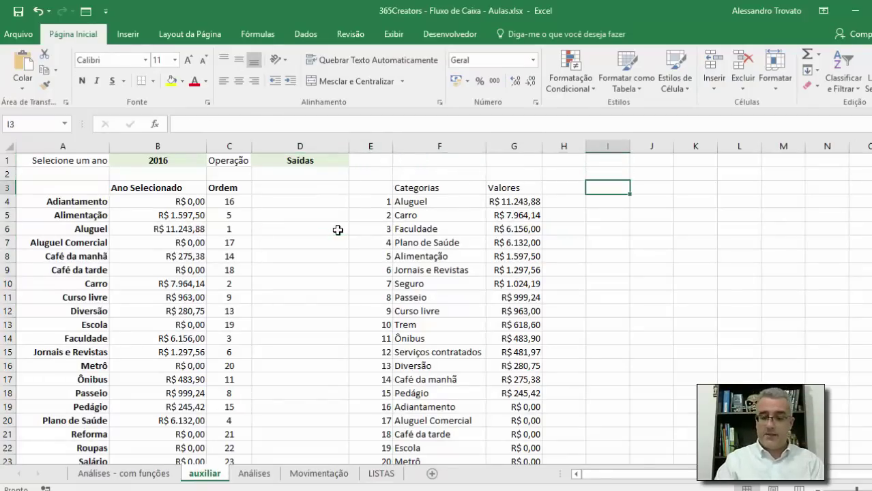
type("Valor Total de Gastos do Ano")
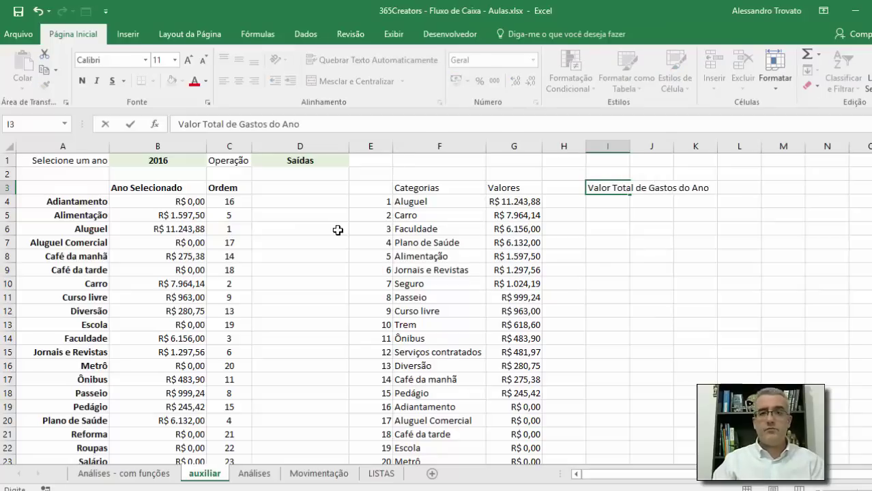
Step: Turn the I3 text into the formula ="Valor Total de Gastos do Ano "&B1, with a space before the year
key("F2")
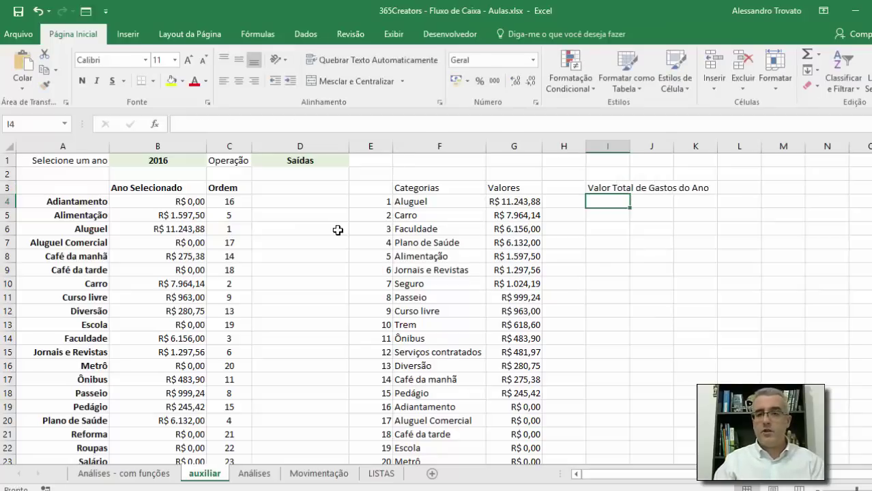
key("Home")
type("=\"")
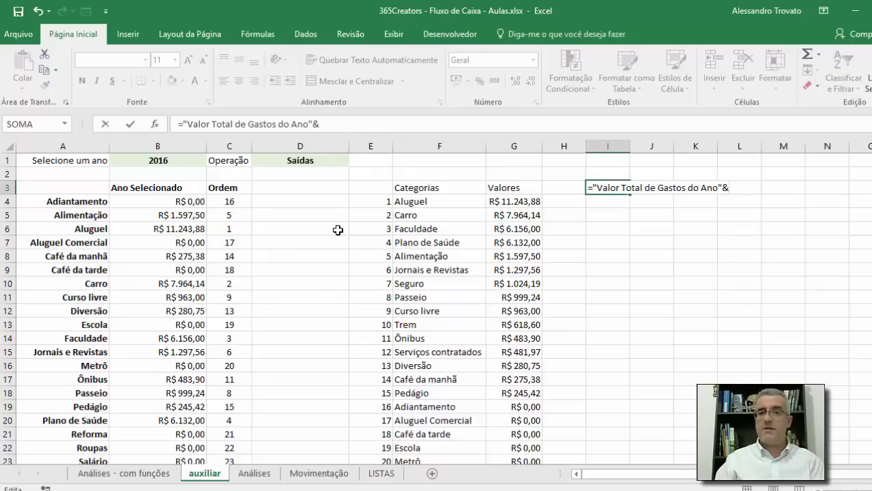
left_click(155, 161)
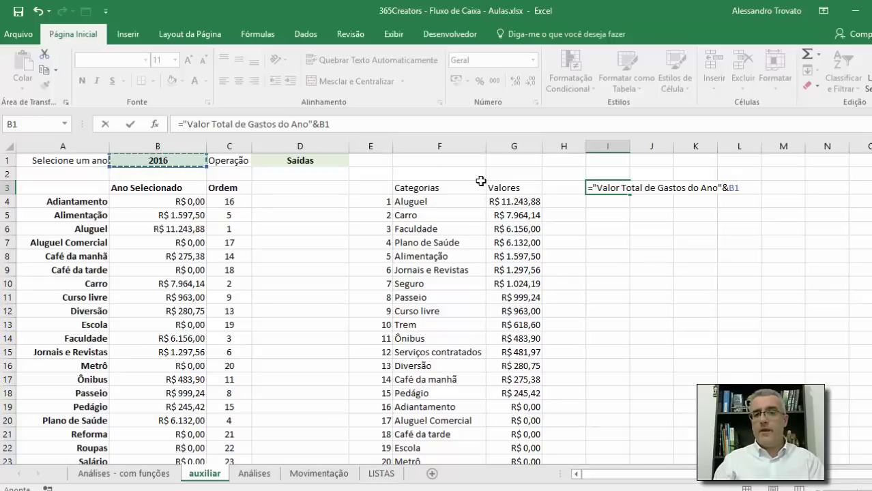
key("F2")
key("Left")
key("Left")
key("Return")
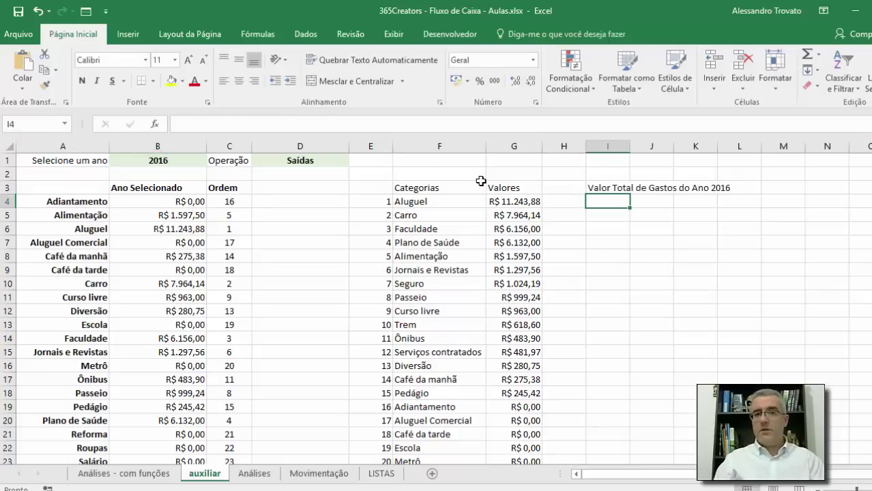
Step: Name cell I3 of the auxiliar sheet Título
left_click(613, 188)
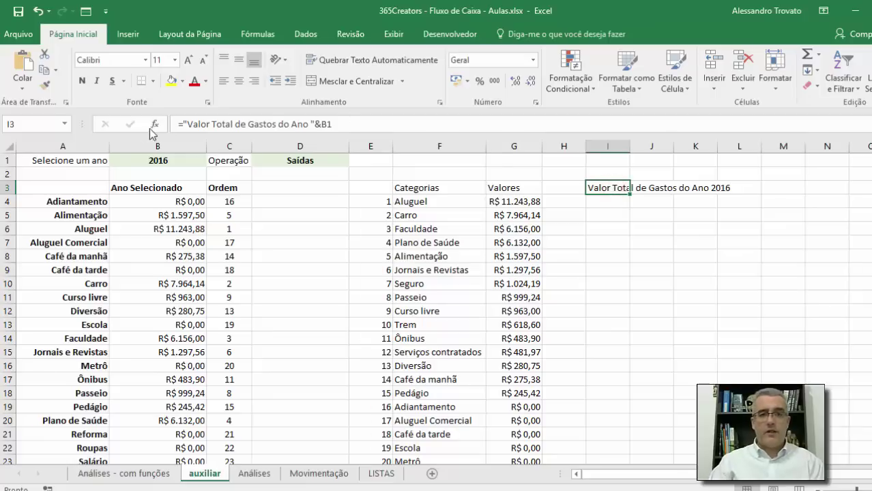
type("Título")
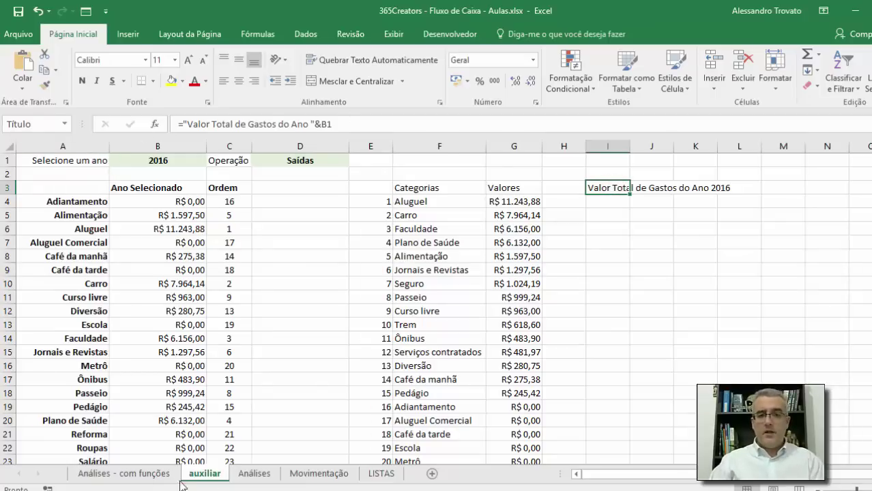
Step: Add a chart title to the funnel chart on the Análises - com funções sheet
left_click(154, 464)
left_click(124, 473)
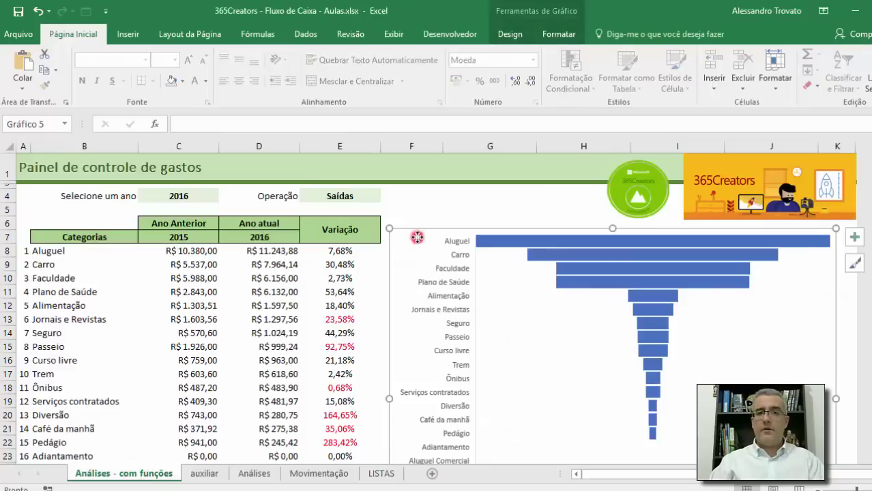
left_click(854, 237)
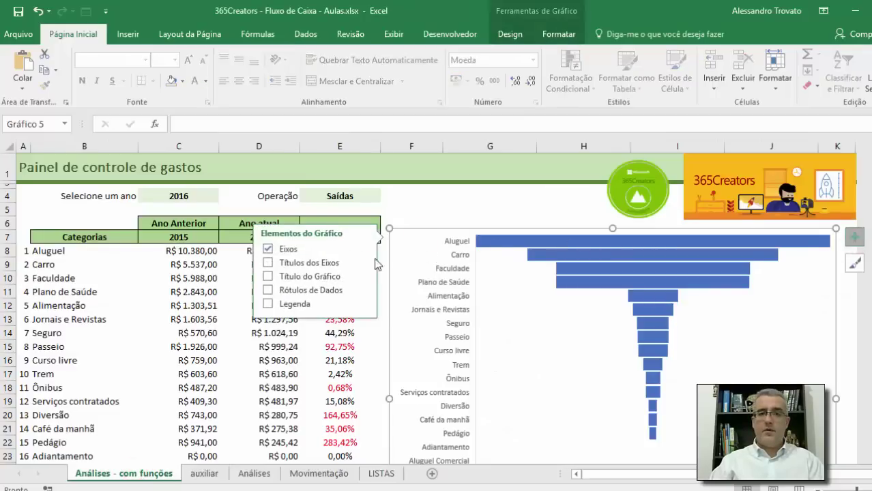
left_click(304, 281)
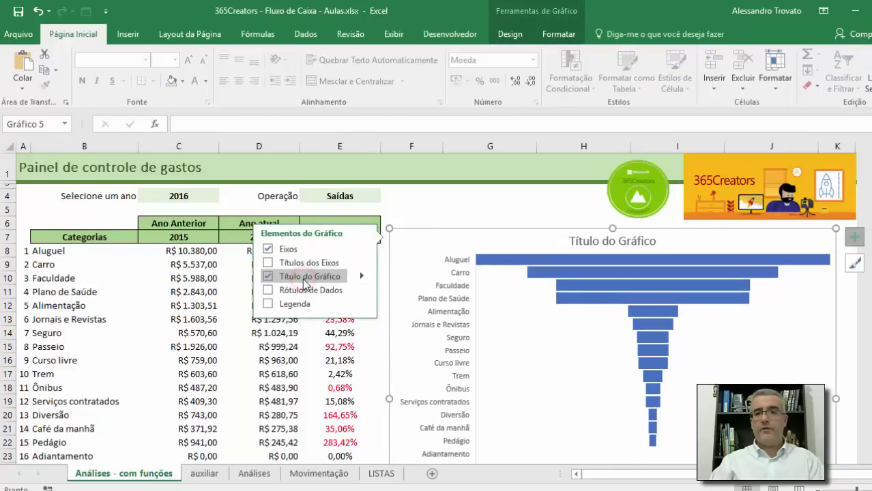
Step: Try to link the funnel chart's title to a cell by starting a formula with =
left_click(601, 243)
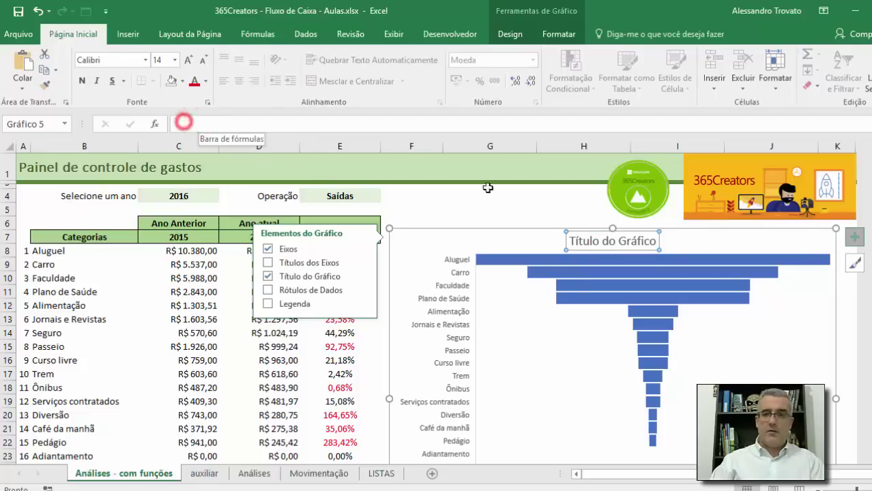
left_click(389, 249)
left_click(471, 212)
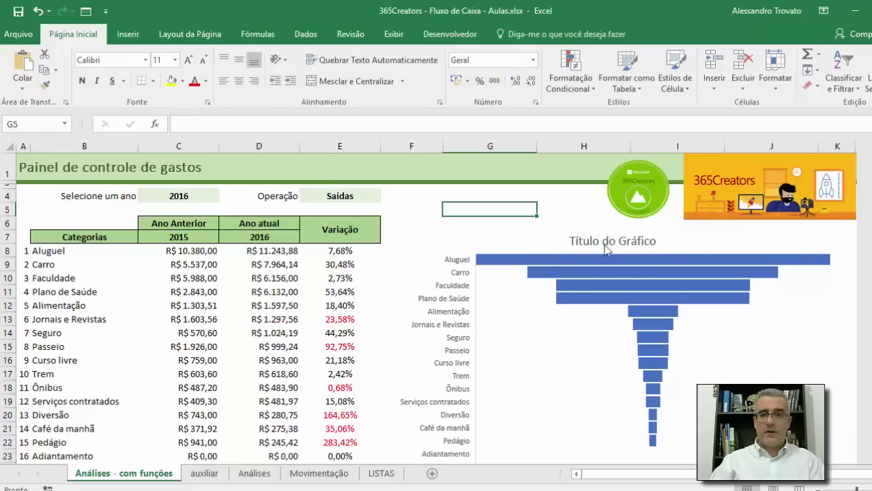
left_click(605, 244)
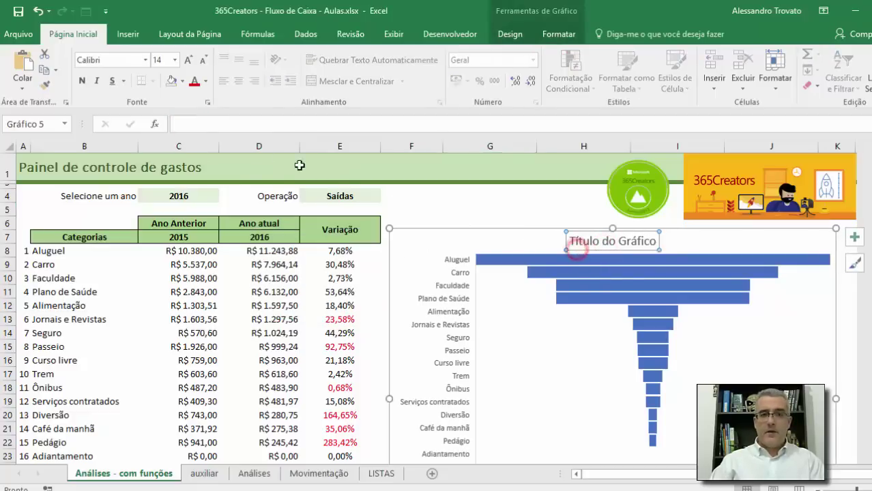
left_click(179, 125)
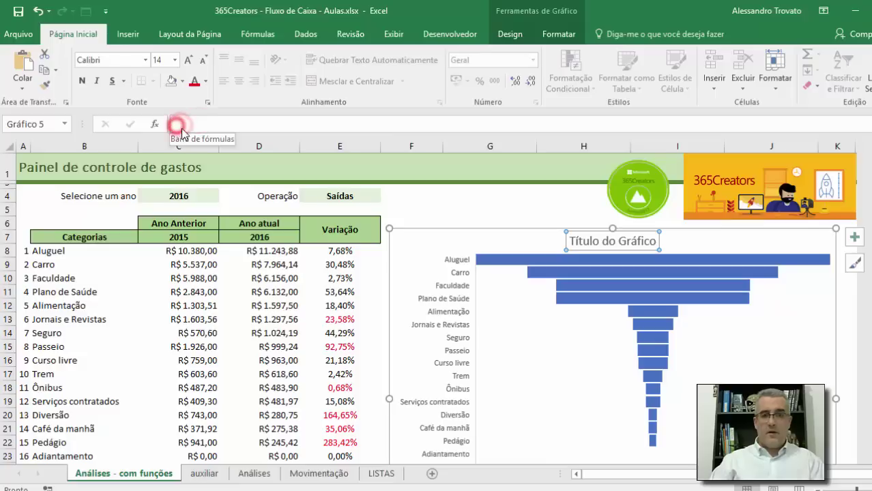
type("=")
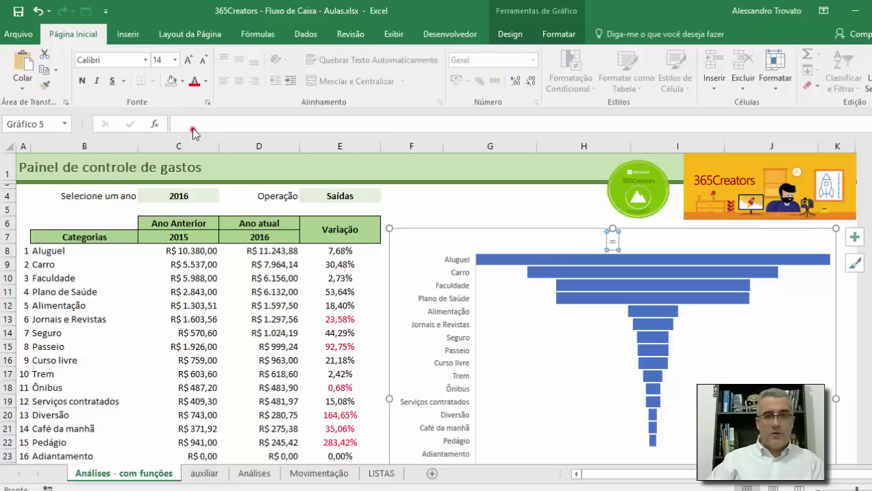
Step: Retry entering a linking formula for the = title, and delete the title from the chart
left_click(191, 123)
left_click(219, 132)
left_click(189, 129)
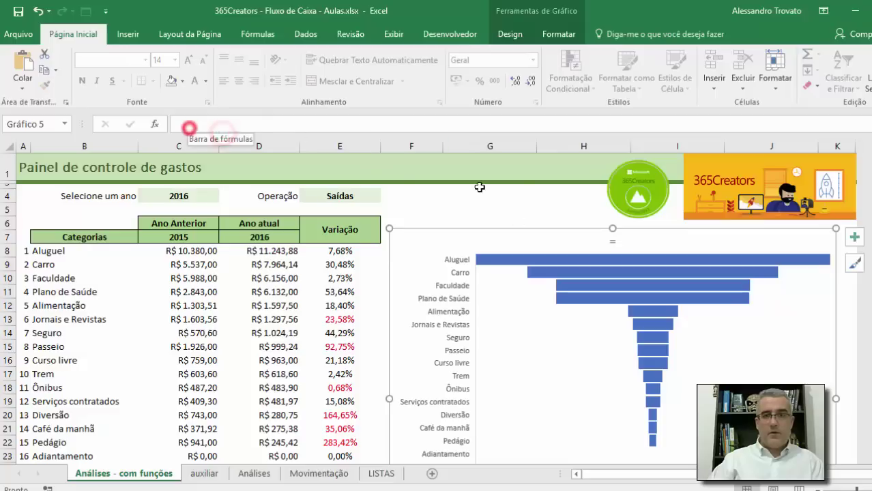
left_click(180, 131)
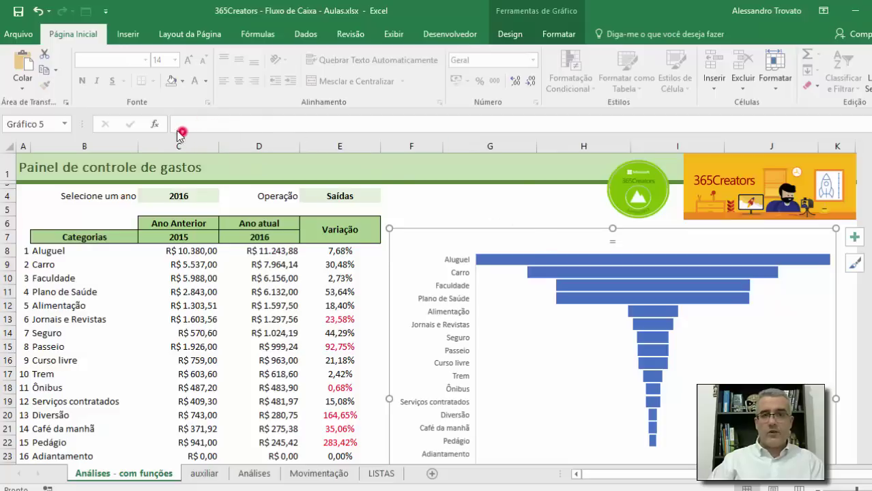
left_click(609, 240)
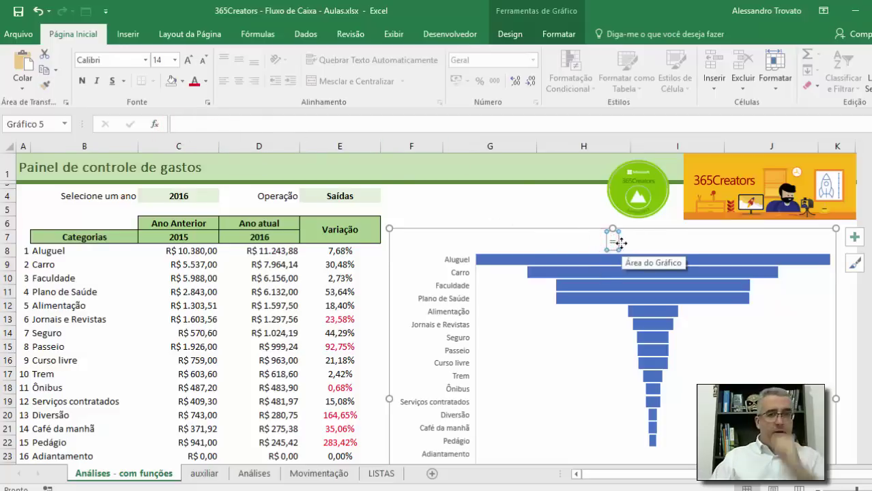
key("Delete")
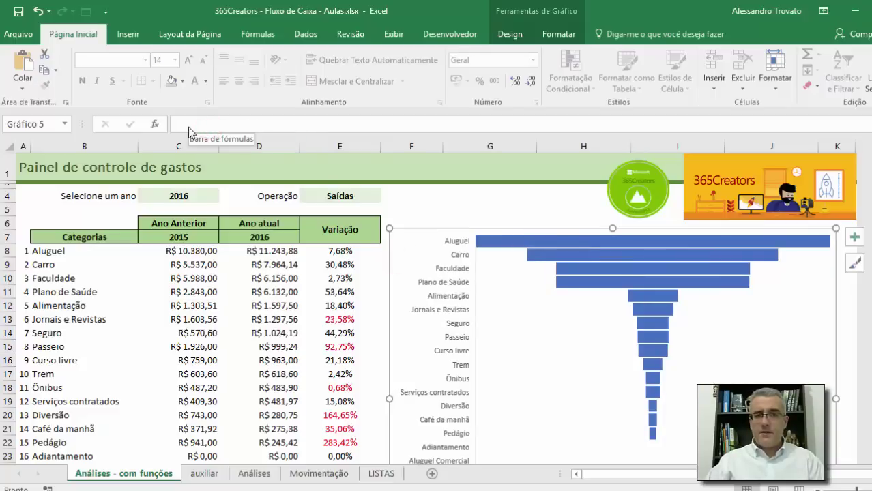
Step: Add the chart title to the funnel chart again and replace its text with dd
left_click(856, 237)
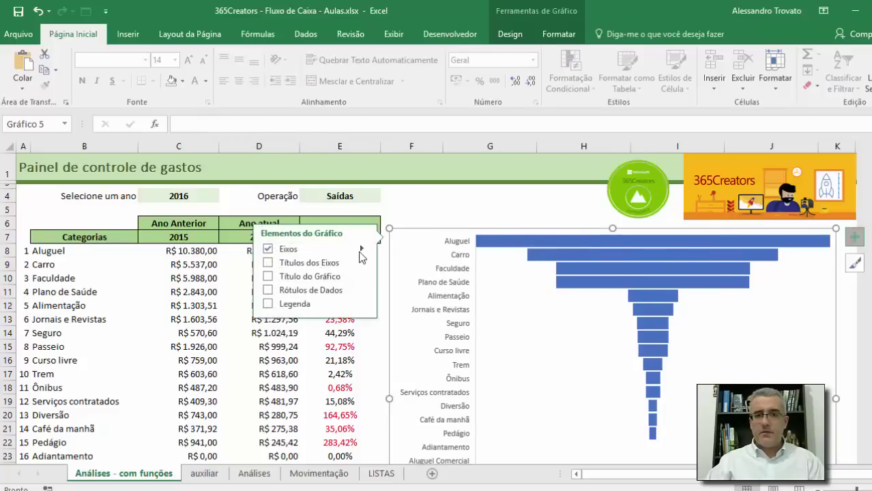
left_click(267, 276)
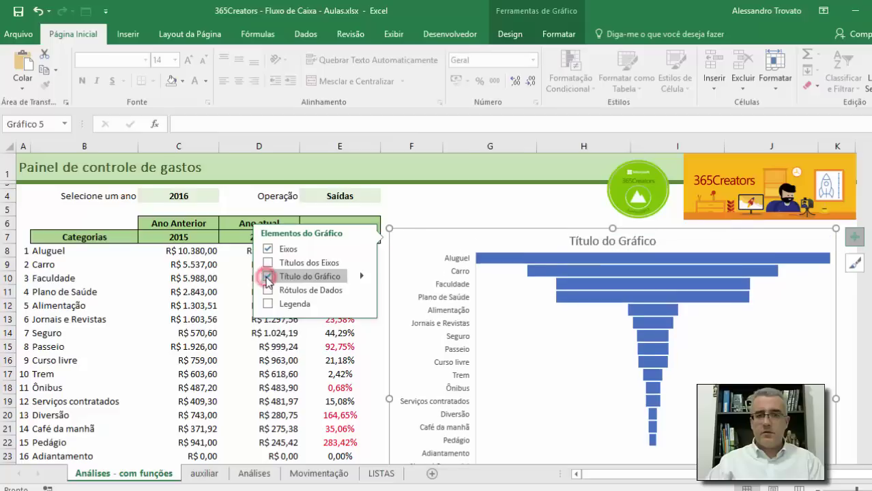
left_click(606, 246)
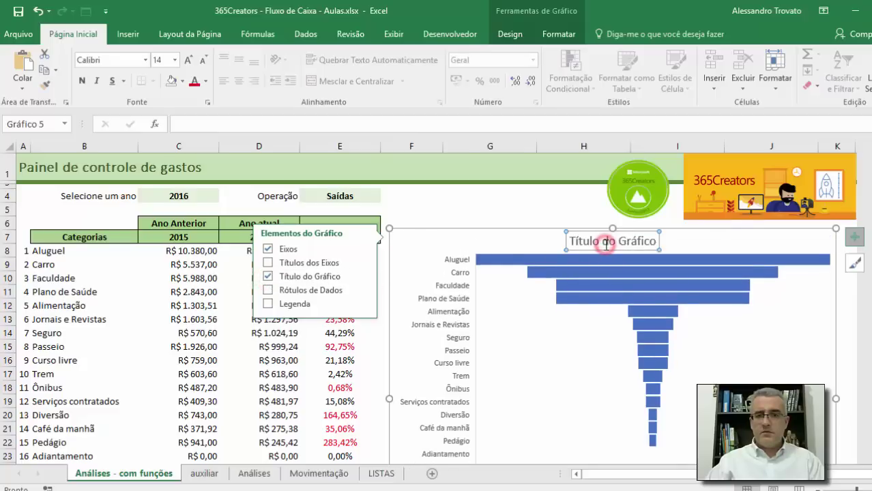
type("dd")
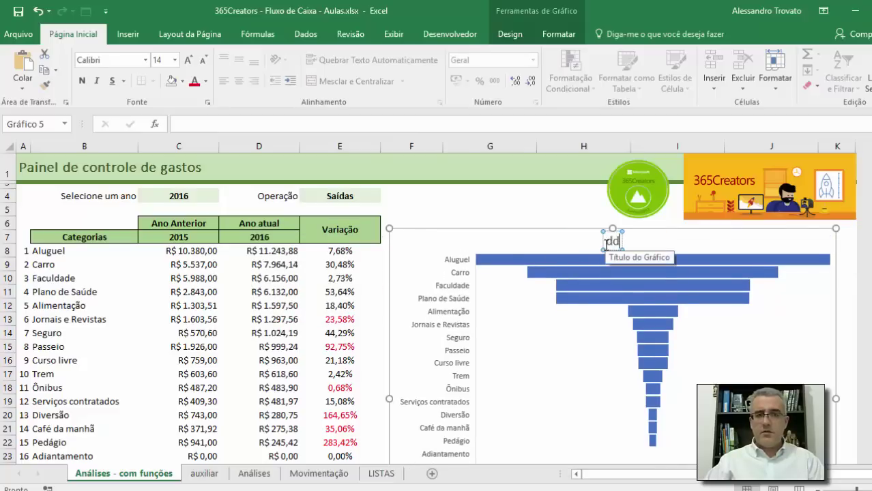
Step: Try once more to link the dd title through a formula, and remove the title from the chart
left_click(564, 225)
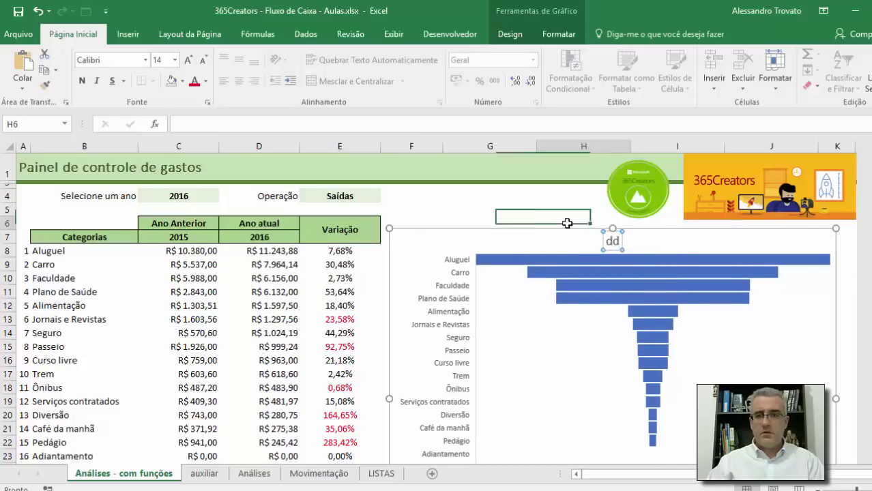
left_click(613, 240)
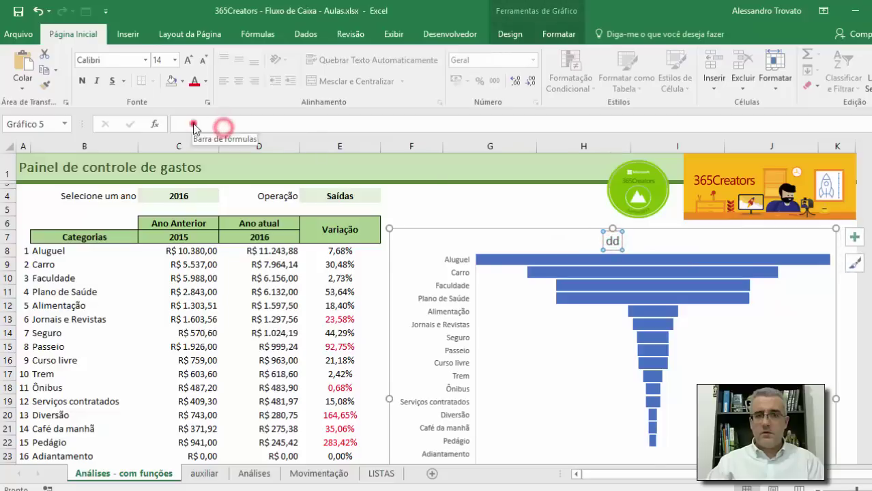
left_click(195, 122)
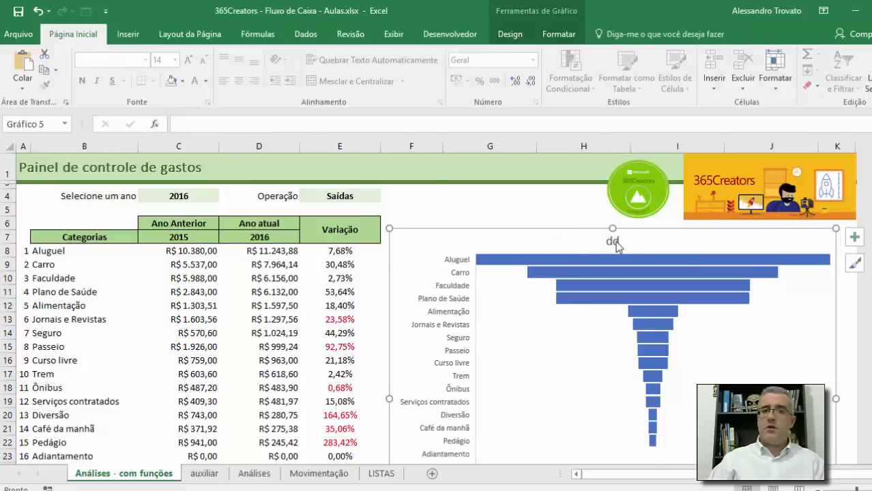
left_click(615, 242)
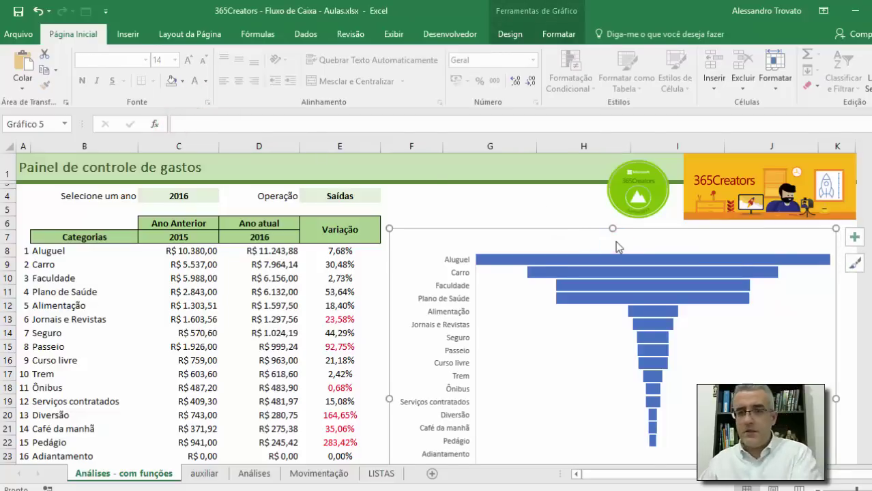
key("Delete")
left_click(485, 211)
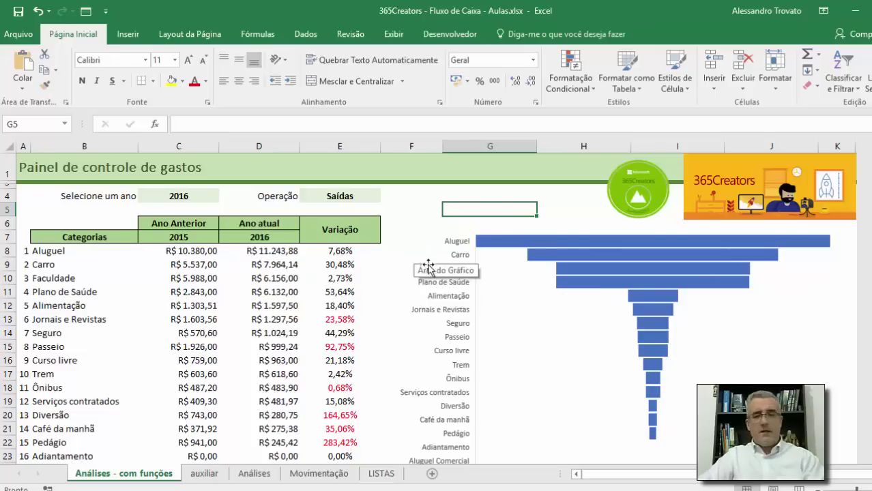
Step: Recolor the funnel chart with the monochromatic green palette and review it beside the table
left_click(421, 240)
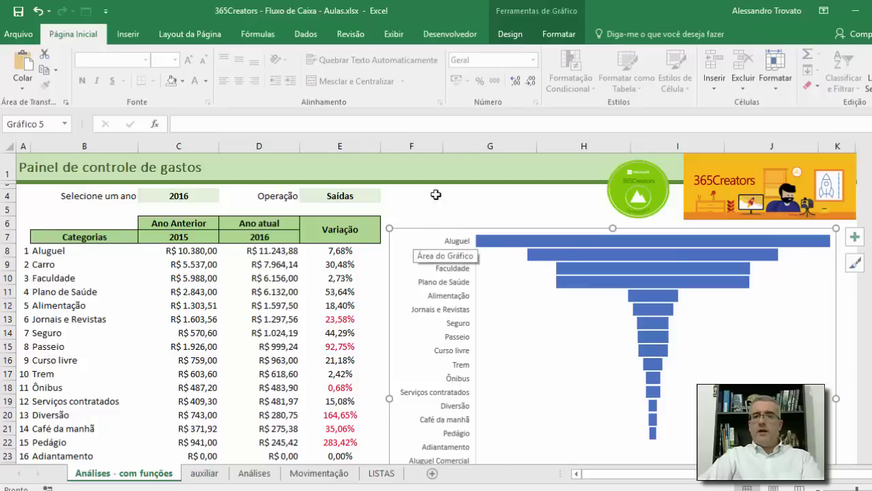
left_click(522, 40)
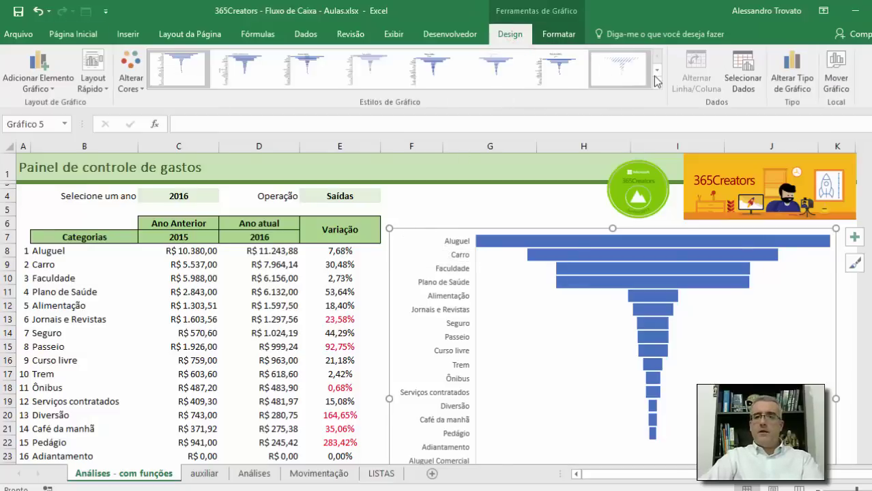
left_click(132, 77)
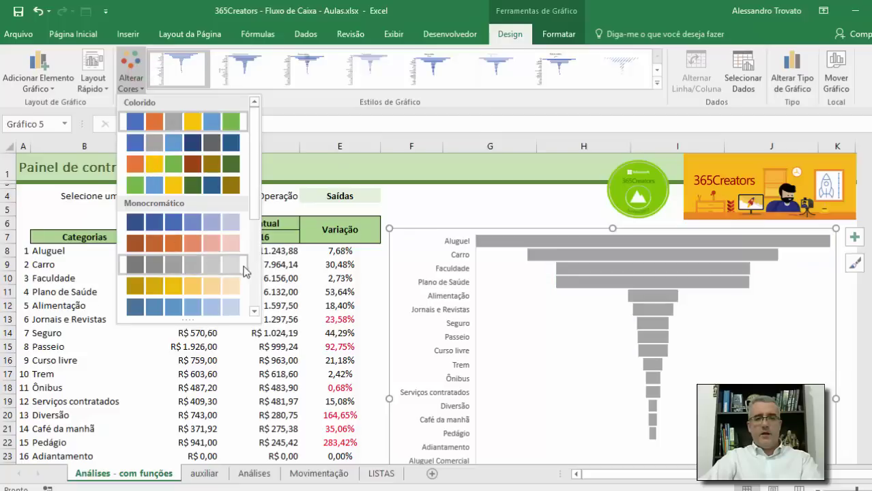
scroll(252, 259, "down", 3)
left_click(203, 305)
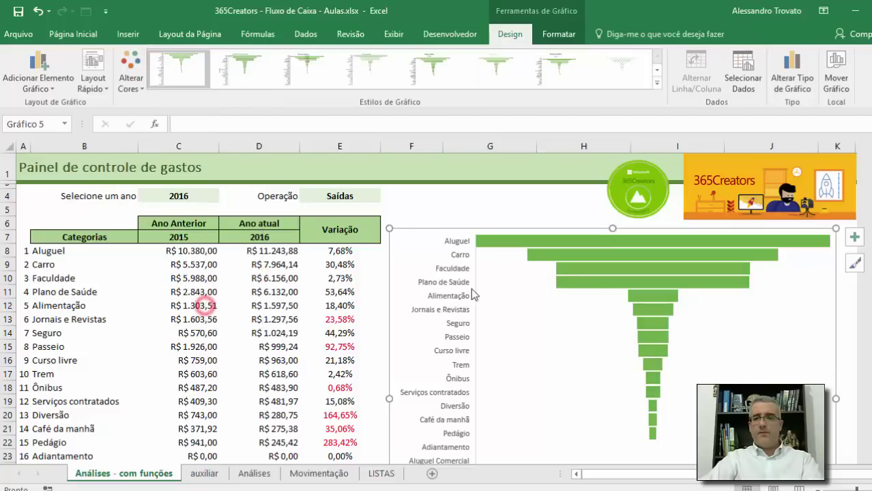
left_click(505, 206)
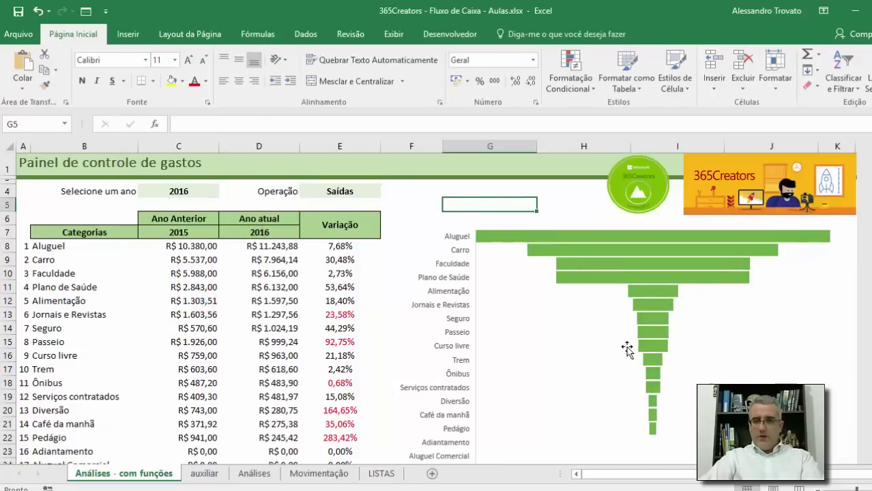
scroll(627, 344, "down", 2)
scroll(635, 334, "up", 2)
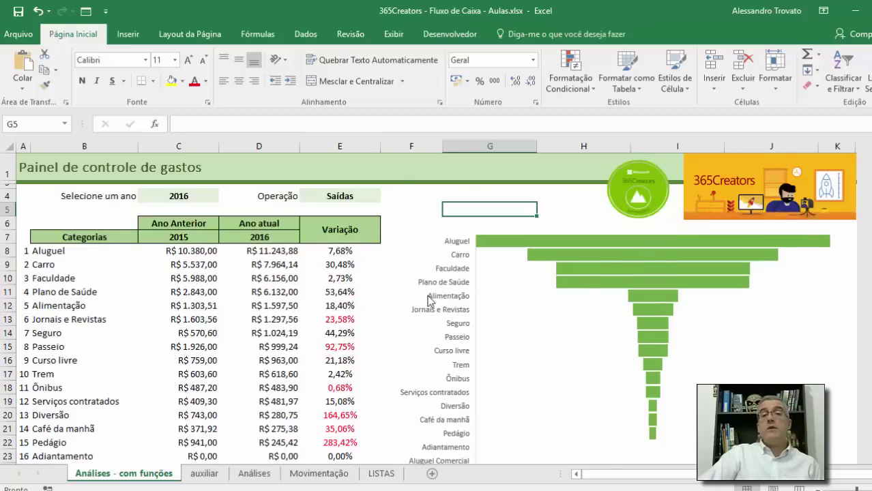
Step: Set the selected year in cell C4 to 2015 to test the table and funnel chart
left_click(287, 251)
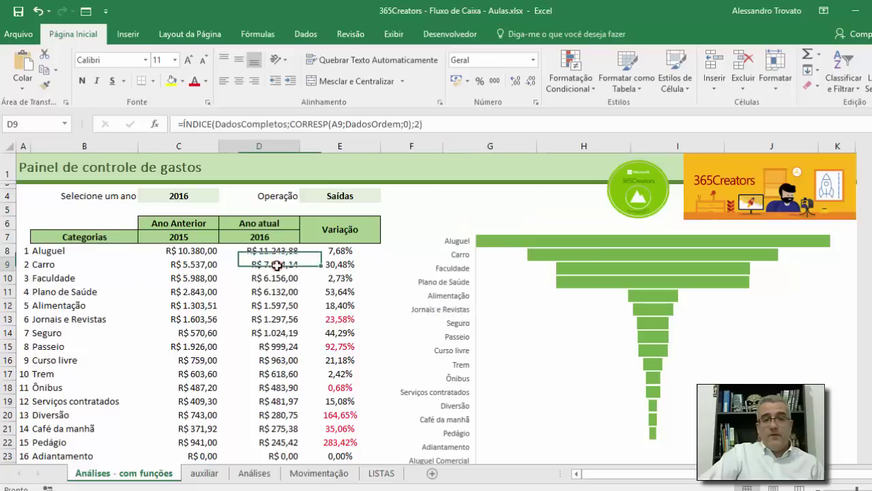
left_click(287, 265)
left_click(208, 195)
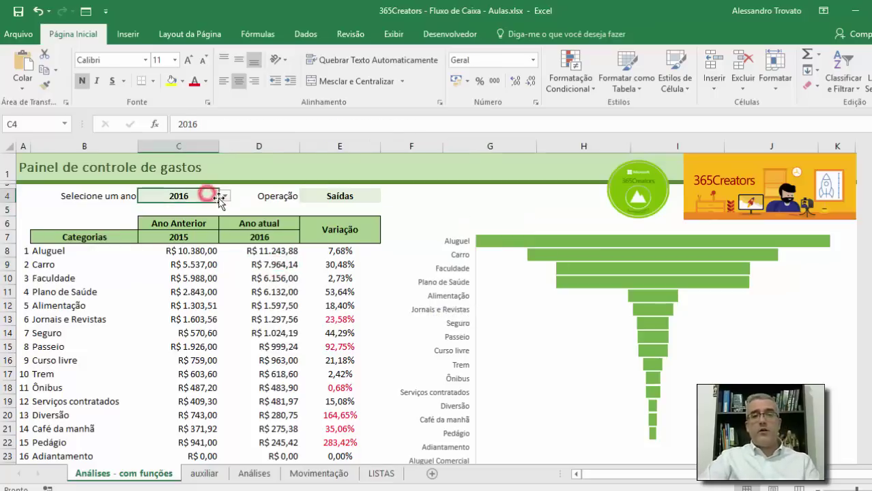
left_click(225, 196)
left_click(176, 211)
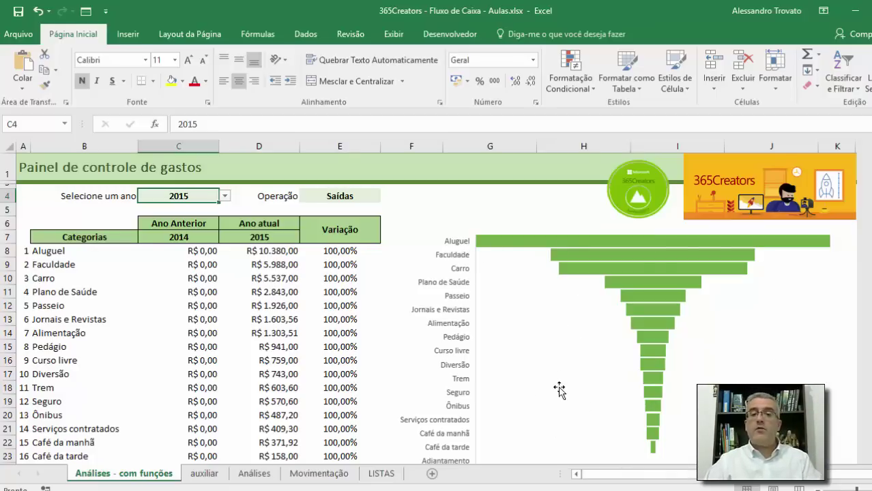
Step: Set the selected year in cell C4 to 2017 and examine the funnel bars' values and the Variação column
left_click(224, 196)
left_click(161, 226)
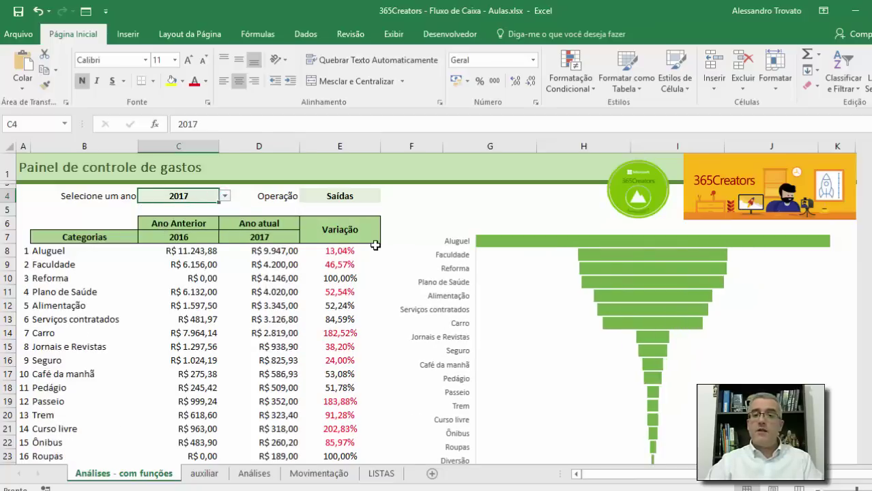
mouse_move(629, 255)
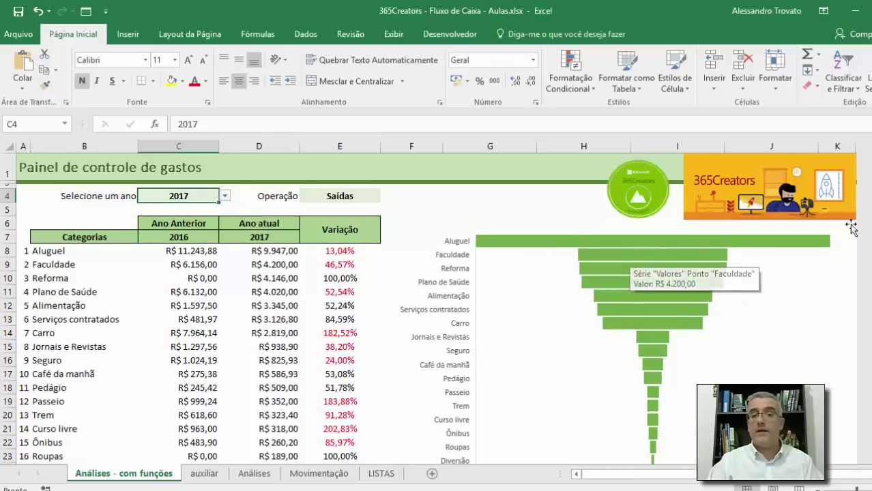
mouse_move(699, 294)
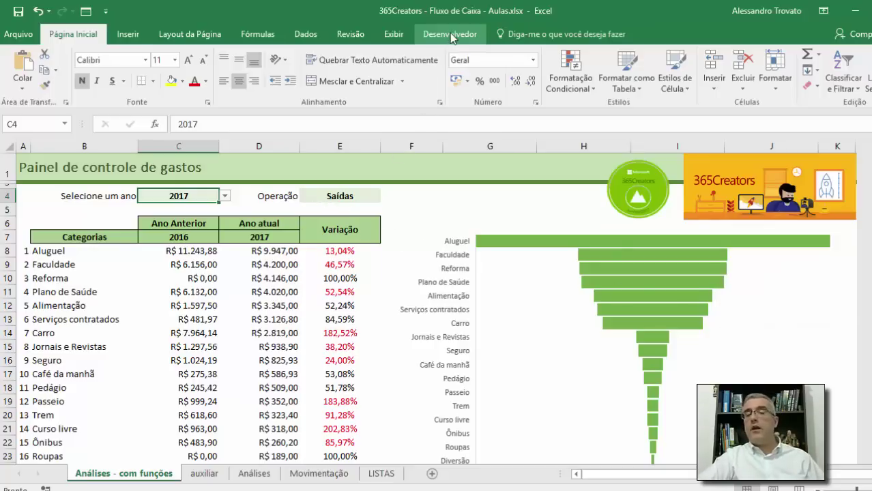
left_click(374, 235)
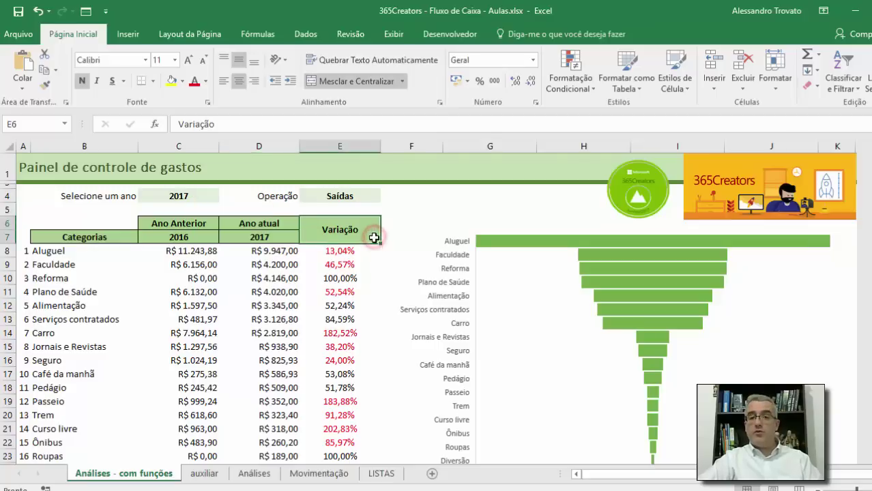
left_click(307, 290)
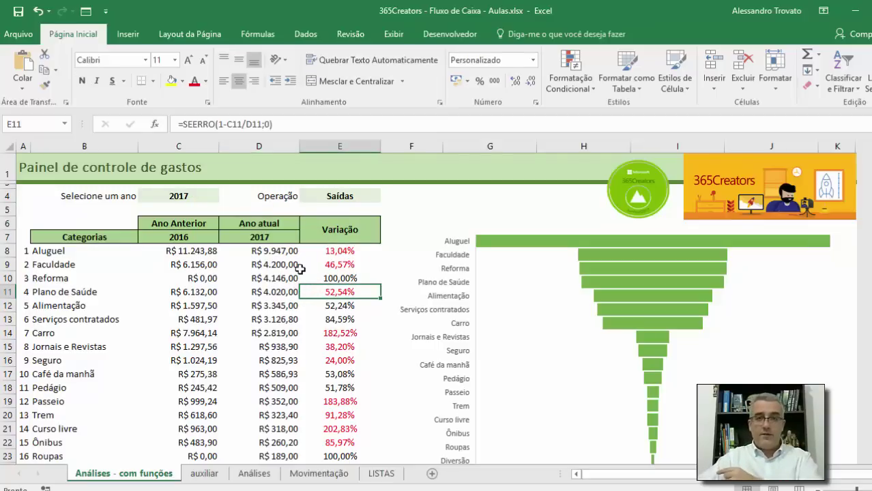
left_click(293, 305)
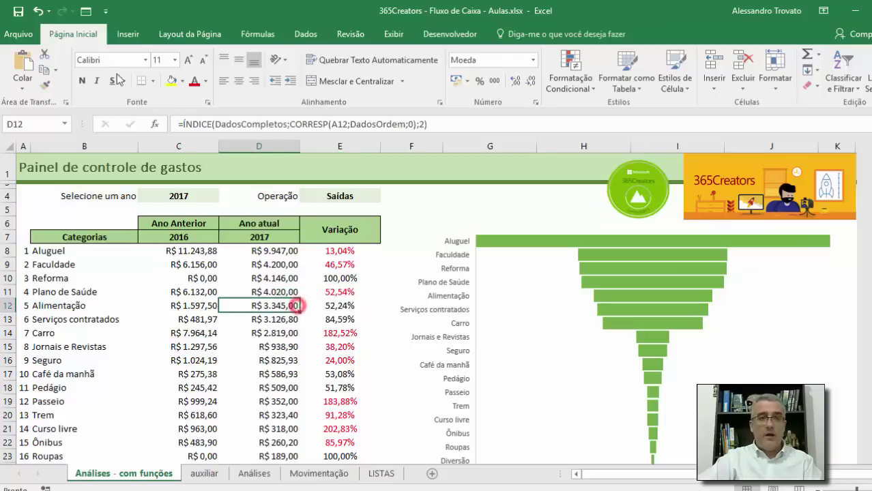
left_click(297, 346)
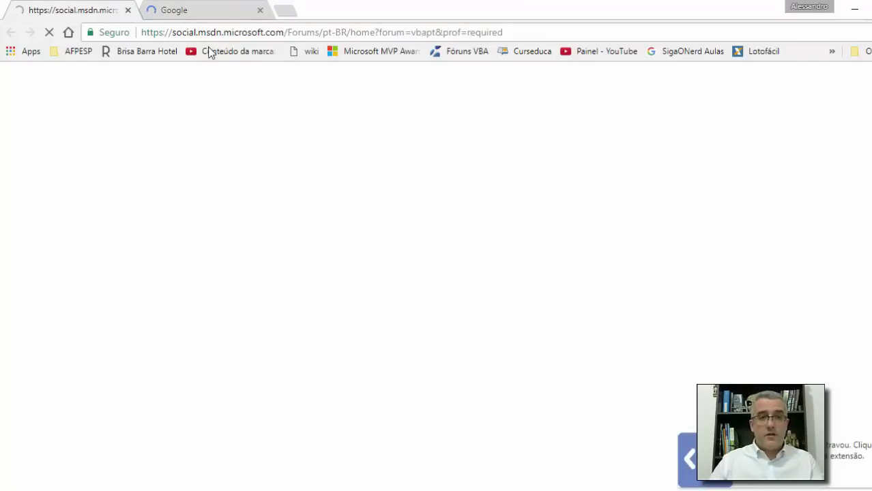
Step: Switch to Chrome, close the MSDN forum page, and go to onedrive.com
key("ctrl+w")
left_click(276, 32)
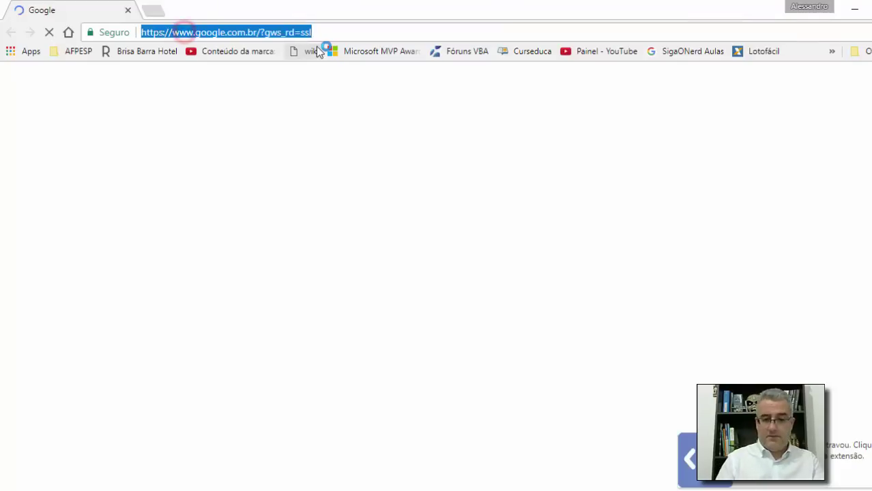
type("onedrive.com")
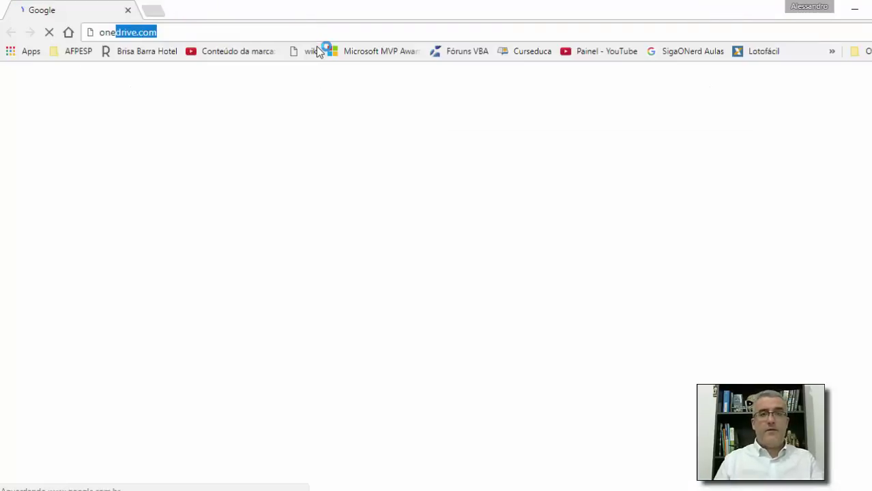
key("Return")
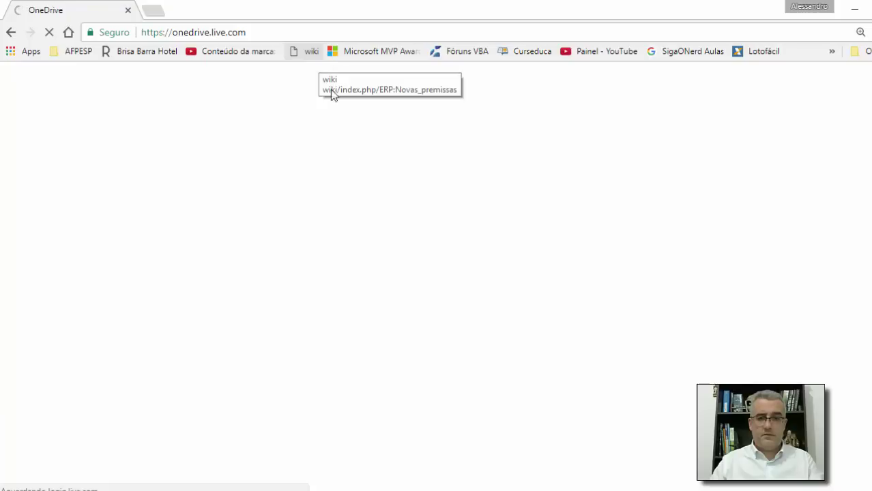
Step: Snap the OneDrive browser window to half of the screen so the desktop files are visible beside it
left_click(300, 5)
left_click_drag(393, 32, 871, 99)
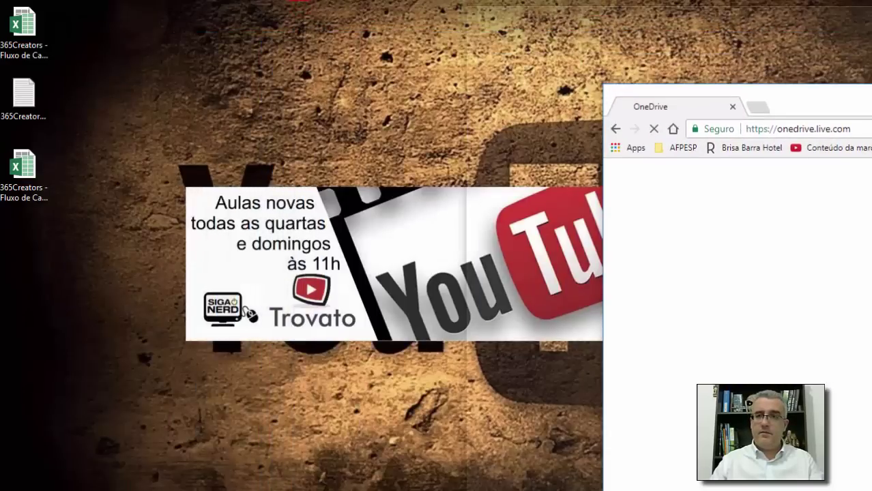
key("super+Right")
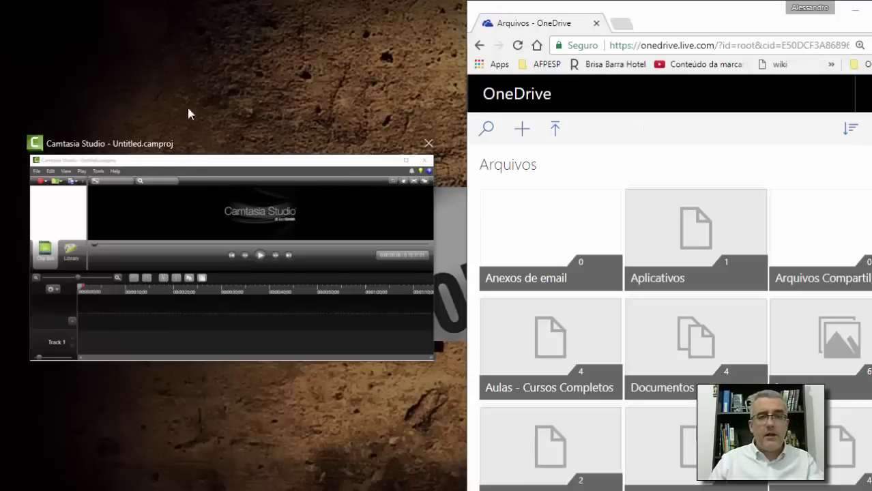
left_click(189, 66)
left_click(46, 168)
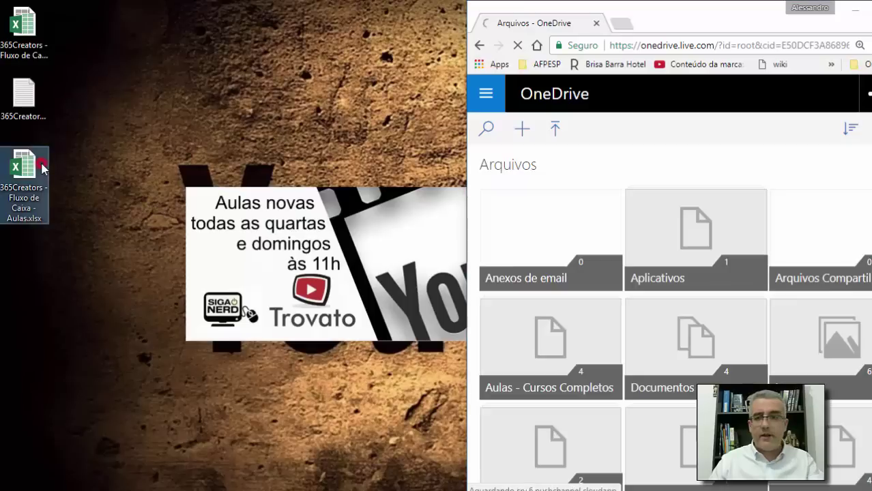
Step: Open the TEMP folder in OneDrive and delete the old 365Creators workbook and Livro1.xlsx
scroll(742, 242, "down", 2)
left_click(551, 351)
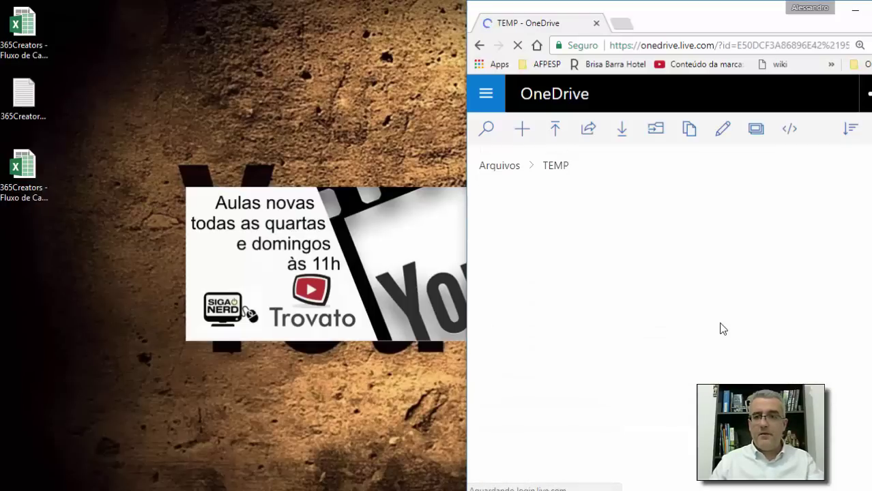
left_click(572, 200)
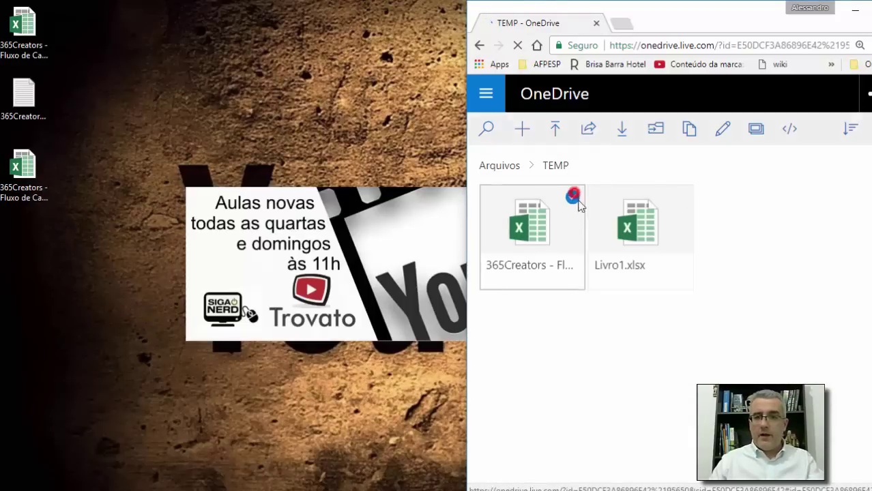
left_click(679, 197)
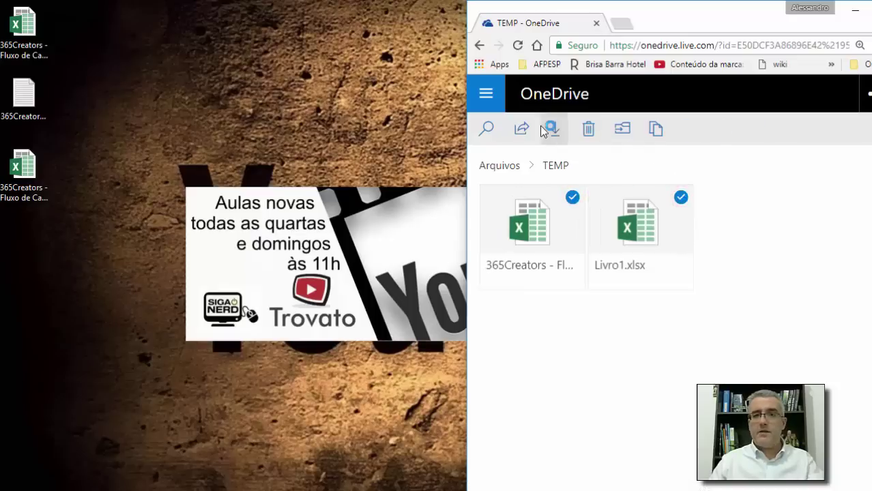
left_click(662, 314)
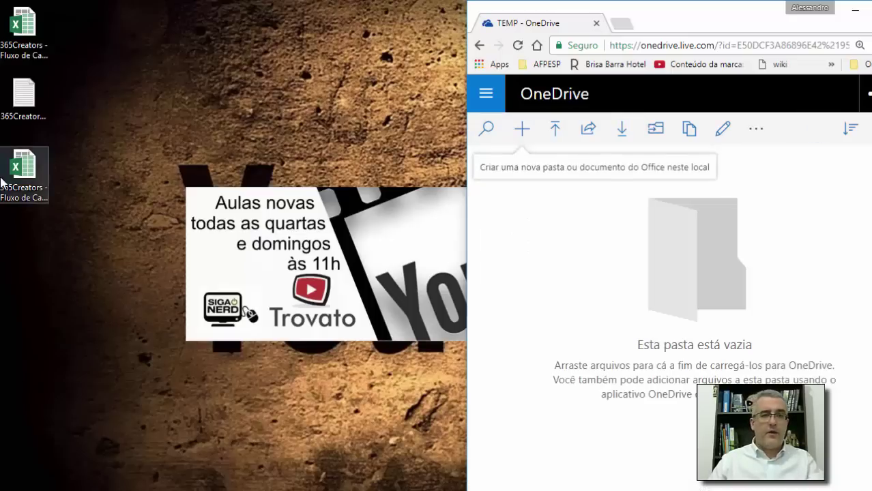
Step: Upload 365Creators - Fluxo de Caixa - Aulas.xlsx from the desktop to the TEMP folder, open it in Excel Online, and maximize the browser
left_click_drag(27, 177, 666, 252)
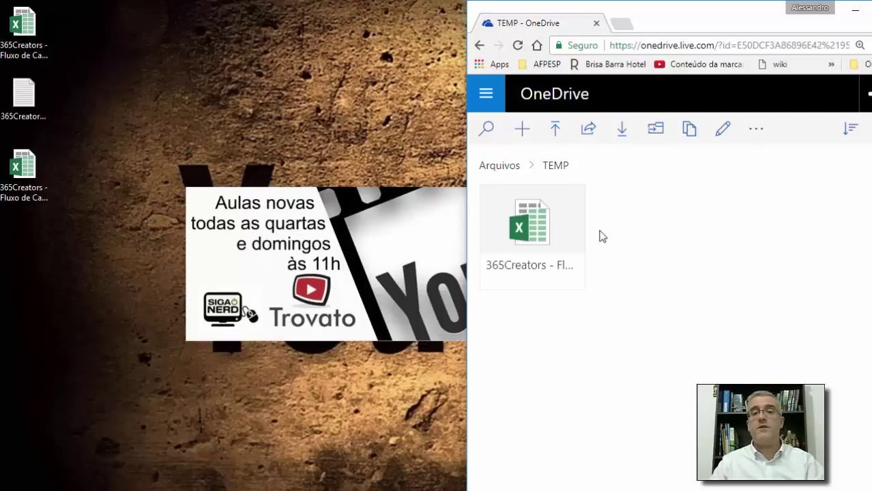
left_click(503, 245)
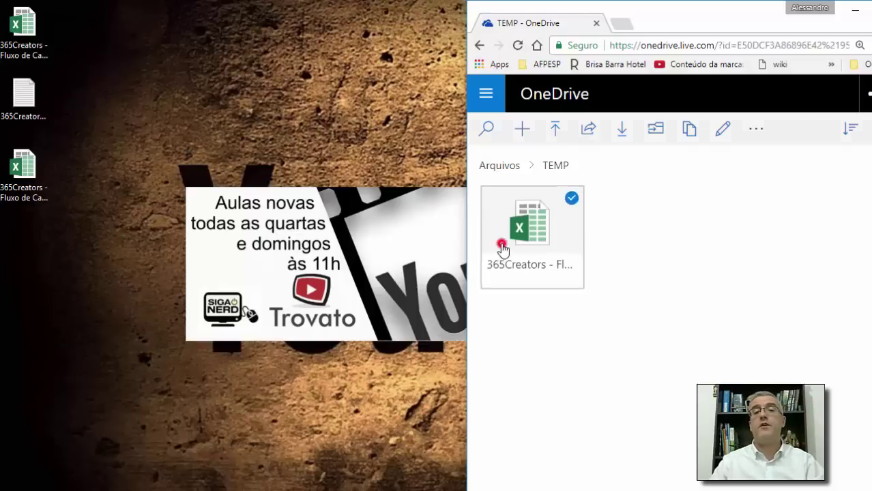
left_click(871, 10)
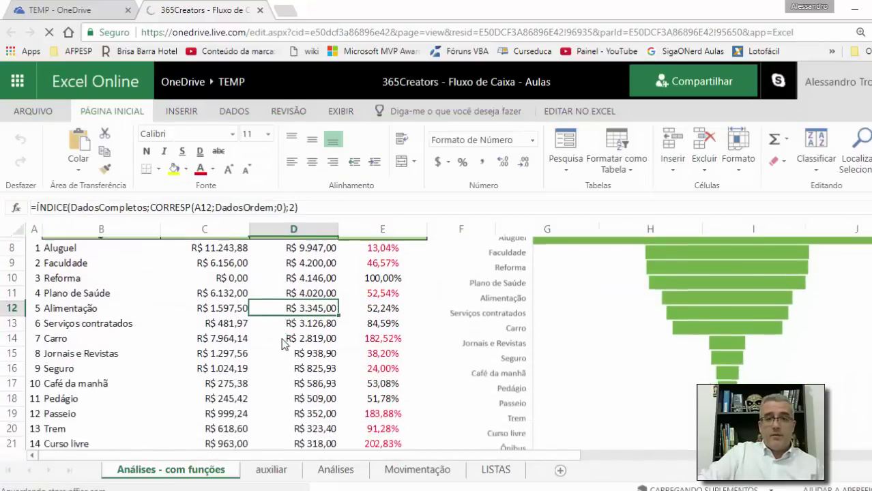
Step: Set the selected year in cell C4 to 2016 and review the table and funnel chart in Excel Online
scroll(367, 303, "down", 5)
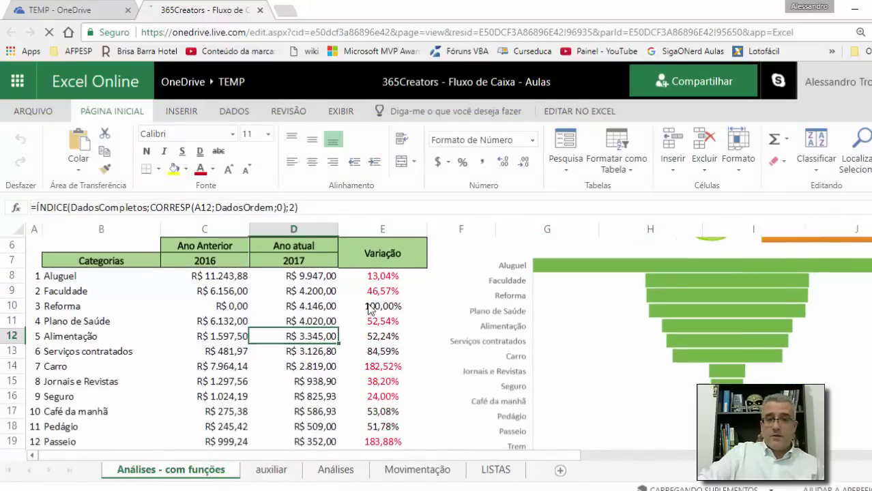
scroll(368, 306, "up", 5)
left_click(219, 286)
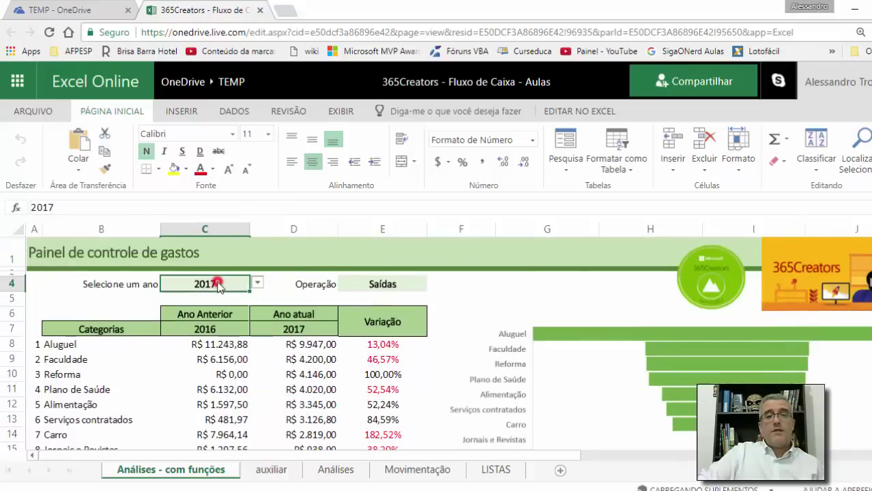
left_click(259, 286)
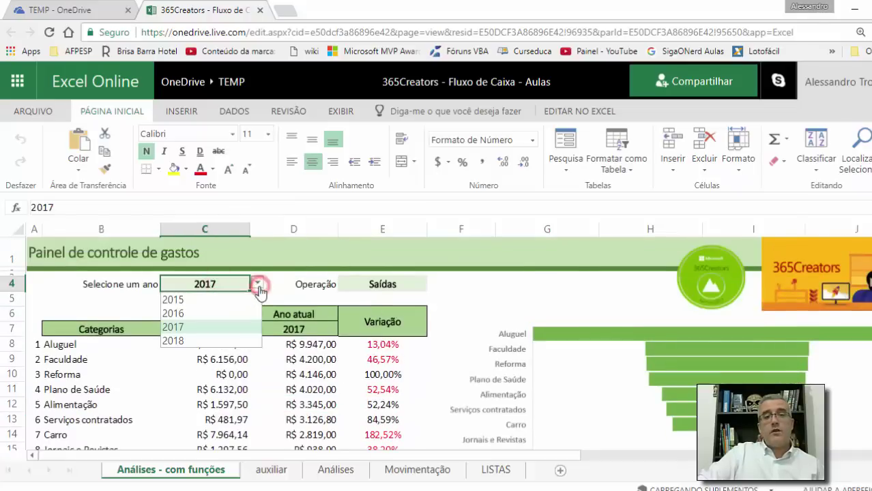
left_click(181, 311)
scroll(538, 361, "down", 4)
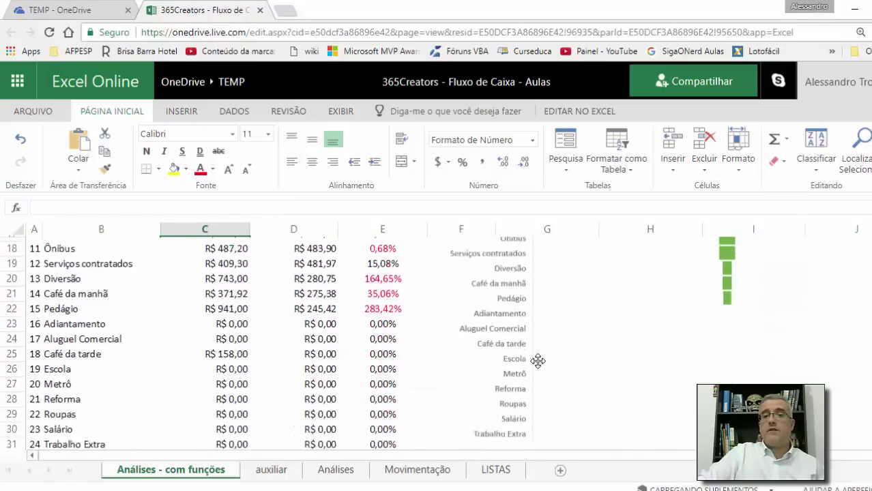
scroll(538, 362, "up", 2)
scroll(538, 362, "up", 2)
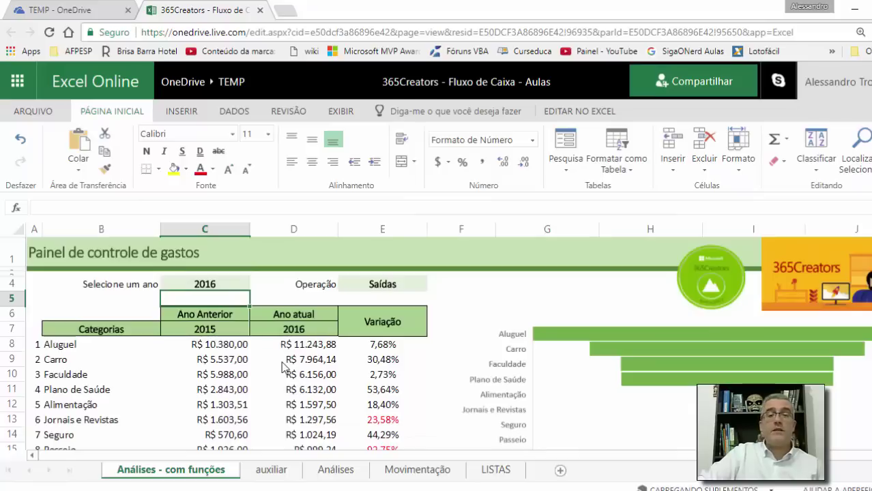
Step: Check the table's header cells and set the selected year in cell C4 to 2017
left_click(380, 324)
left_click_drag(119, 329, 345, 331)
left_click(297, 329)
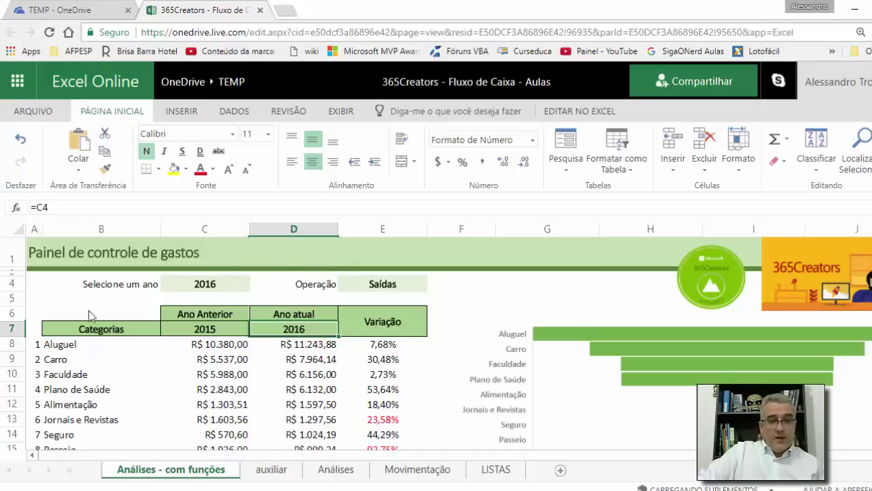
left_click(239, 287)
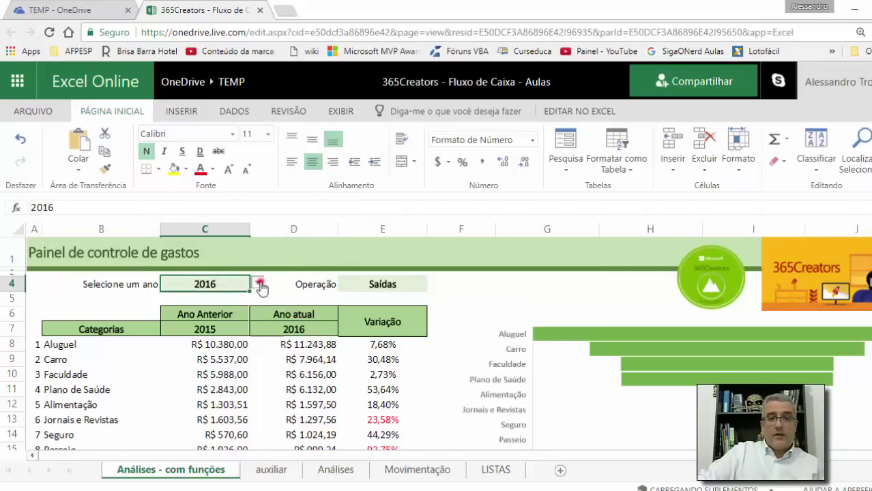
left_click(258, 284)
left_click(189, 326)
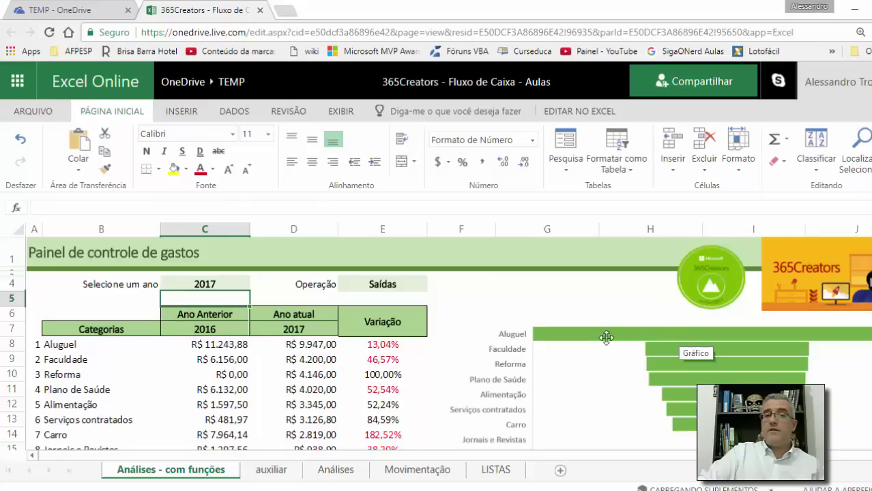
Step: Compare the previous-year amount, current-year amount and Variação in the Aluguel and Reforma rows, and review the rest of the table
left_click(362, 359)
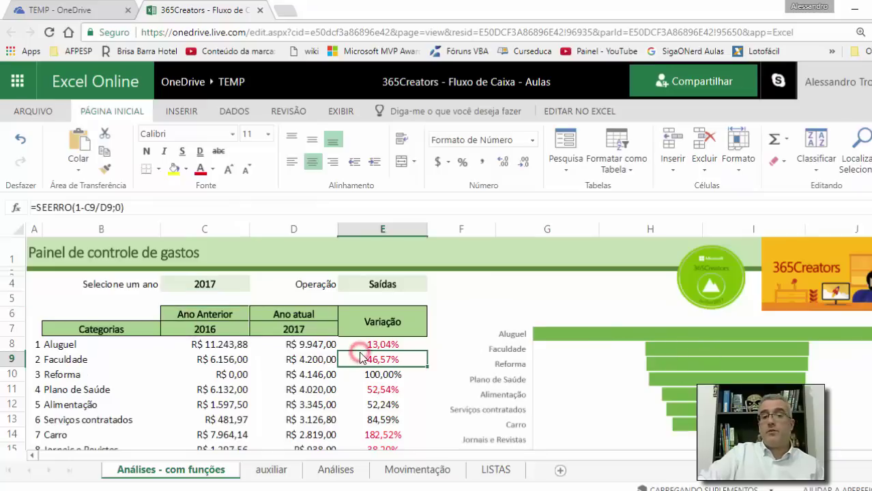
left_click(386, 346)
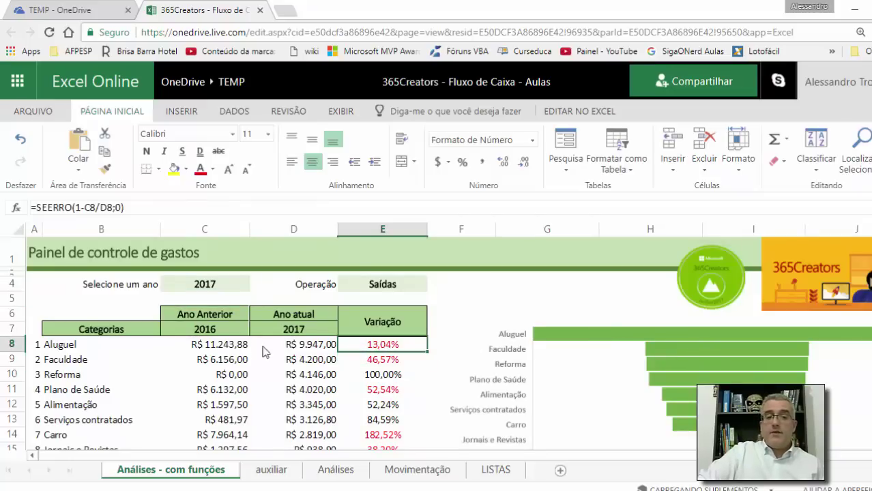
left_click(215, 350)
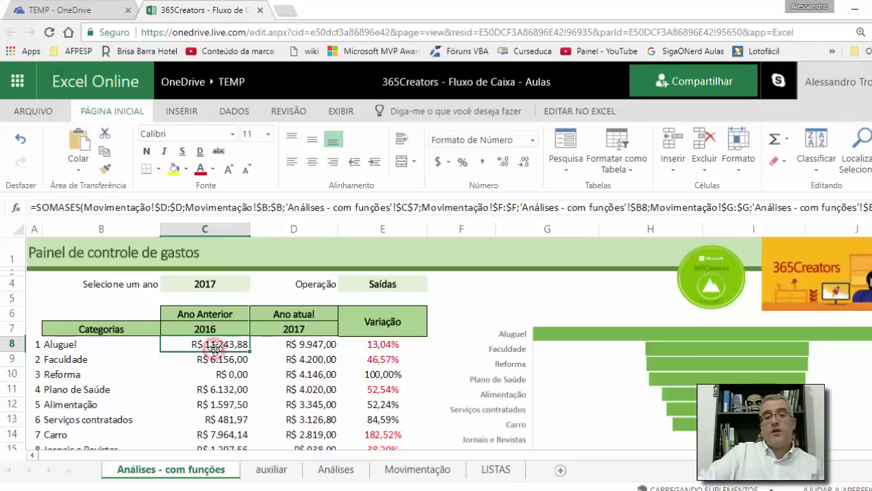
left_click(289, 346)
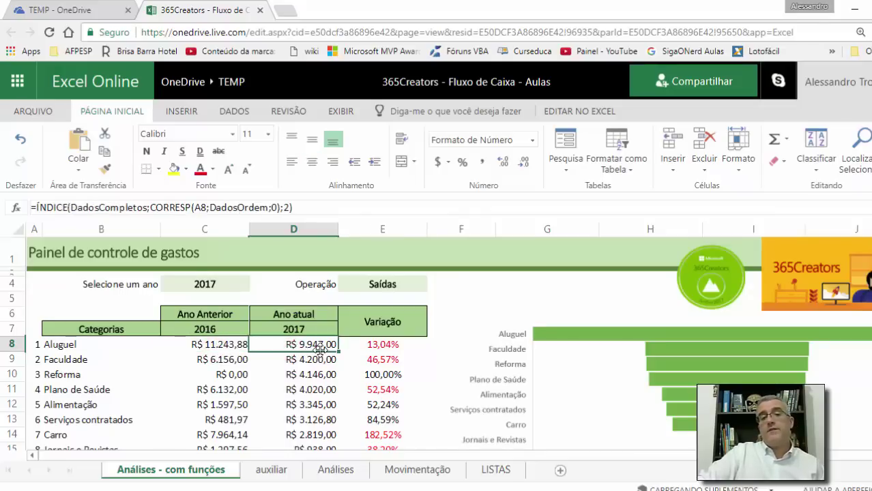
left_click(393, 351)
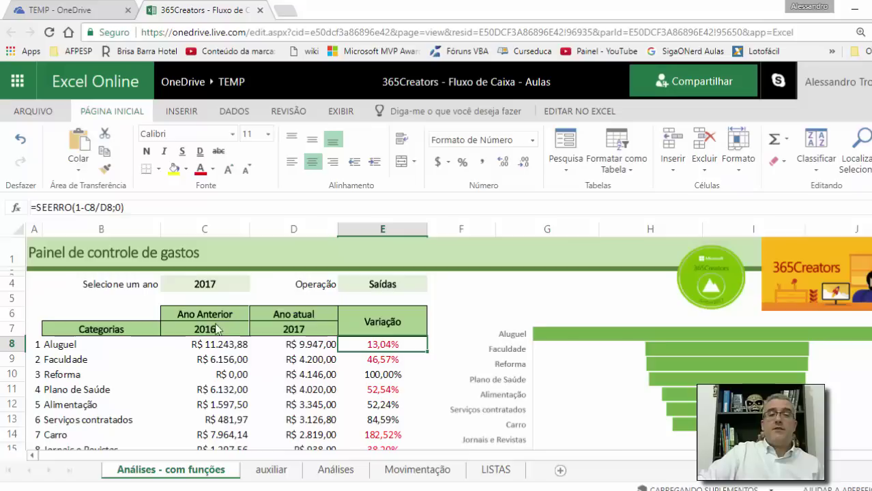
left_click(219, 377)
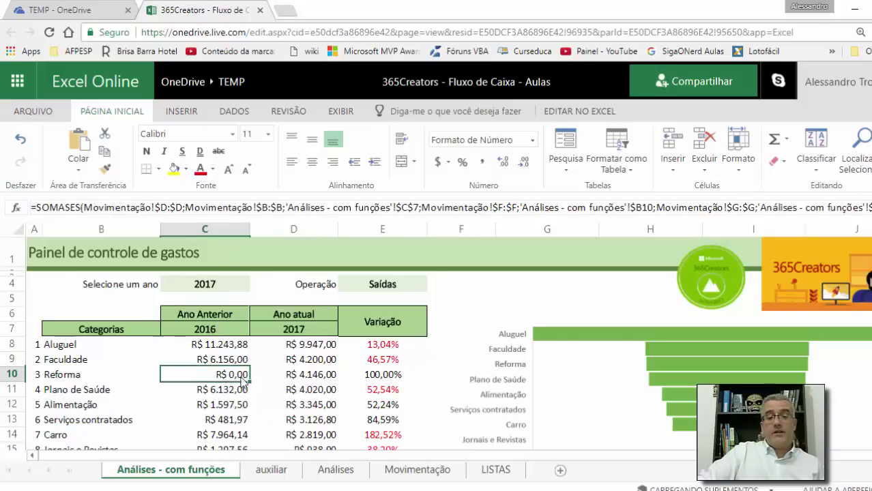
left_click(270, 379)
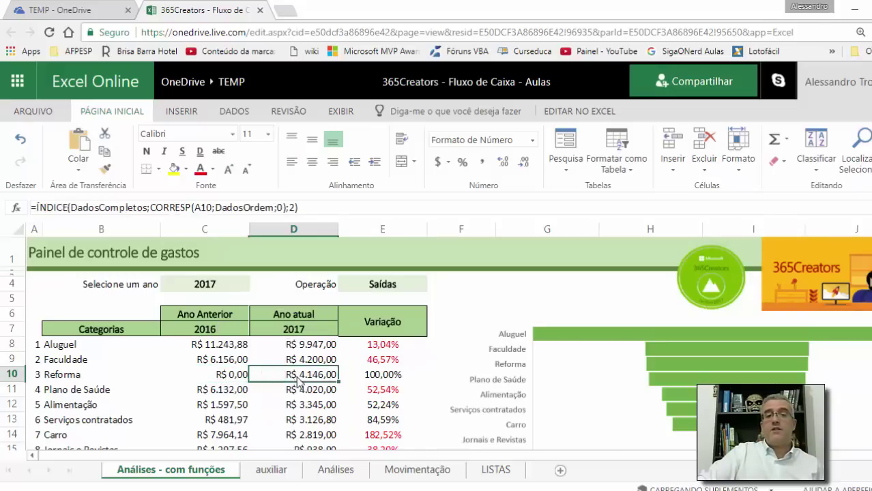
left_click(380, 380)
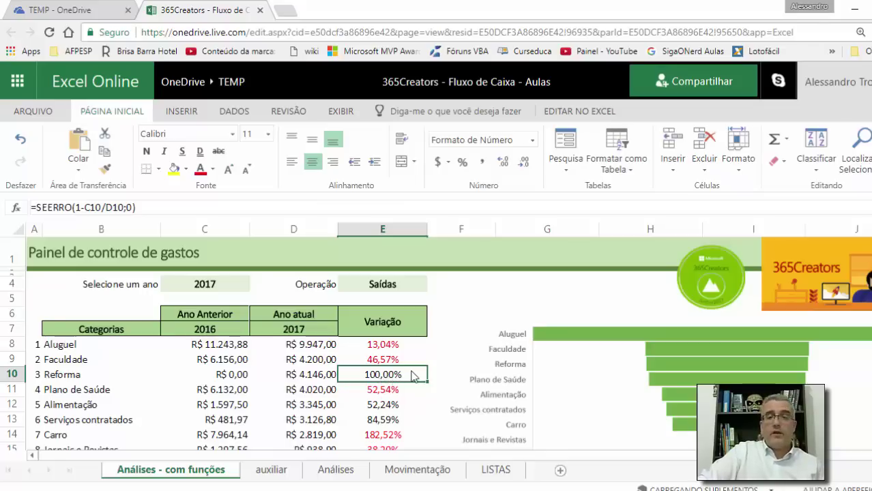
scroll(360, 390, "down", 5)
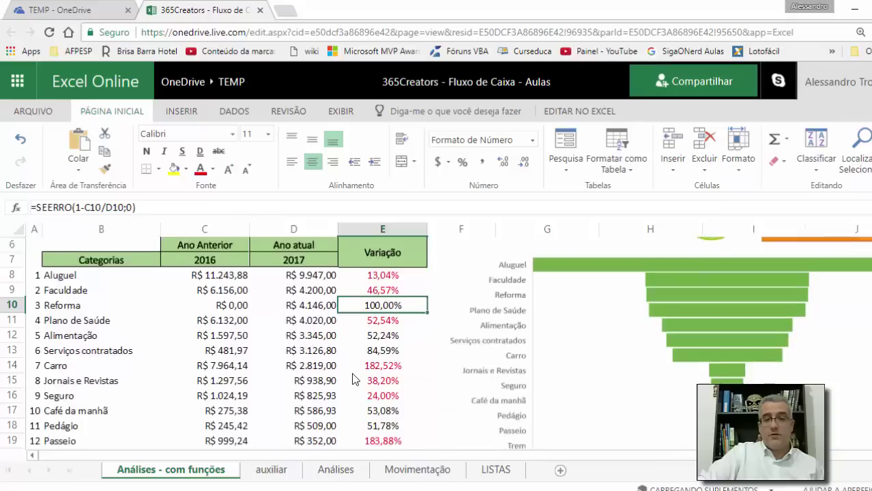
scroll(383, 366, "down", 3)
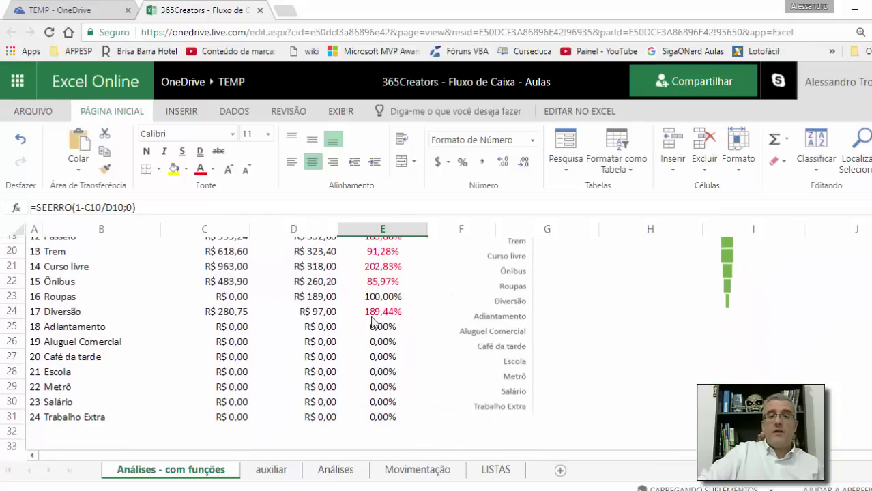
scroll(370, 335, "up", 8)
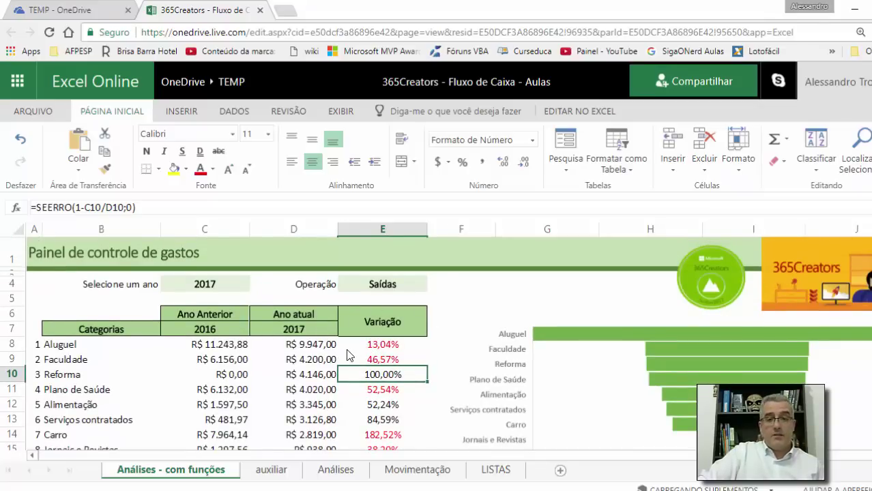
Step: Open the Análises sheet and filter the dashboard by month 4 and, in its place, by month 3
left_click(334, 469)
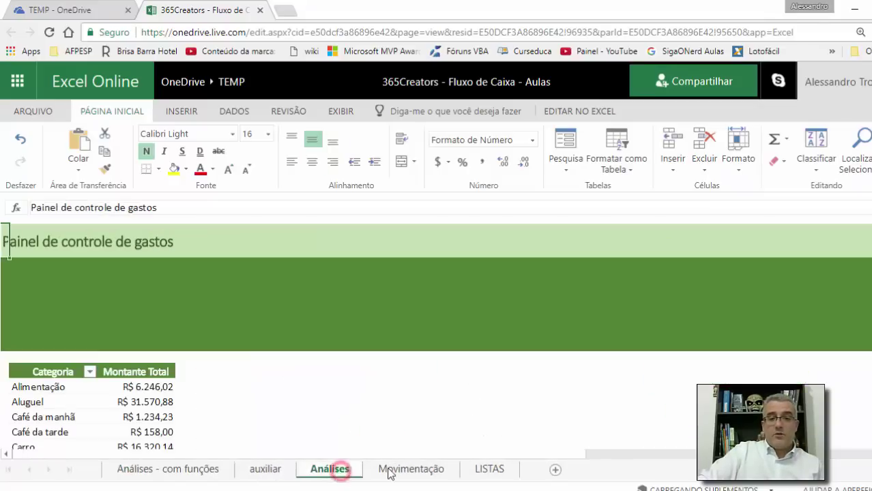
scroll(446, 362, "down", 2)
scroll(446, 362, "up", 2)
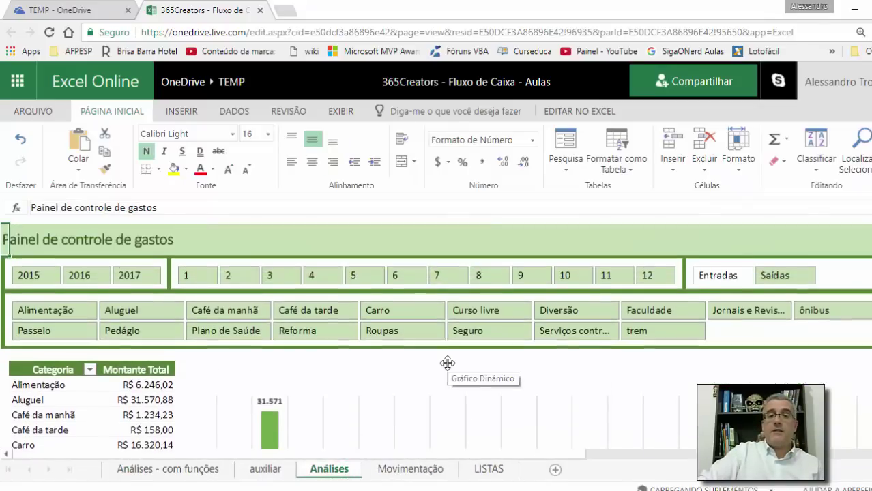
left_click(335, 276)
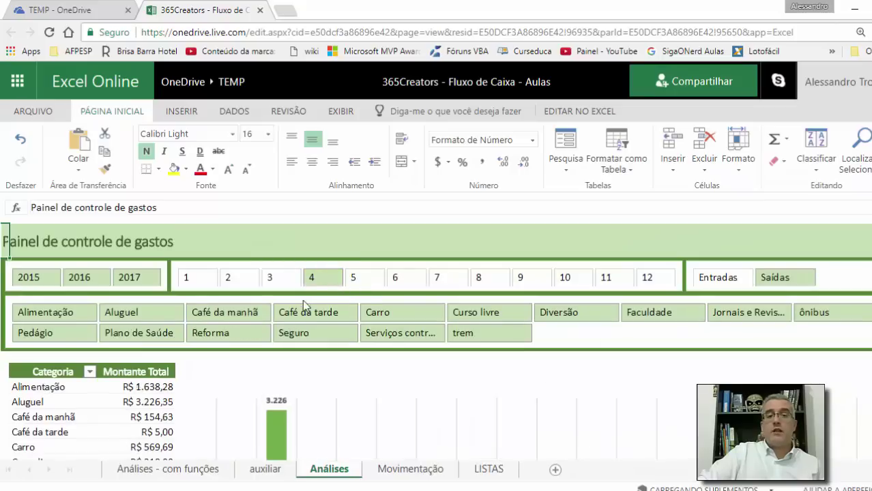
left_click(278, 277)
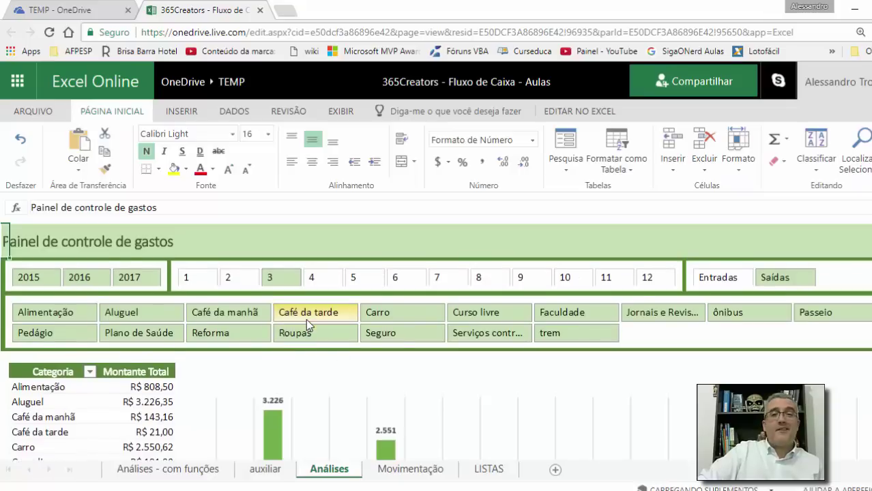
Step: Filter the Análises dashboard by each year in turn: 2015, 2016 and 2017
left_click(49, 277)
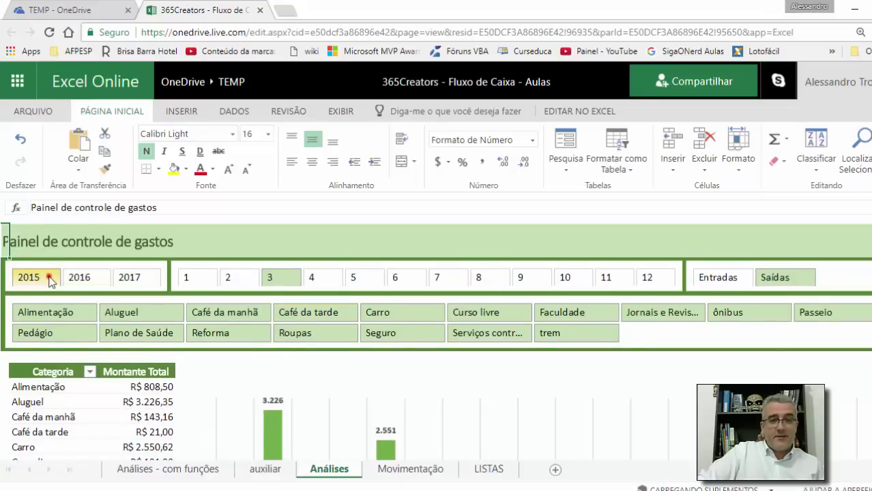
left_click(88, 278)
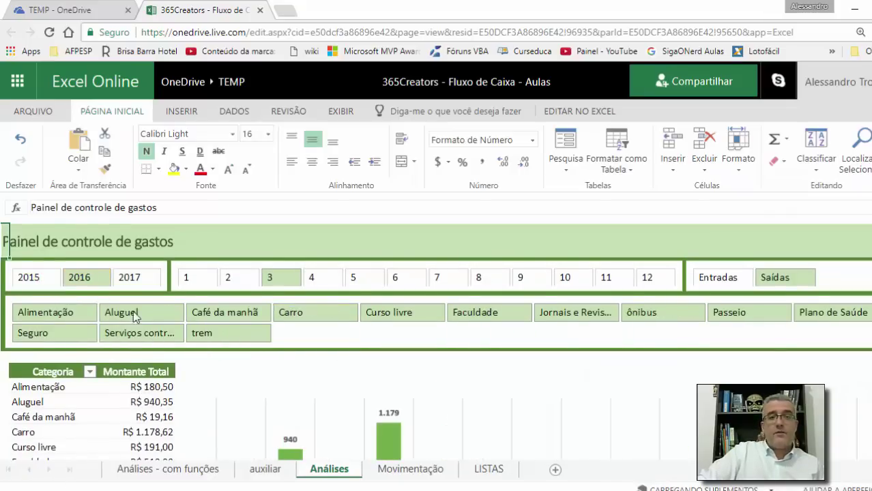
left_click(130, 277)
Step: Try the category filters Seguro and Roupas, leaving the dashboard filtered by Alimentação
left_click(207, 330)
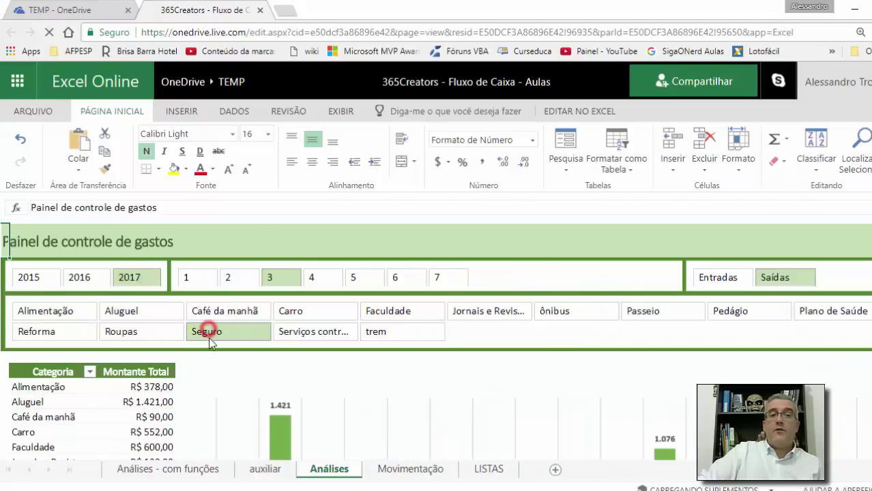
left_click(127, 331)
left_click(43, 312)
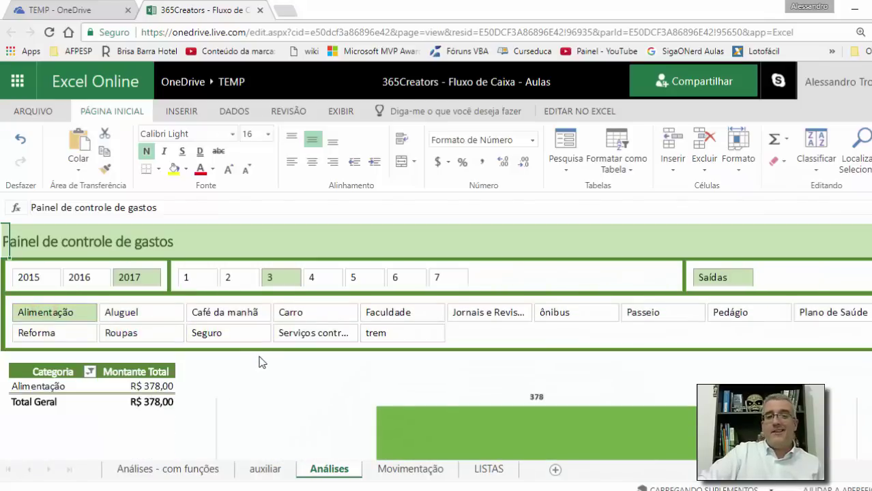
Step: Include all three years in the dashboard filter and check the Alimentação and Total Geral amounts in the pivot table
left_click(129, 275)
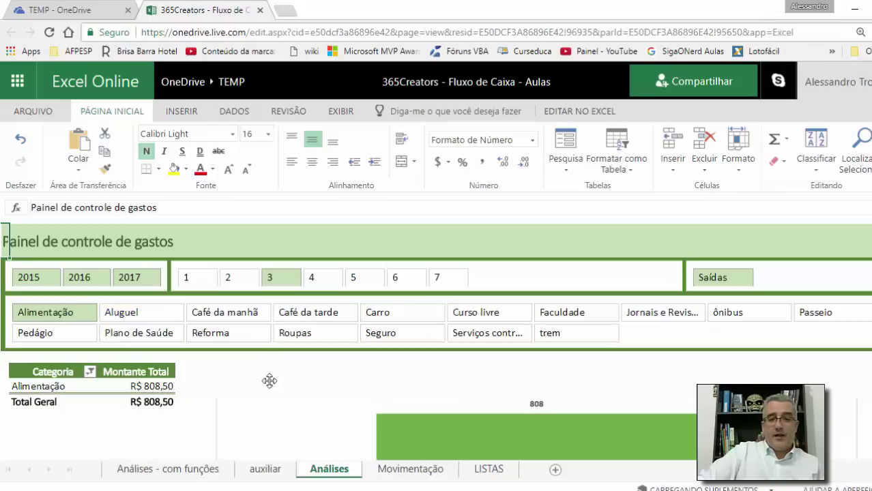
left_click(138, 402)
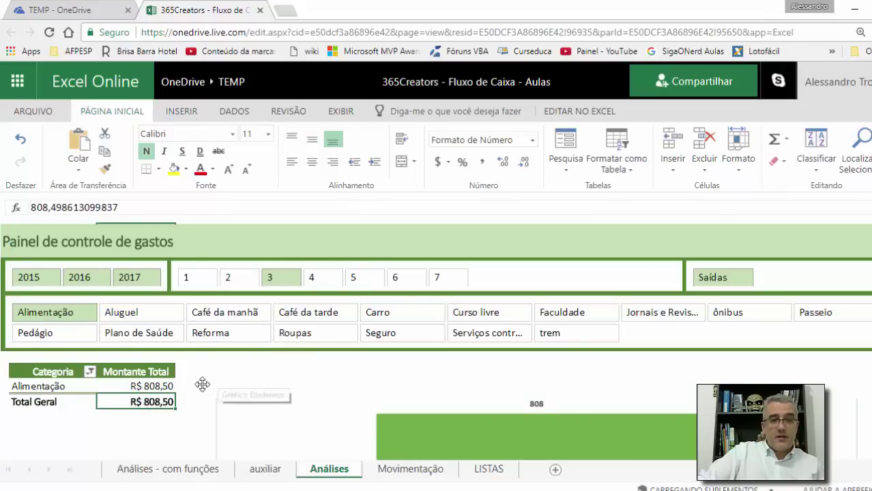
left_click(161, 387)
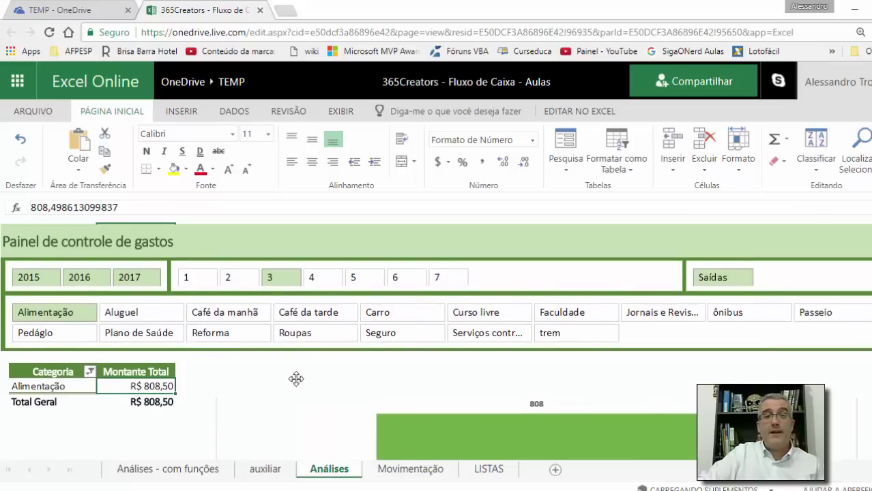
Step: On the Movimentação sheet, enter the date 11/07/2017 in the first empty row below the table, cell A1748
left_click(429, 470)
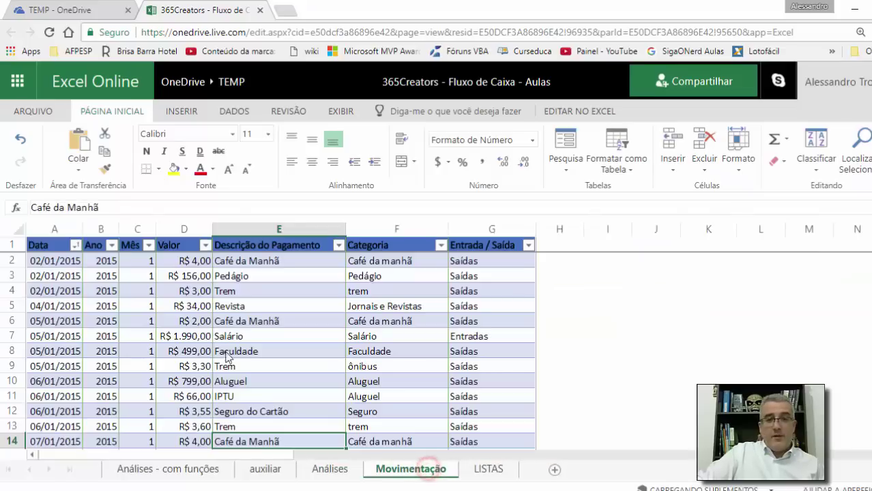
left_click(231, 321)
left_click(193, 350)
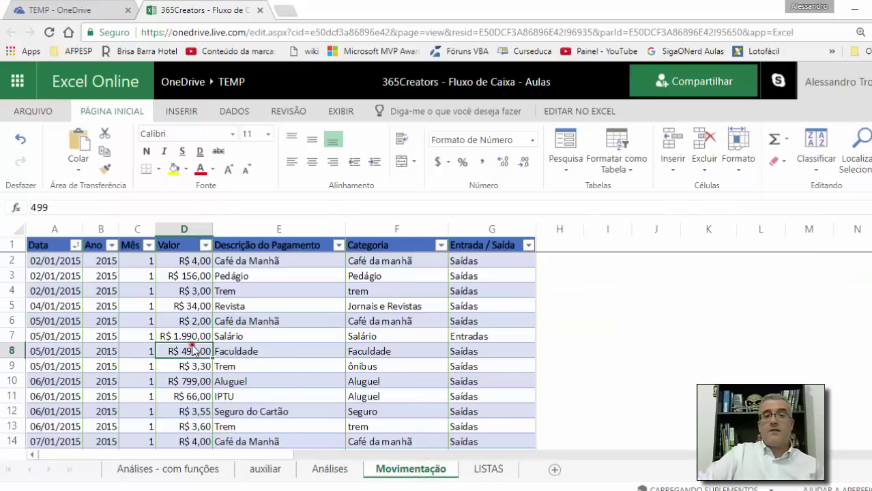
key("Home")
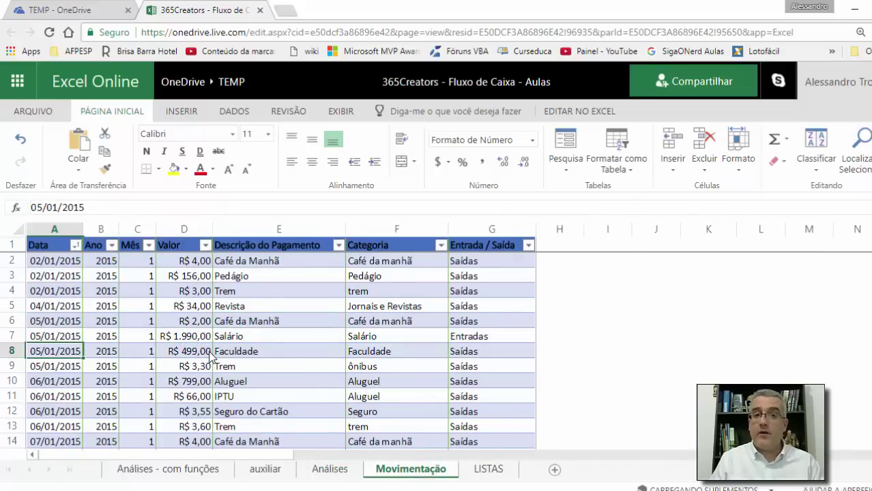
key("ctrl+Down")
key("Down")
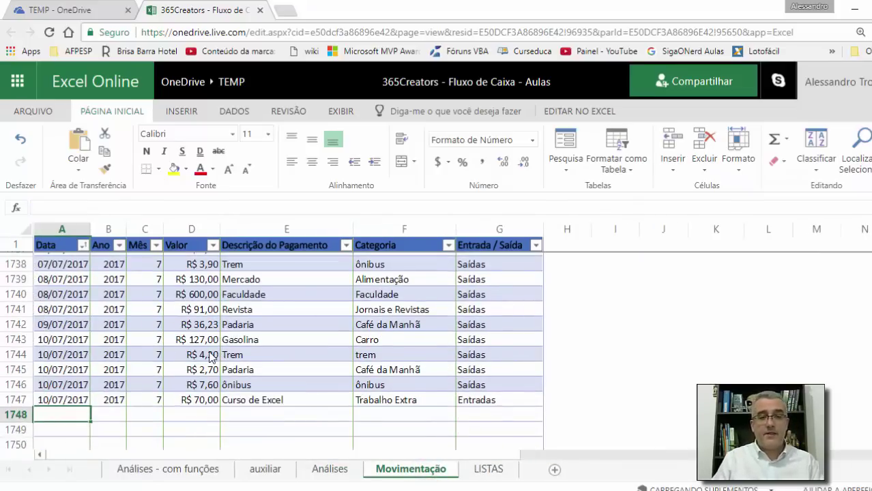
type("11/07/2017")
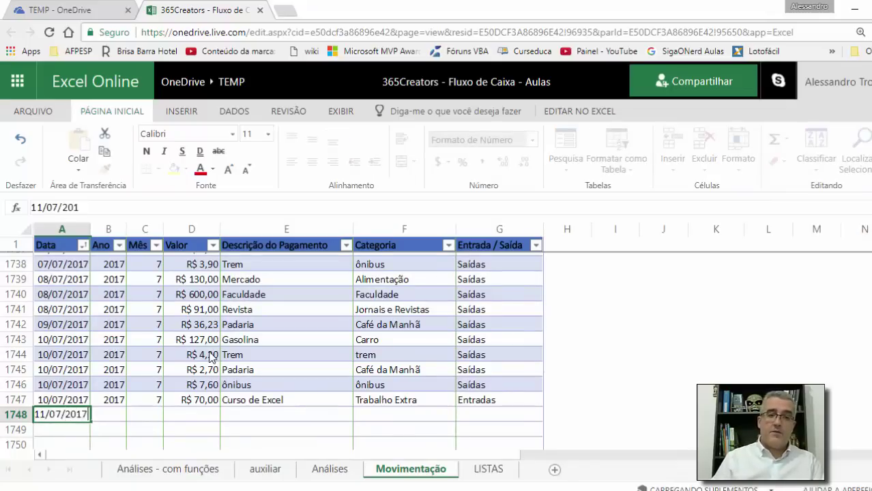
key("Tab")
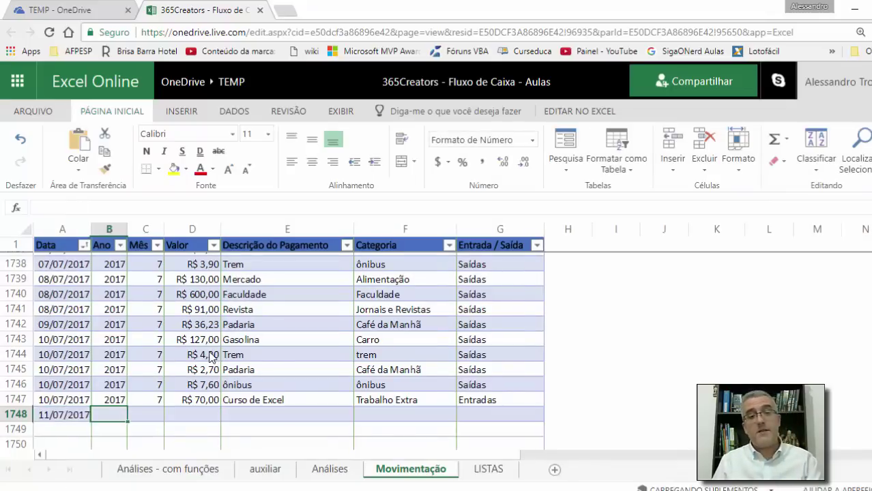
Step: Copy the Ano and Mês formulas from row 1747 into row 1748
key("Up")
key("Right")
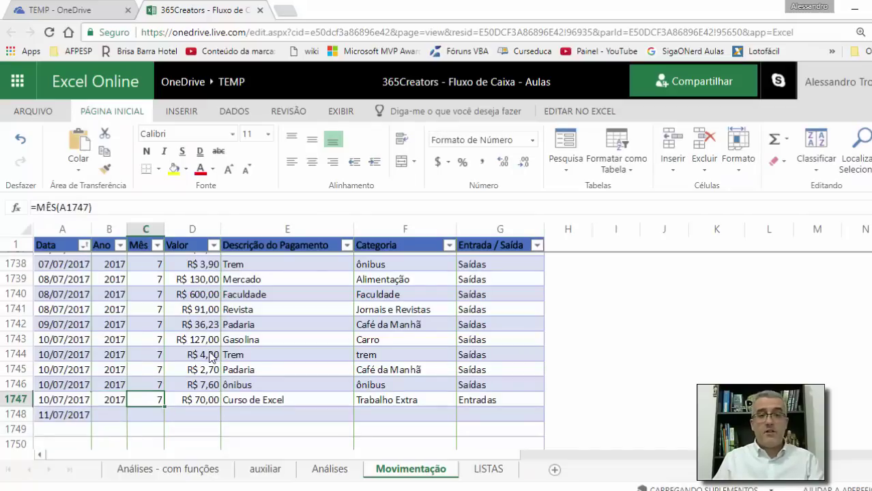
key("Left")
key("Down")
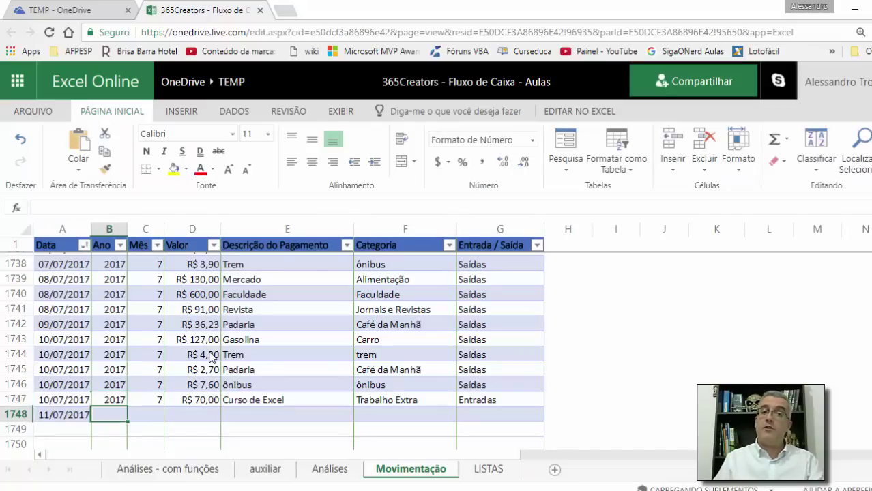
key("Up")
key("Right")
key("ctrl+c")
key("Down")
key("ctrl+v")
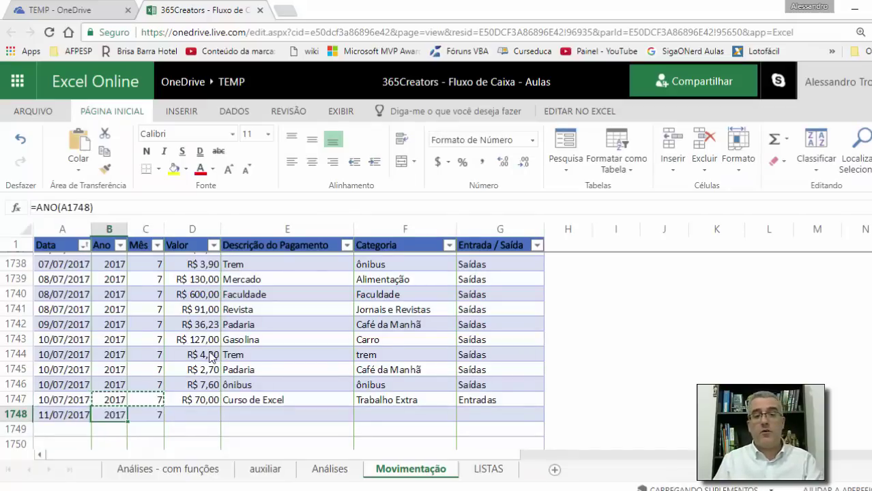
Step: In row 1748, enter 3,90 as the Valor and Padaria as the Descrição do Pagamento
key("Right")
key("Right")
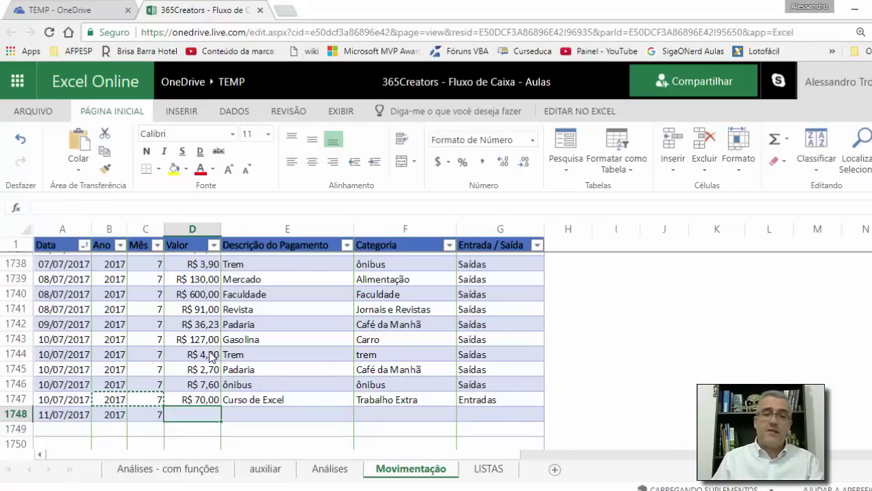
type("3,90")
key("Tab")
type("Pad")
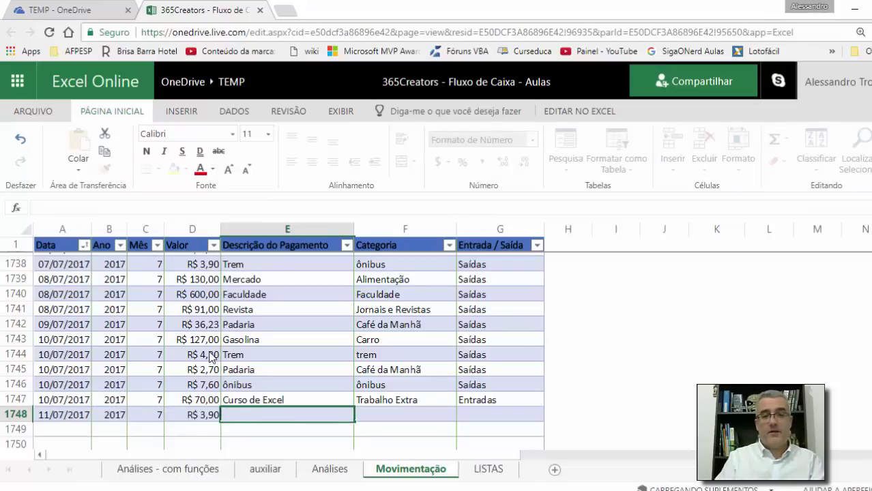
type("a")
Step: Set the Categoria of row 1748 to Café da manhã and its Entrada / Saída to Saídas
key("Tab")
type("Café")
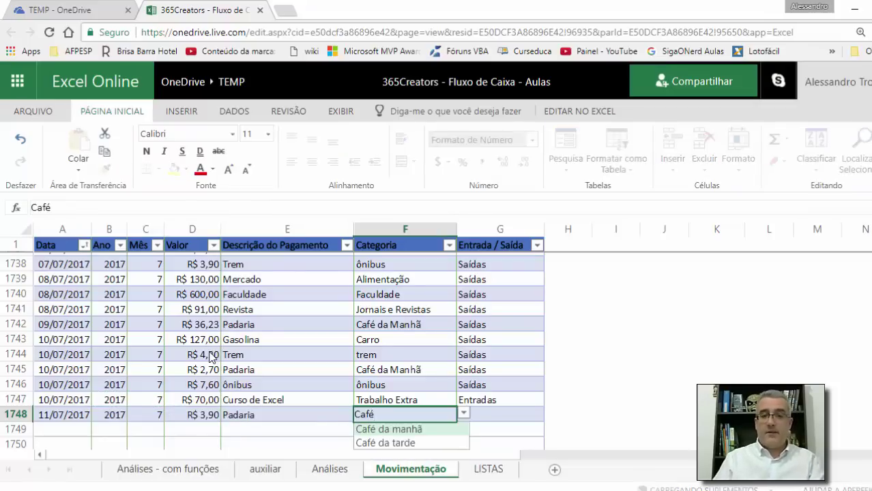
key("Down")
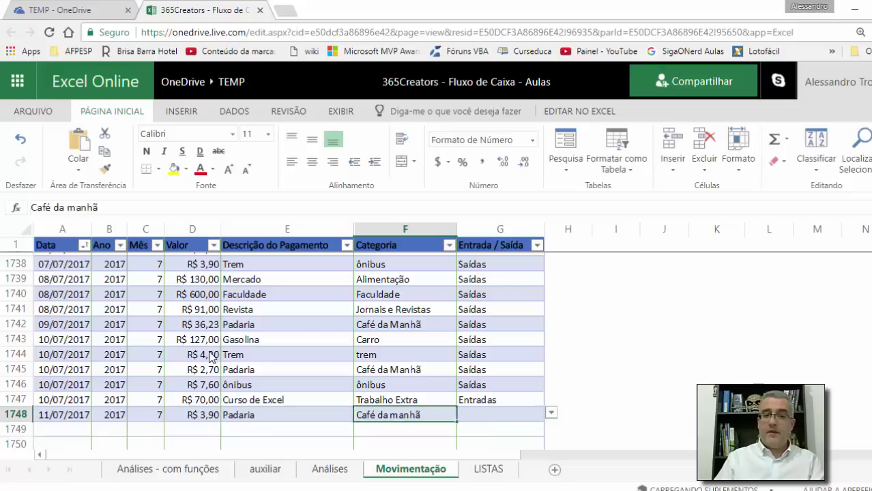
key("Tab")
type("Saídas")
key("Return")
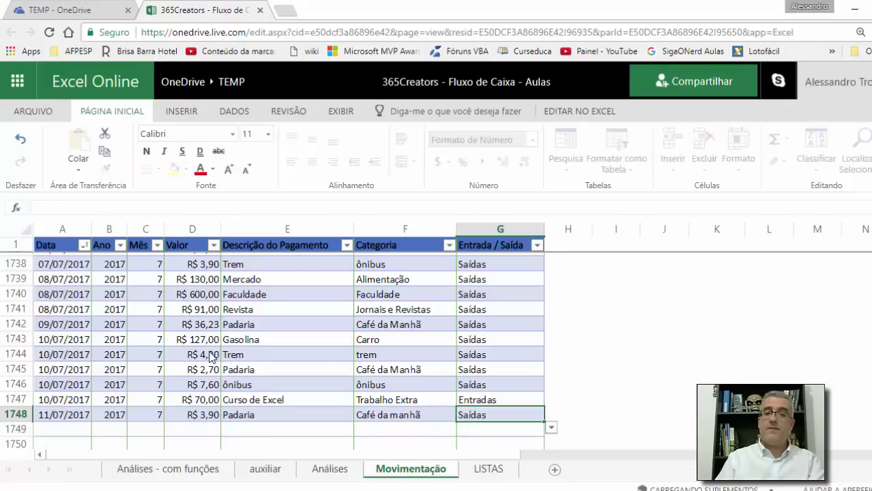
Step: Copy the date, year and month cells of row 1748 into row 1749
key("Up")
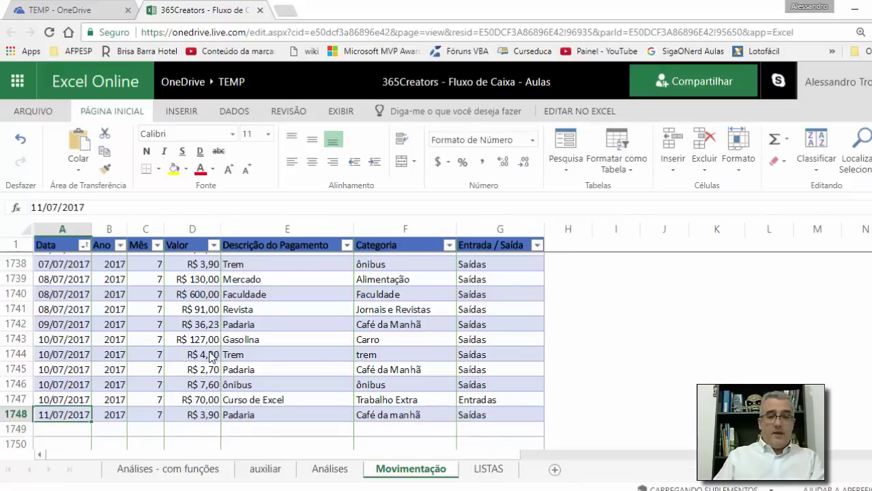
key("shift+Right")
key("shift+Right")
key("ctrl+c")
key("Down")
key("ctrl+v")
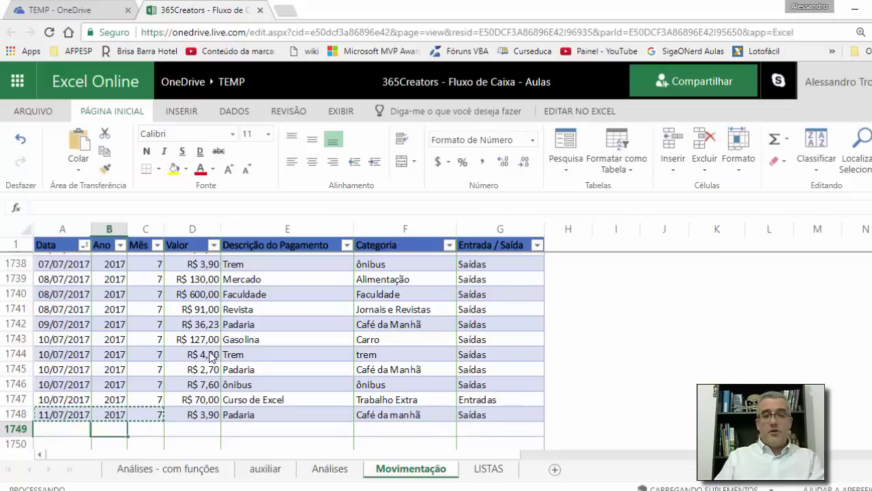
Step: In row 1749, enter 7,60 as the Valor and ônibus as the Descrição do Pagamento
key("Right")
type("7,60")
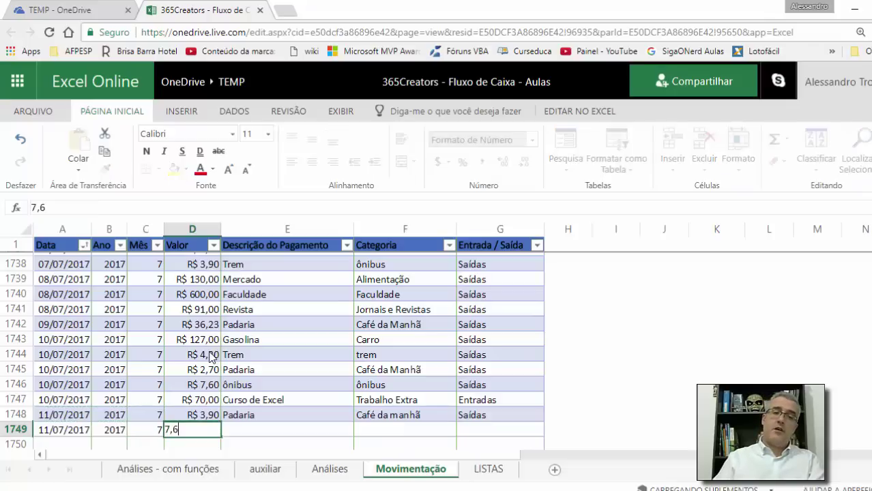
key("Right")
type("ônibu")
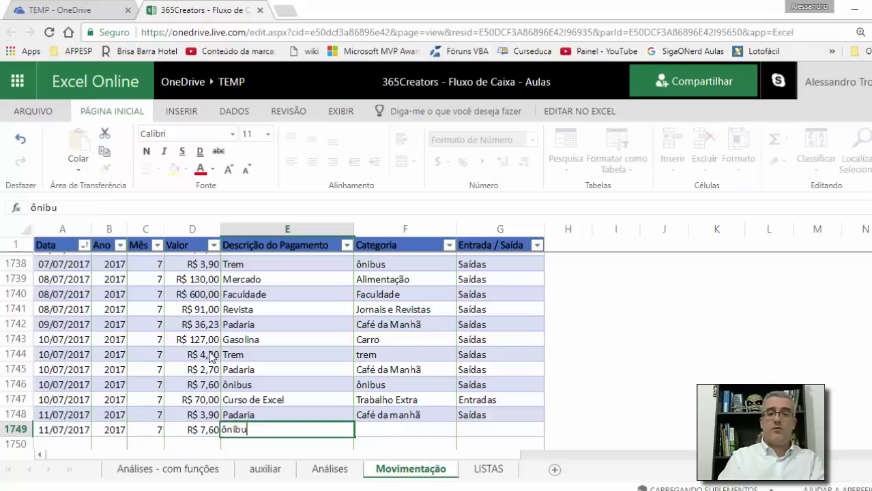
type("s")
Step: Set the Categoria of row 1749 to Ônibus and its Entrada / Saída to Saídas
key("Right")
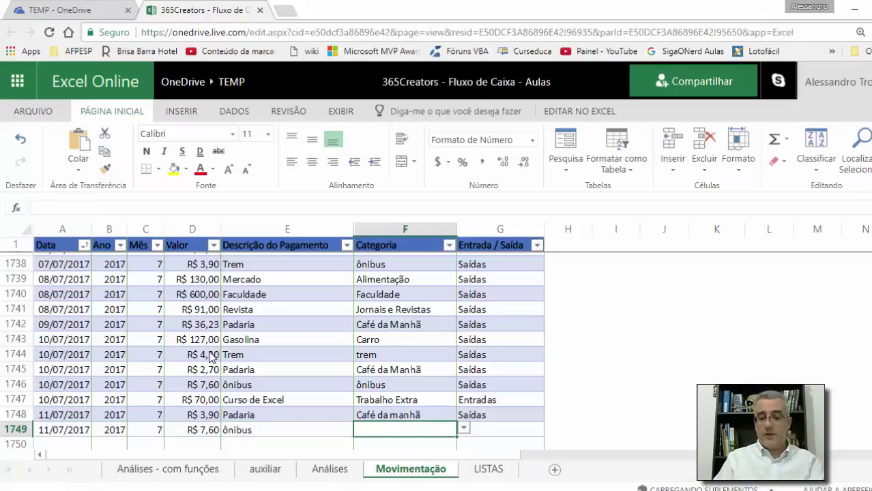
type("Ônibus")
key("Return")
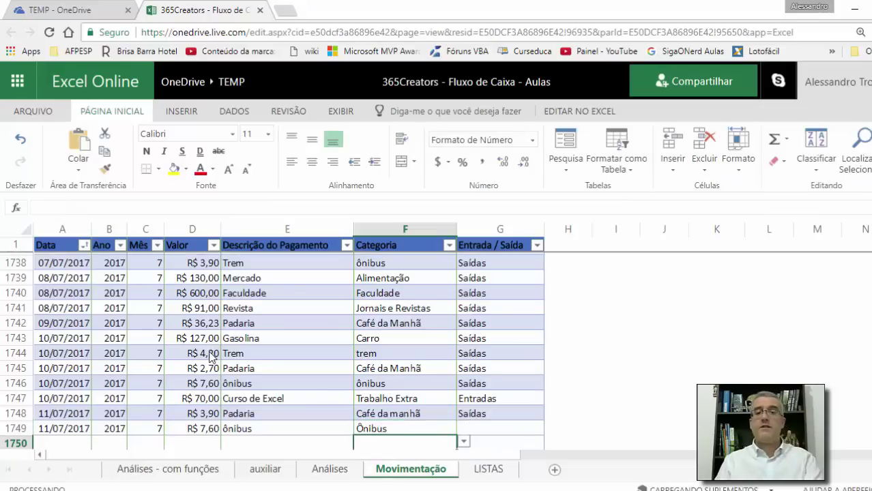
key("Up")
key("Right")
key("alt+Down")
type("Sa")
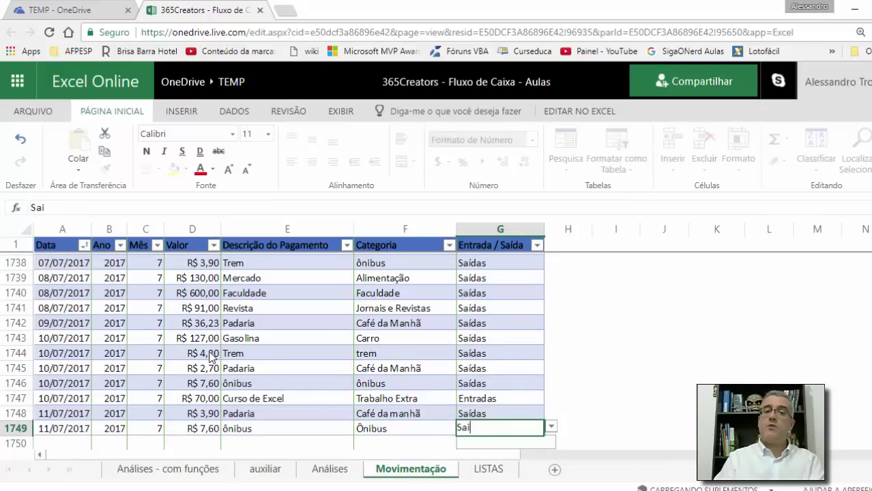
key("Return")
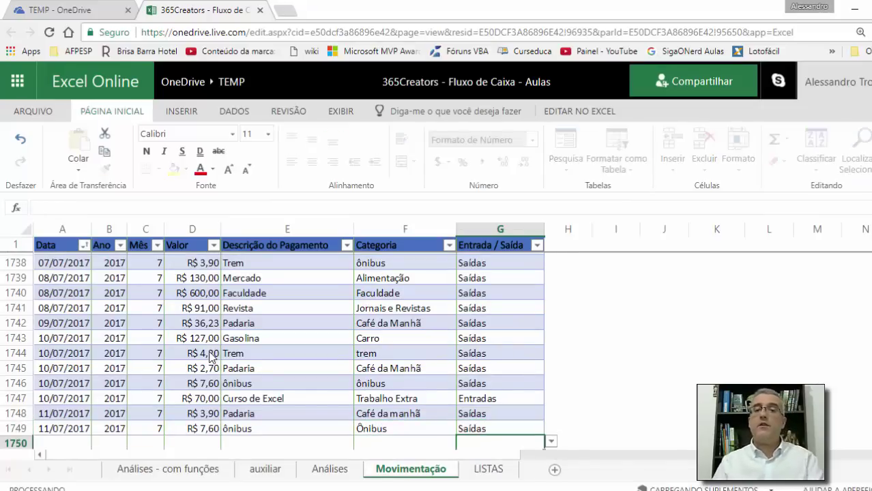
key("Up")
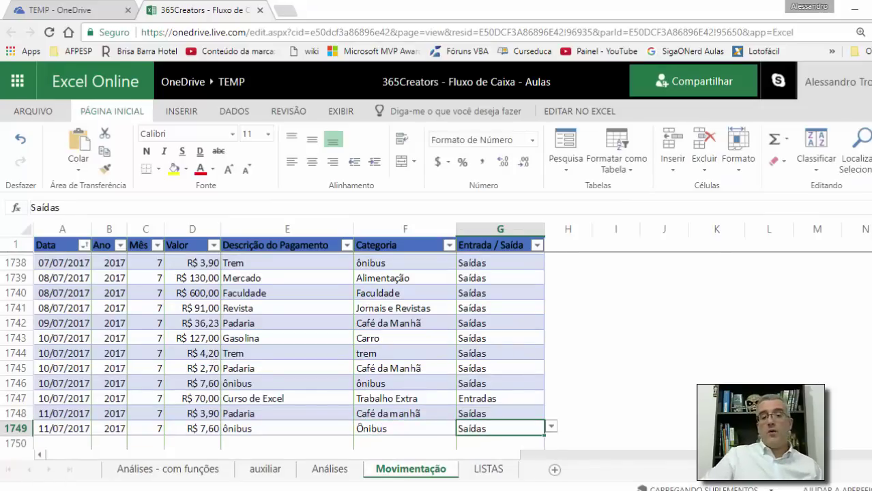
Step: Open the Análises sheet and filter the dashboard to months 1 through 7
left_click(319, 469)
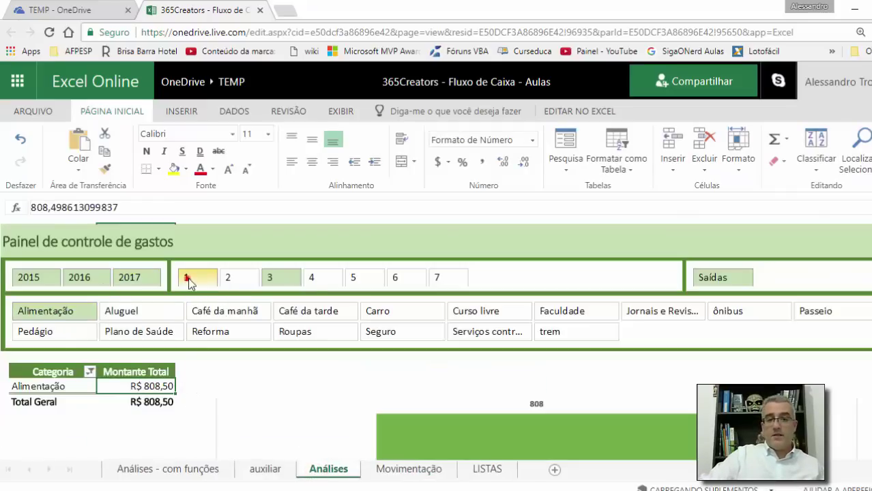
left_click_drag(189, 283, 438, 279)
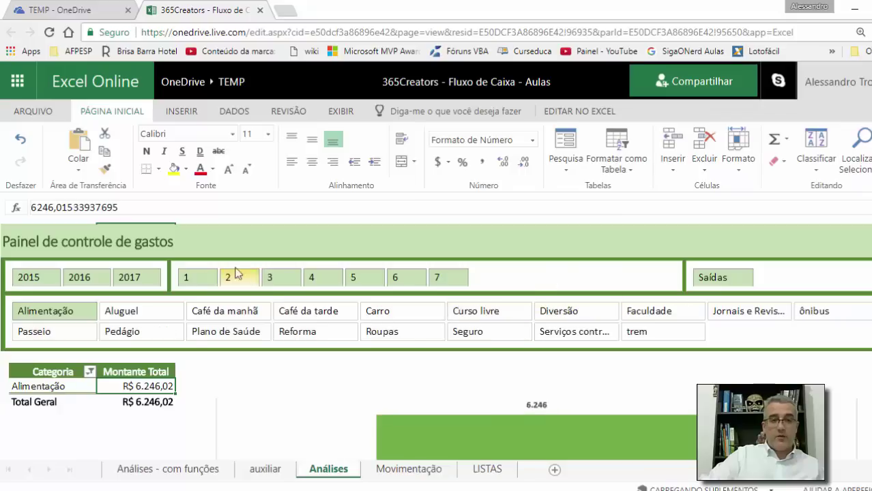
left_click(531, 275)
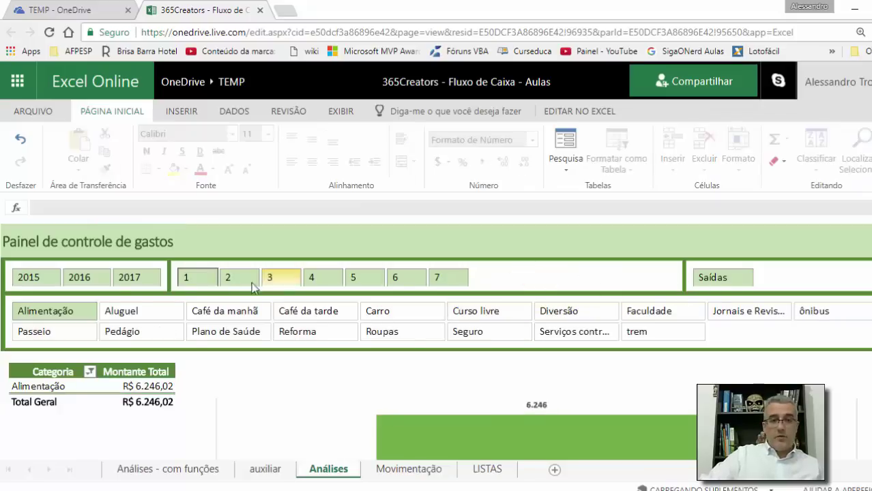
Step: Filter the Análises dashboard by the years 2015, 2016 and 2017, one at a time
left_click(51, 281)
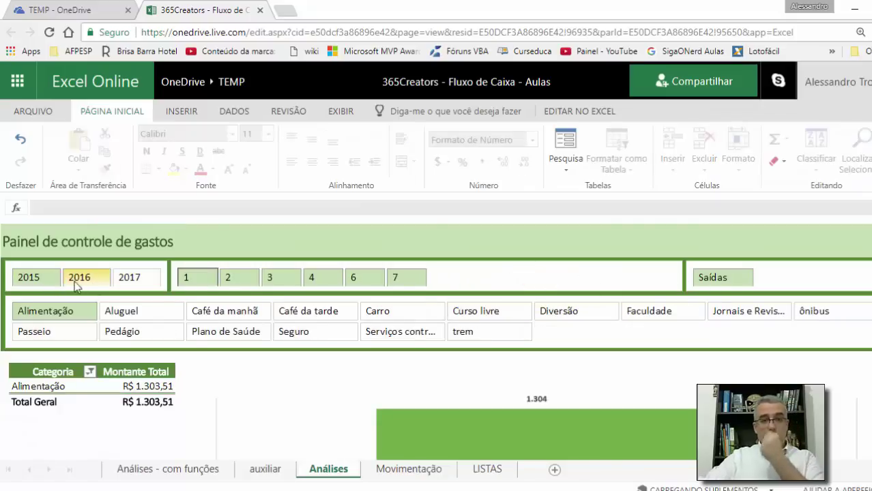
left_click(76, 281)
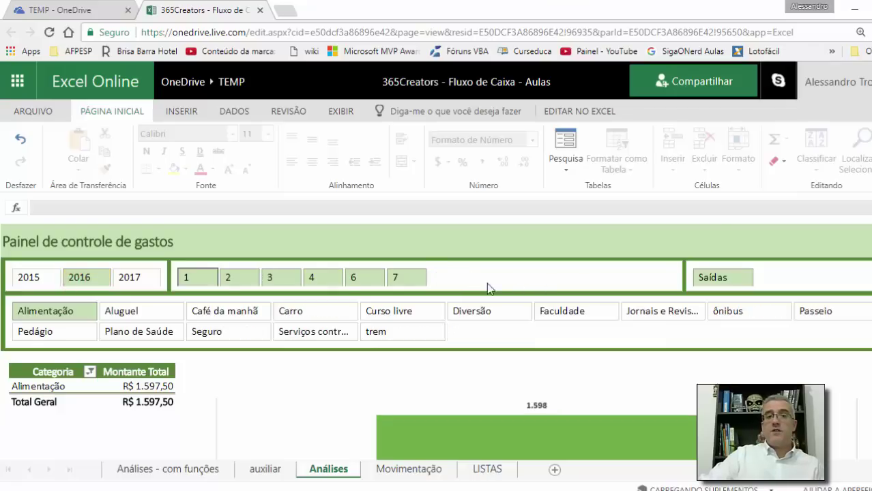
left_click(147, 277)
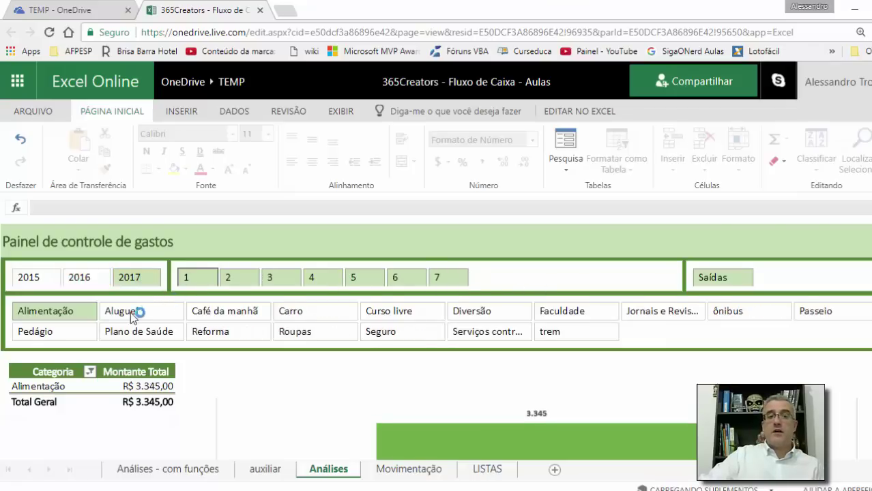
Step: Filter the 2017 expenses by single categories in turn: Aluguel, Café da manhã and Curso livre
left_click(131, 312)
left_click(240, 312)
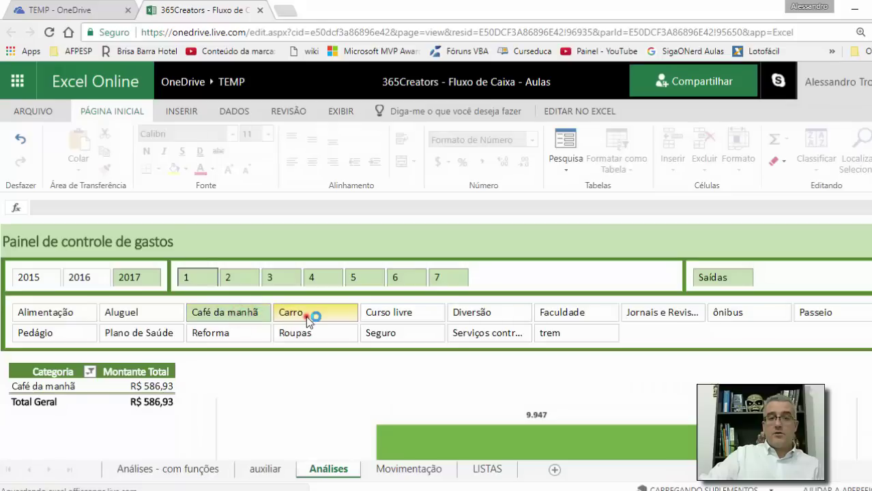
left_click(408, 313)
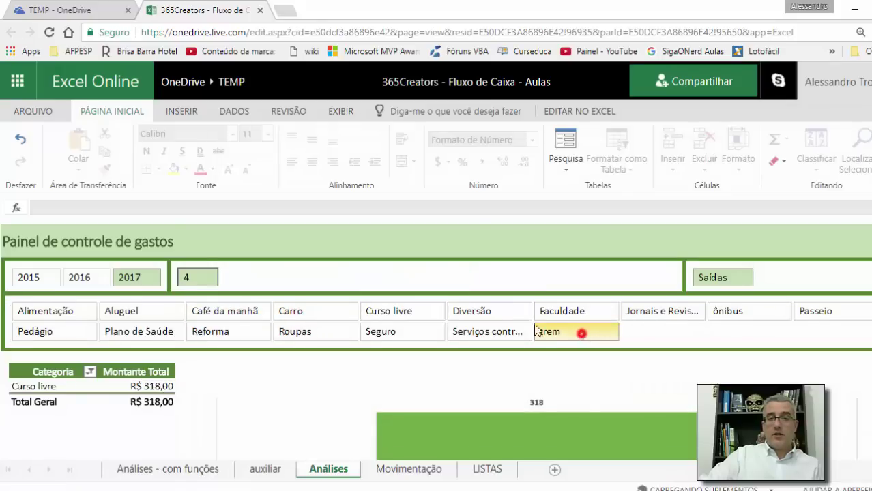
Step: Widen the dashboard filters to all listed categories, the years 2015 to 2017 and months 1 through 12
left_click_drag(536, 331, 27, 312)
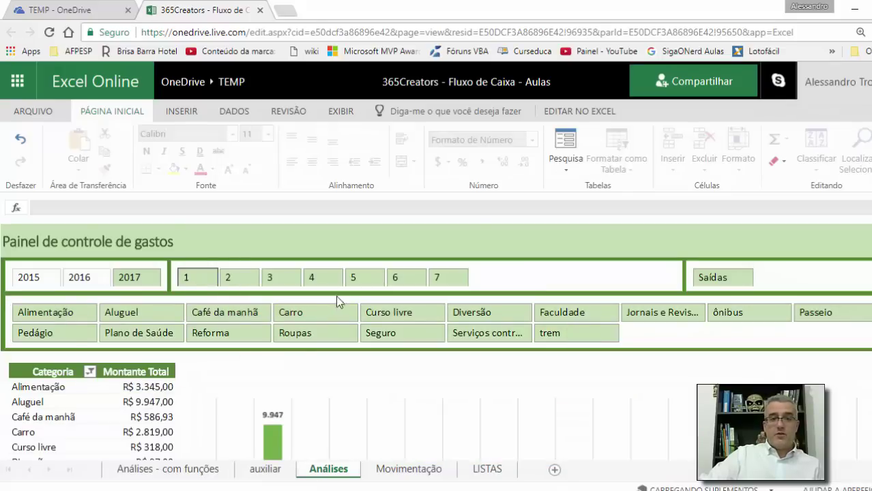
left_click_drag(30, 277, 144, 280)
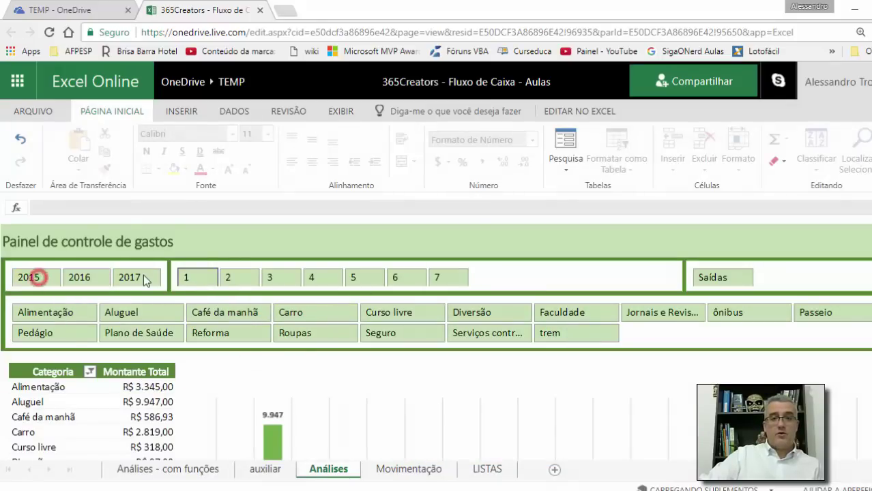
left_click(487, 277)
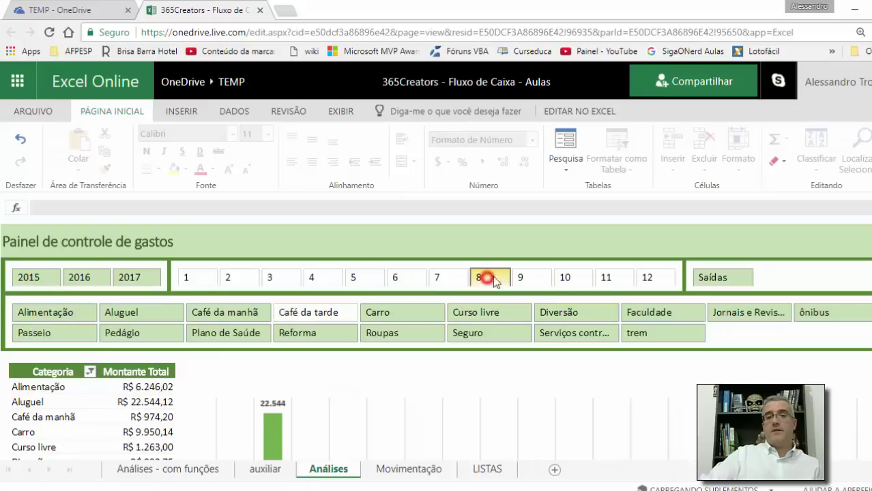
left_click_drag(644, 274, 204, 280)
Step: Filter the dashboard to Café da manhã only, and reselect every category from Alimentação to trem
left_click(204, 308)
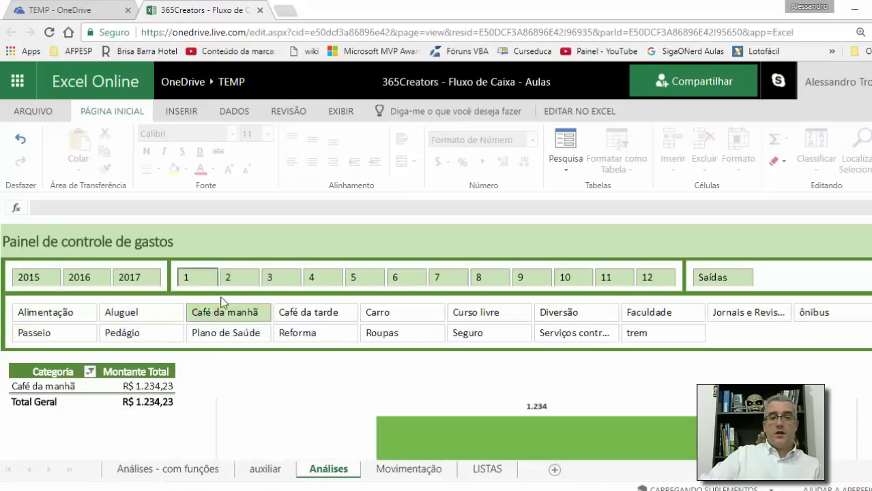
left_click_drag(31, 315, 803, 343)
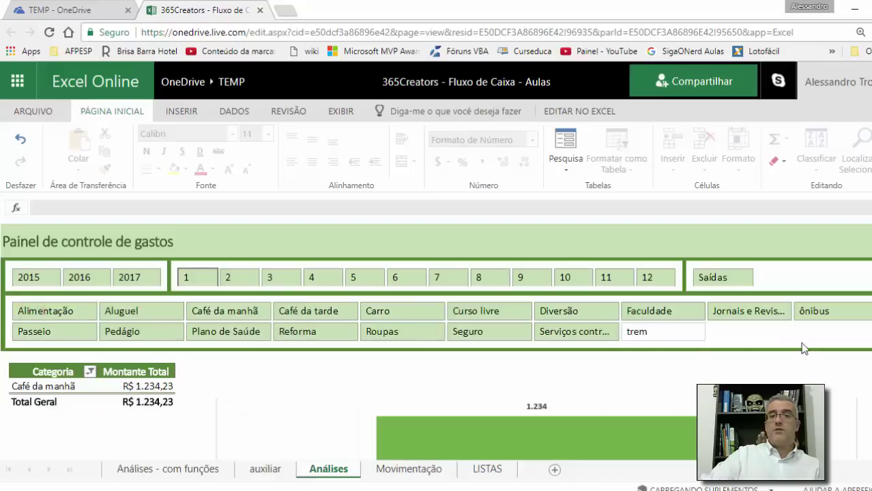
left_click(655, 333, "ctrl")
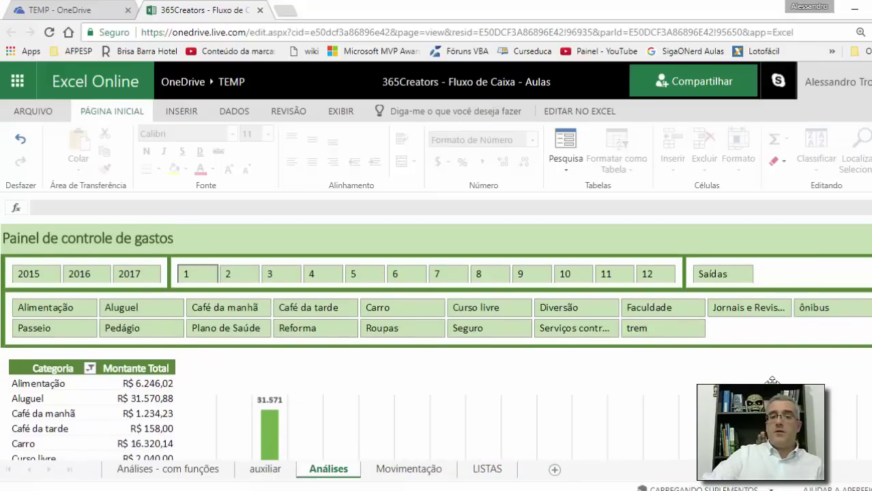
scroll(437, 341, "down", 5)
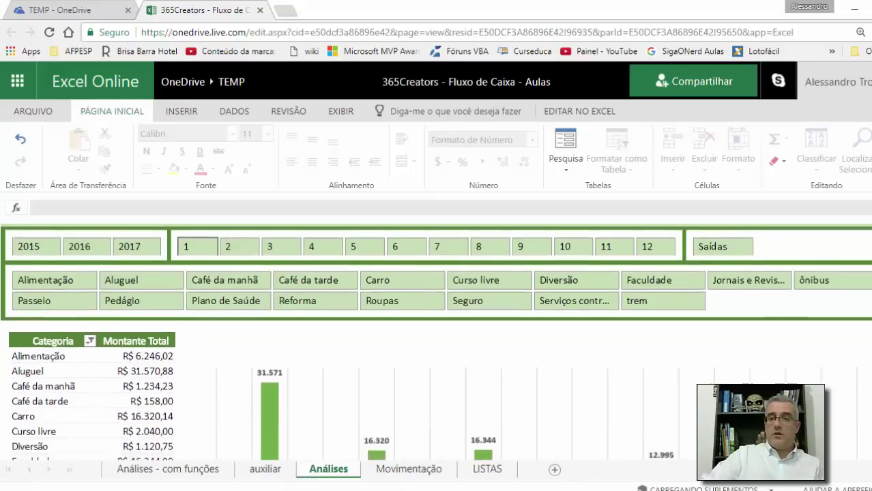
scroll(437, 341, "down", 1)
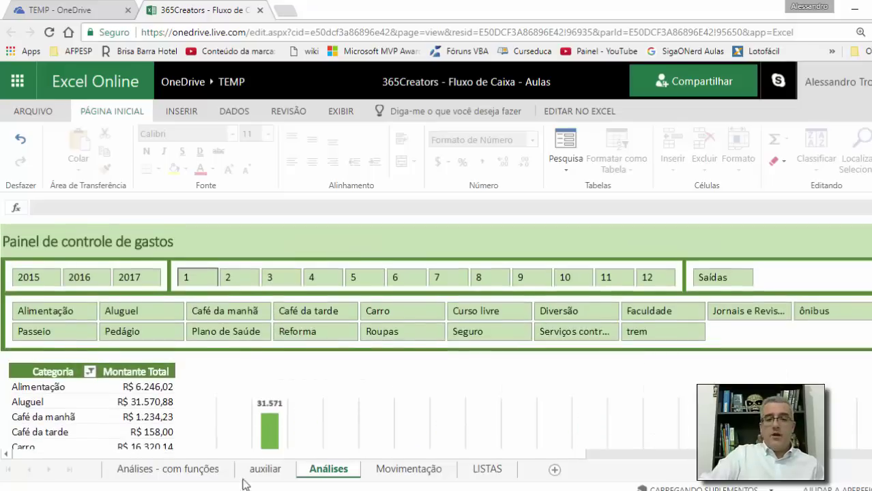
Step: On the Análises - com funções sheet, inspect the formulas in the Reforma row and recalculate the workbook
left_click(168, 470)
left_click(273, 375)
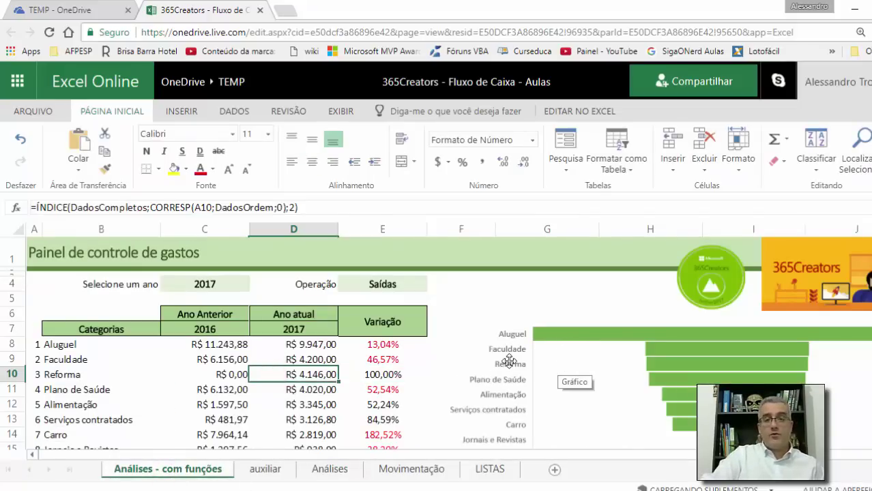
left_click(114, 375)
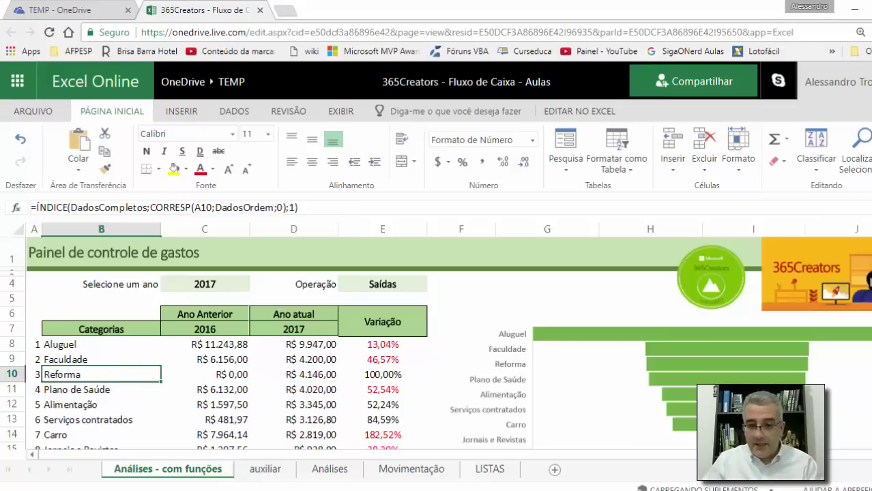
key("F9")
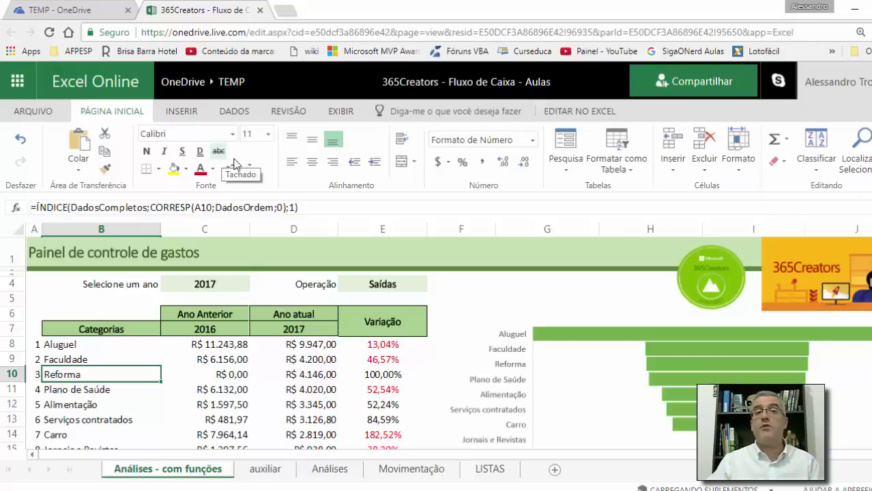
Step: Close the online workbook and open 365Creators - Fluxo de Caixa - Aulas.xlsx from the desktop in Excel
left_click(260, 11)
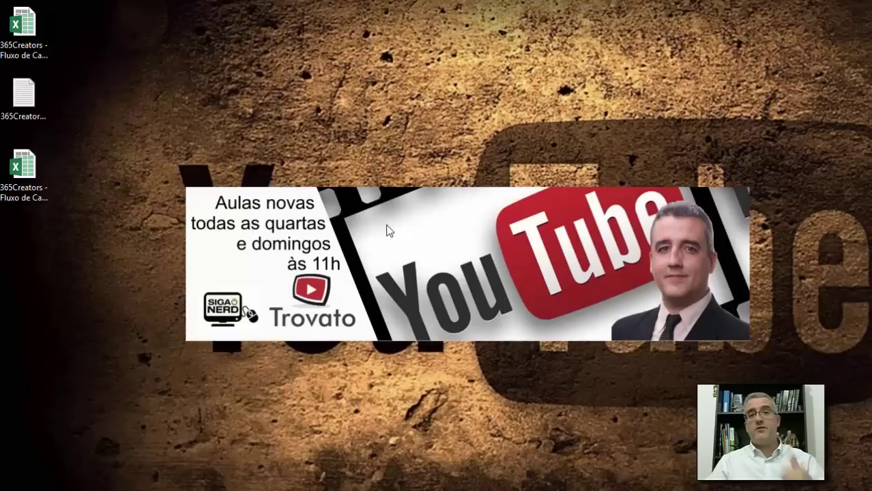
left_click(196, 185)
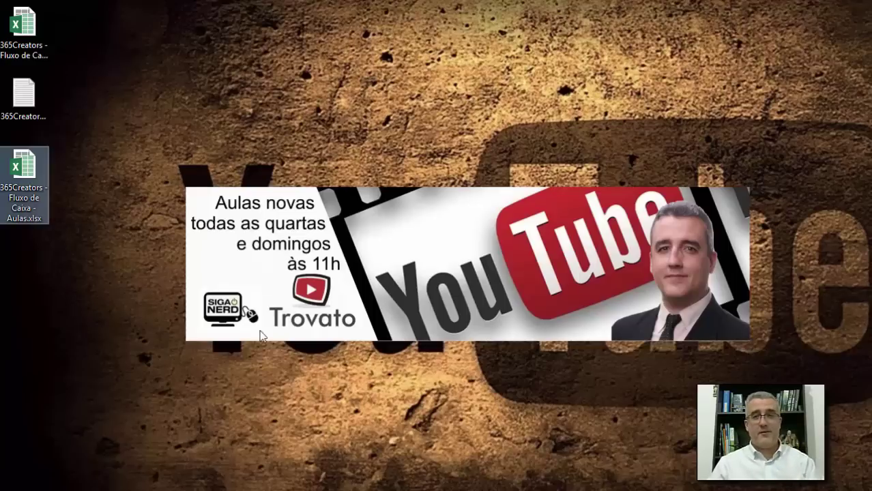
left_click(190, 316)
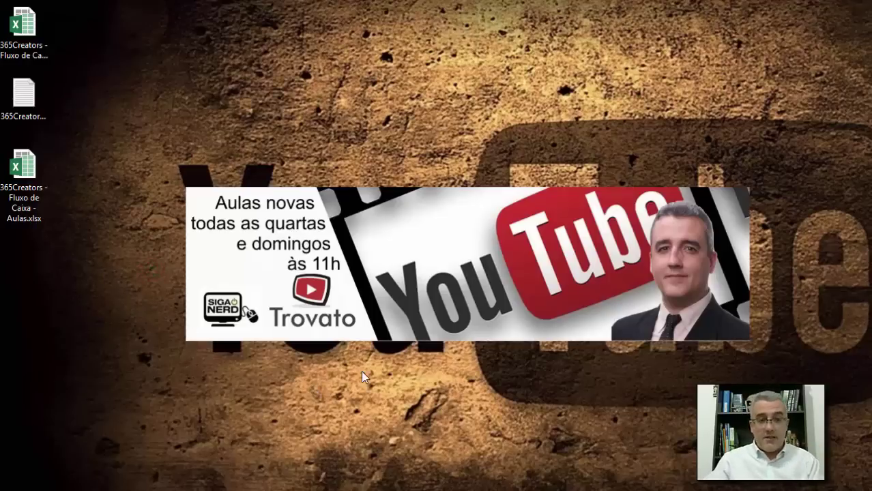
double_click(26, 191)
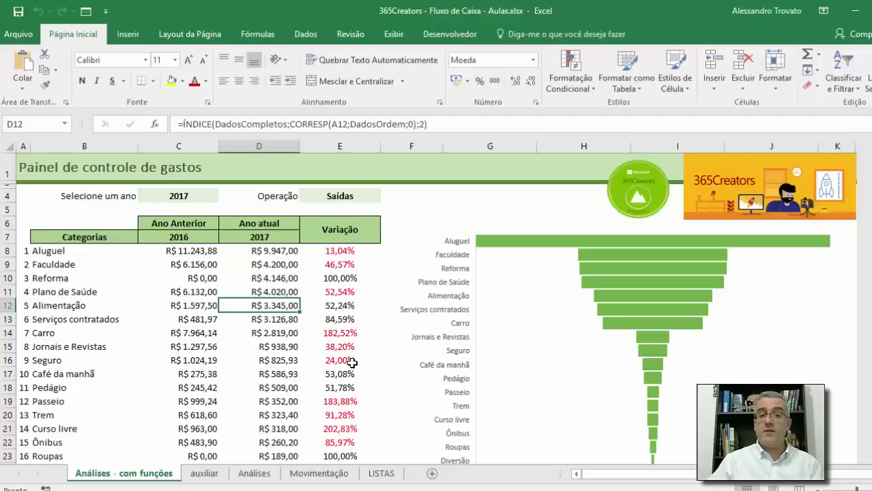
Step: On the LISTAS sheet, insert a blank column between Categorias and Períodos and make it narrower
left_click(314, 360)
left_click(372, 476)
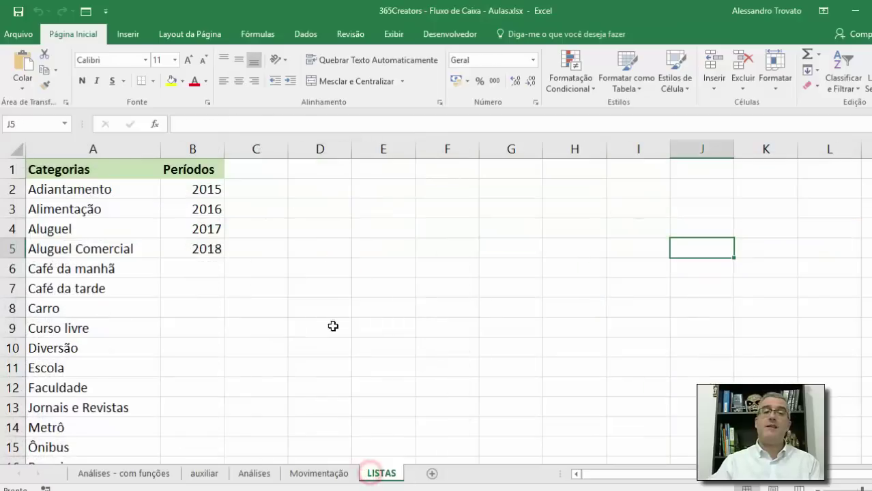
left_click(267, 252)
left_click(222, 209)
left_click(204, 190)
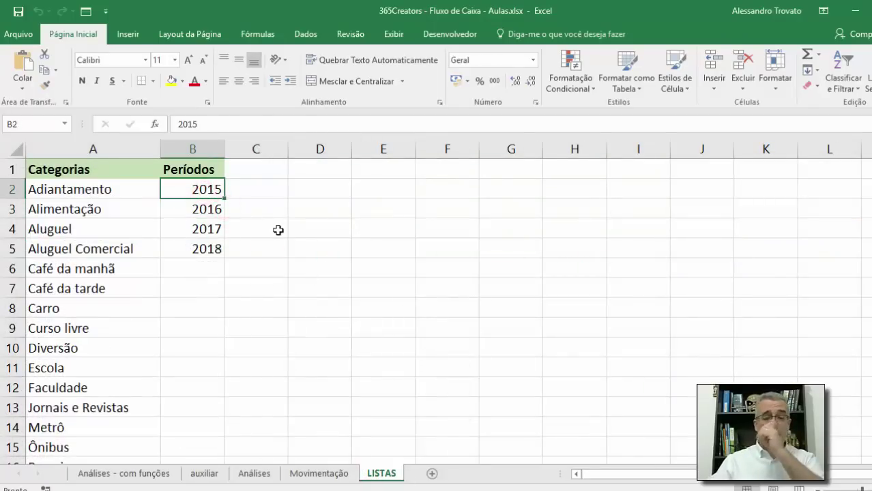
right_click(193, 150)
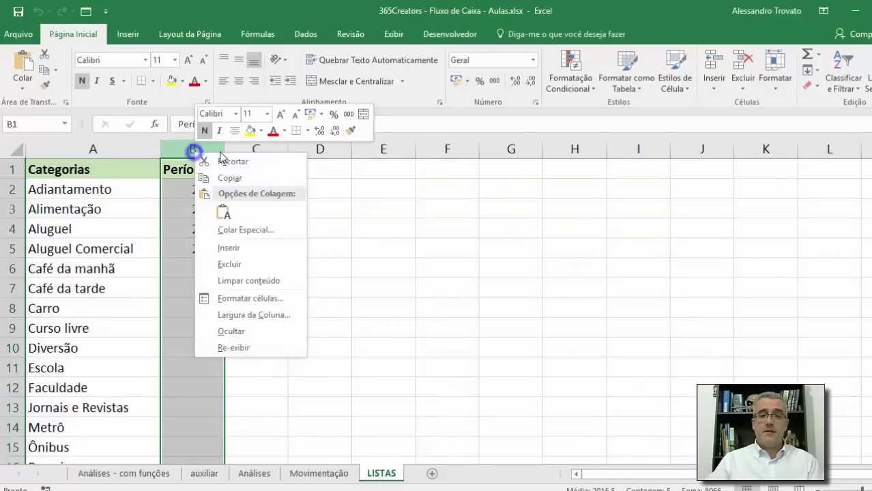
left_click(270, 249)
left_click(269, 249)
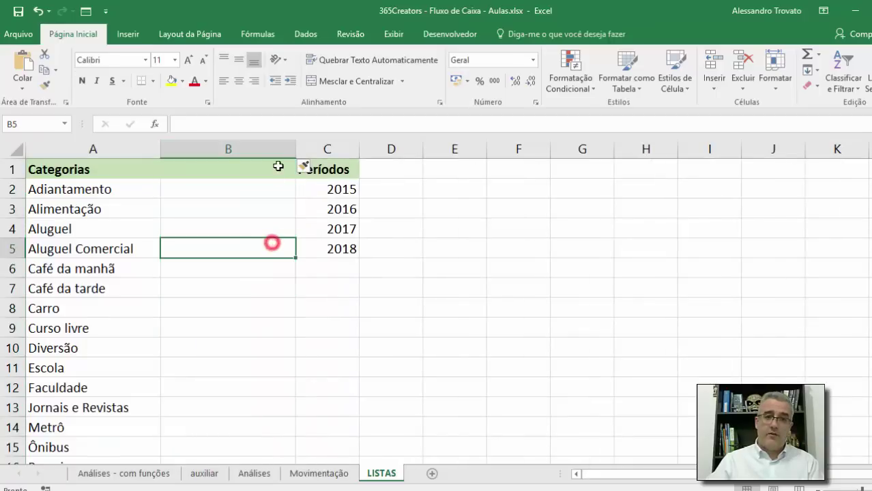
left_click_drag(292, 148, 247, 150)
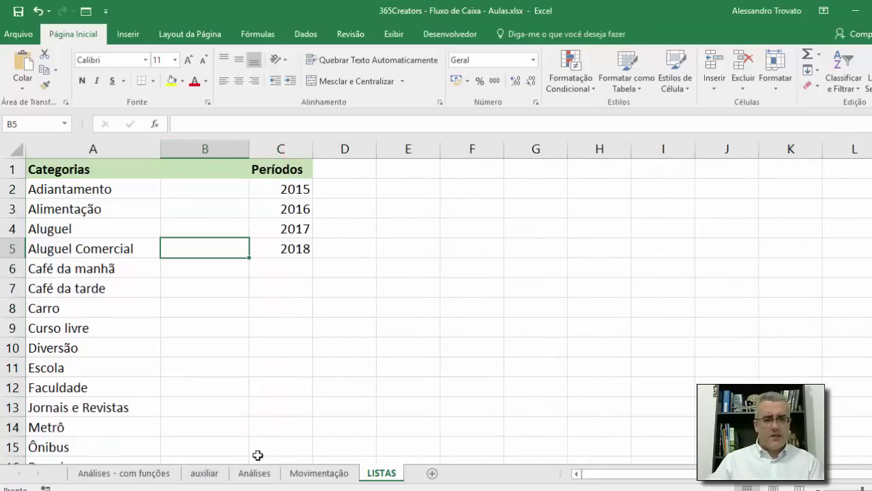
Step: On the Análises - com funções sheet, set the year selector to 2016
left_click(151, 475)
left_click(266, 333)
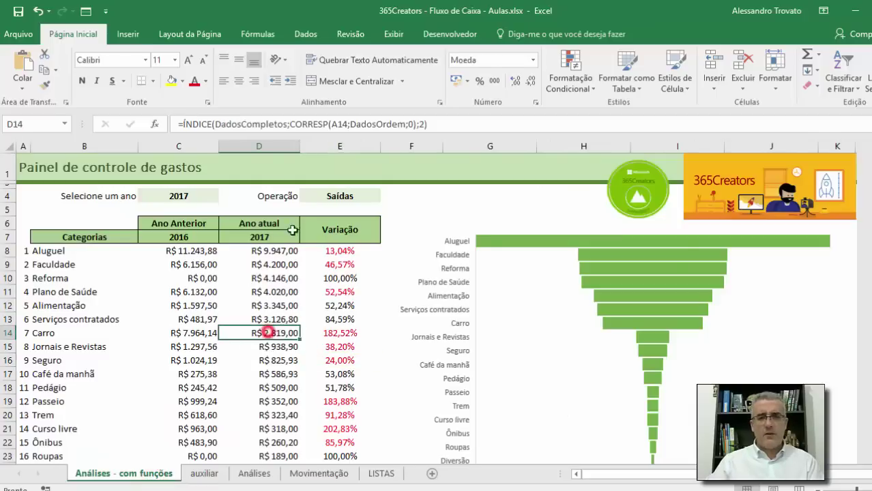
left_click(199, 196)
left_click(228, 197)
left_click(203, 197)
left_click(225, 196)
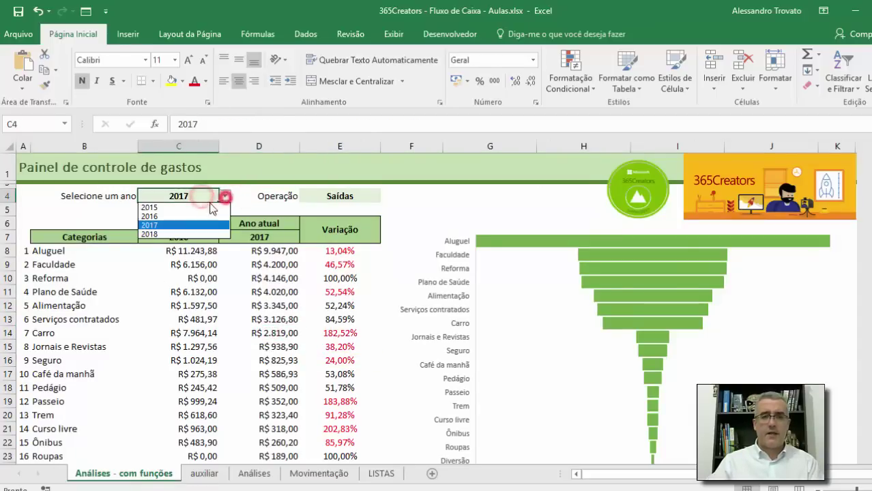
left_click(205, 217)
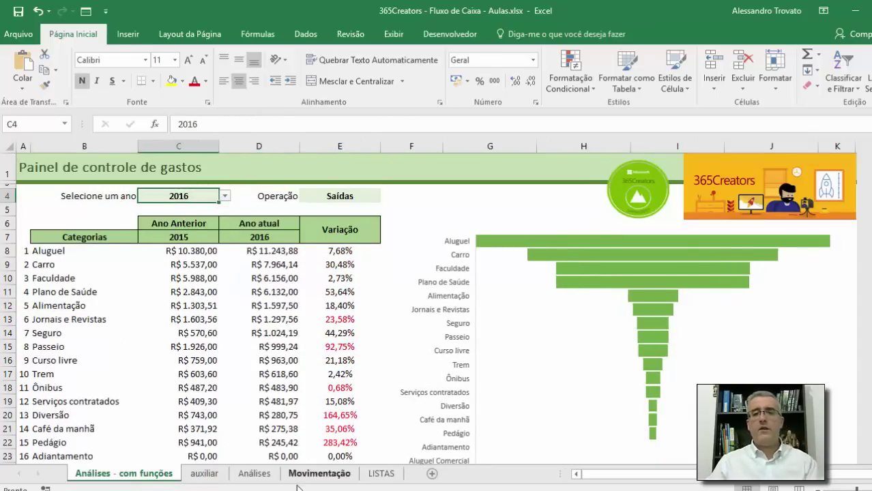
Step: Look over the Movimentação and Análises sheets, and return to the empty cell B2 on the LISTAS sheet
left_click(321, 474)
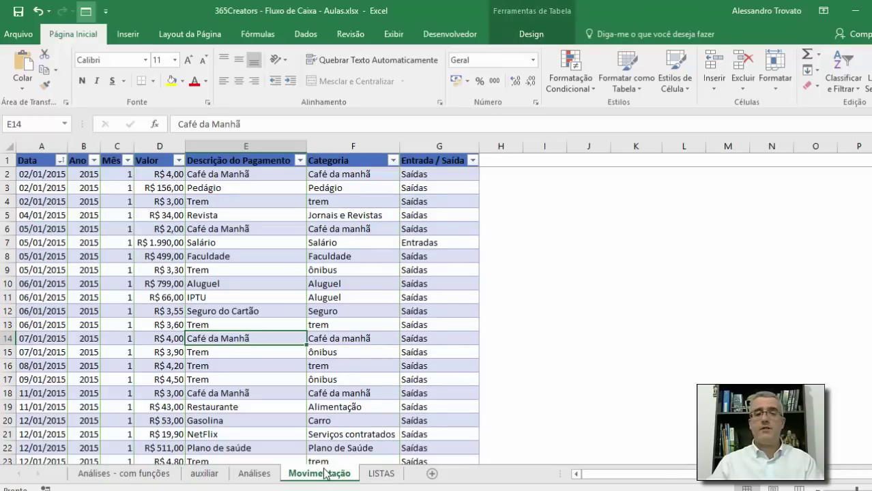
left_click(253, 473)
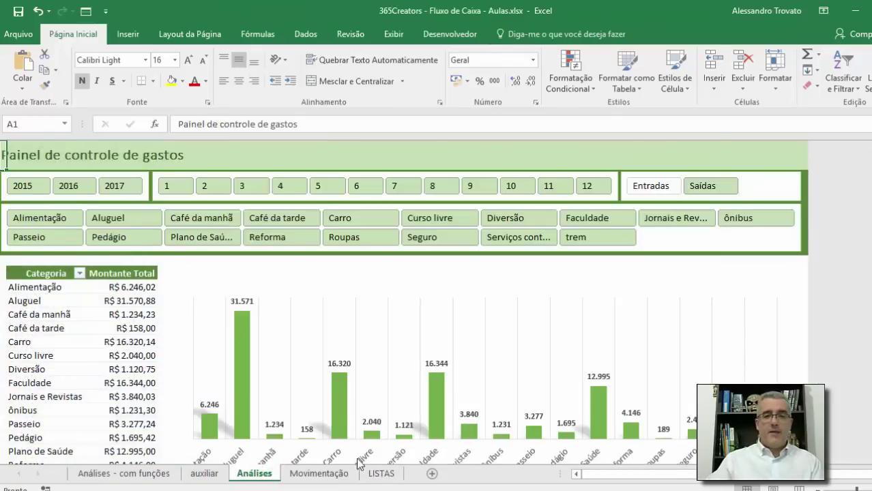
left_click(381, 474)
left_click(195, 189)
left_click(189, 174)
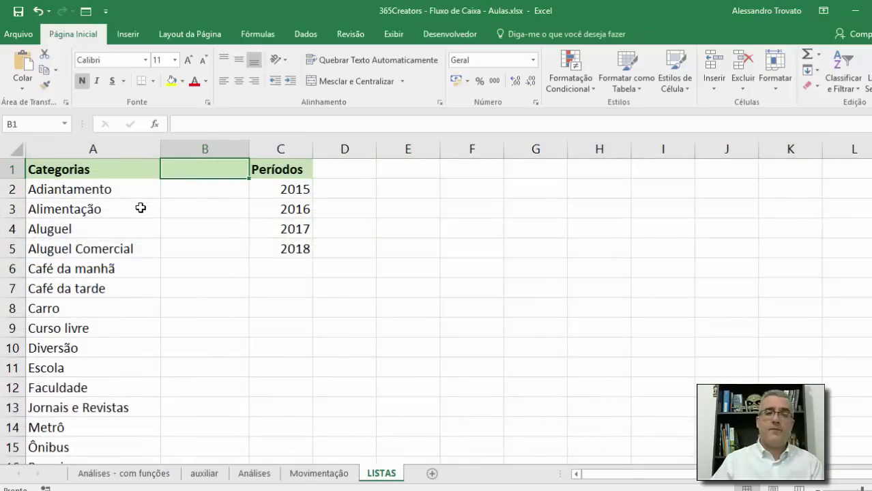
key("Down")
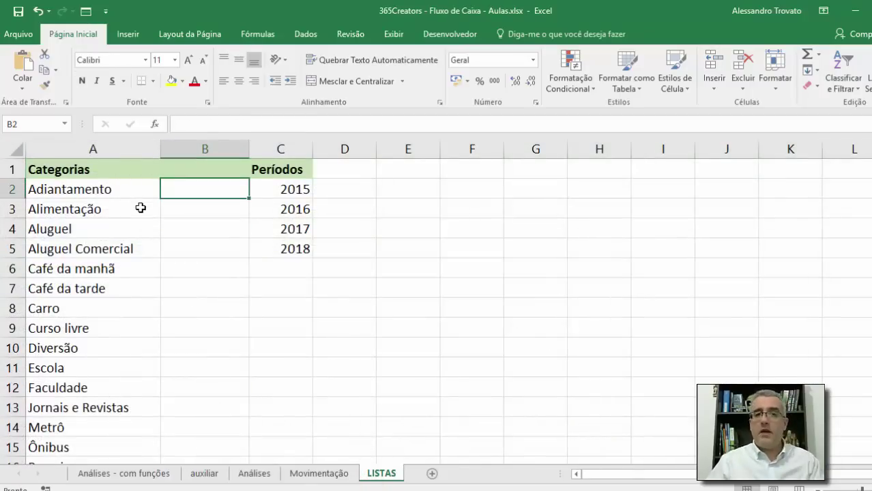
Step: In column B of the LISTAS sheet, enter Variável beside Alimentação, leaving the Adiantamento row blank
key("Down")
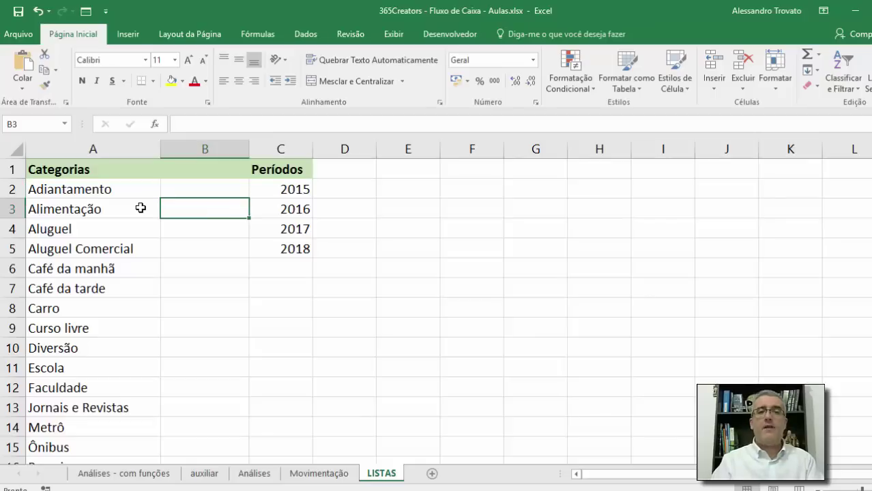
type("F")
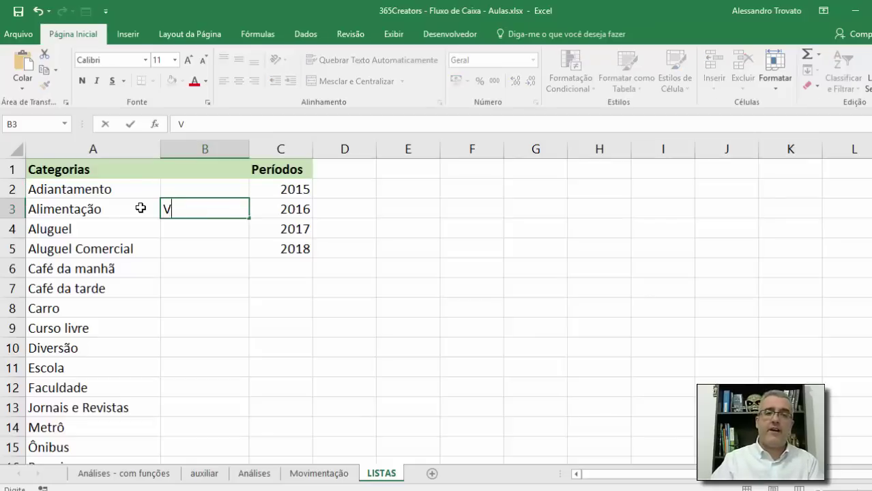
type("ariáveis")
key("BackSpace")
key("BackSpace")
type("l")
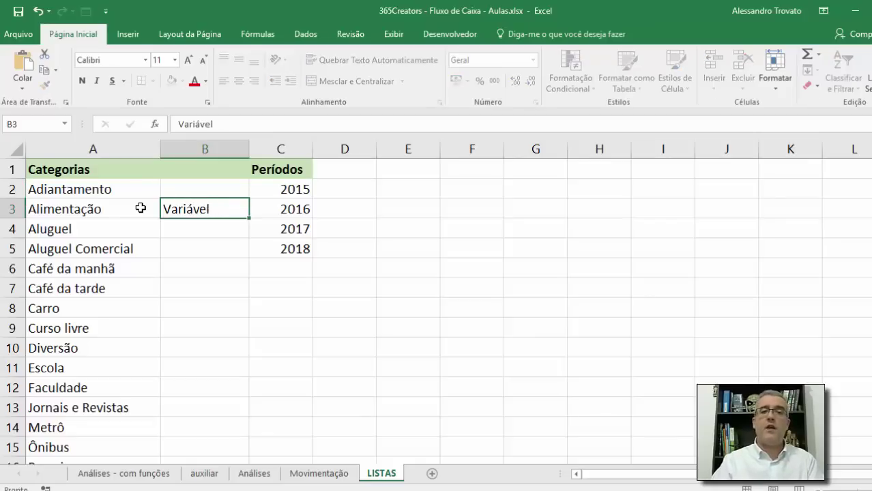
key("Return")
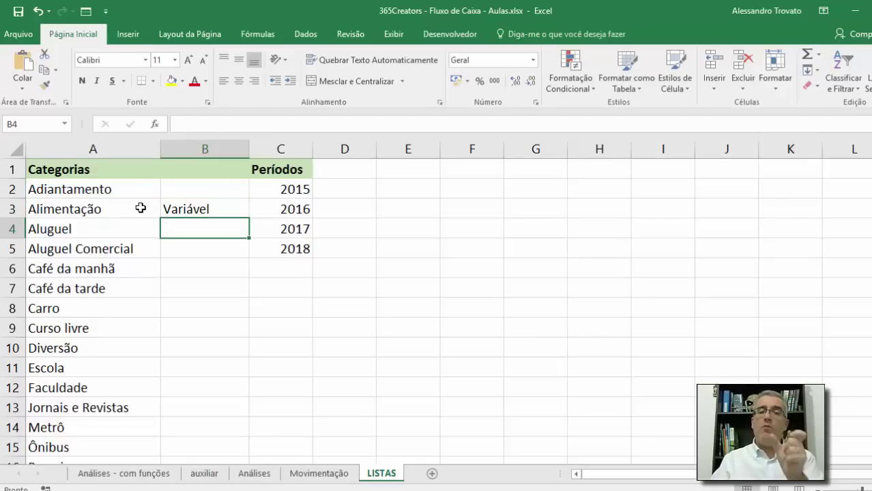
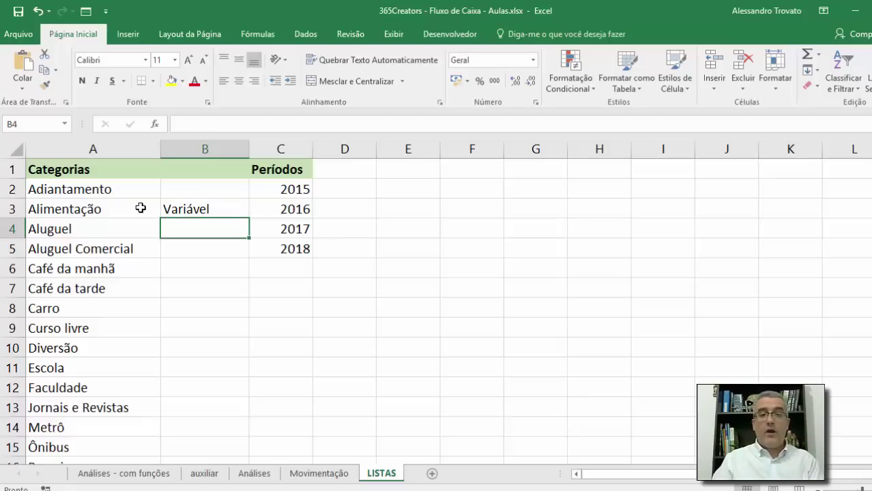
Step: Enter Fixo beside Aluguel in B4 and copy it to the Aluguel Comercial row in B5
type("Foixo")
key("BackSpace")
key("BackSpace")
key("BackSpace")
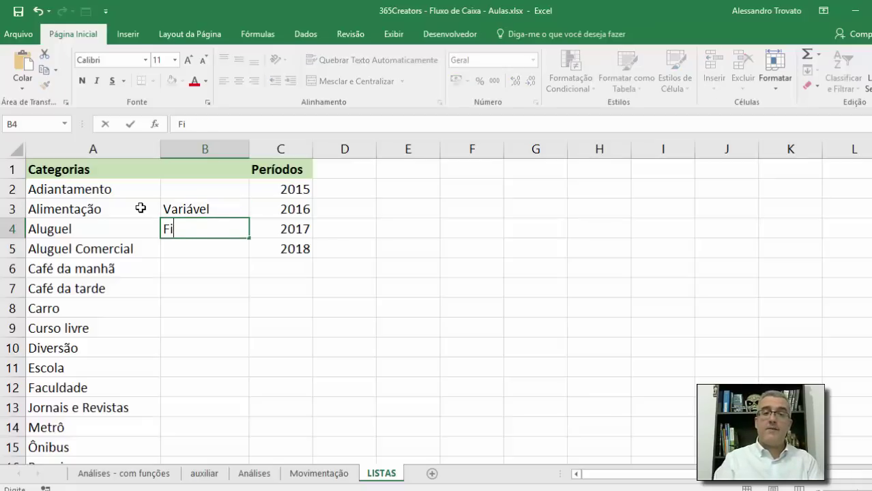
key("ctrl+Return")
key("ctrl+c")
key("Down")
key("ctrl+v")
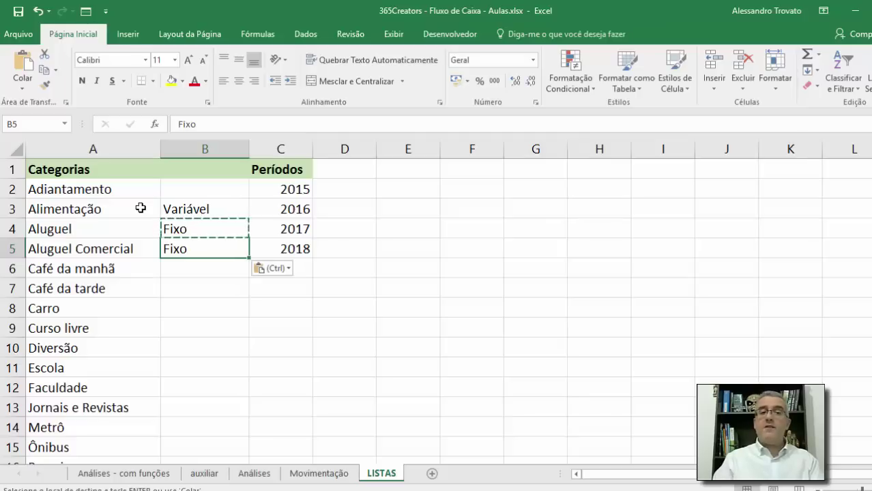
key("Down")
key("ctrl")
key("Escape")
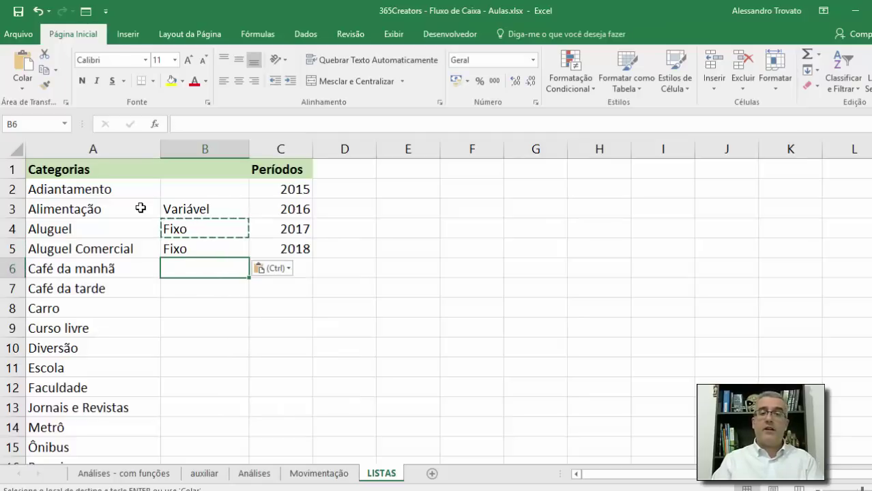
key("Escape")
Step: Classify Café da manhã, Café da tarde, Carro, Curso livre and Diversão as Variável in B6:B10
type("v")
key("Return")
type("v")
key("Return")
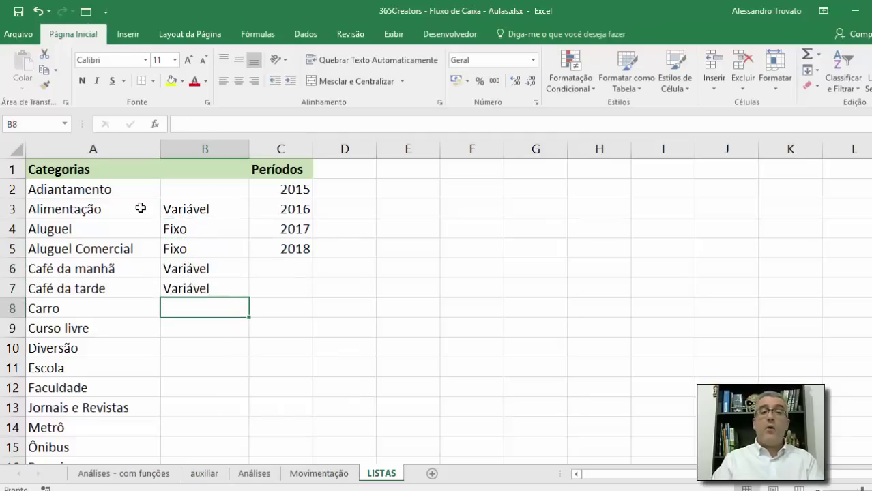
type("vel")
key("Return")
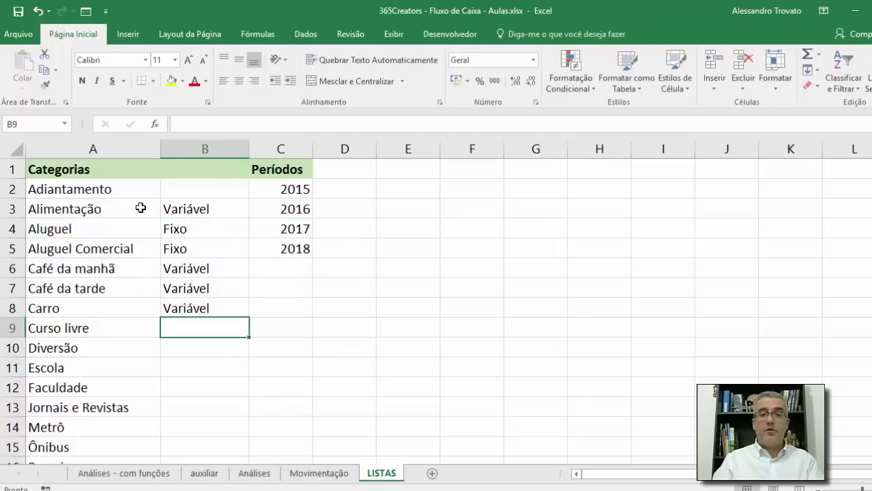
type("v")
key("Return")
type("v")
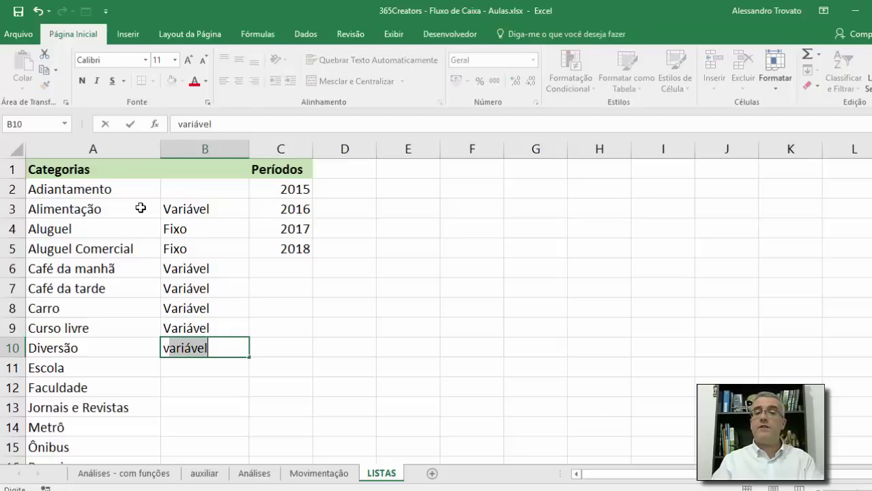
key("Return")
Step: Classify Escola and Faculdade as Fixo and Jornais e Revistas as Variável in B11:B13
type("f")
key("Return")
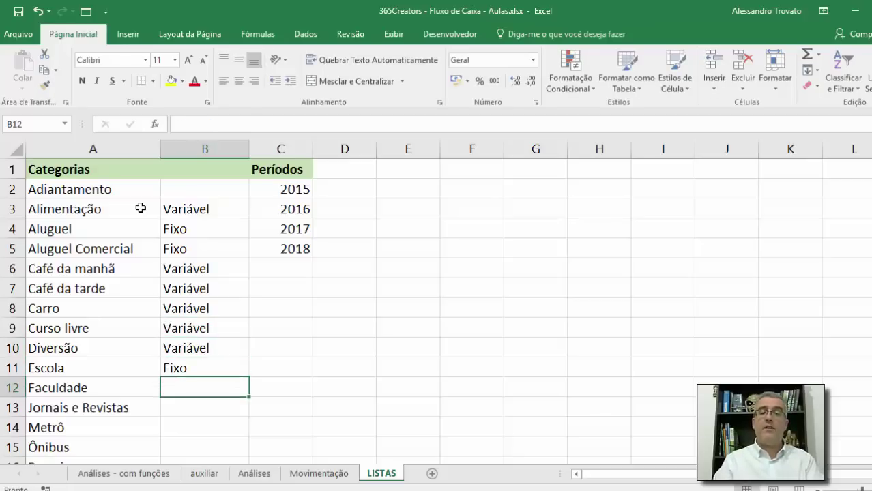
type("f")
key("Return")
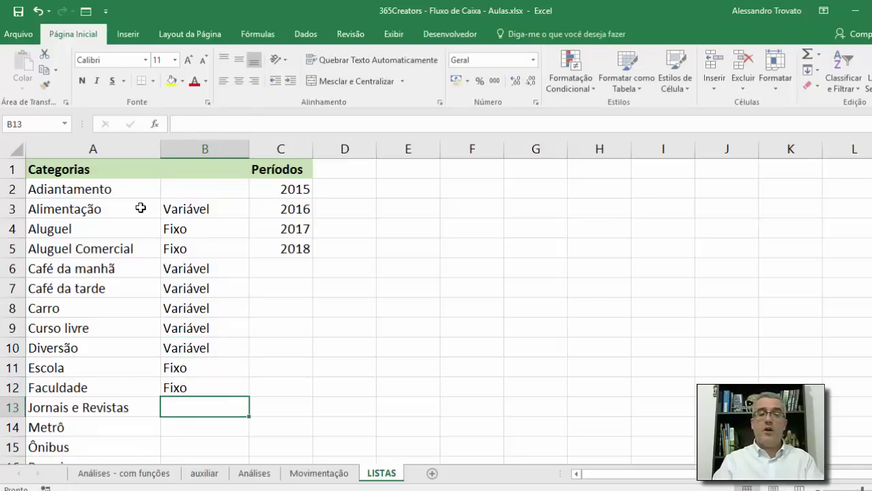
type("v")
key("Return")
Step: Enter Variável beside Metrô in B14
key("Return")
key("Return")
key("Return")
key("Return")
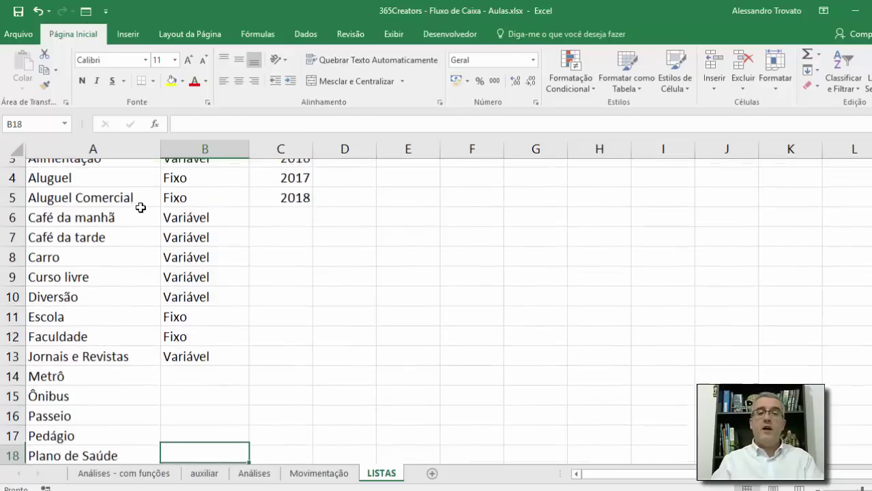
key("Up")
key("Up")
key("Up")
key("Up")
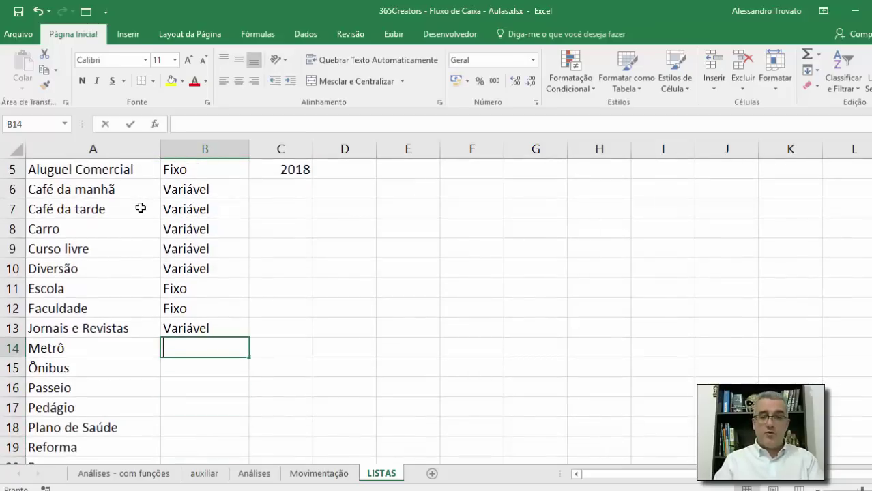
type("vel")
key("Return")
key("Up")
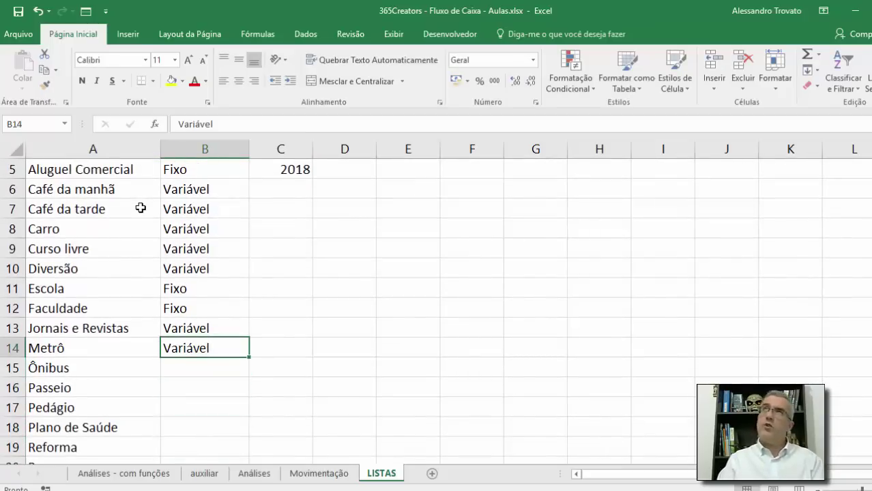
Step: Set both Metrô and Ônibus to Fixo in B14:B15
type("f")
key("Return")
type("f")
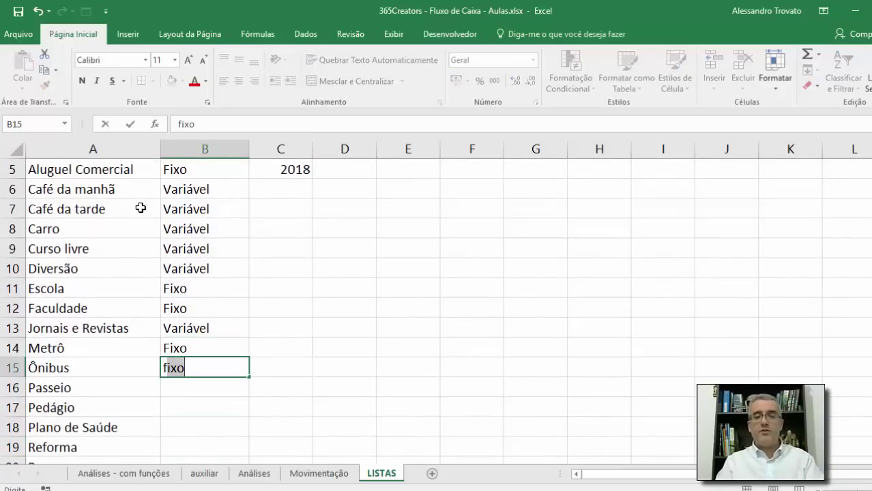
key("Return")
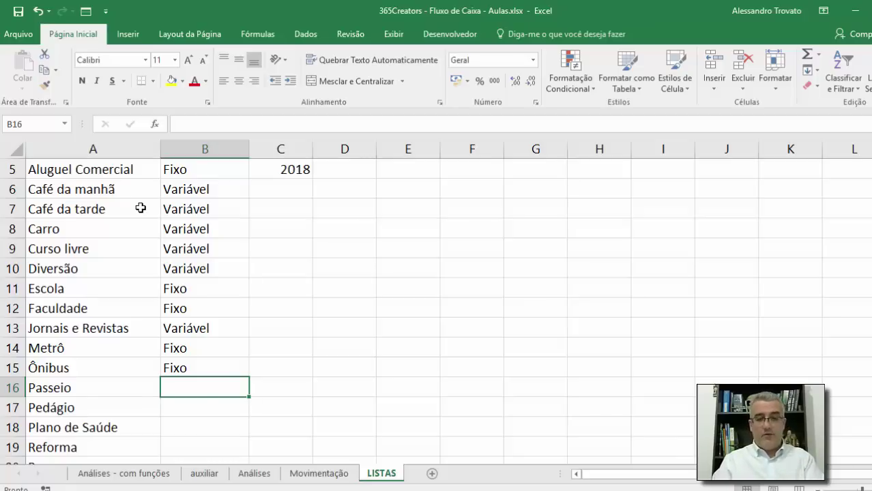
Step: Classify Passeio and Pedágio as Variável and Plano de Saúde as Fixo in B16:B18
type("v")
key("Return")
type("v")
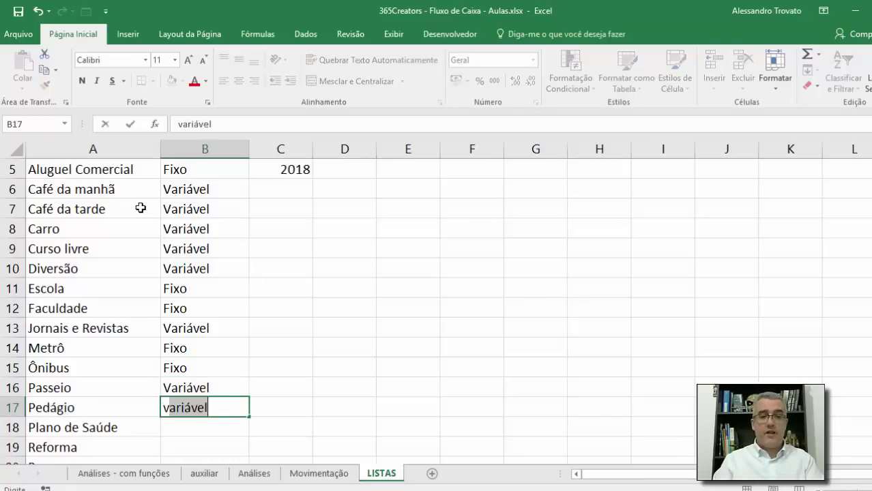
key("Return")
type("f")
key("Return")
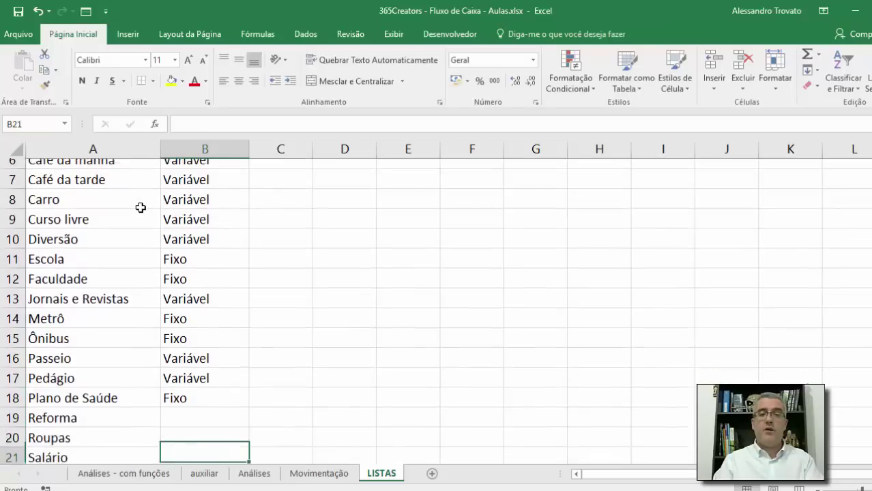
Step: Enter Variável beside Reforma and Roupas in B19:B20
type("v")
key("Return")
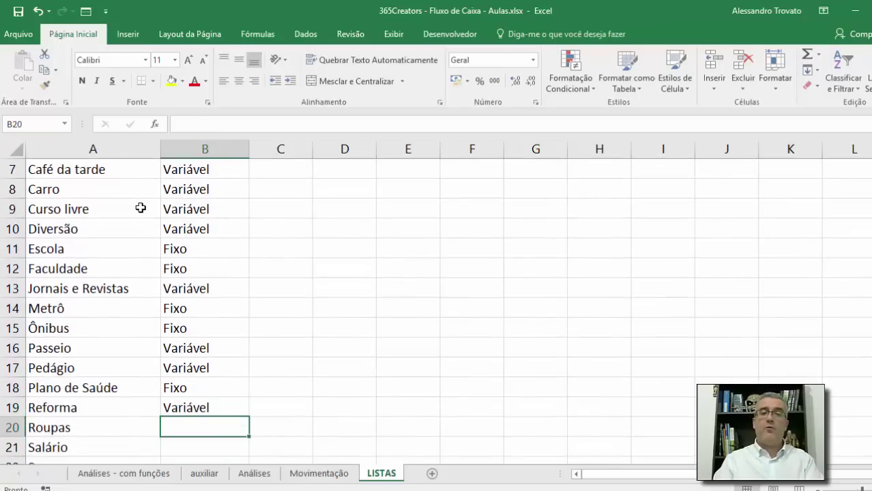
type("v")
key("Return")
Step: Leave Salário blank, enter Fixo beside Seguro and Serviços contratados, and skip Trabalho Extra to reach the Trem row
scroll(140, 208, "down", 1)
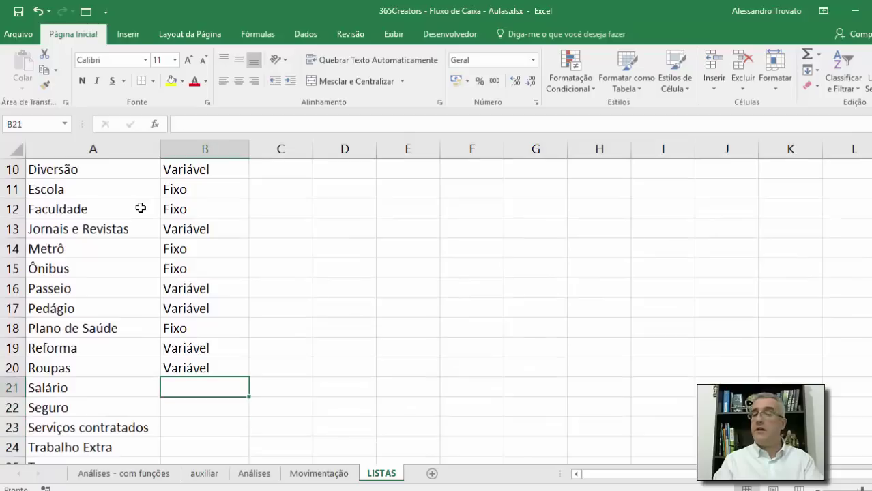
key("Down")
key("Down")
key("Up")
type("f")
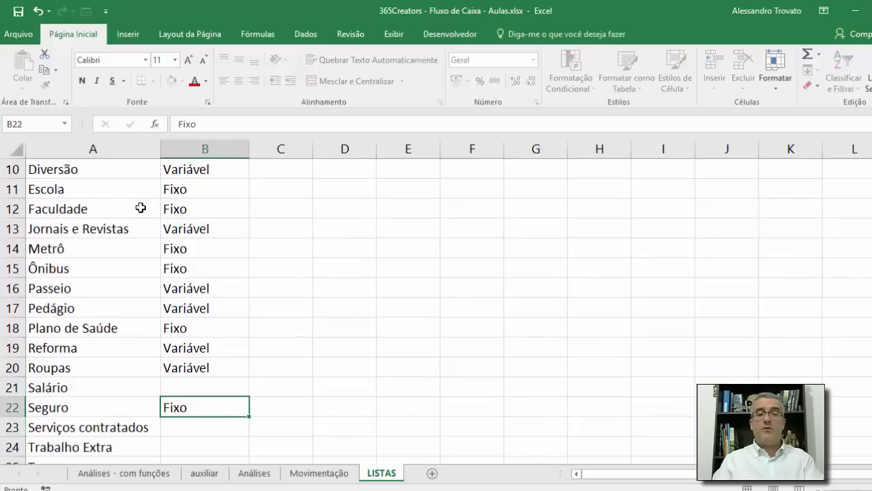
key("Return")
type("f")
key("Return")
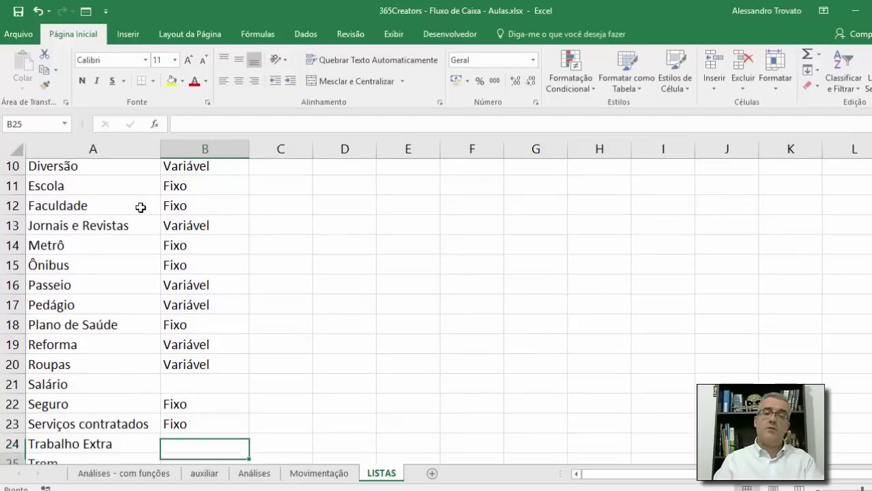
scroll(139, 208, "down", 1)
key("Down")
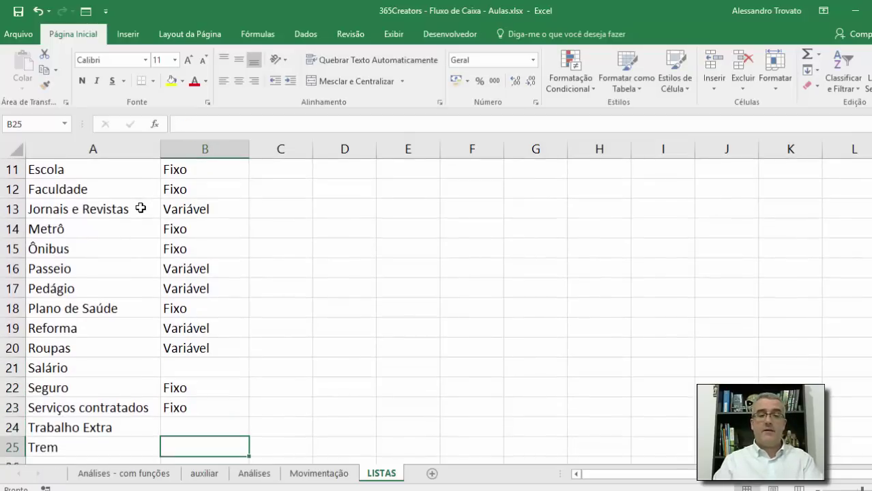
Step: Classify the Trem category as Fixo in cell B25 of the LISTAS sheet
key("Down")
key("Up")
type("f")
key("Return")
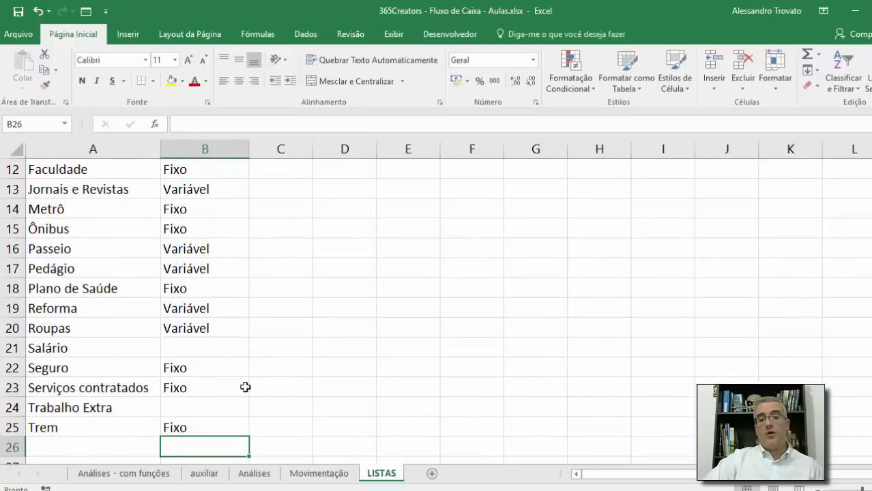
scroll(259, 380, "up", 4)
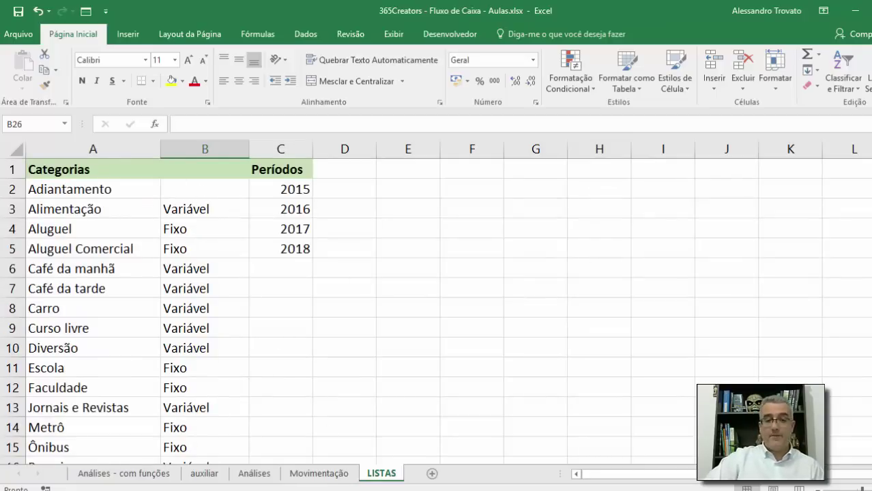
Step: Add a new column headed Tipo in H1 of the table on the Movimentação sheet
left_click(319, 474)
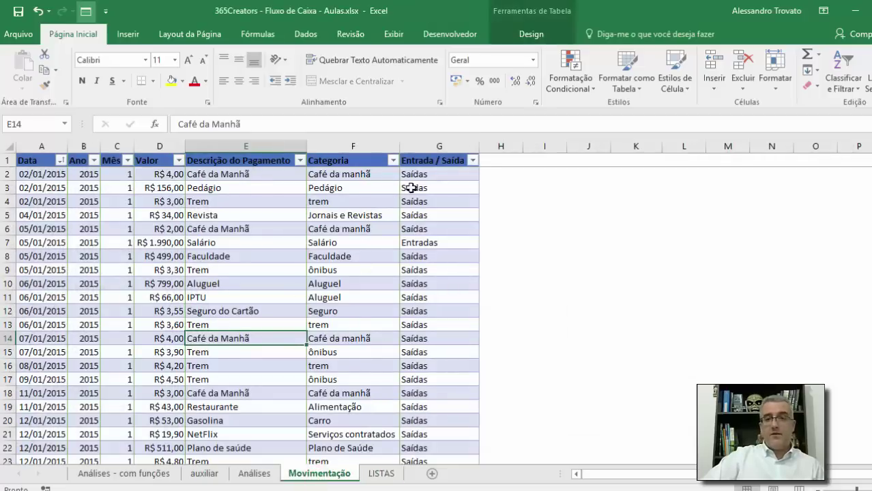
left_click(501, 146)
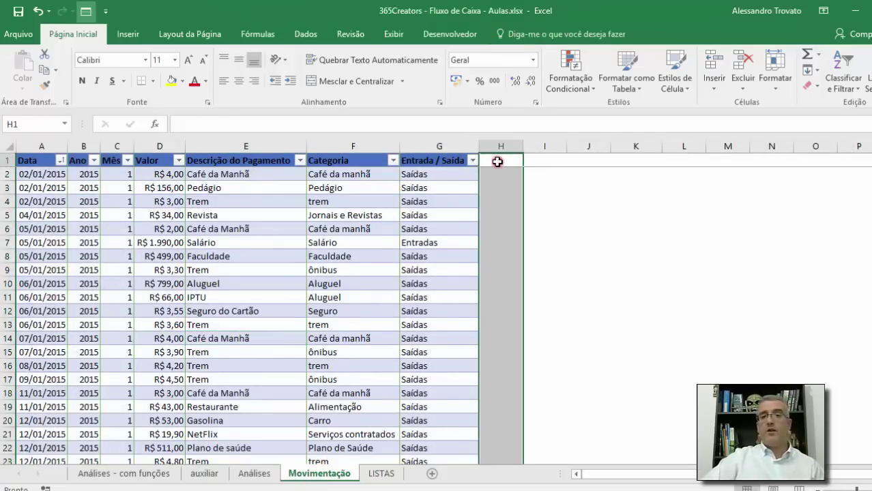
left_click(498, 162)
type("Tipo")
key("ctrl+Return")
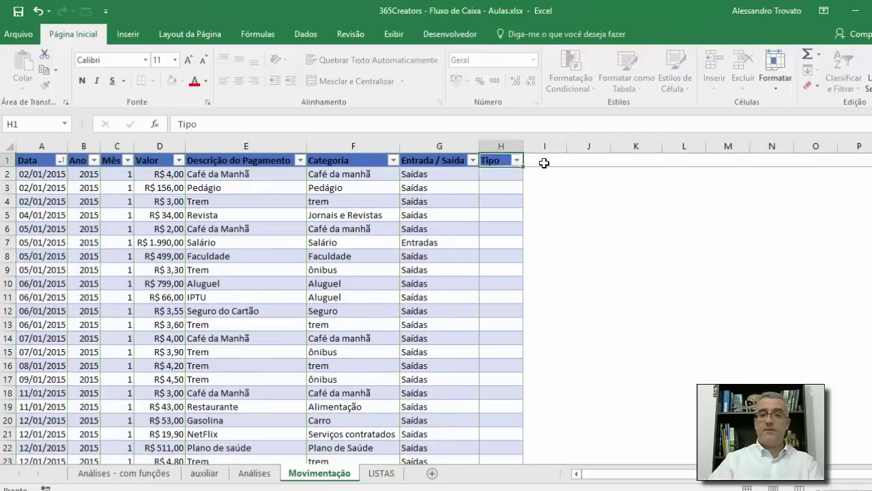
Step: Begin a PROCV formula in H2 with the row's Categoria as the lookup value
key("Return")
type("=procv(")
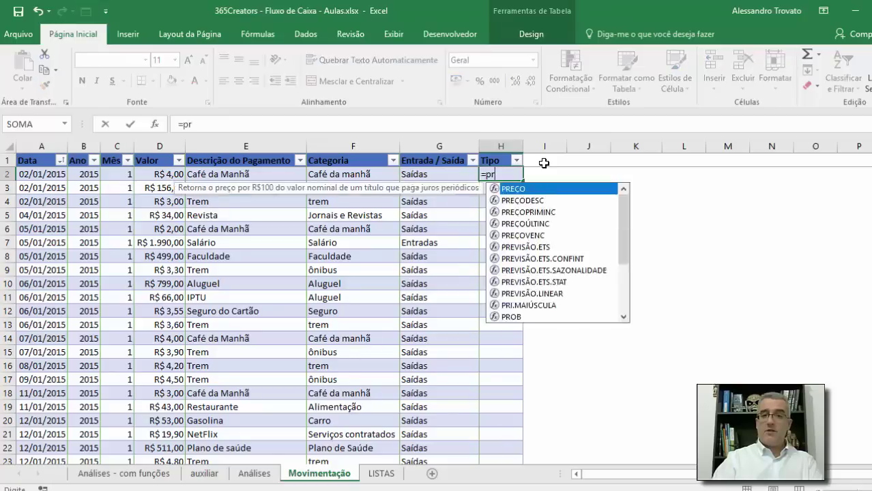
key("Left")
key("Left")
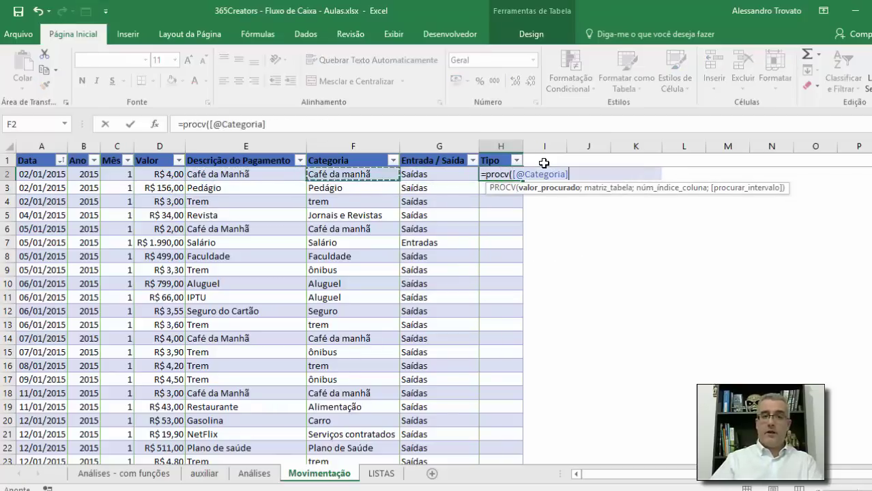
type(";")
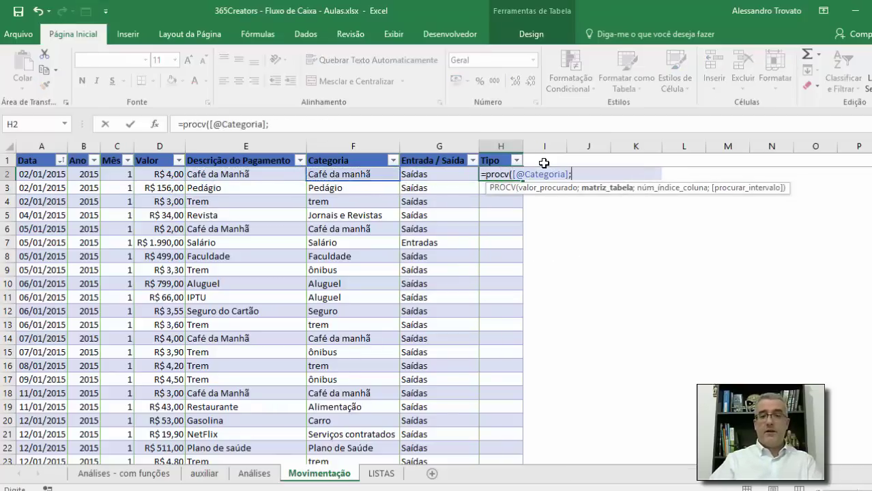
Step: Complete the PROCV formula with the absolute range LISTAS!$A$1:$B$25, column index 2 and exact match 0
key("ctrl+Page_Down")
key("ctrl+Home")
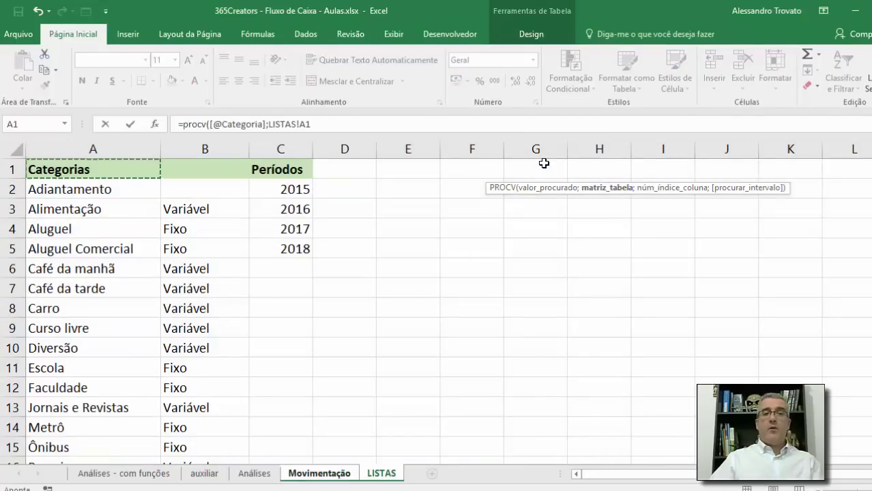
key("ctrl+shift+Right")
key("ctrl+shift+Down")
key("shift+Left")
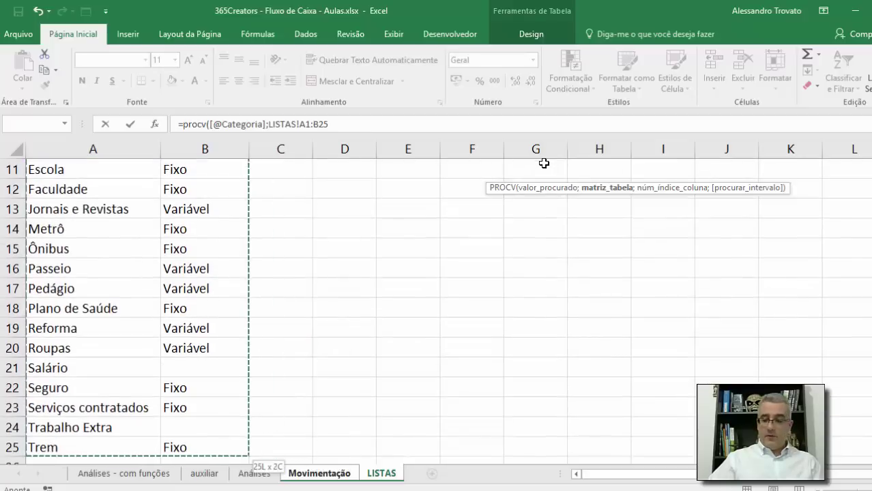
key("F4")
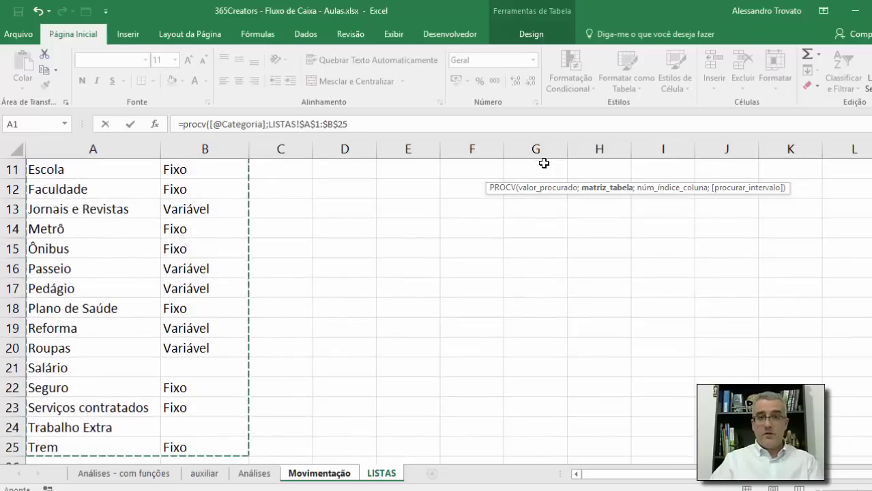
type(";2;")
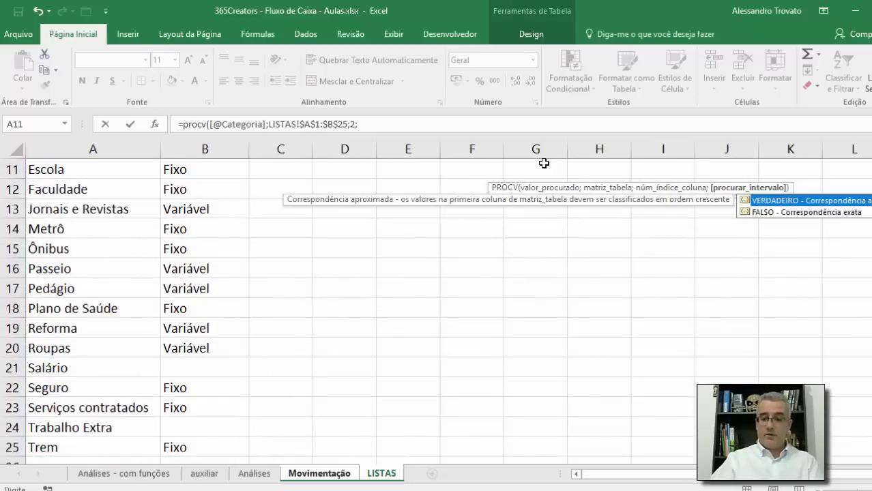
type("0")
key("Return")
key("Up")
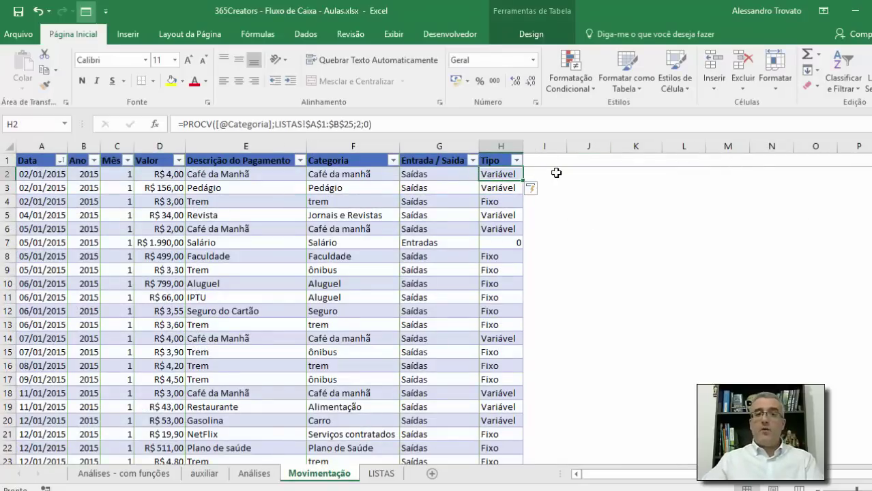
key("Up")
key("Down")
key("F2")
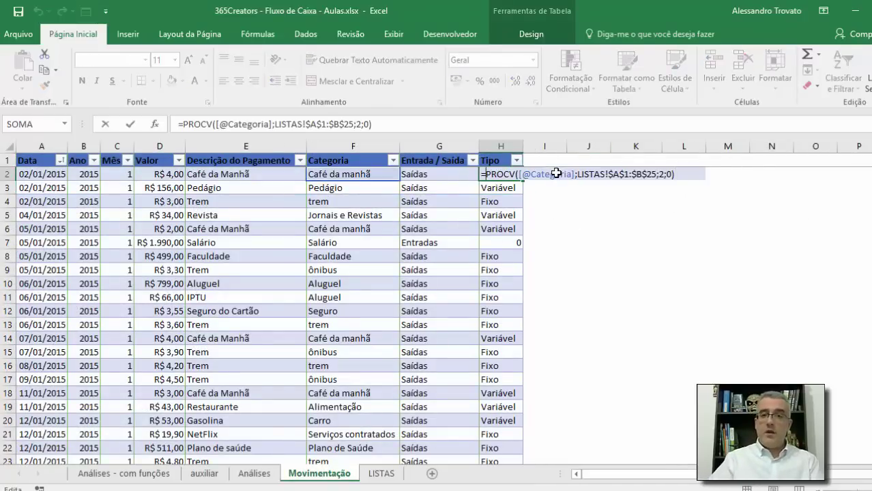
type("se")
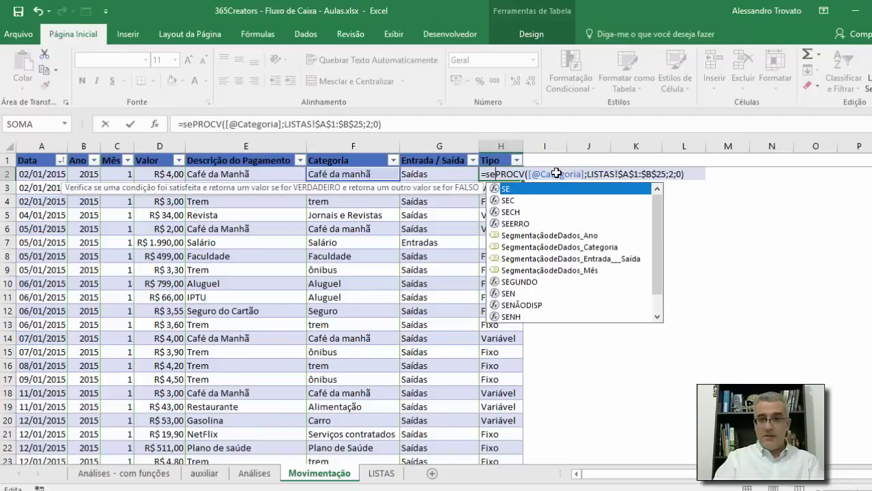
key("BackSpace")
key("BackSpace")
key("Escape")
Step: Enter Entrada as the type of Trabalho Extra in cell B24 of the LISTAS sheet
key("ctrl+Page_Down")
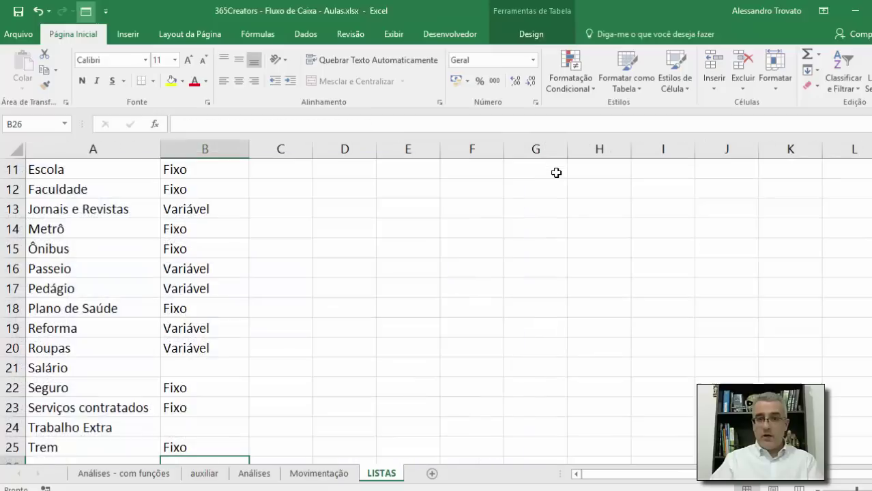
key("Left")
key("Up")
key("Up")
key("Right")
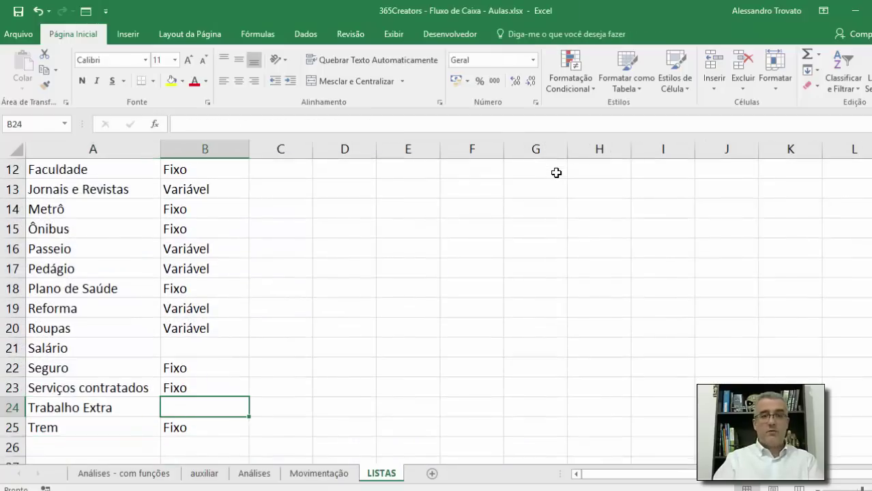
type("Entra")
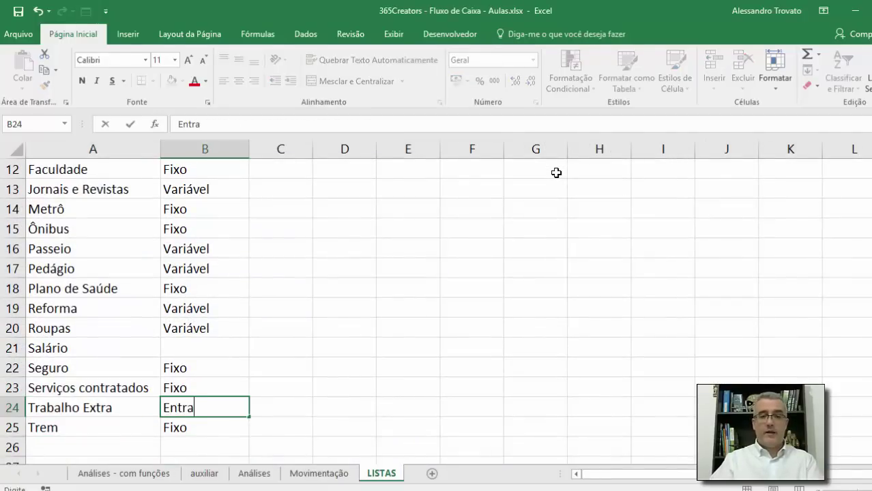
type("da")
key("ctrl+Return")
Step: Copy the Entrada type from Trabalho Extra to the Salário and Adiantamento categories in B21 and B2
key("ctrl+c")
key("Up")
key("Up")
key("Up")
key("ctrl+v")
key("ctrl+Up")
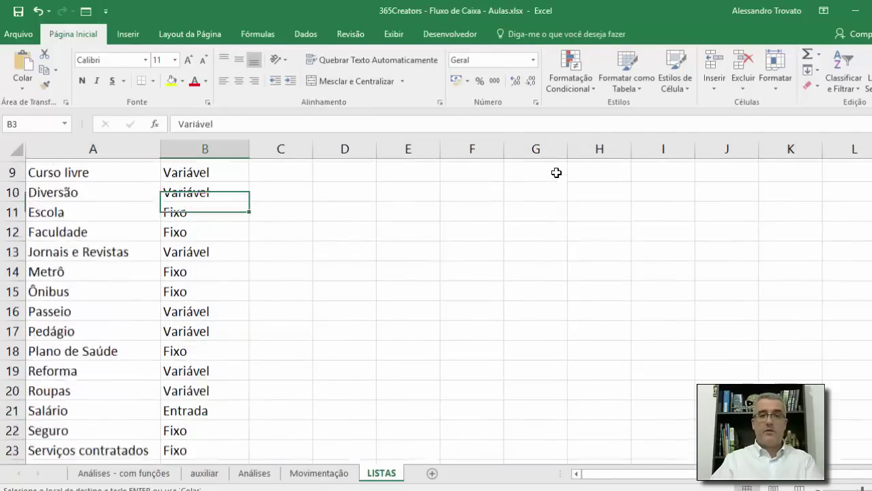
key("ctrl+Up")
key("Down")
key("ctrl+v")
key("Down")
Step: Check the types returned in the Tipo column of the Movimentação table down to its last row
key("ctrl+Page_Up")
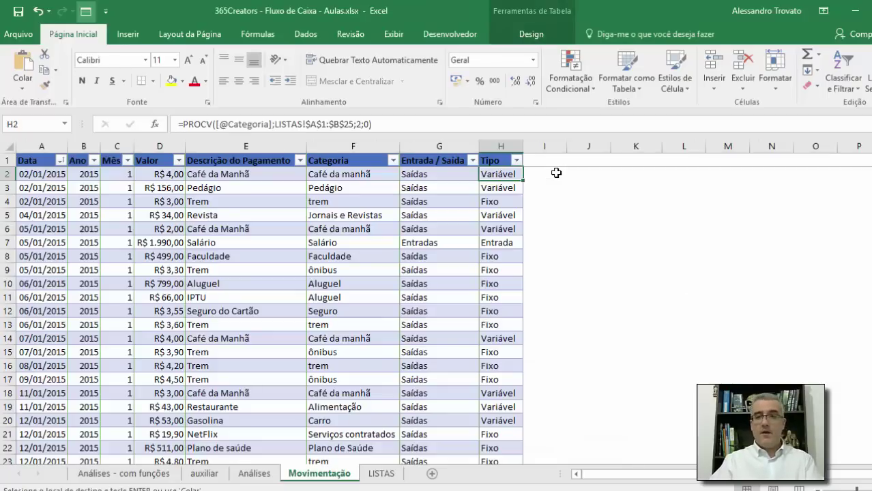
key("Down")
key("Down")
key("ctrl+Down")
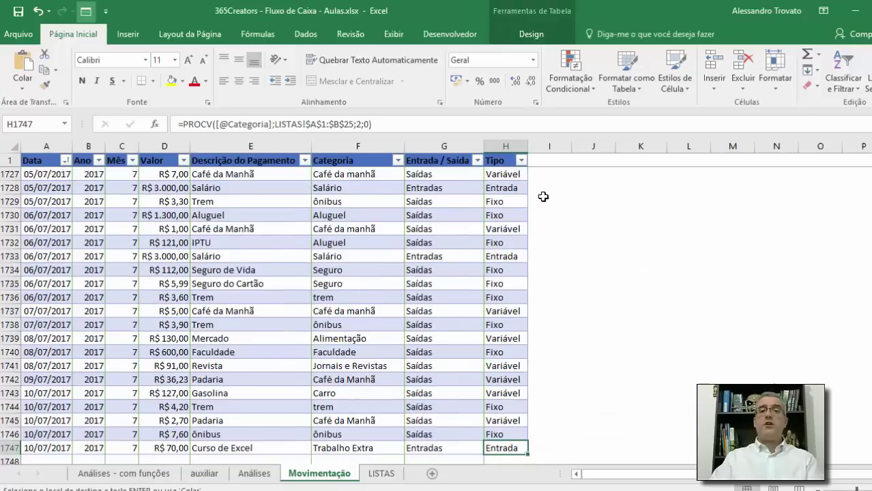
key("Up")
key("Up")
key("Up")
key("Up")
key("ctrl+Up")
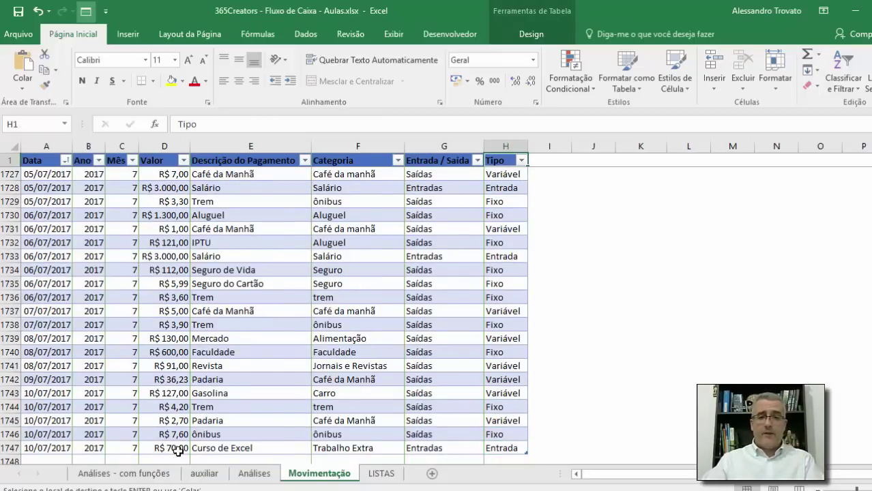
Step: Enter the label "Gasto Fixo:" in E6 of the Análises sheet and fill the adjacent cell F6 with light green
left_click(146, 473)
left_click(251, 473)
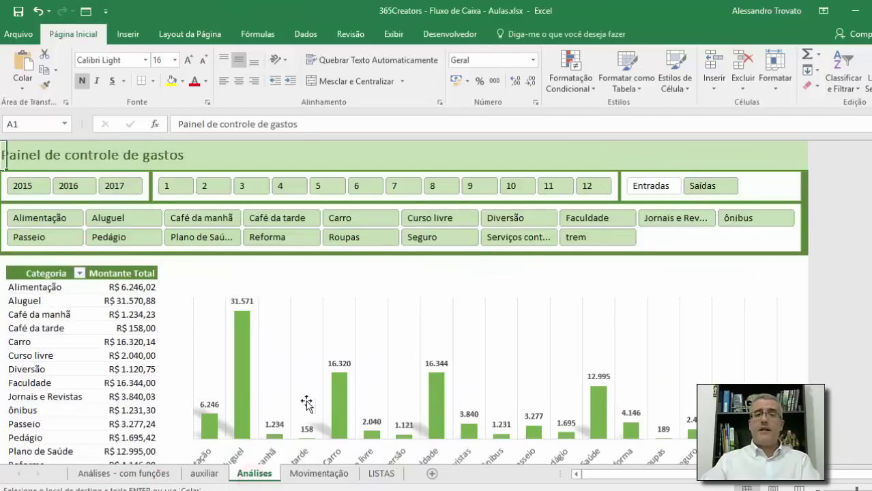
left_click(430, 290)
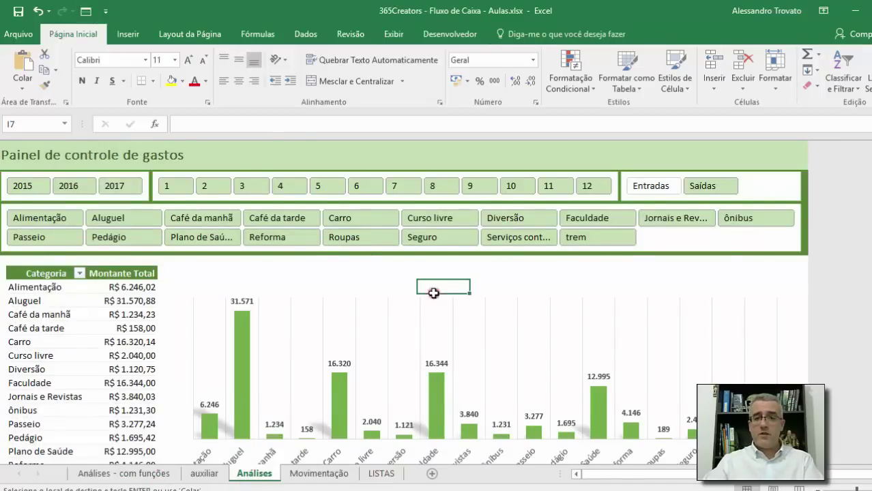
left_click(341, 301)
left_click(258, 270)
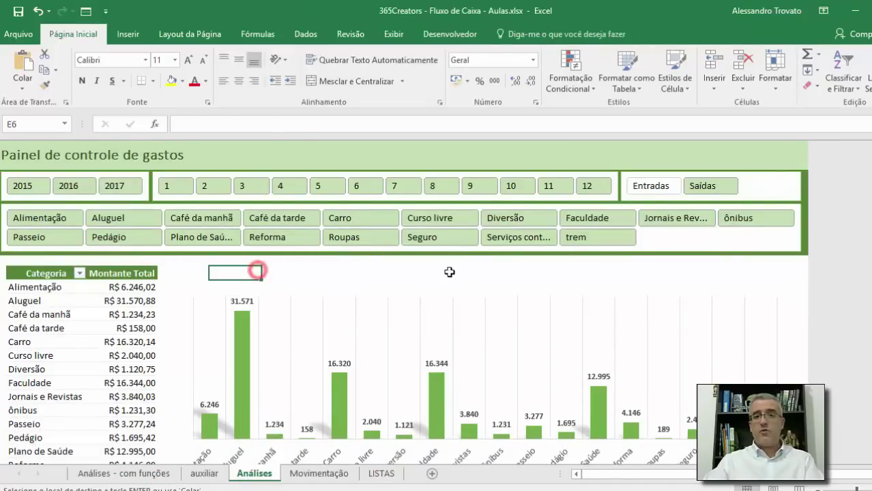
left_click(282, 271)
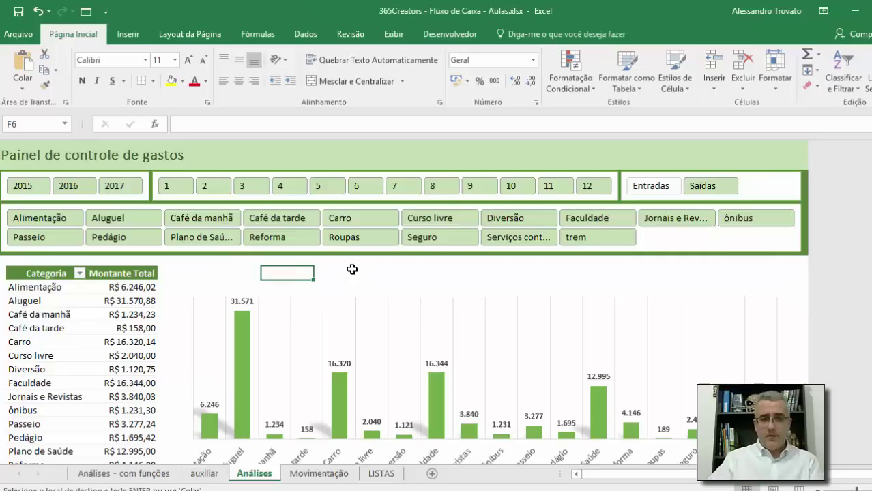
key("Left")
key("Left")
key("Right")
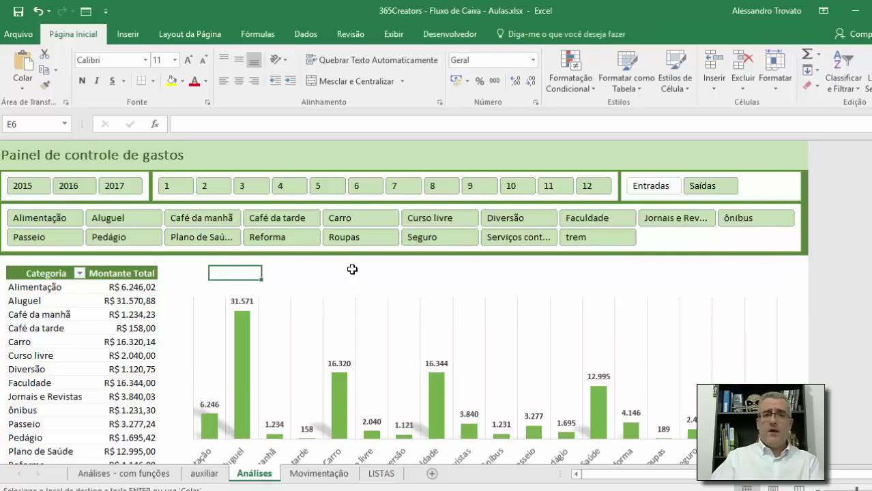
type("Cus")
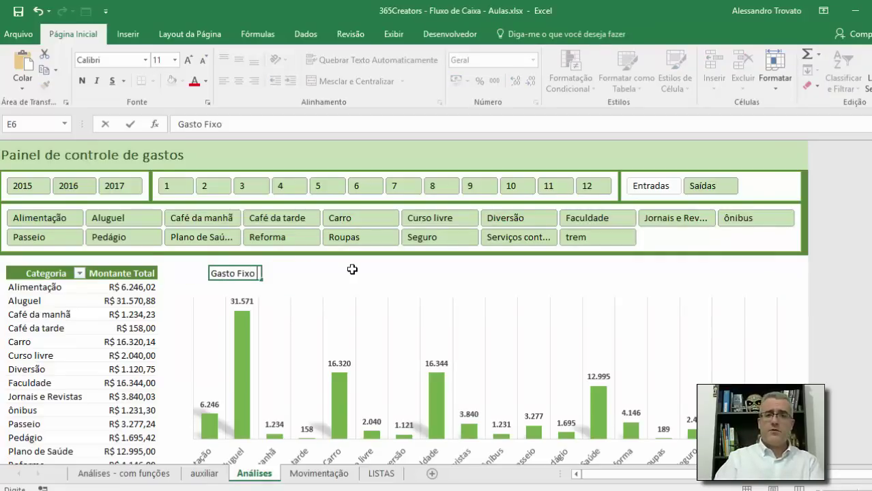
key("Tab")
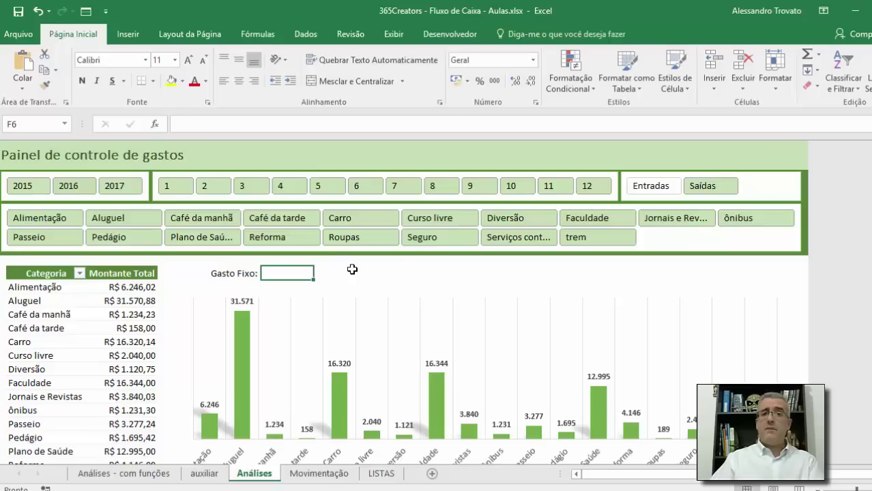
left_click(182, 80)
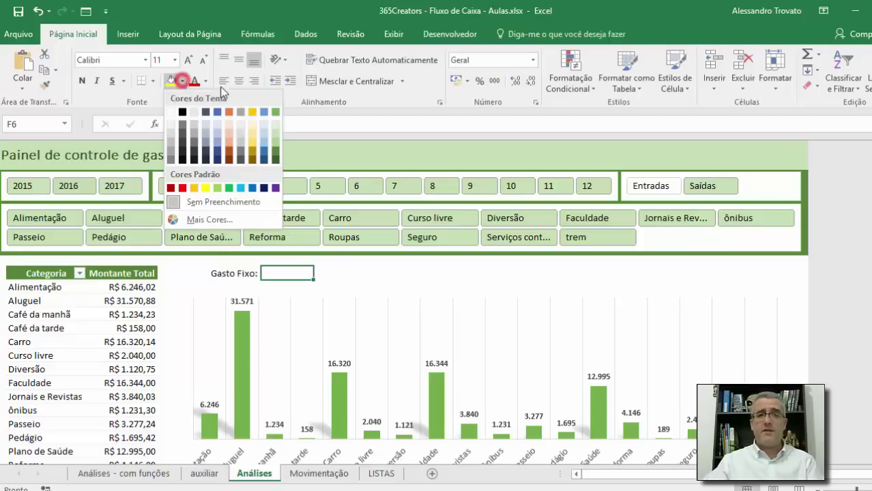
left_click(275, 134)
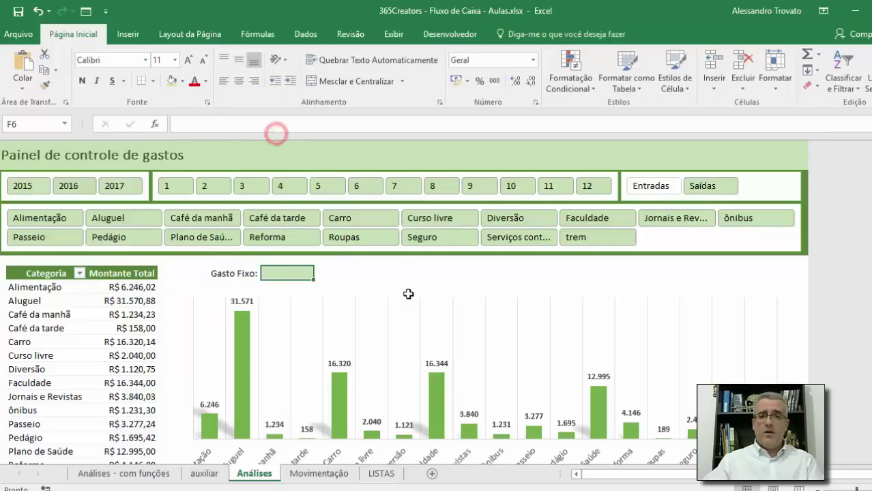
left_click(406, 273)
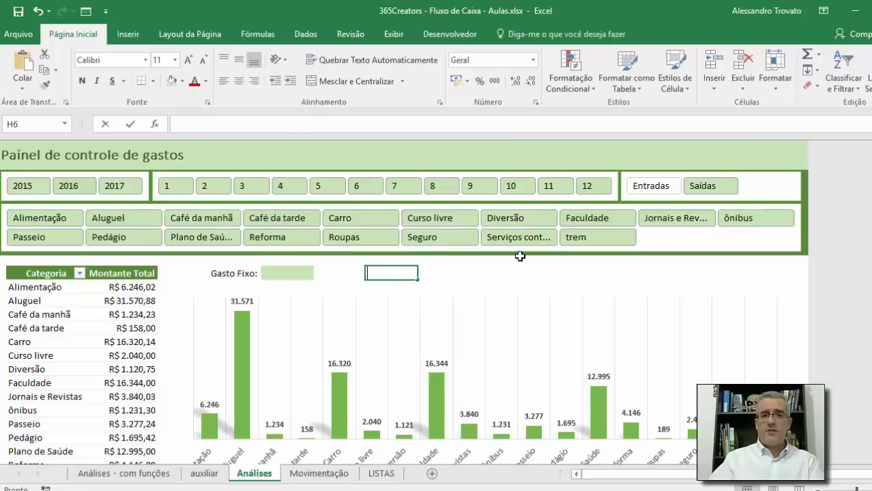
type("Gasto va")
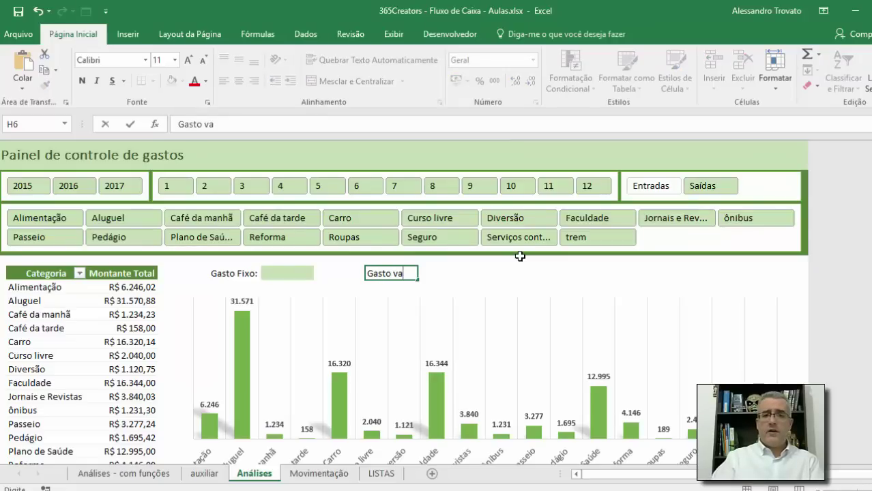
key("Escape")
Step: Merge and center cells F6 and G6 beside the Gasto Fixo label
key("Left")
key("Left")
key("shift+Right")
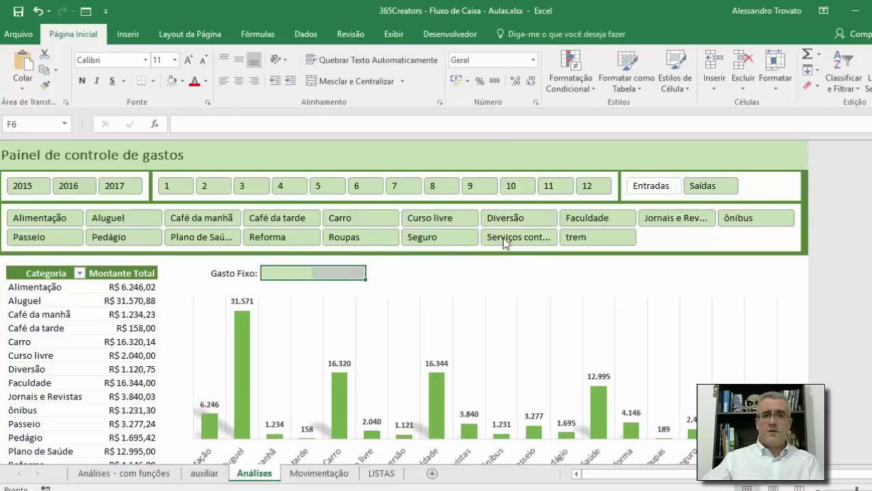
left_click(358, 82)
left_click(426, 278)
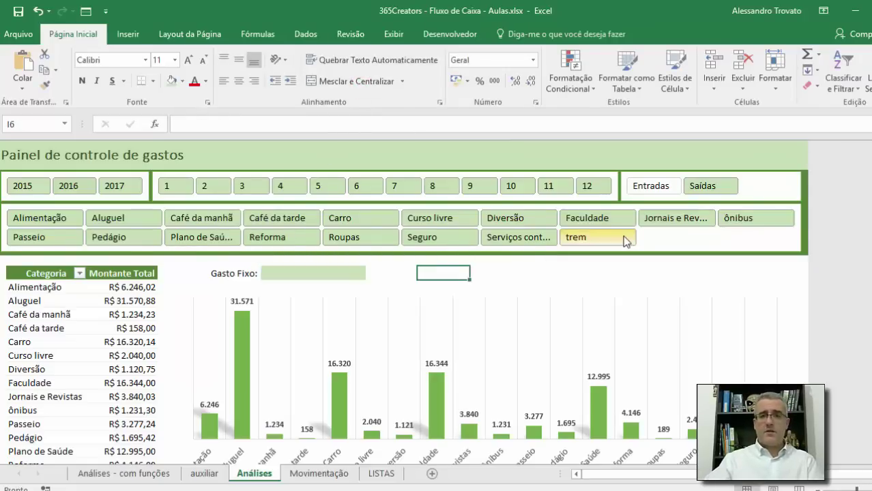
Step: Enter the label "Gasto Variável:" in I6 and merge and center the adjacent cells J6 and K6
type("Gasto")
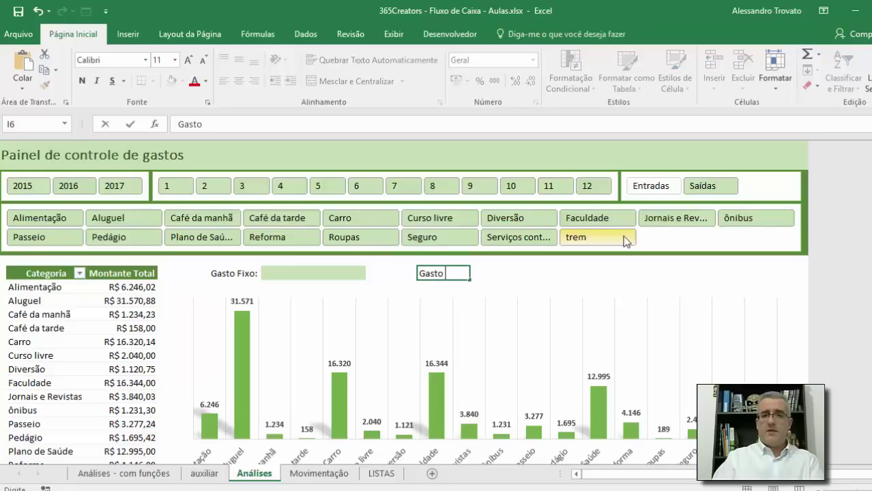
type(" Variável")
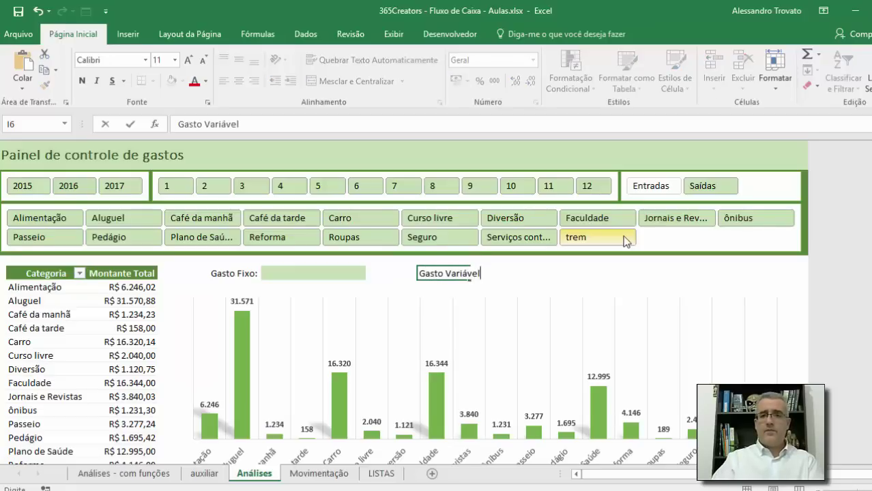
type(":")
key("Tab")
key("shift+Right")
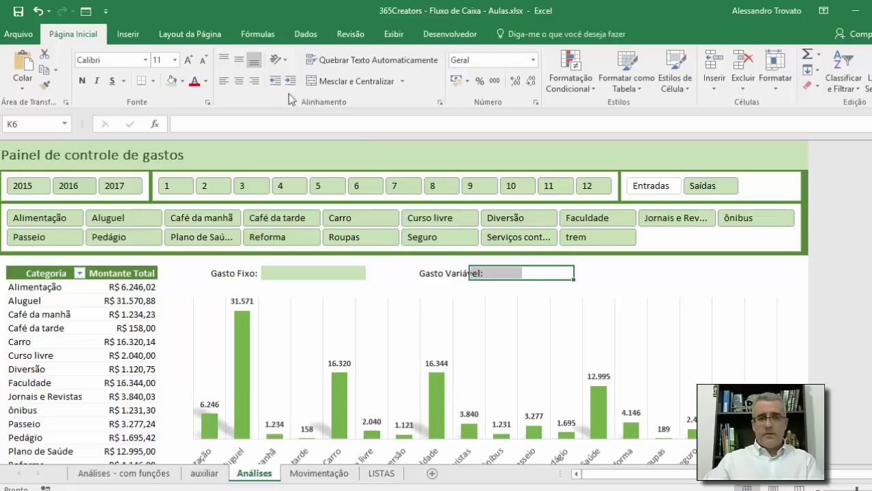
left_click(326, 80)
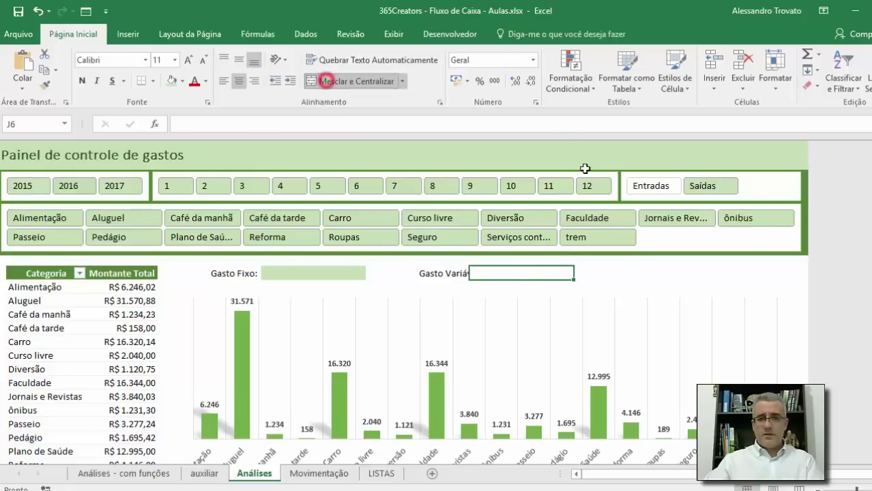
Step: Right-align the Gasto Variável label in I6 and fill the merged cell beside it with light green
left_click(451, 273)
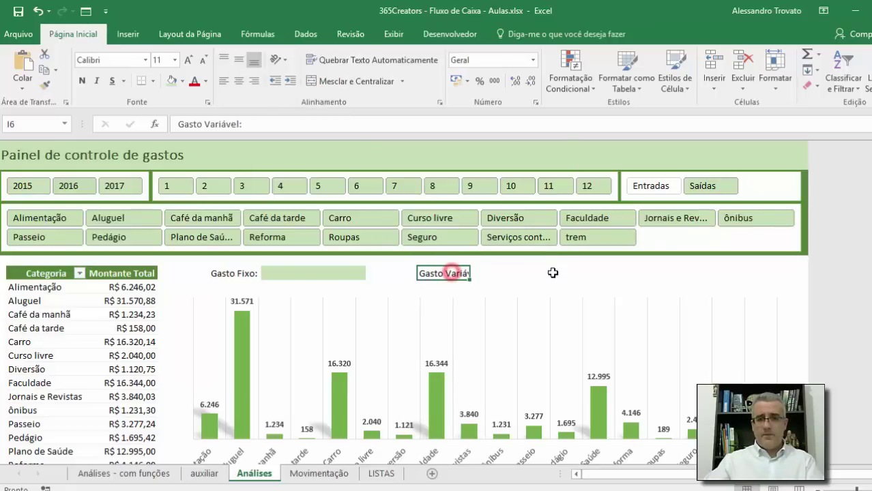
left_click(255, 83)
left_click(540, 274)
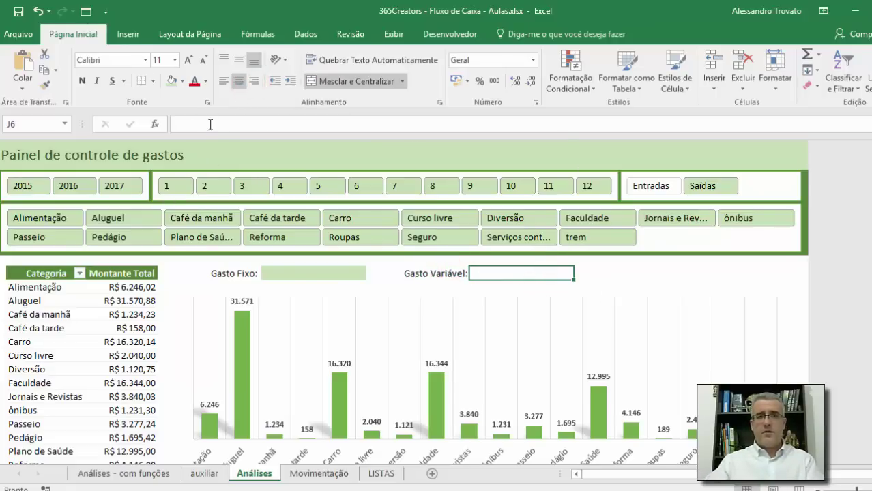
left_click(172, 83)
left_click(314, 273)
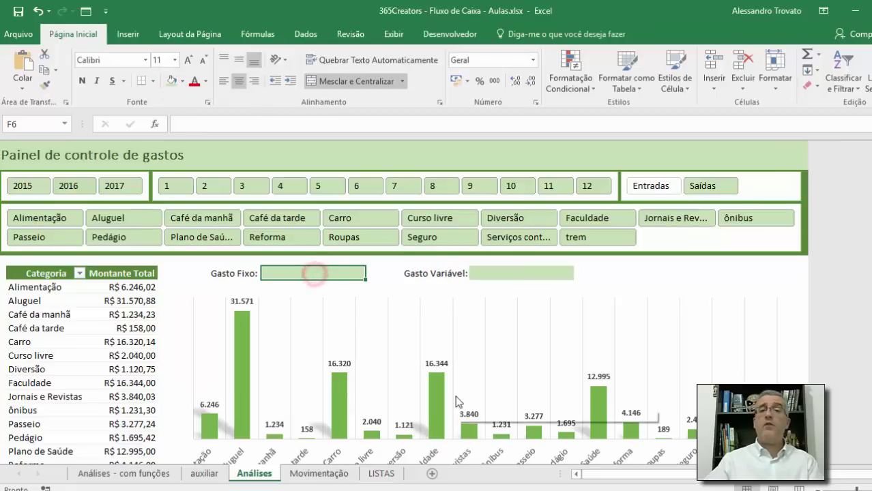
type("=somases(")
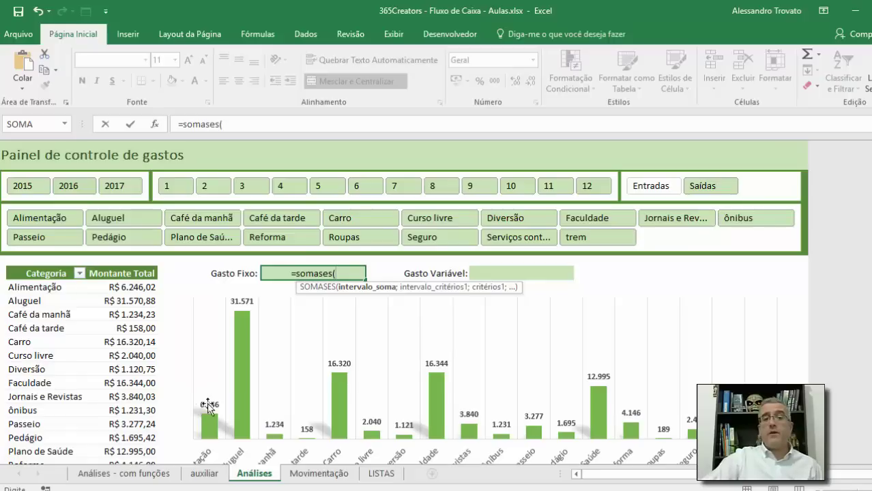
scroll(208, 410, "down", 4)
scroll(212, 409, "up", 4)
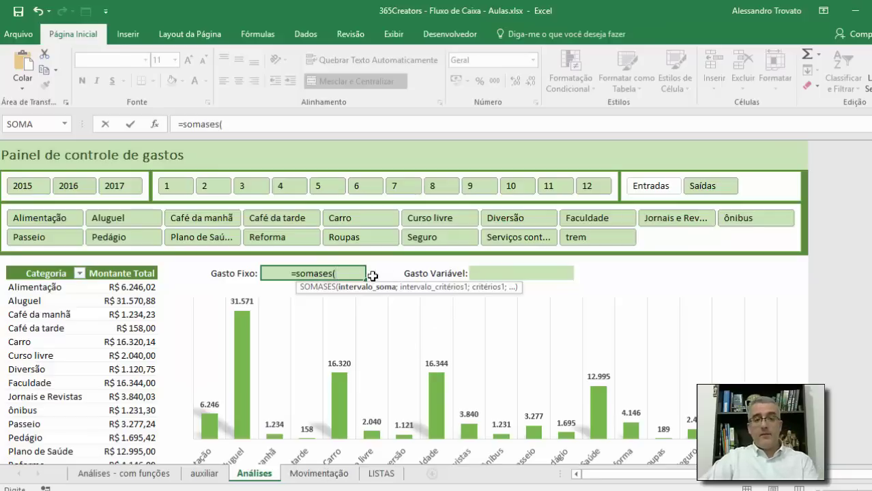
key("Escape")
left_click(232, 273)
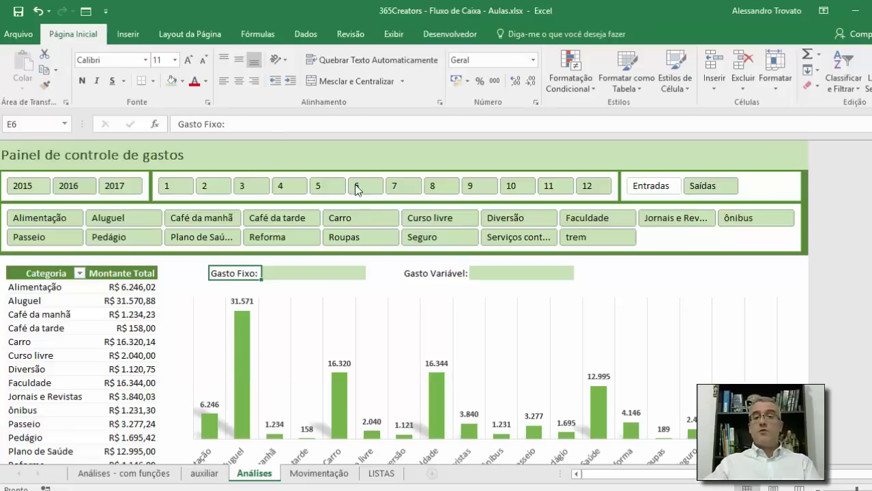
left_click(322, 276)
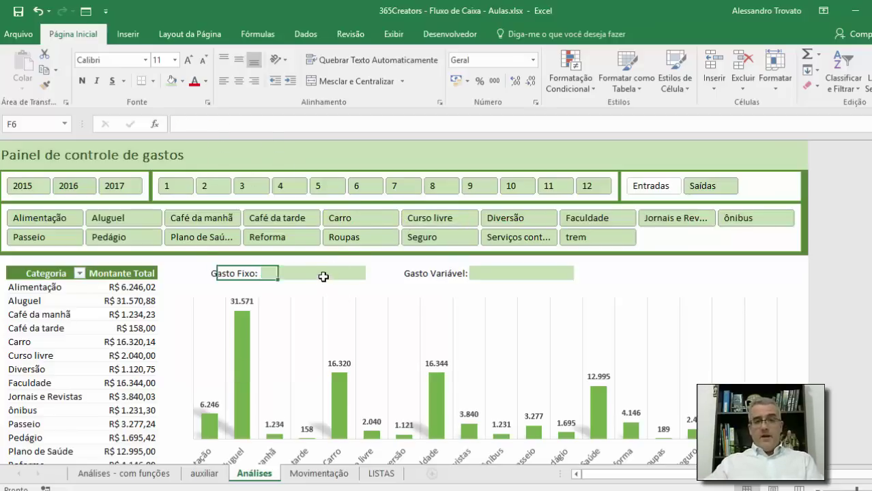
left_click(491, 275)
left_click(303, 270)
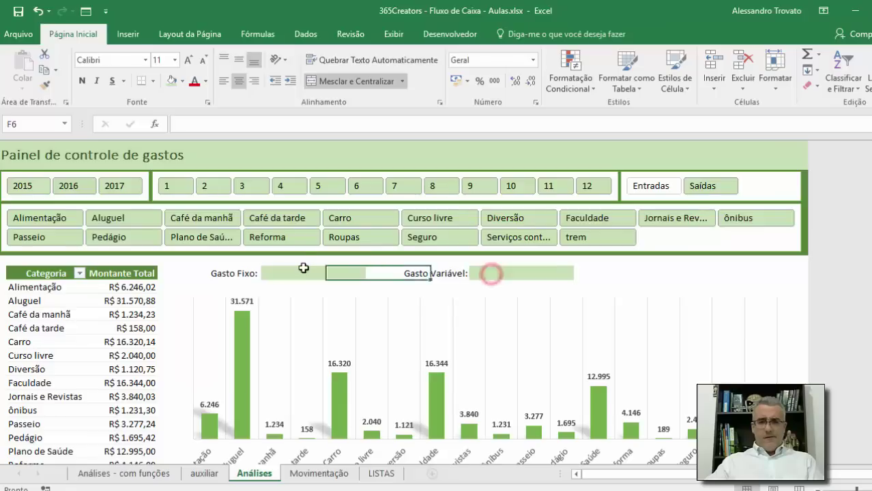
left_click(231, 274)
left_click(273, 274)
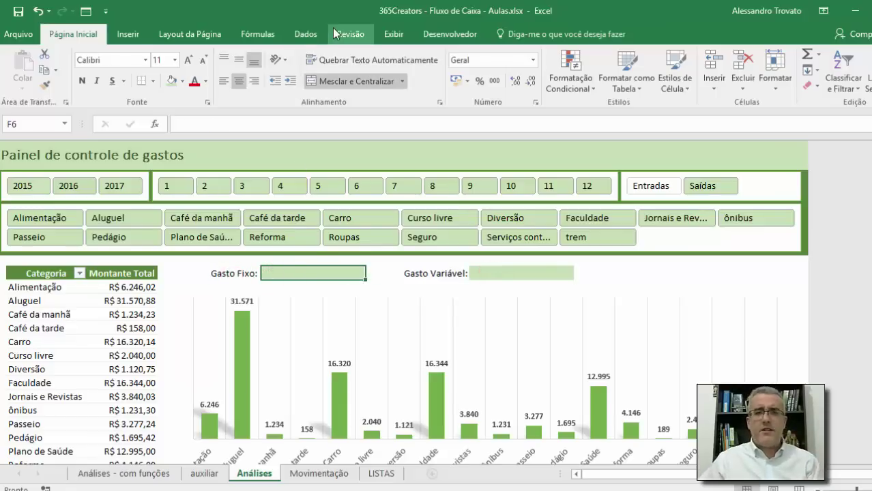
left_click(126, 36)
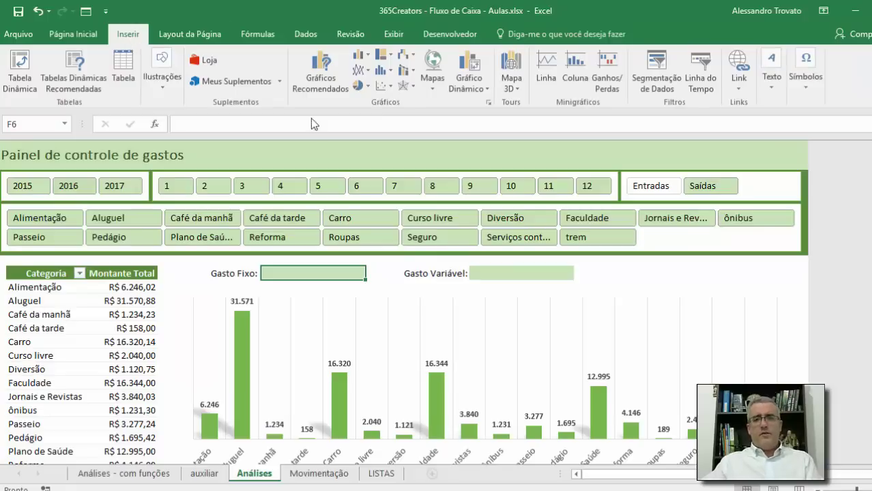
left_click(19, 72)
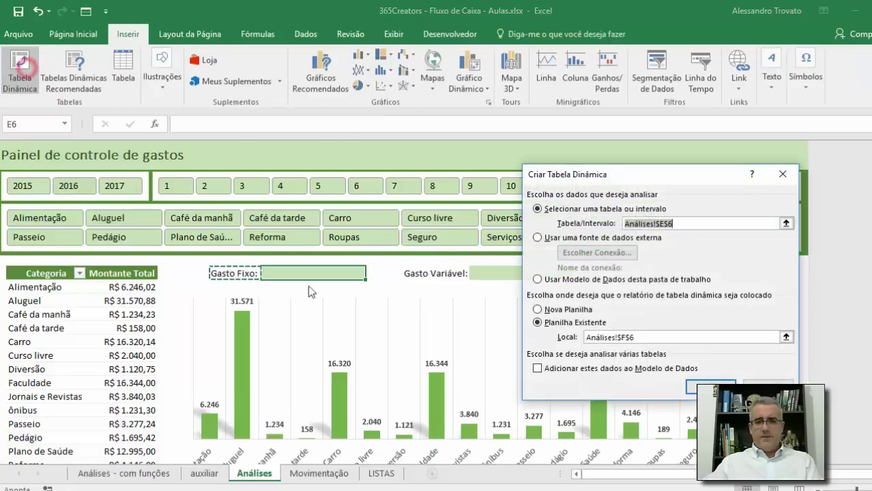
key("Escape")
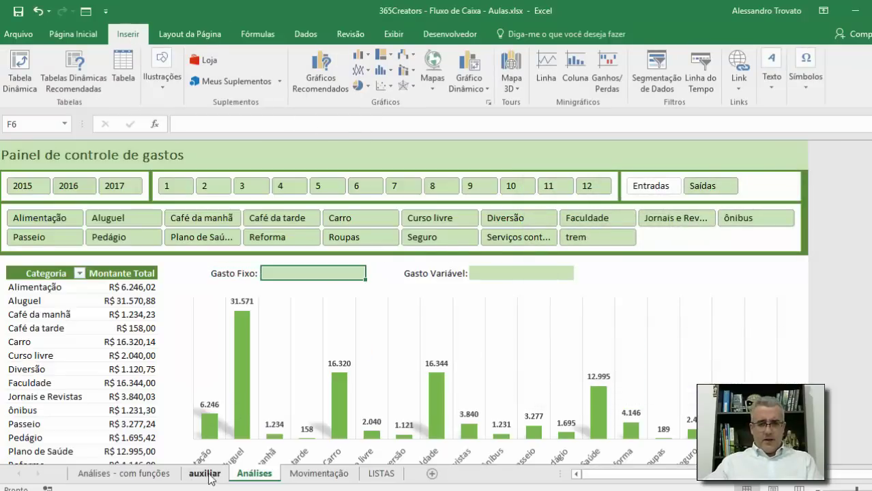
Step: Create a PivotTable from the tbDados table on a new worksheet and delete that worksheet
left_click(318, 476)
left_click(288, 202)
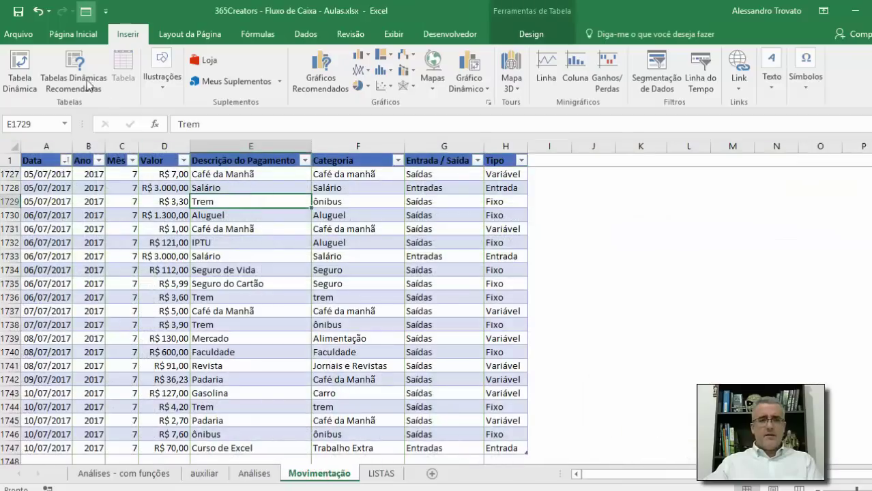
left_click(19, 70)
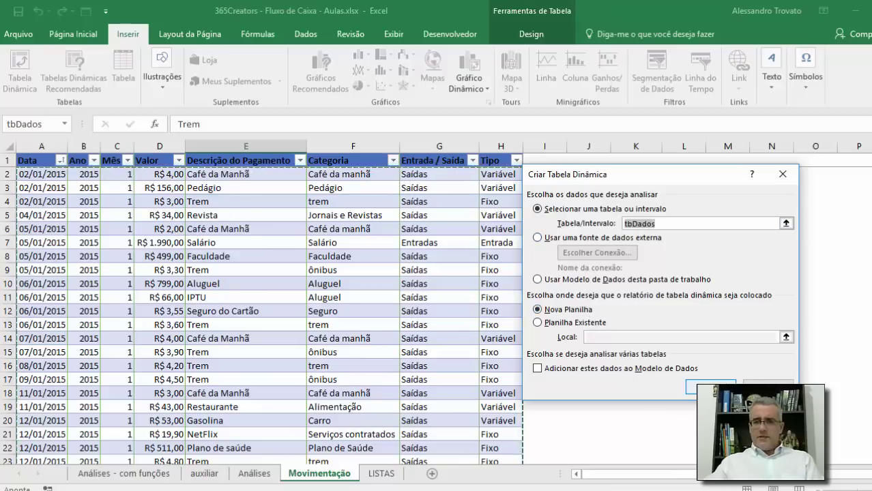
left_click(690, 387)
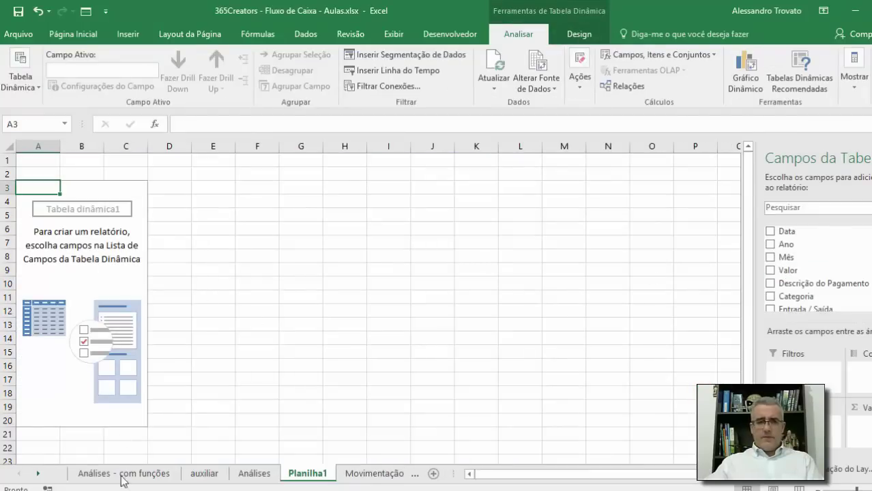
right_click(330, 481)
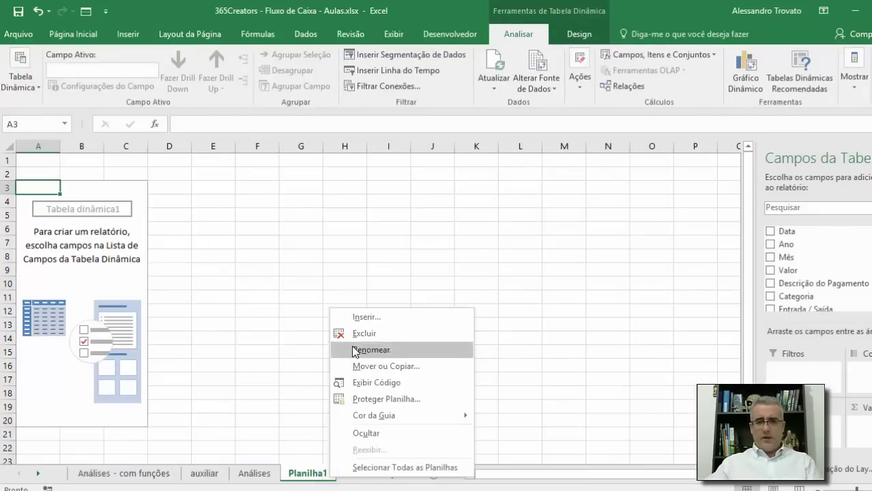
left_click(350, 334)
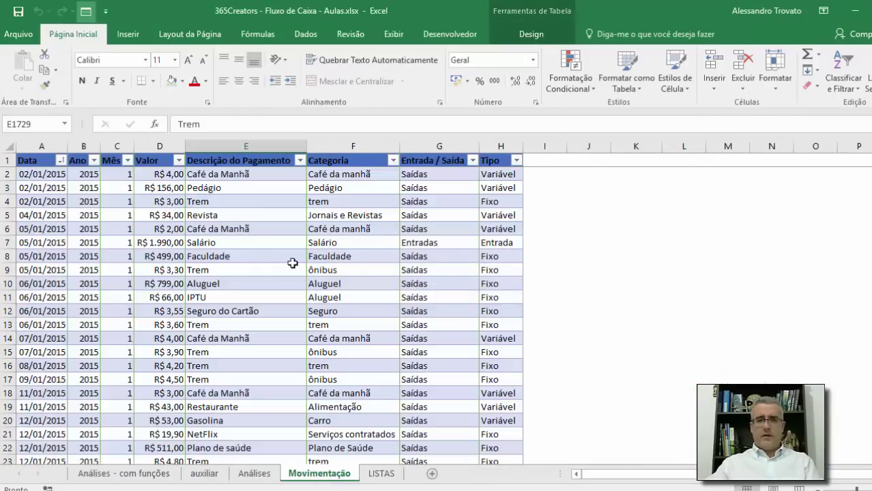
Step: Insert a PivotTable based on the tbDados table in the existing worksheet at Análises!$F$6
left_click(258, 256)
left_click(106, 34)
left_click(128, 34)
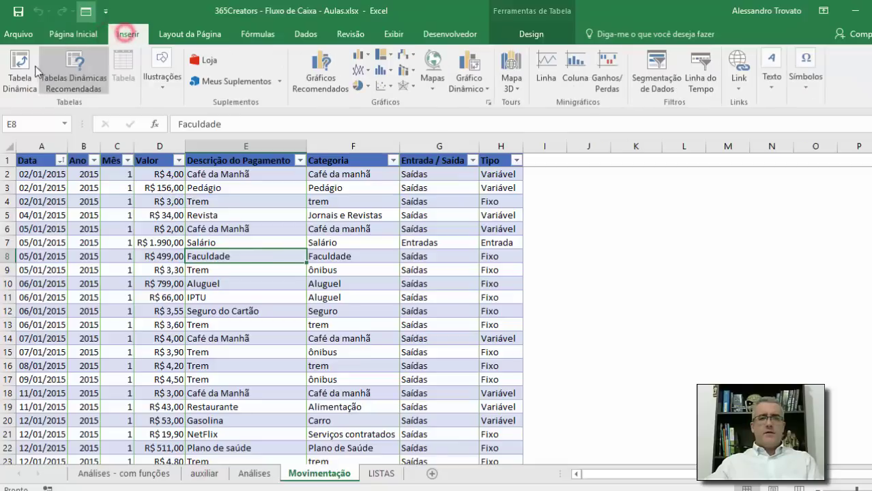
left_click(21, 68)
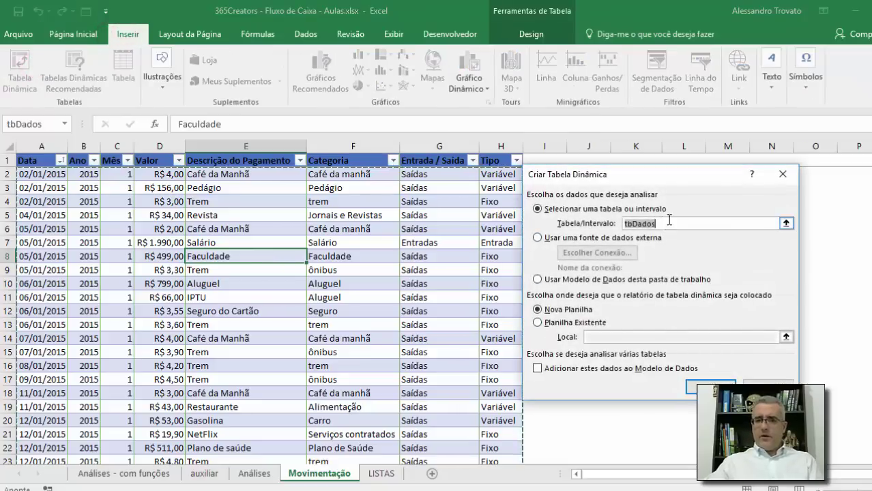
left_click(587, 325)
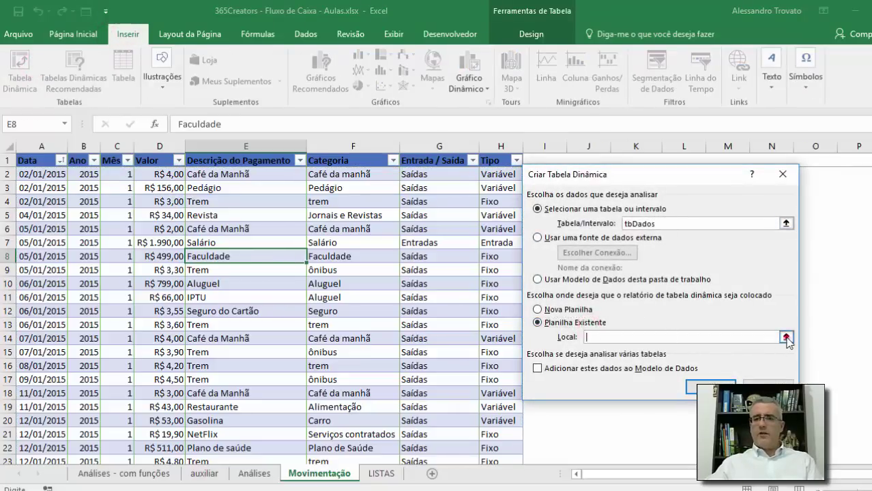
left_click(786, 337)
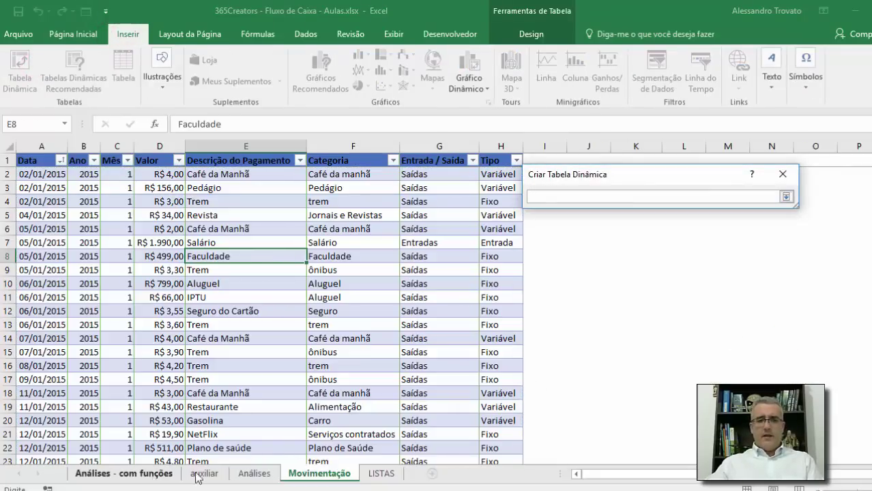
left_click(253, 473)
left_click(304, 272)
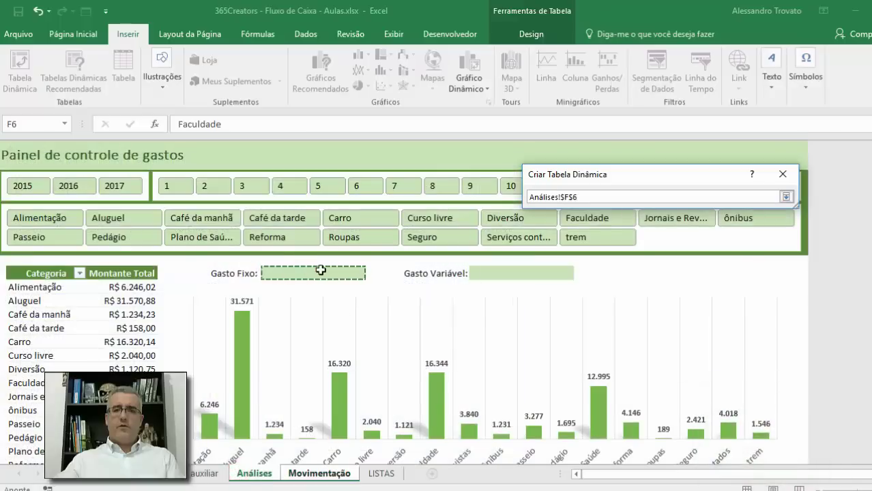
left_click(787, 197)
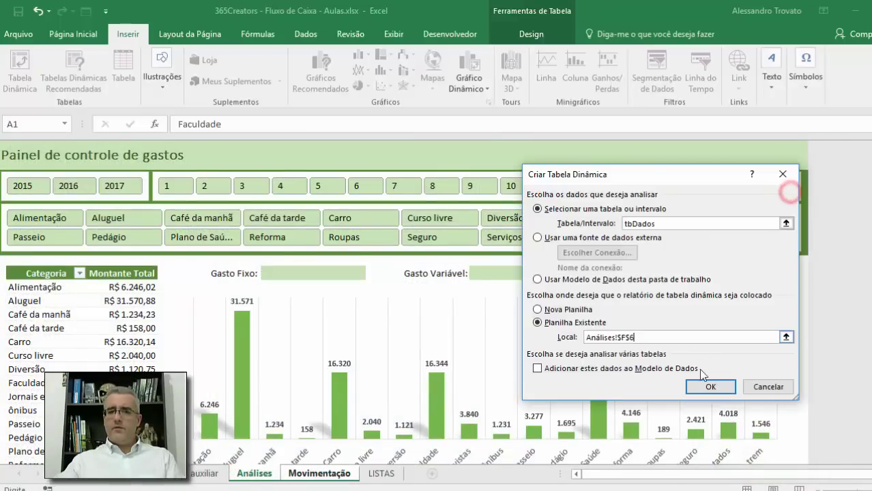
left_click(710, 387)
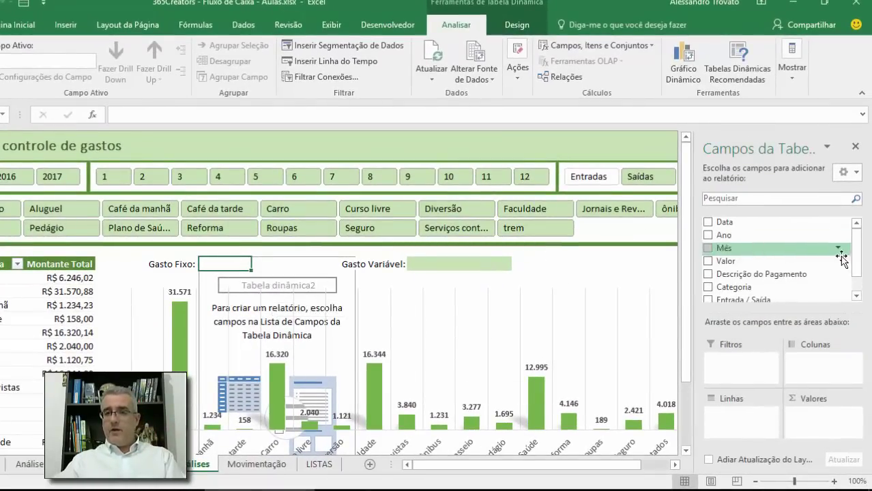
Step: Look for the Tipo field in the PivotTable field list and reconfirm the Movimentação table's range as $A$1:$H$1747
left_click_drag(857, 259, 858, 271)
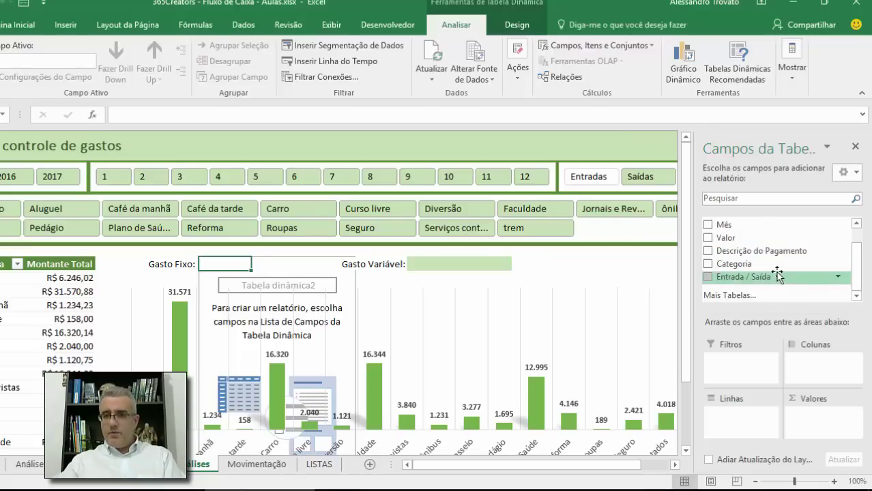
mouse_move(858, 278)
left_mouse_down()
mouse_move(860, 255)
mouse_move(862, 288)
left_mouse_up()
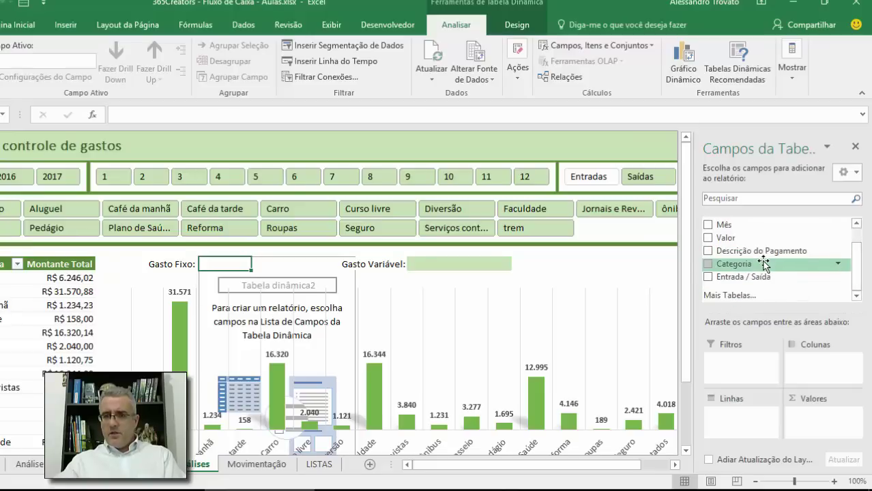
left_click(254, 465)
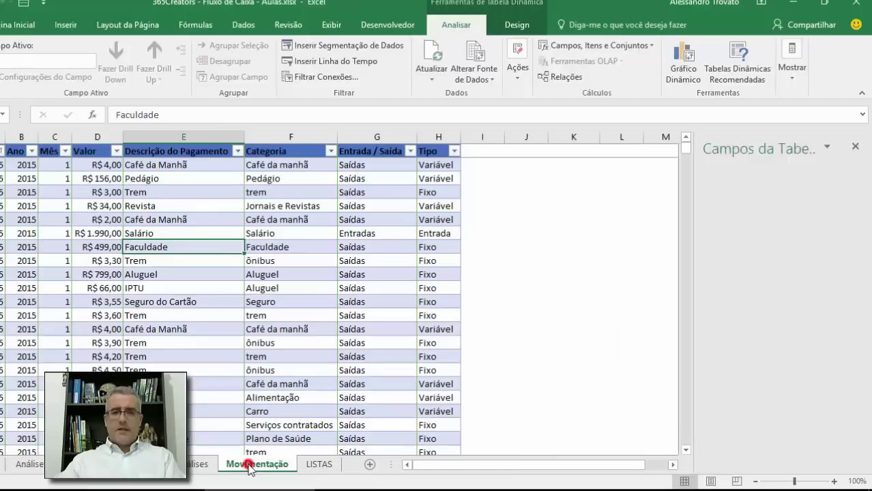
left_click(210, 194)
left_click(481, 24)
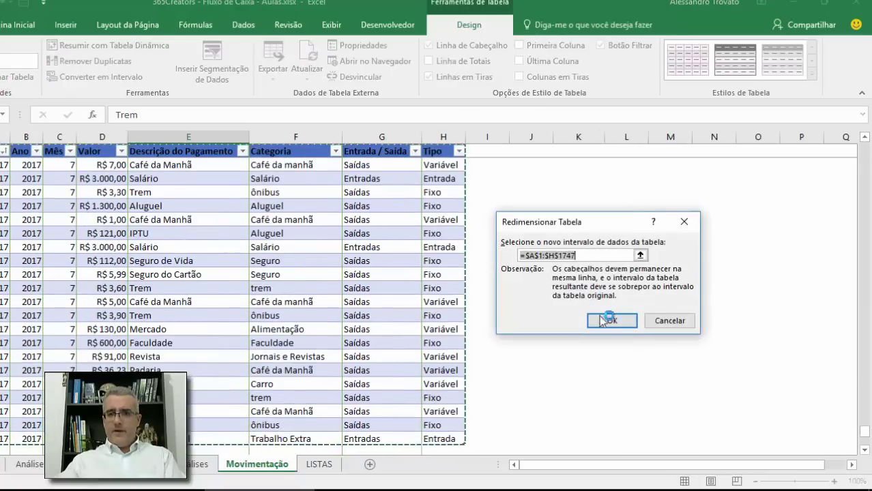
left_click(613, 322)
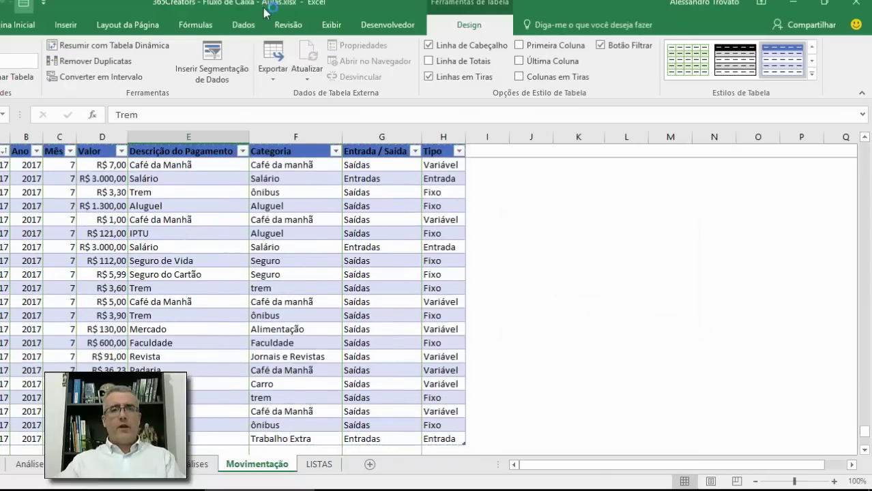
Step: Return to the Análises sheet and recheck the fields available for the PivotTable at F6
left_click(140, 470)
left_click(196, 469)
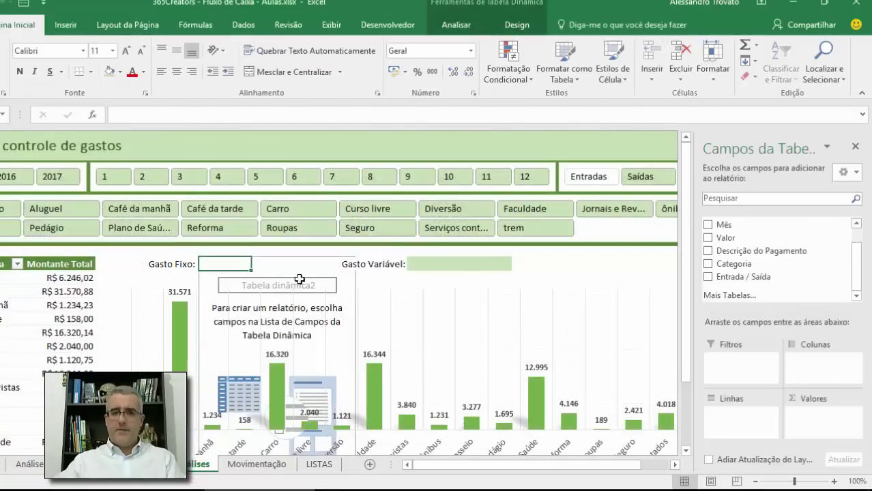
left_click_drag(785, 269, 266, 340)
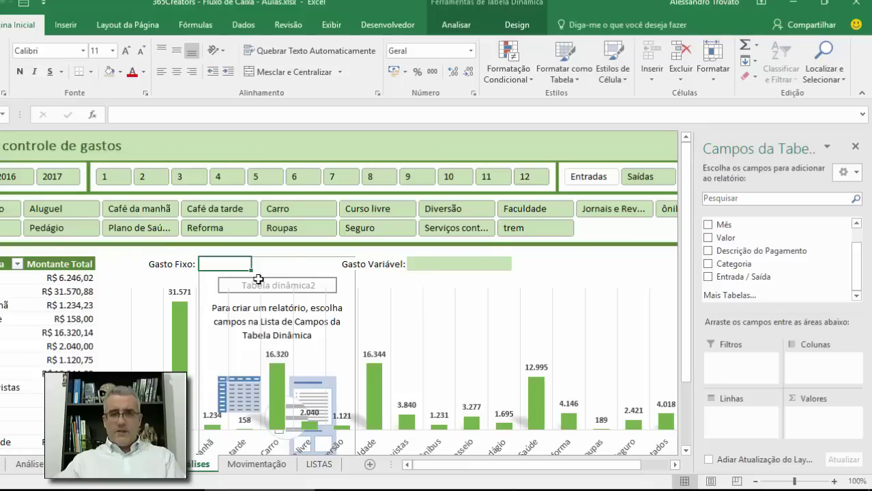
Step: Refresh the PivotTable at F6 and filter its Tipo field to show only Fixo
left_click(456, 24)
left_click(432, 55)
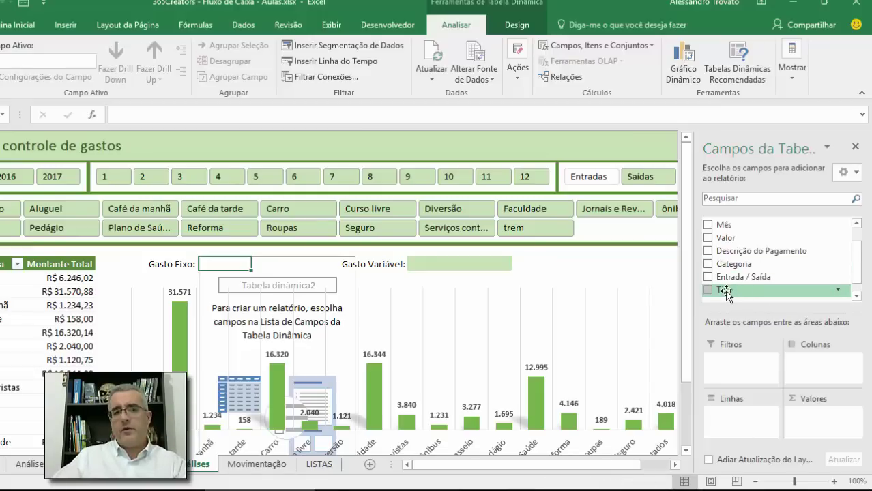
left_click(838, 292)
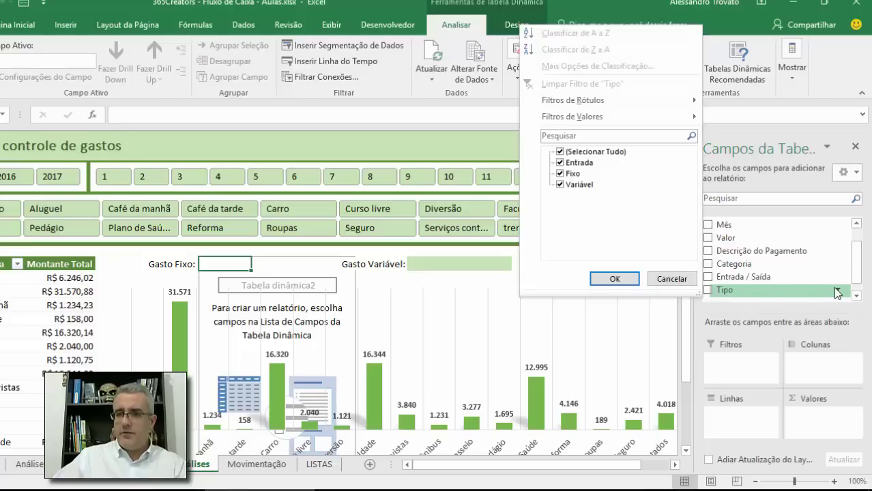
left_click(560, 151)
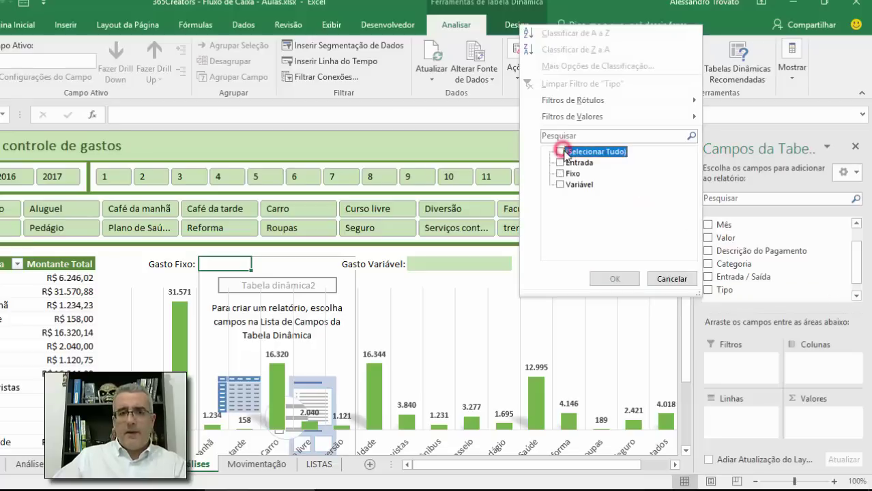
left_click(561, 173)
left_click(631, 277)
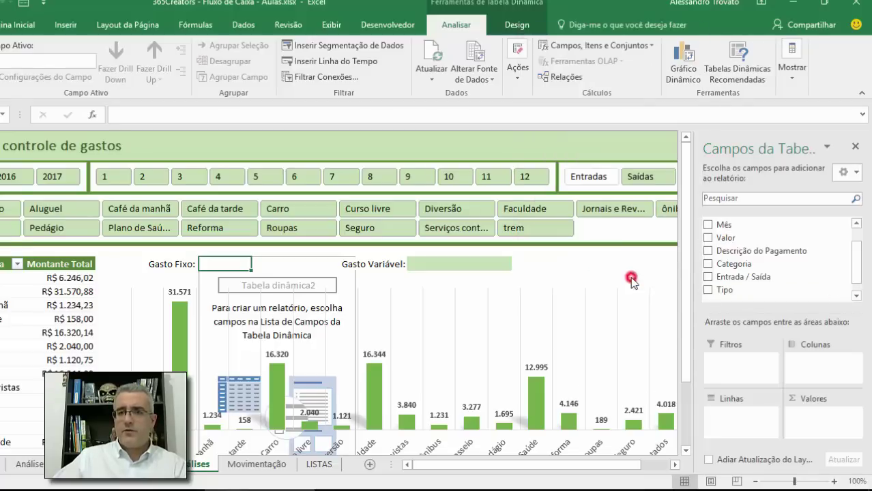
Step: Add Valor to the PivotTable's values, and disable expand/collapse buttons, contextual tooltips, and field captions with filter drop-downs in its display options
left_click_drag(726, 238, 781, 409)
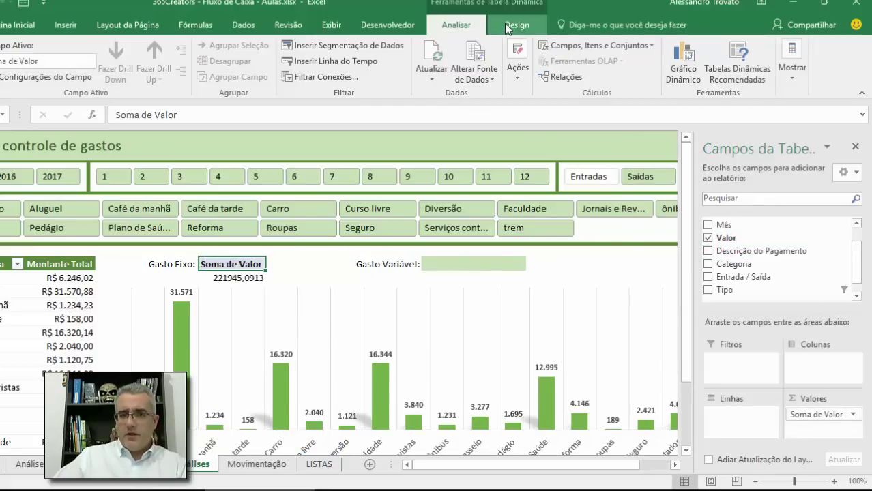
left_click(0, 67)
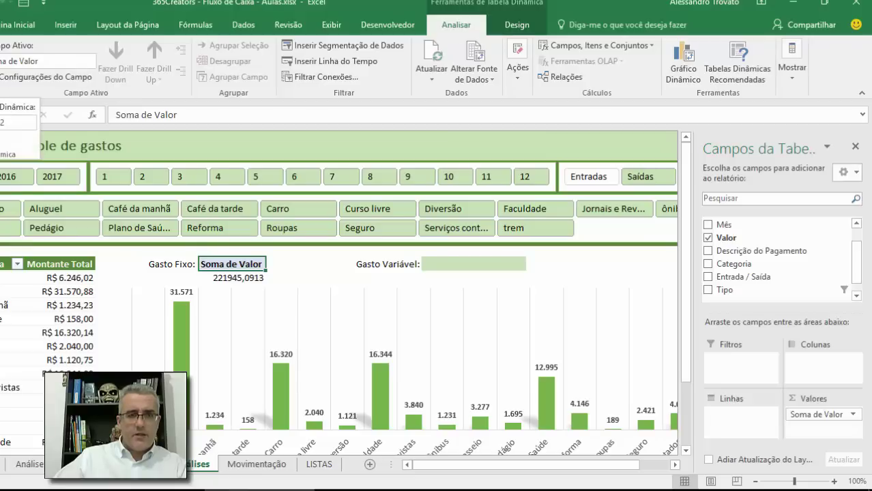
left_click(0, 139)
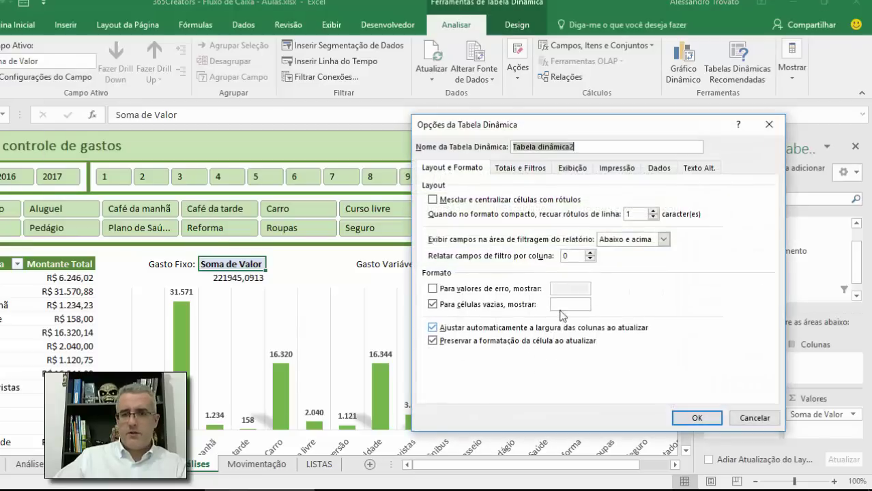
left_click(573, 168)
left_click(495, 199)
left_click(498, 221)
left_click(501, 257)
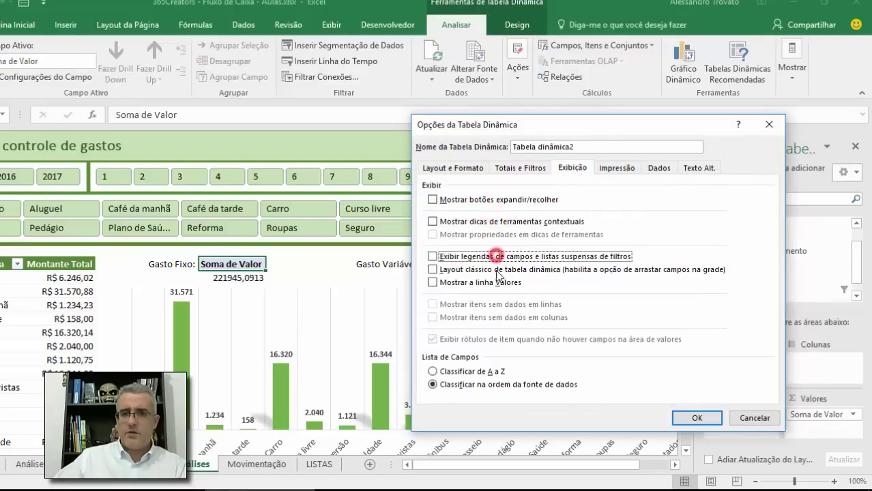
left_click(697, 418)
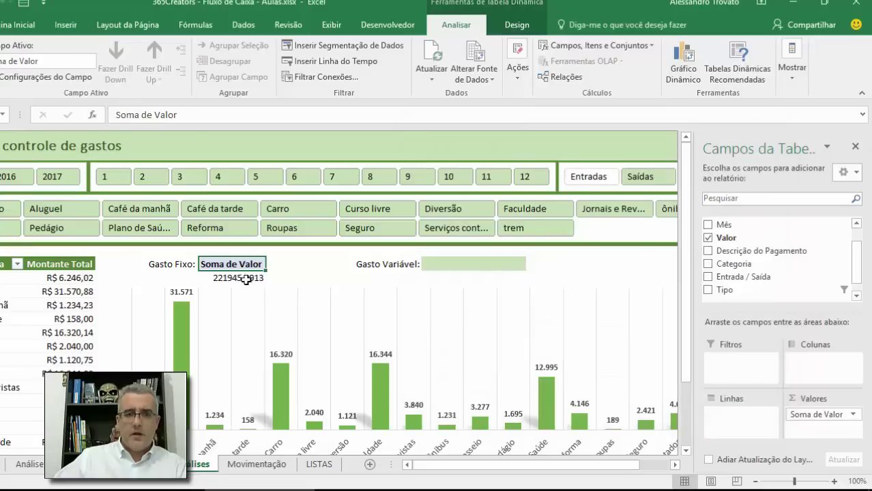
Step: Turn off the PivotTable's grand totals for both rows and columns
left_click(517, 25)
left_click(0, 63)
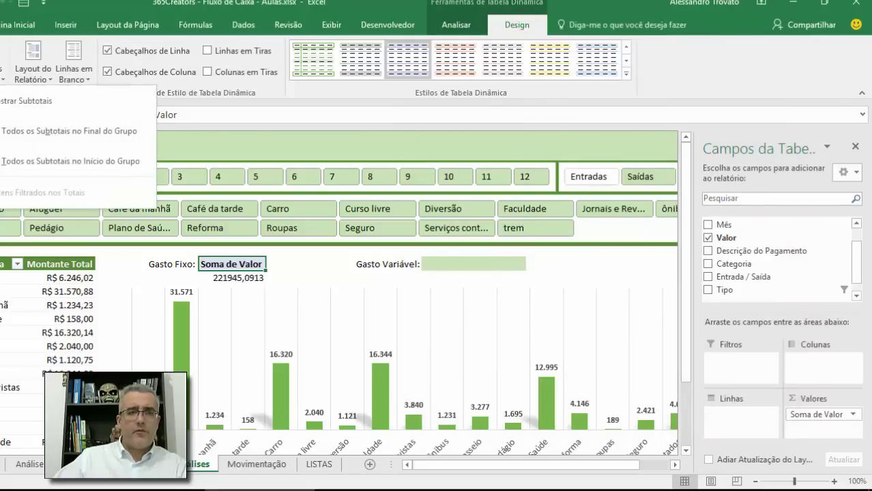
left_click(0, 62)
left_click(2, 65)
left_click(13, 101)
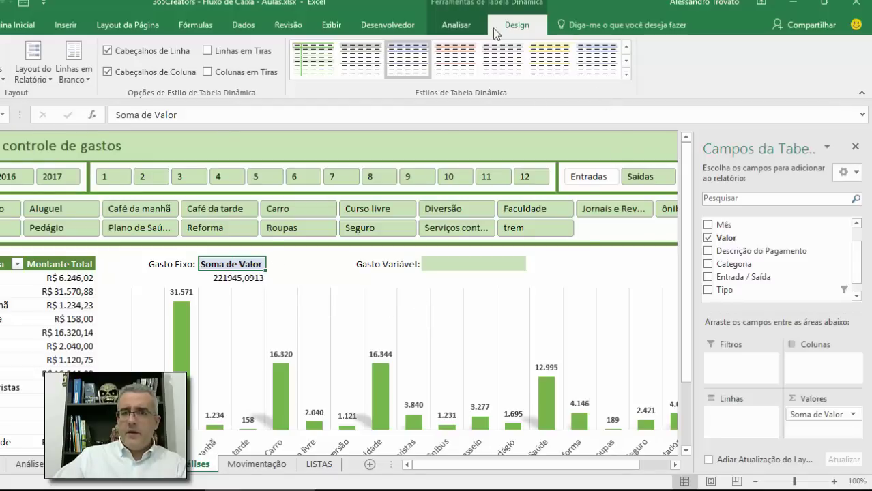
Step: Disable sorting by custom lists and automatic column-width adjustment on update in the PivotTable options
left_click(456, 25)
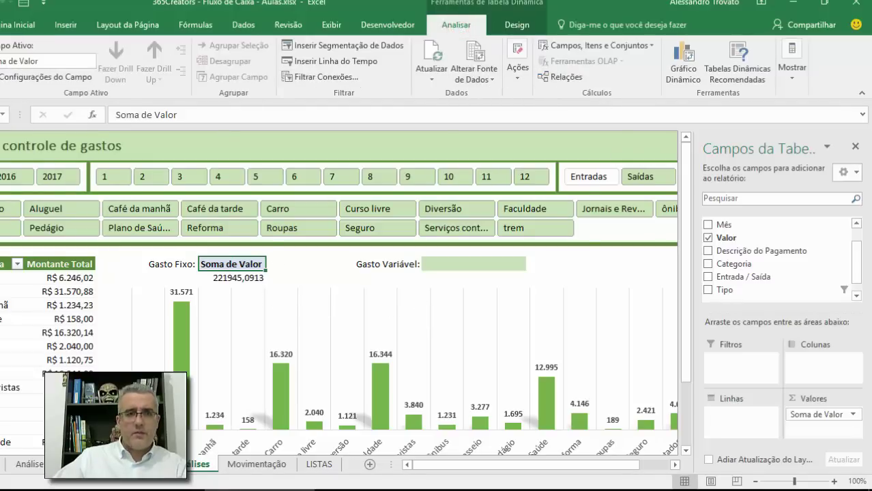
left_click(4, 152)
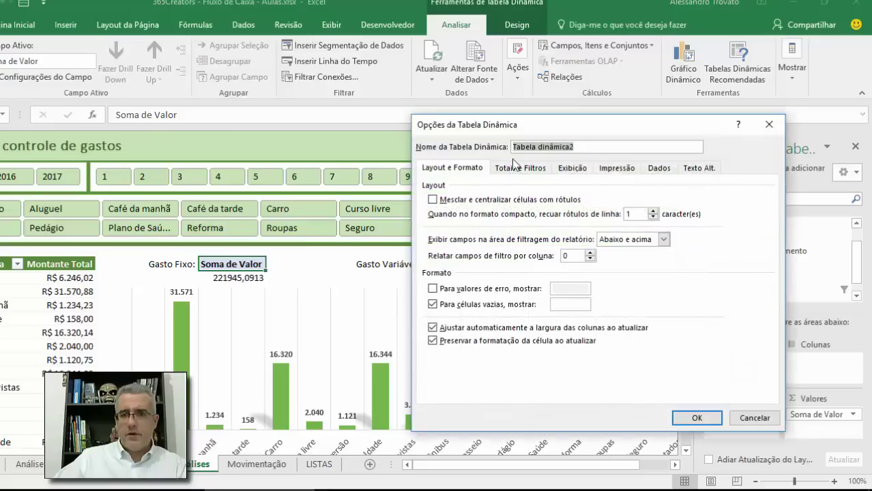
left_click(520, 167)
left_click(487, 286)
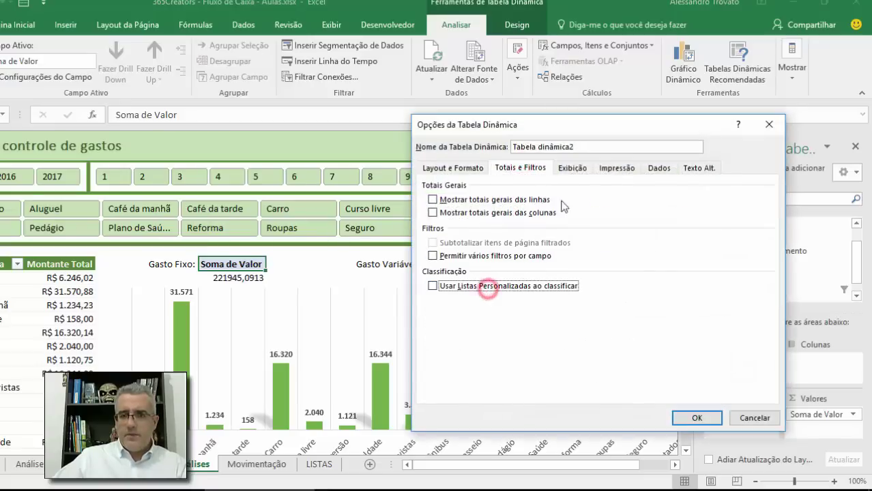
left_click(572, 167)
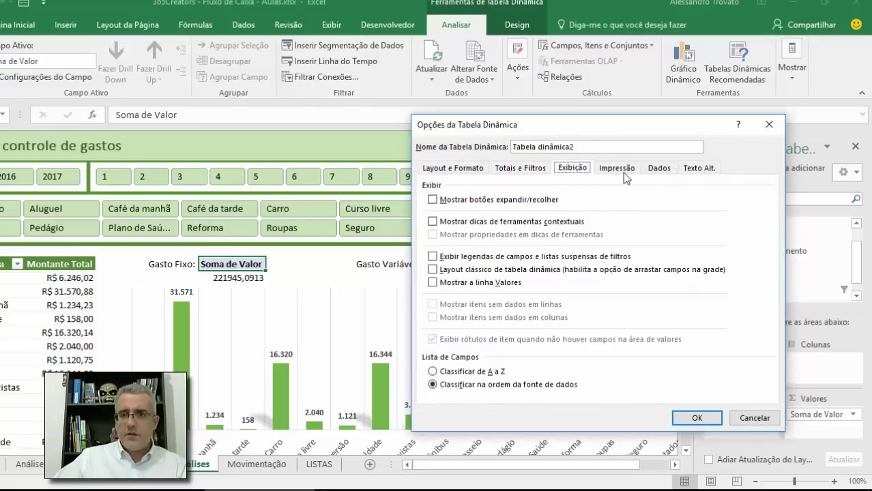
left_click(622, 169)
left_click(467, 168)
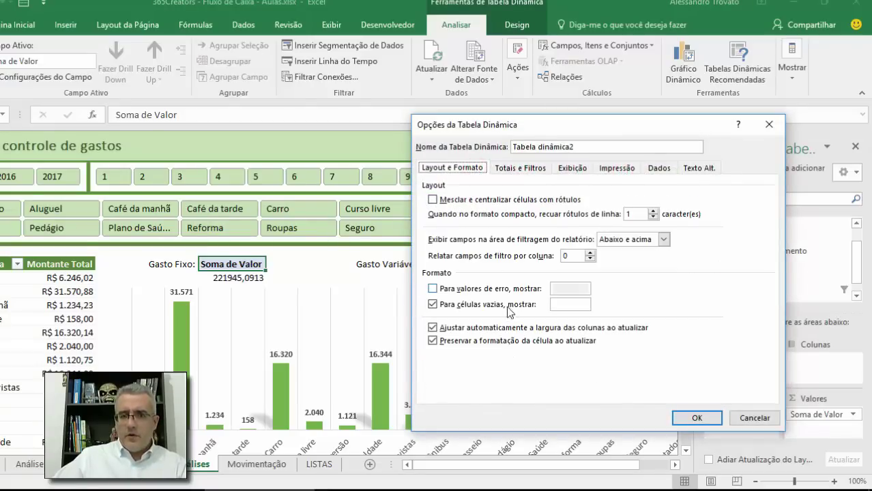
left_click(531, 329)
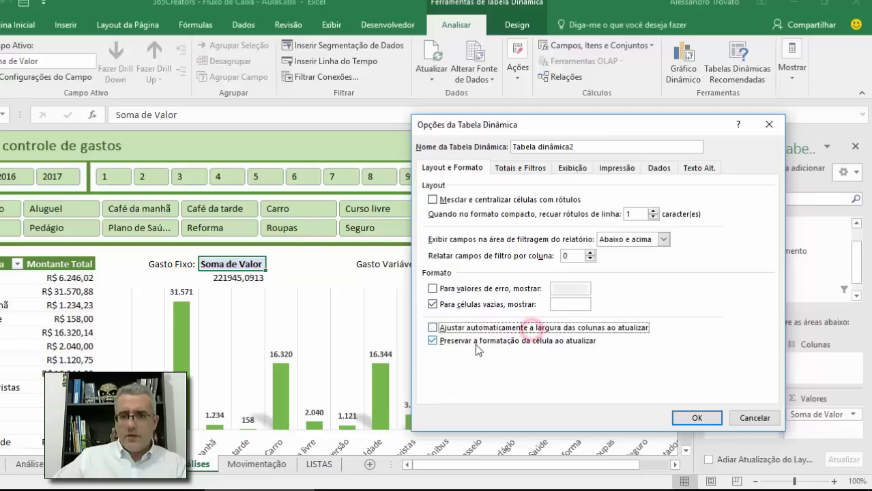
left_click(514, 168)
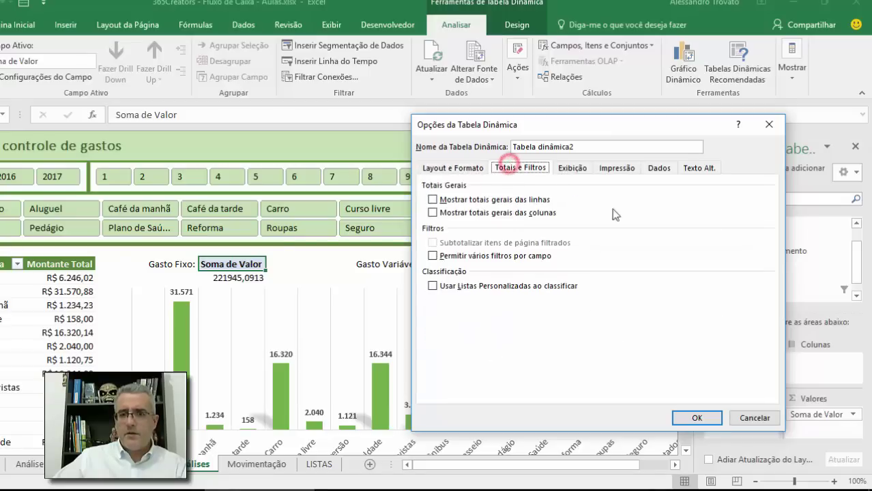
left_click(696, 418)
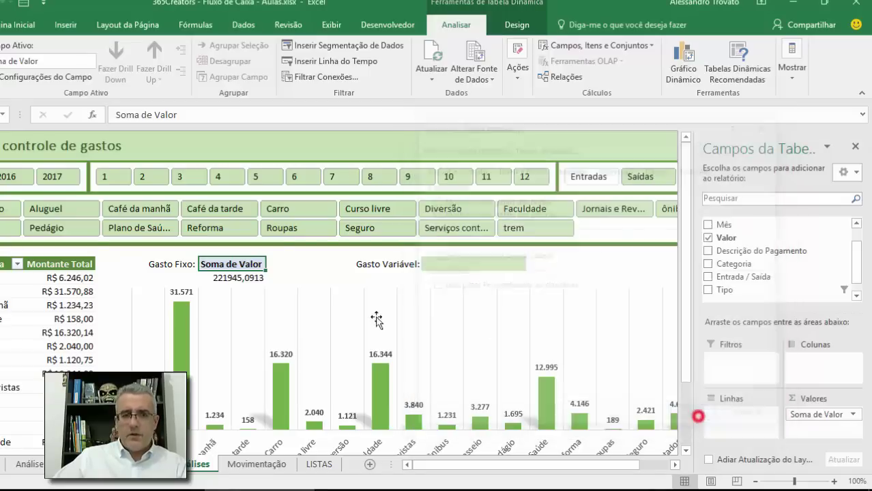
Step: Rename the PivotTable's Soma de Valor header to Gasto Fixo
left_click(230, 264)
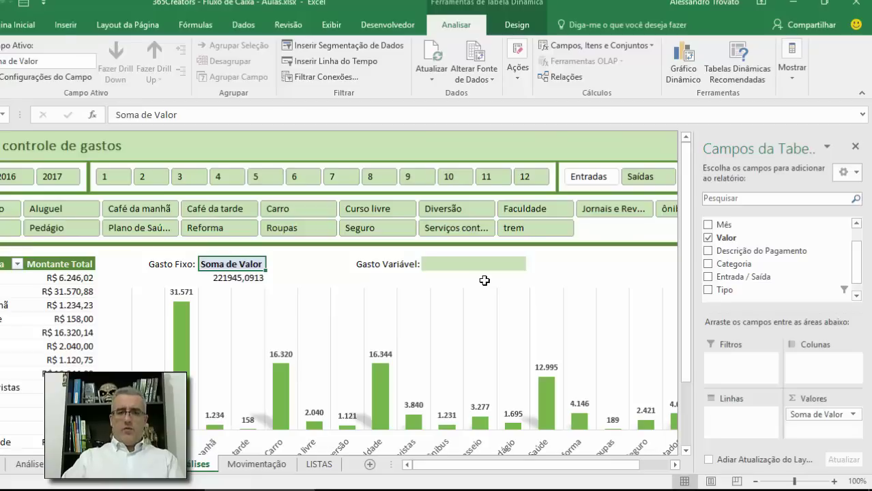
key("Left")
key("Right")
type("Ga")
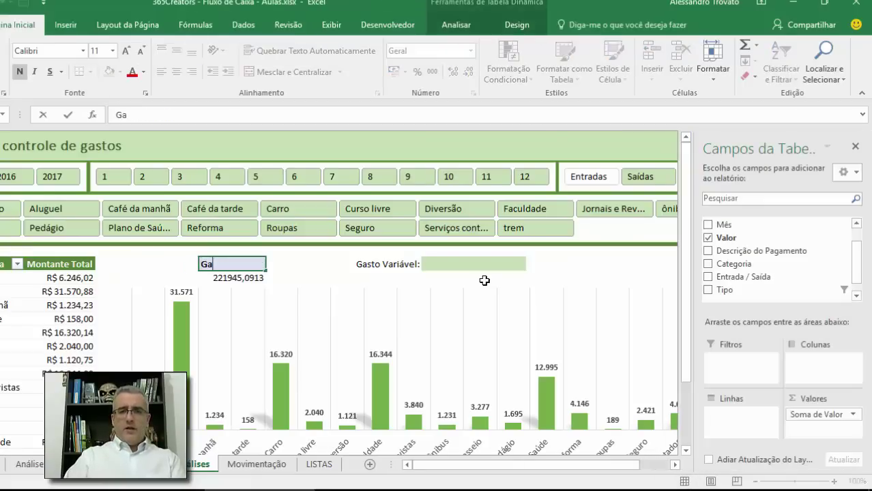
type("sto Fixo")
key("Return")
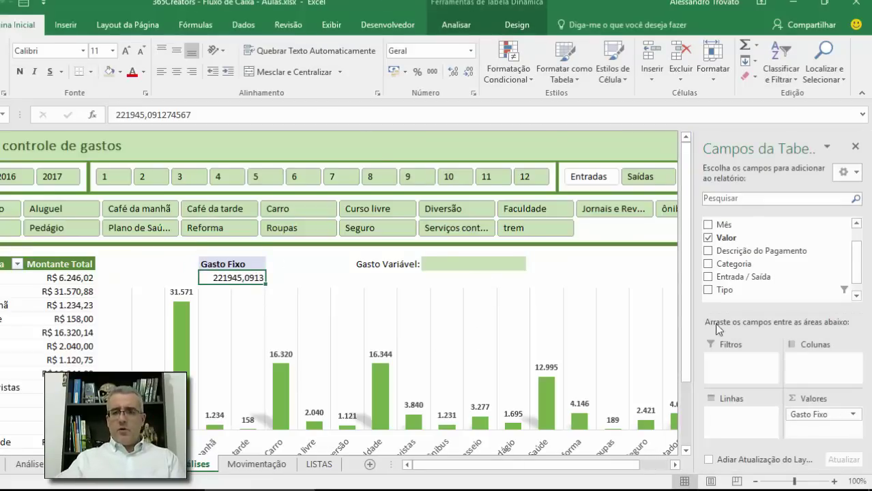
Step: Format the Gasto Fixo value field as Moeda with the R$ symbol and 2 decimal places
left_click(853, 414)
left_click(794, 398)
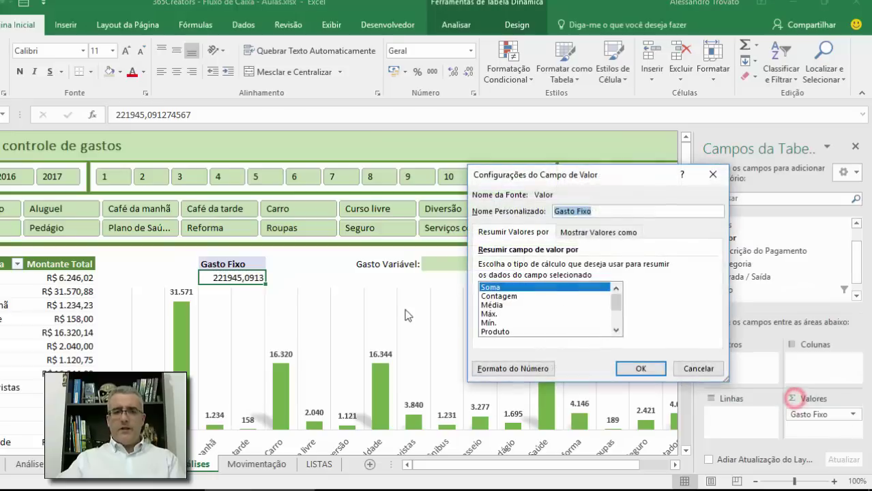
left_click(505, 369)
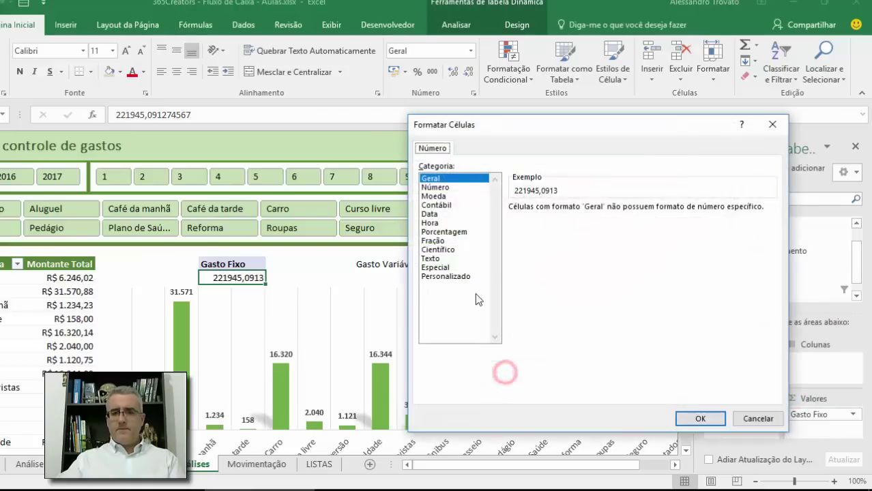
left_click(444, 197)
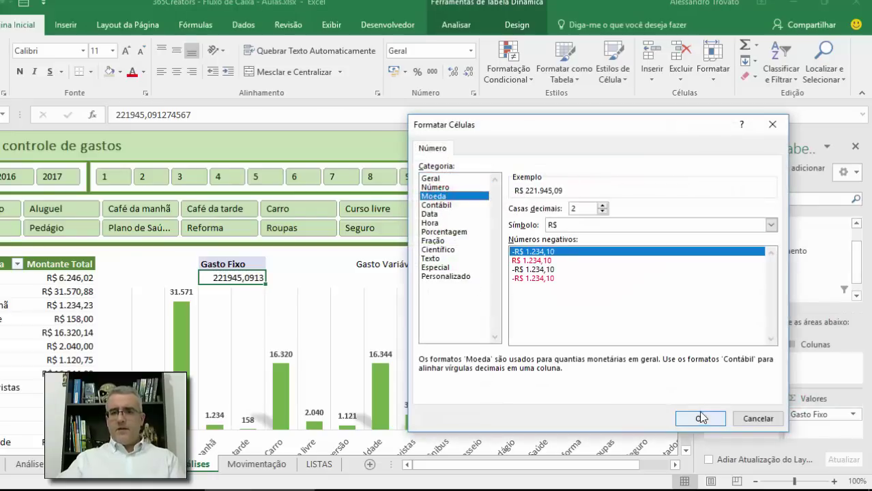
left_click(700, 419)
left_click(641, 368)
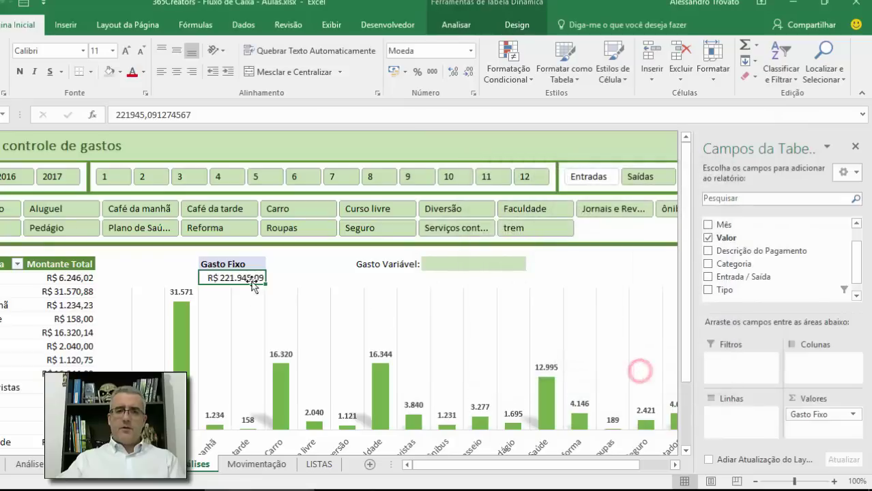
Step: Centre the Gasto Fixo header and set the borders of the header and value cells
left_click(251, 265)
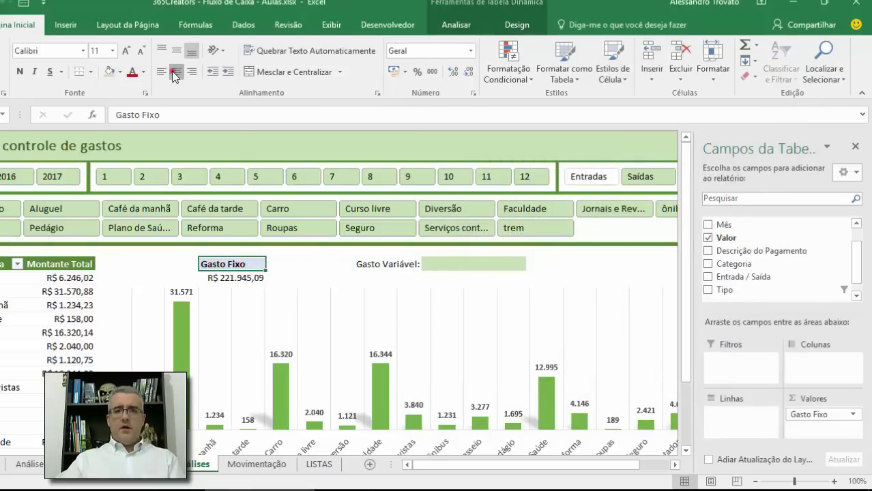
left_click(281, 281)
left_click(244, 279)
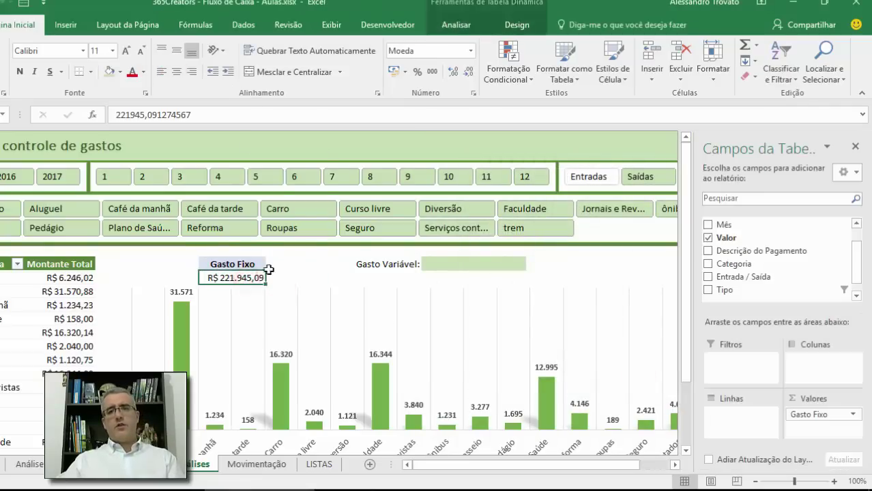
left_click_drag(242, 263, 243, 278)
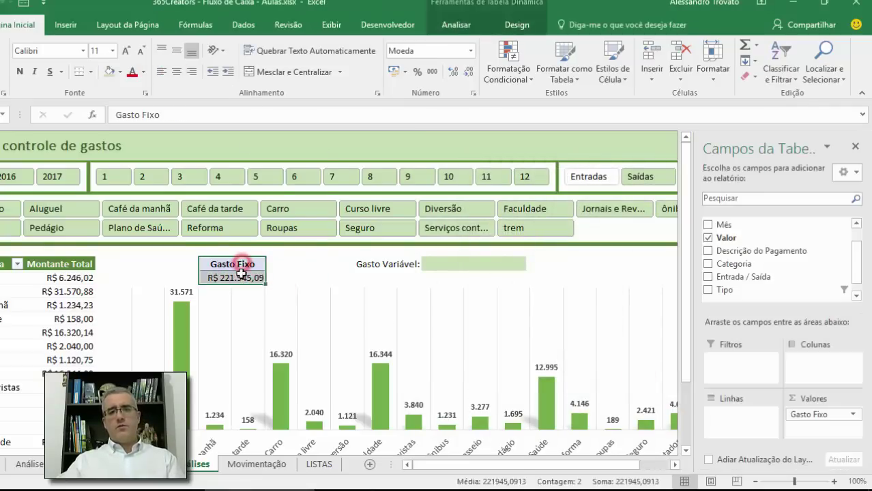
left_click(91, 73)
left_click(111, 173)
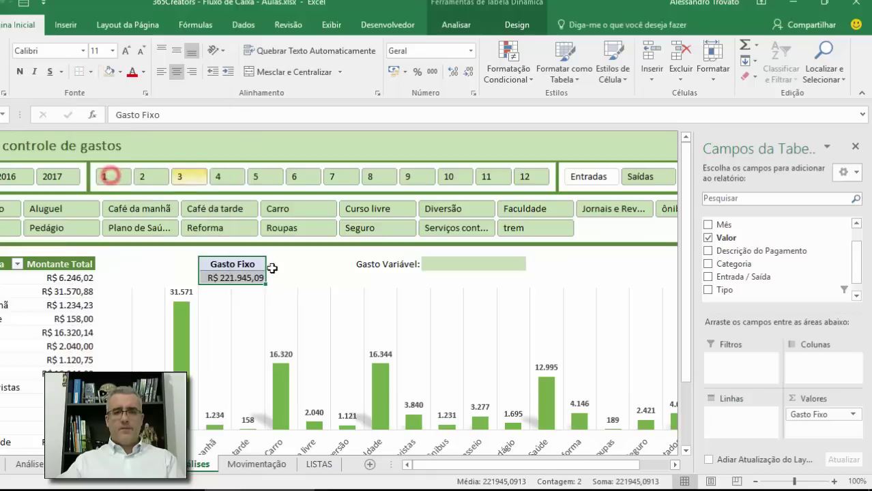
left_click(303, 281)
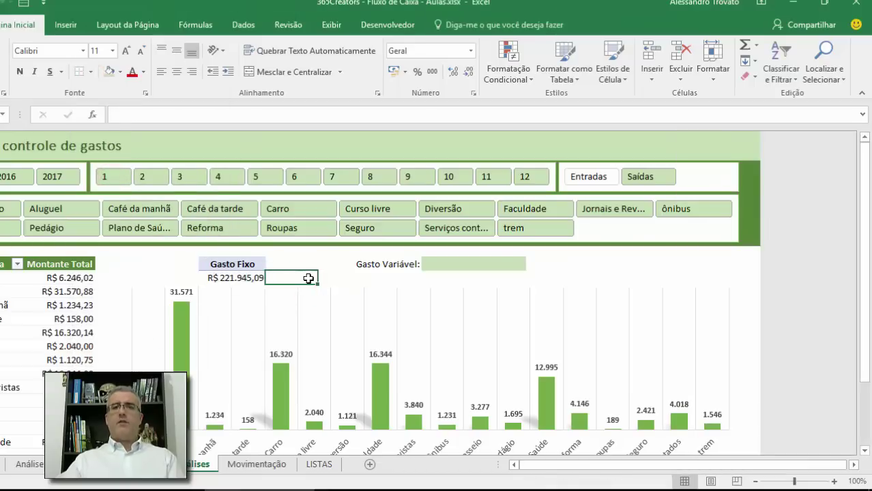
Step: Try to clear the merged Gasto Variável value cell by pasting the blank adjacent cell over it
left_click(431, 275)
left_click(445, 264)
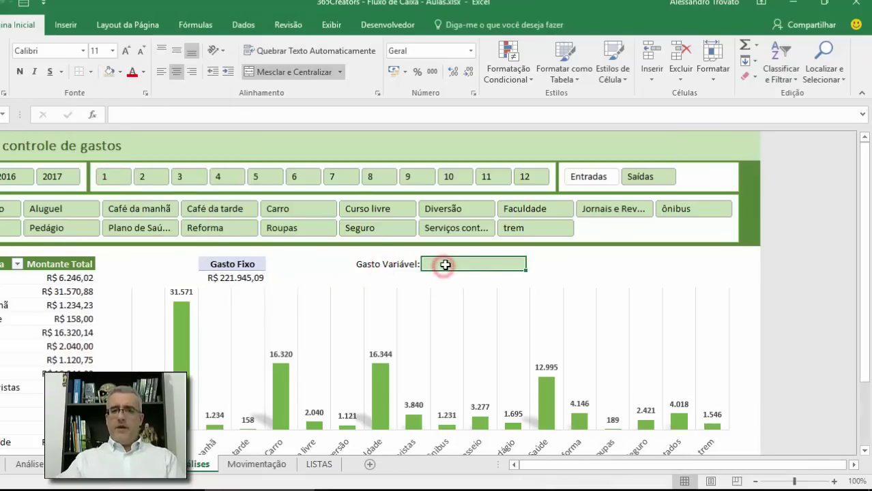
key("Right")
key("ctrl+c")
key("Left")
key("ctrl+v")
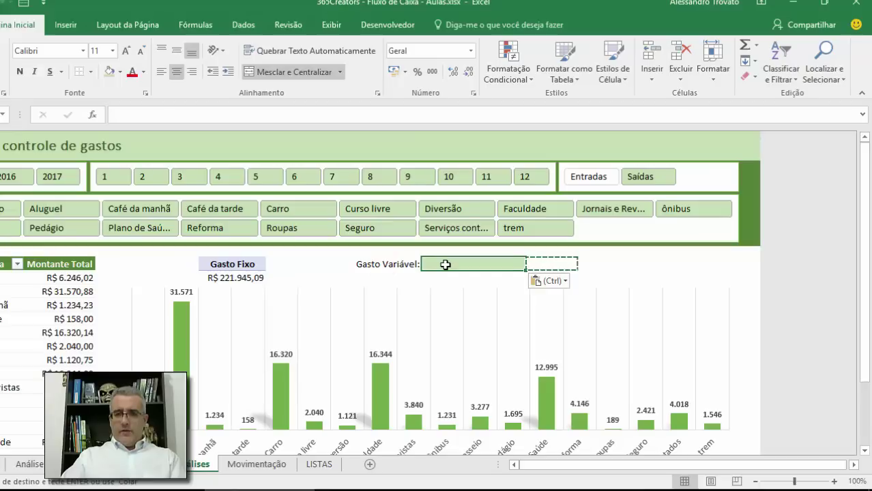
key("Escape")
Step: Unmerge the green value cells beside the Gasto Variável label
left_click(296, 74)
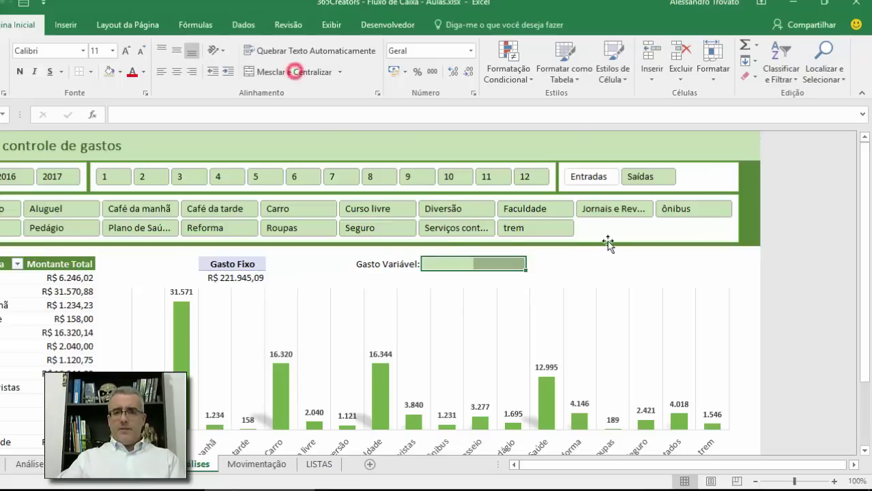
left_click(479, 264)
left_click(533, 265)
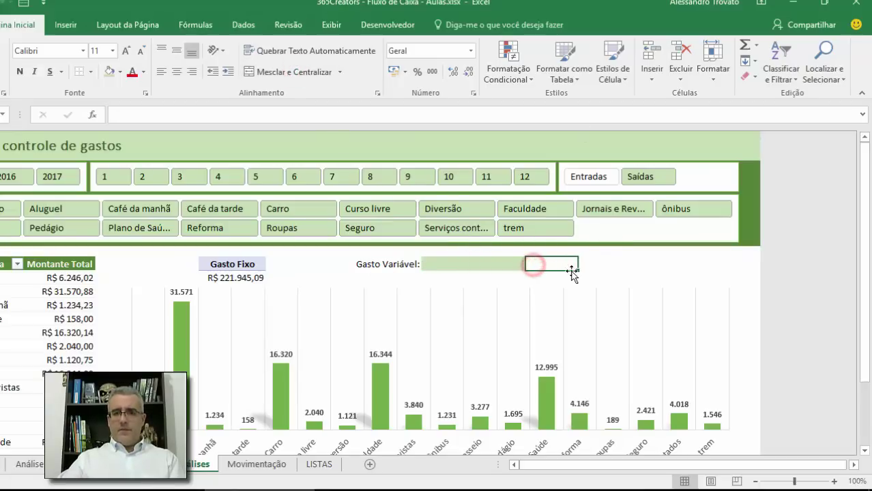
Step: Clear the green fill beside the Gasto Variável label using the blank cell, and delete the label text
left_click_drag(578, 271, 405, 267)
left_click(399, 265)
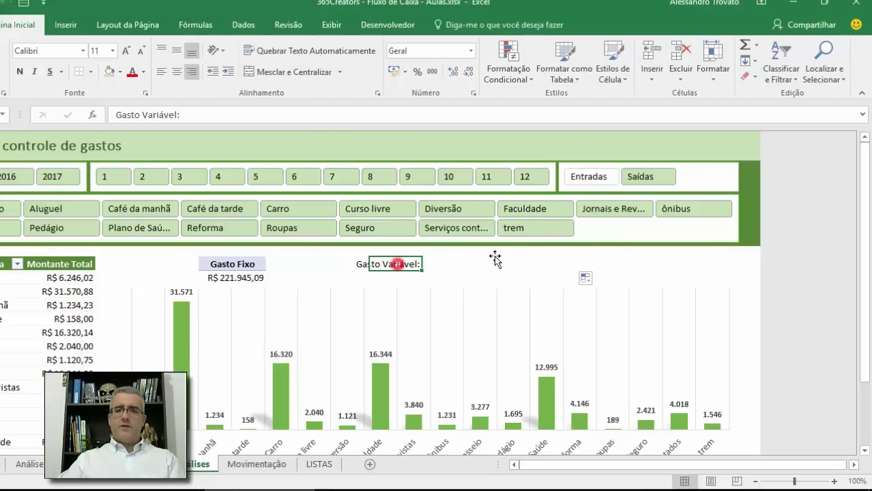
key("Delete")
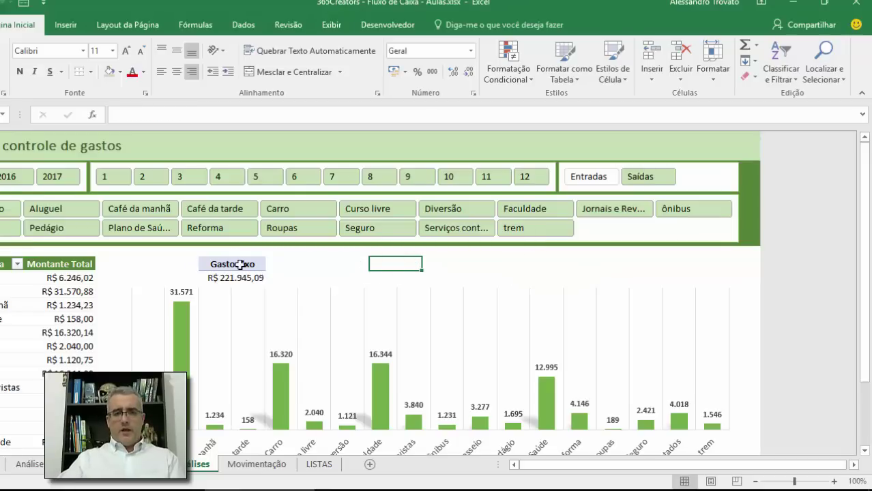
Step: Create a PivotTable from tbdados on the existing sheet at Análises!$I$6
left_click(65, 25)
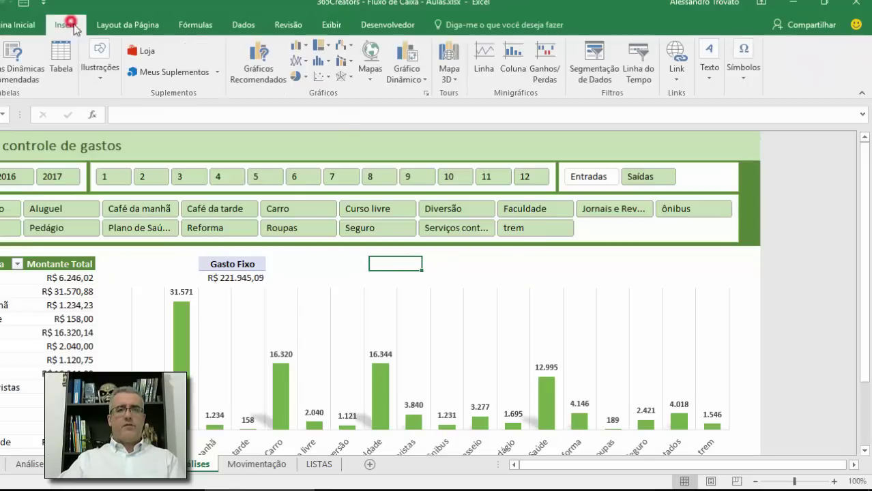
left_click(0, 60)
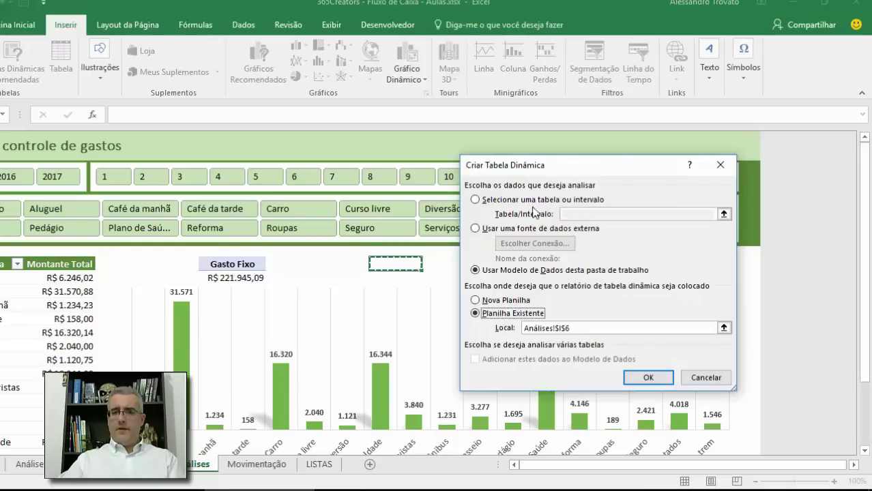
left_click(476, 199)
left_click(569, 214)
type("tbdados")
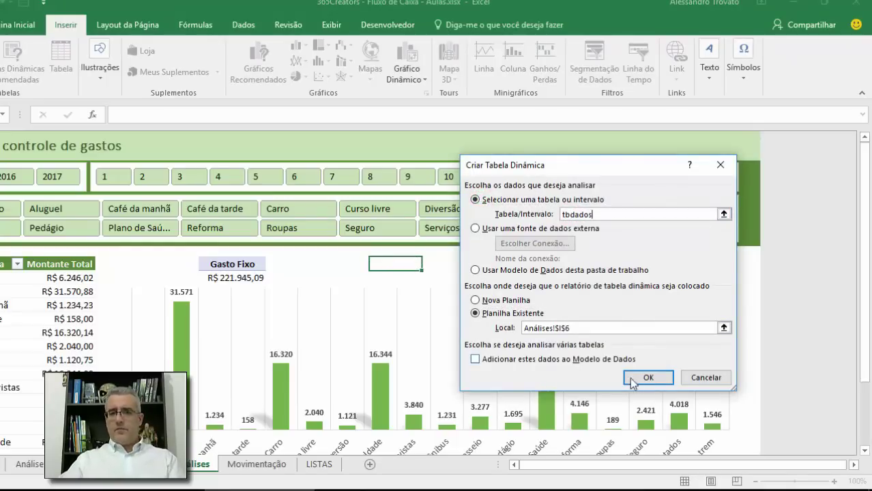
left_click(647, 378)
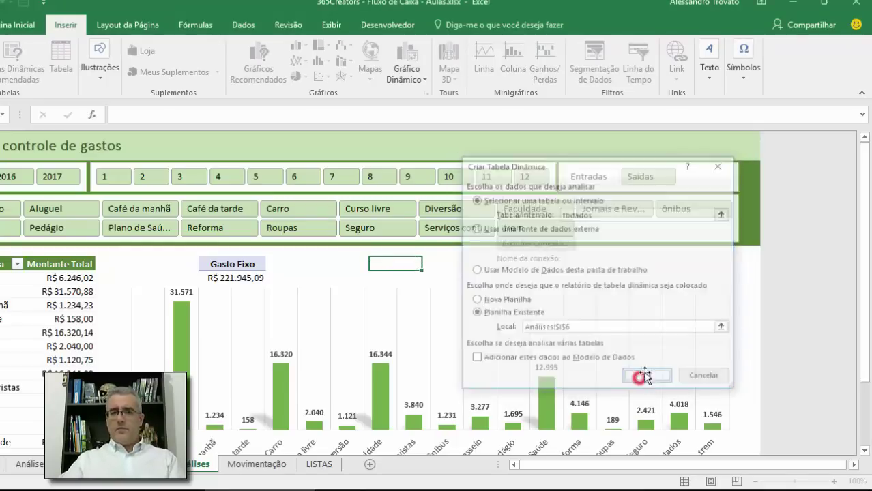
Step: Filter the Tipo field of the new PivotTable to show only Variável
scroll(754, 276, "down", 5)
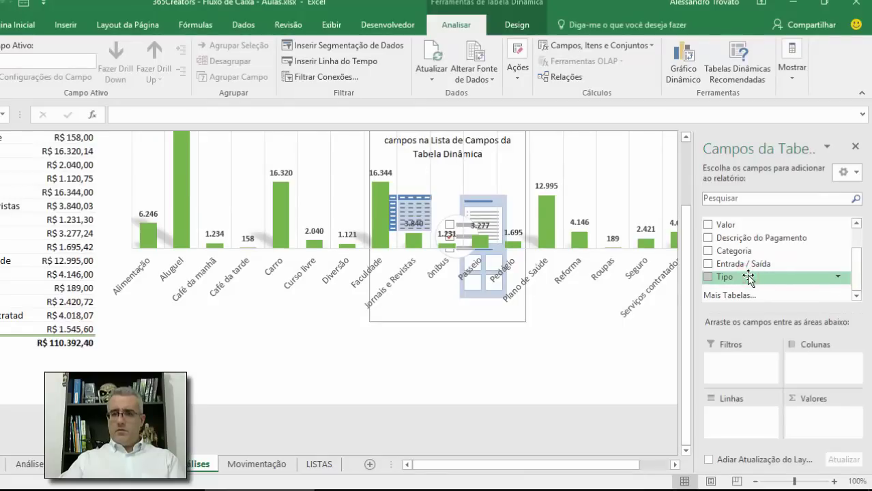
left_click_drag(749, 276, 772, 280)
left_click(839, 277)
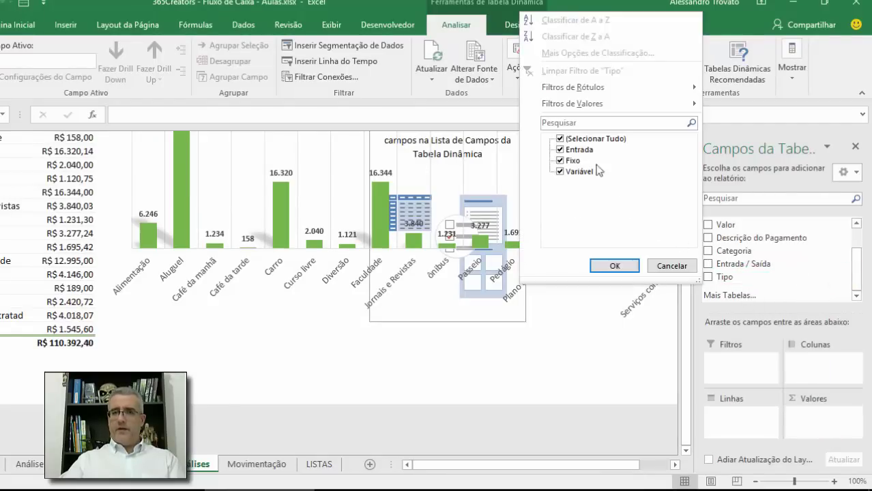
left_click(560, 139)
left_click(560, 171)
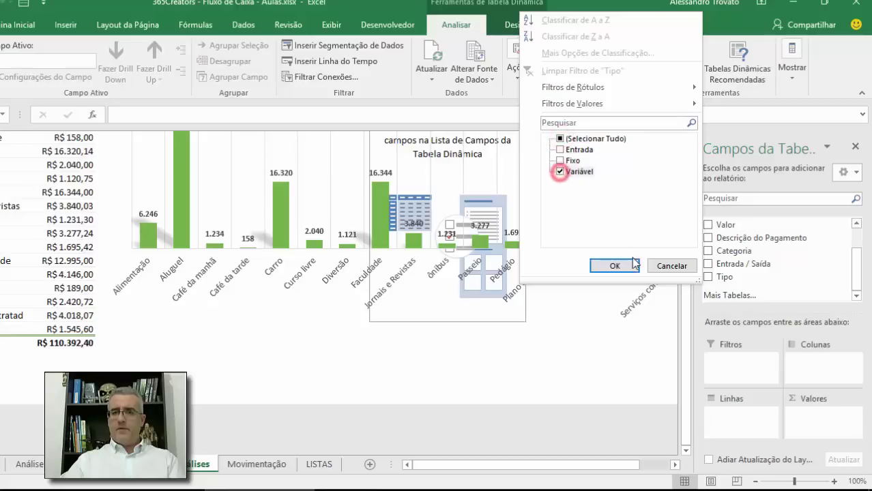
left_click(615, 266)
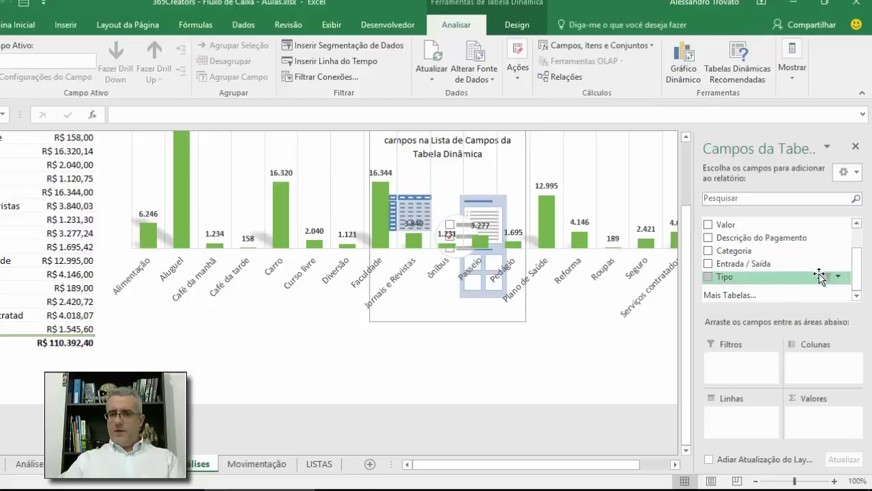
Step: Add Valor as a summed value to the new PivotTable and filter the dashboard to a single year
scroll(819, 280, "up", 1)
left_click_drag(724, 261, 809, 417)
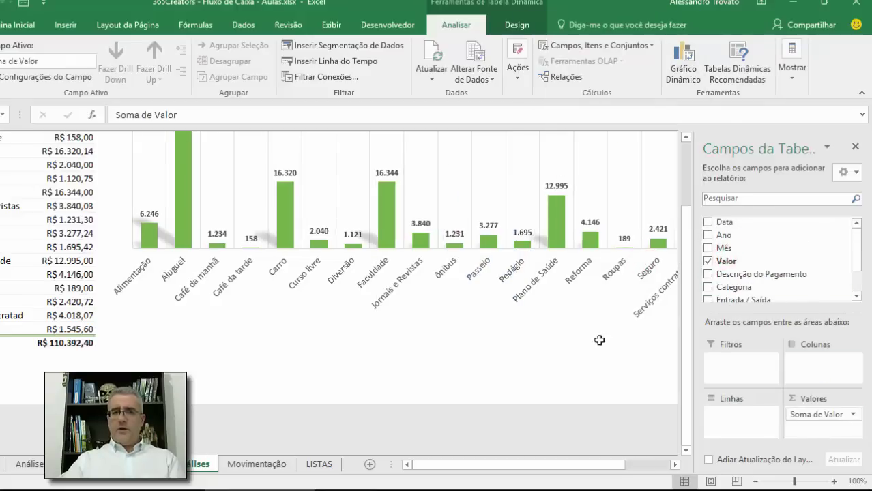
scroll(682, 180, "up", 5)
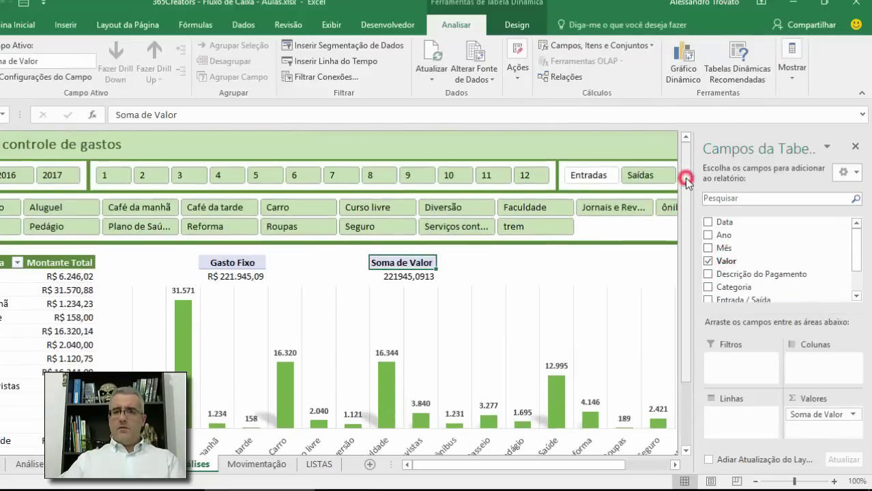
left_click(424, 277)
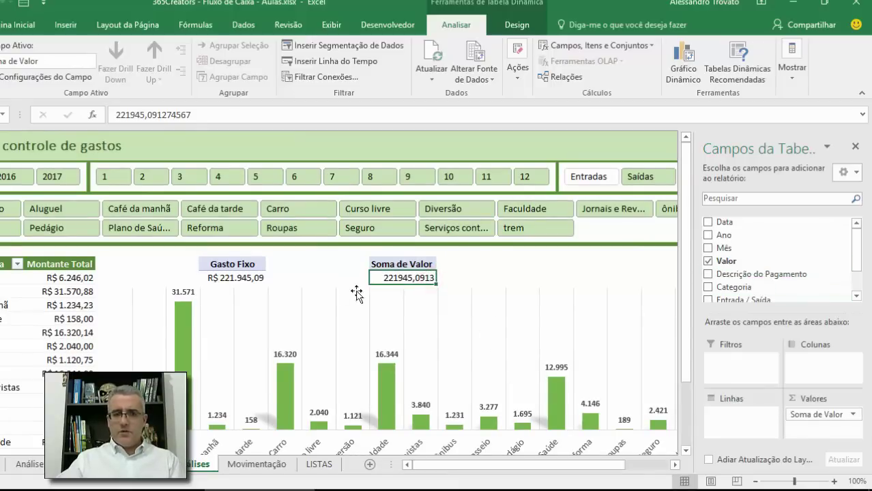
left_click(12, 179)
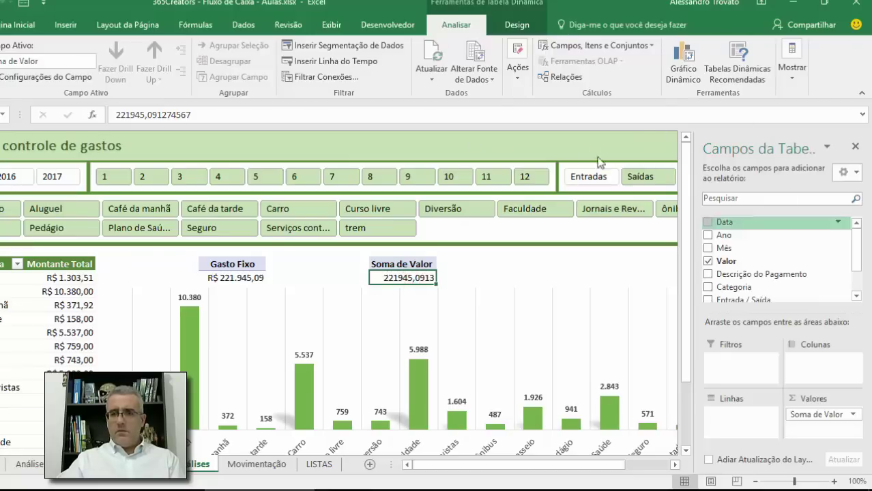
Step: Format the Soma de Valor field as Moeda with the R$ symbol and 2 decimal places, and rename its header Gasto Variável
left_click(829, 415)
left_click(814, 397)
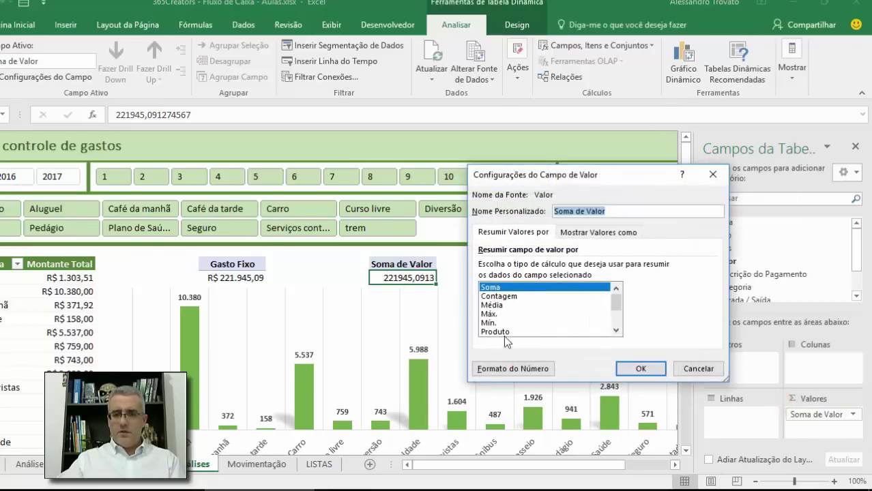
left_click(505, 367)
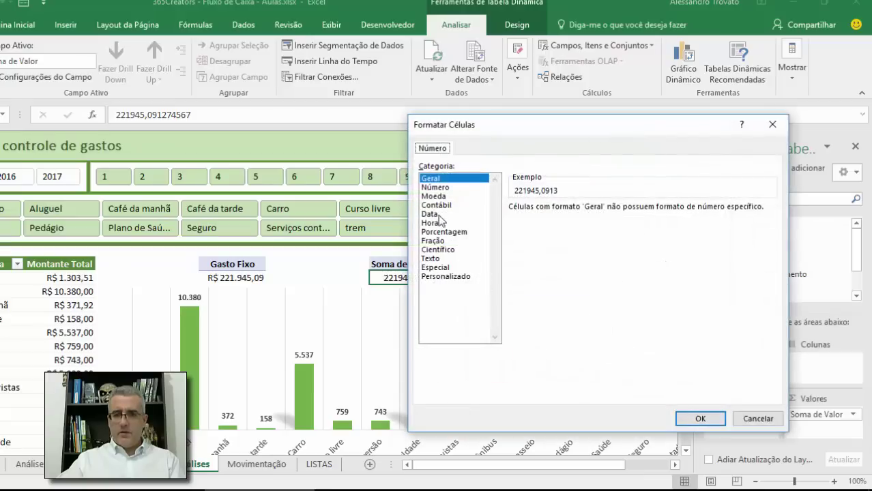
left_click(437, 187)
left_click(441, 196)
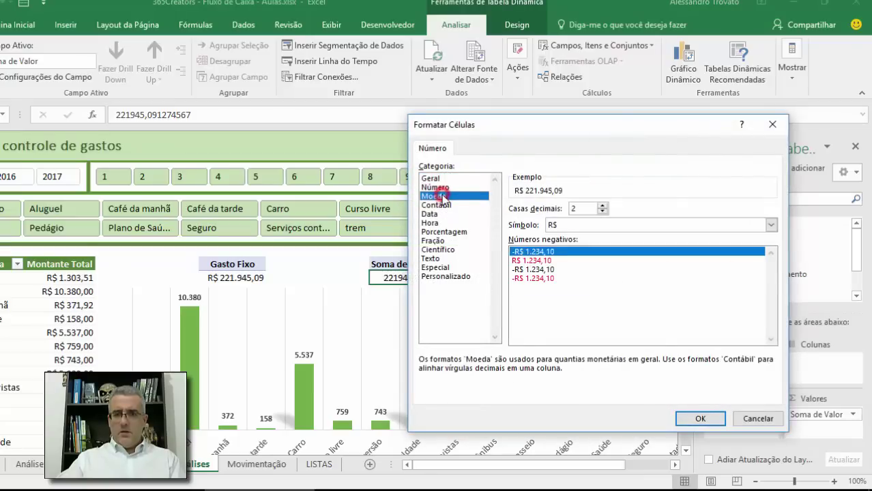
left_click(698, 421)
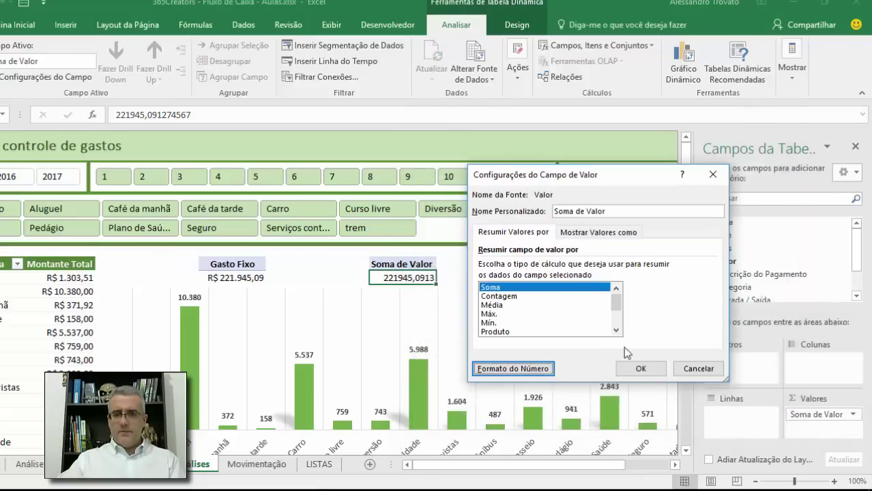
left_click(637, 365)
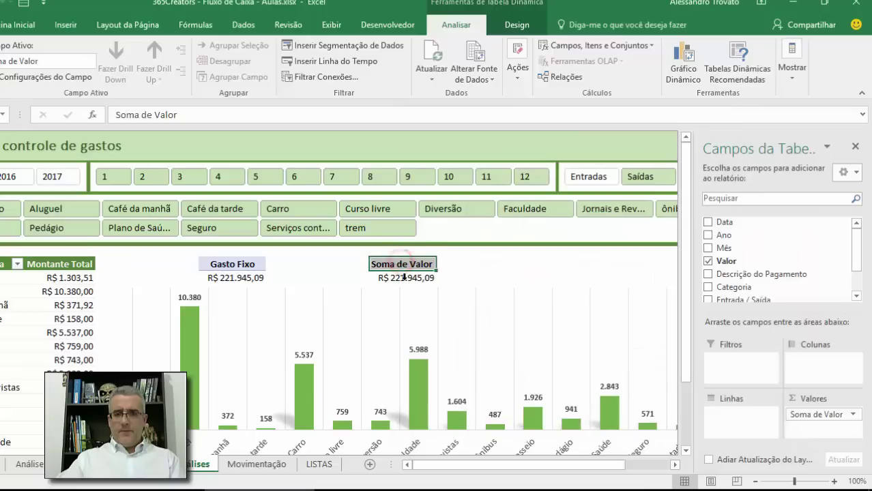
type("Gasto Variável")
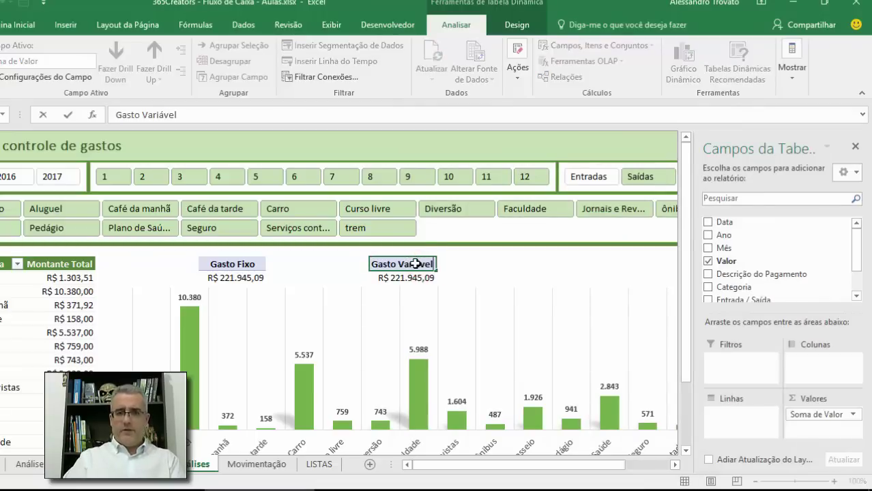
key("Return")
Step: Check the Tipo filter selections of the Gasto Fixo and Gasto Variável PivotTables and refresh the data
left_click(233, 278)
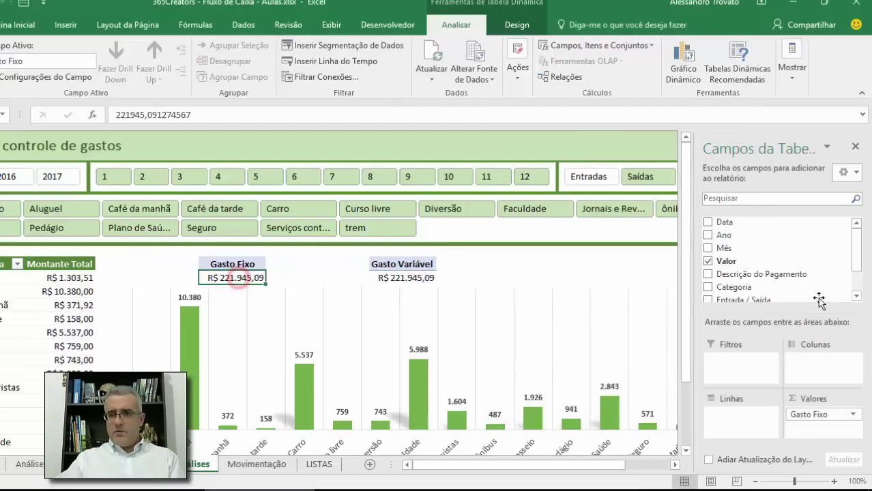
left_click(856, 280)
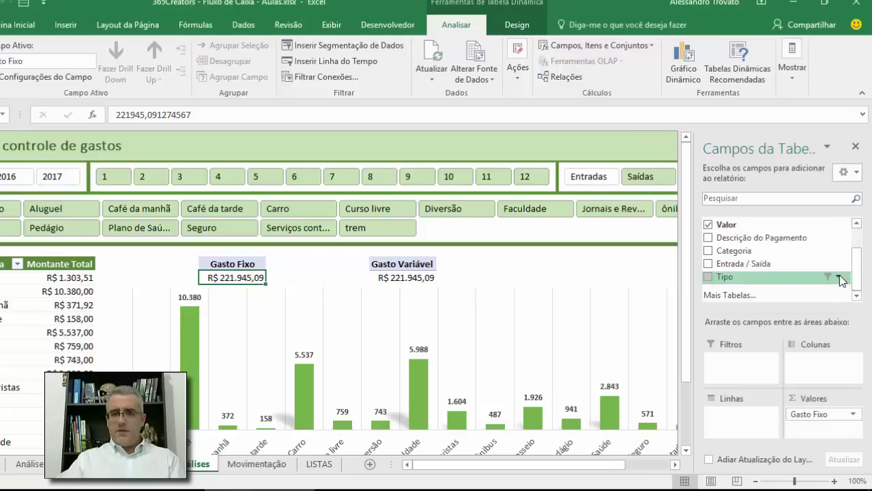
left_click(843, 278)
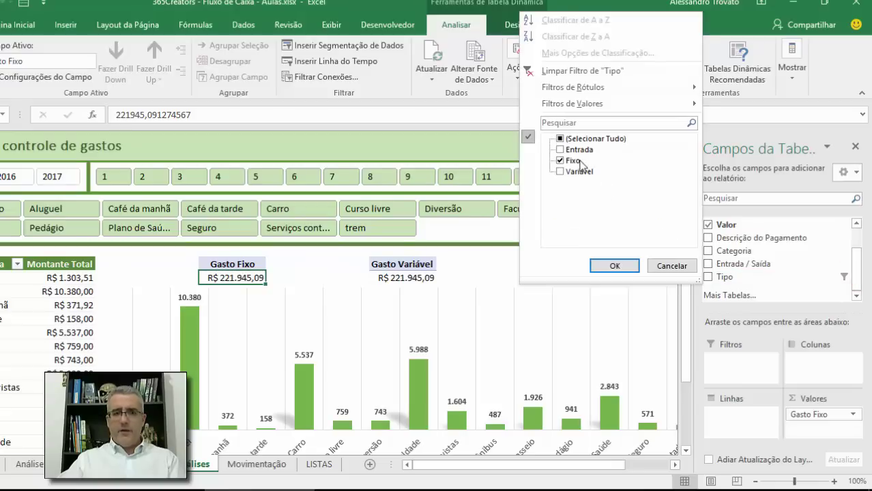
key("Escape")
left_click(374, 280)
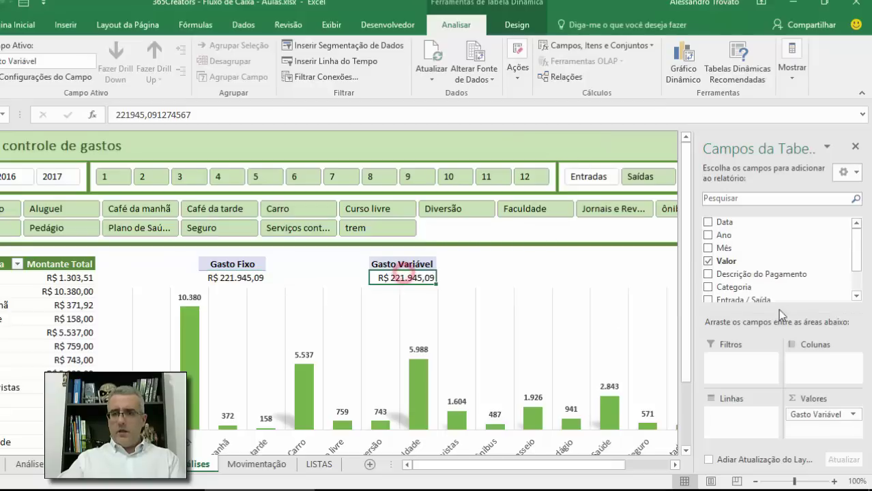
left_click(856, 287)
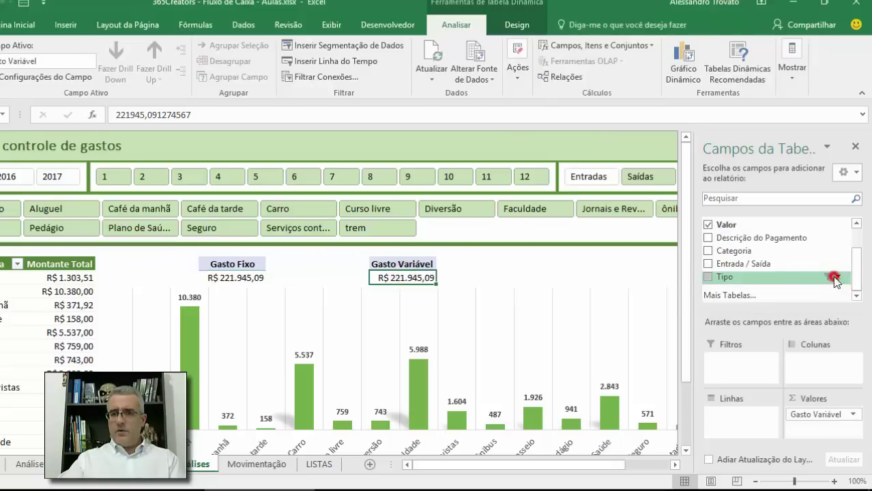
left_click(834, 277)
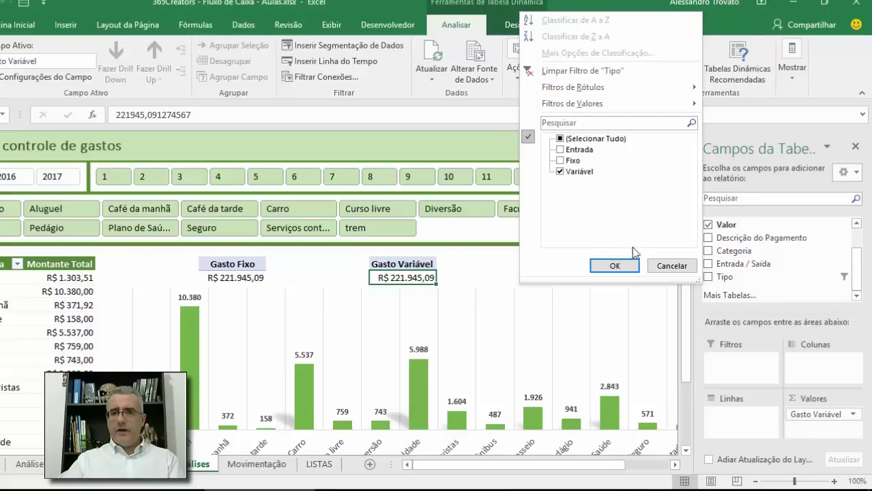
left_click(613, 267)
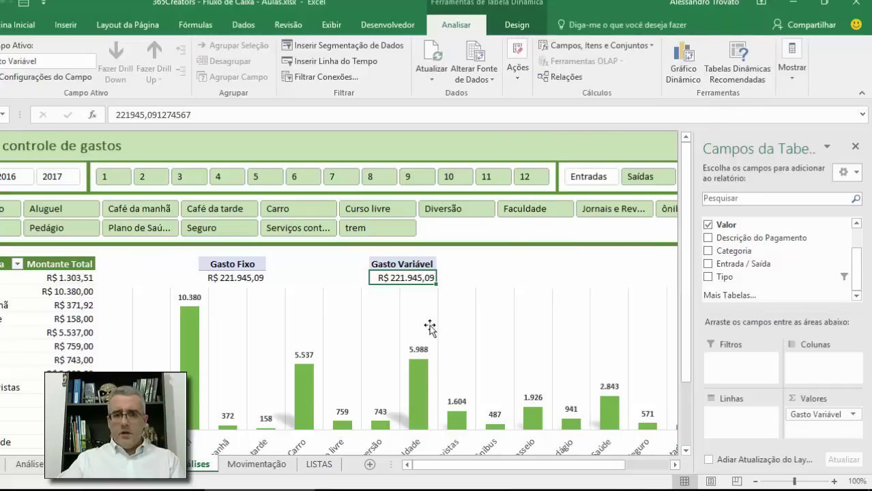
left_click(432, 59)
left_click(340, 320)
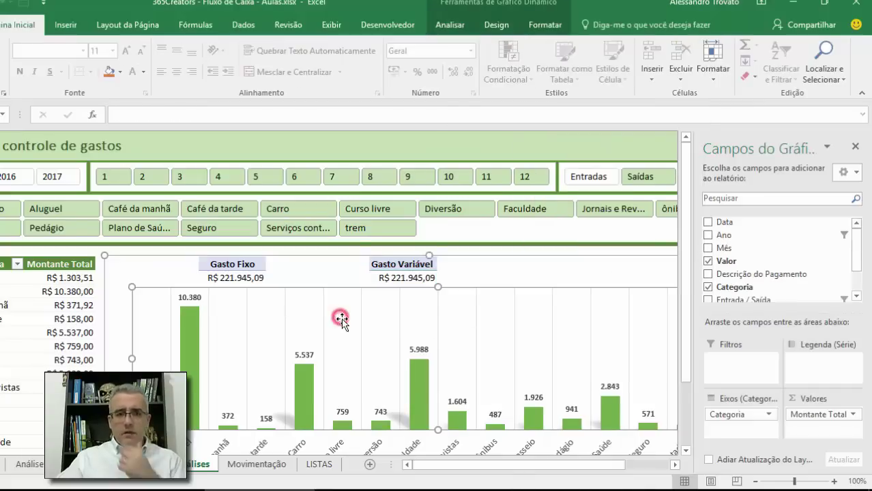
left_click(16, 346)
scroll(47, 363, "down", 2)
scroll(48, 362, "down", 1)
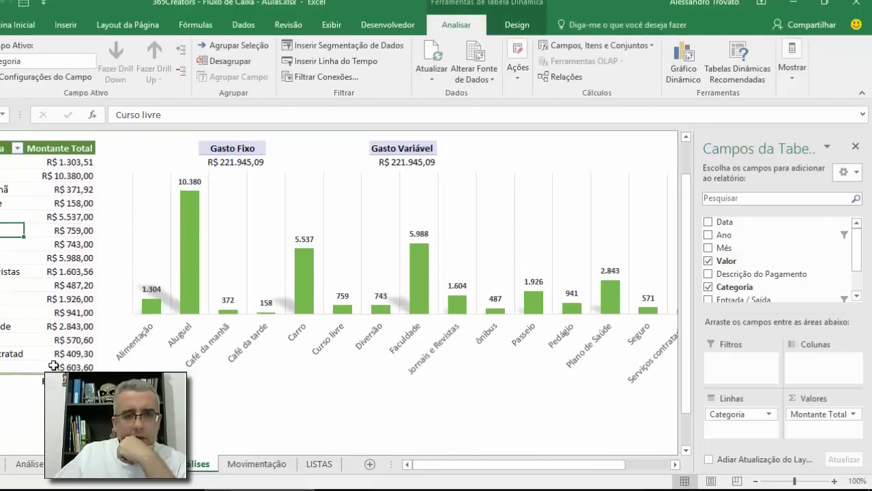
scroll(211, 375, "up", 3)
left_click(243, 281)
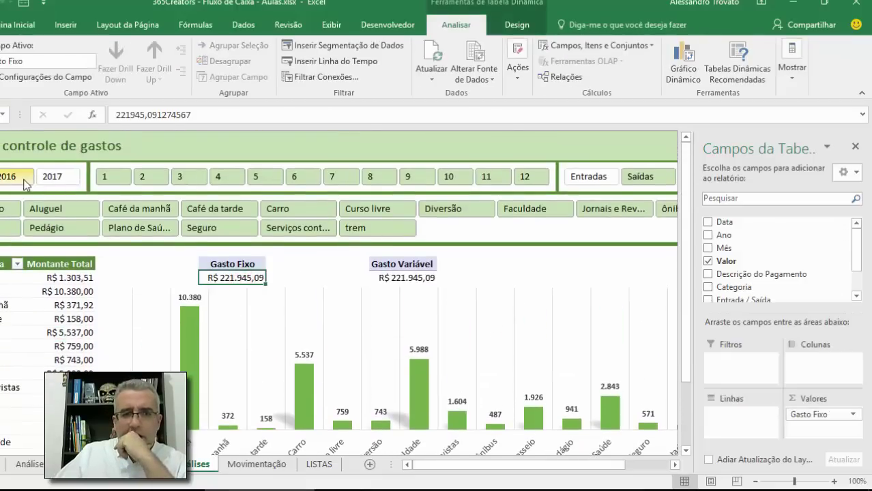
Step: Connect the Ano slicer to Tabela dinâmica2 and Tabela dinâmica3 as well
left_click(66, 168)
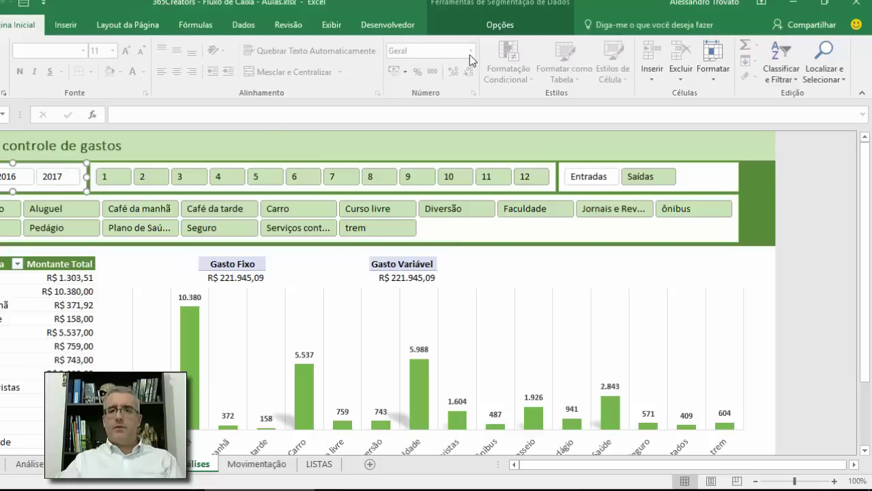
left_click(499, 26)
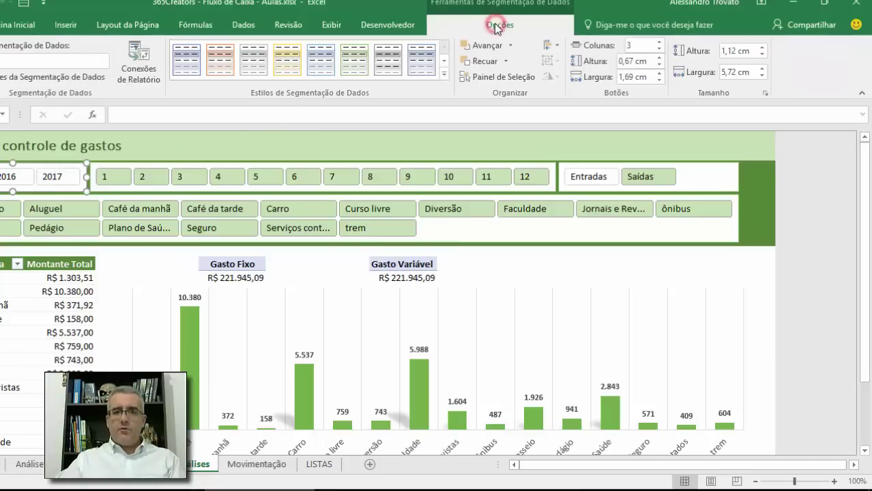
left_click(139, 62)
left_click(445, 301)
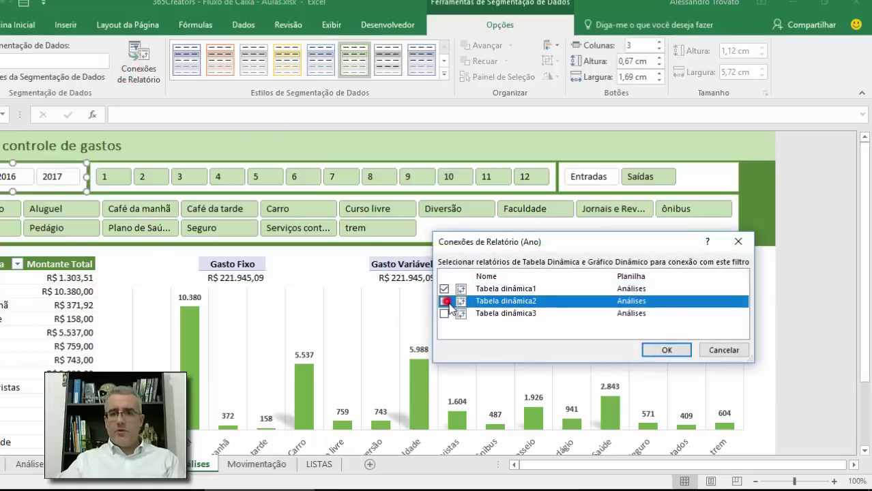
left_click(445, 314)
left_click(666, 350)
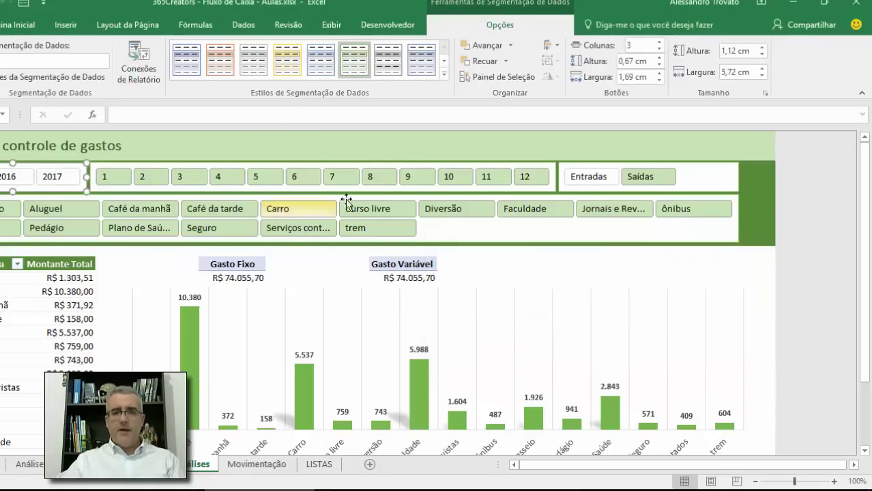
left_click(555, 189)
left_click(583, 193, "ctrl")
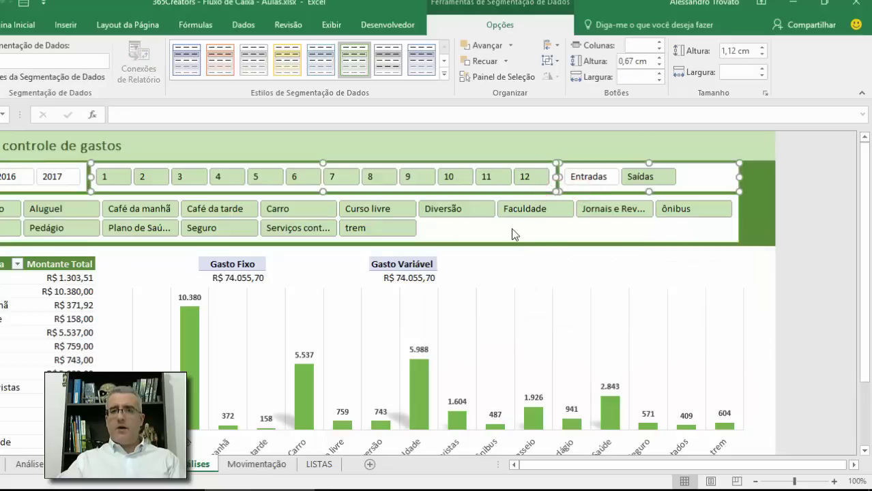
left_click(460, 244)
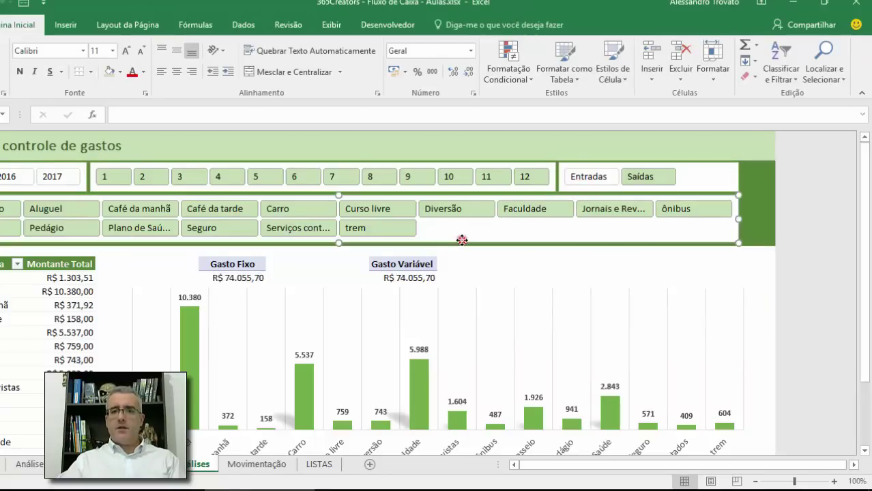
left_click(461, 239)
left_click(741, 184)
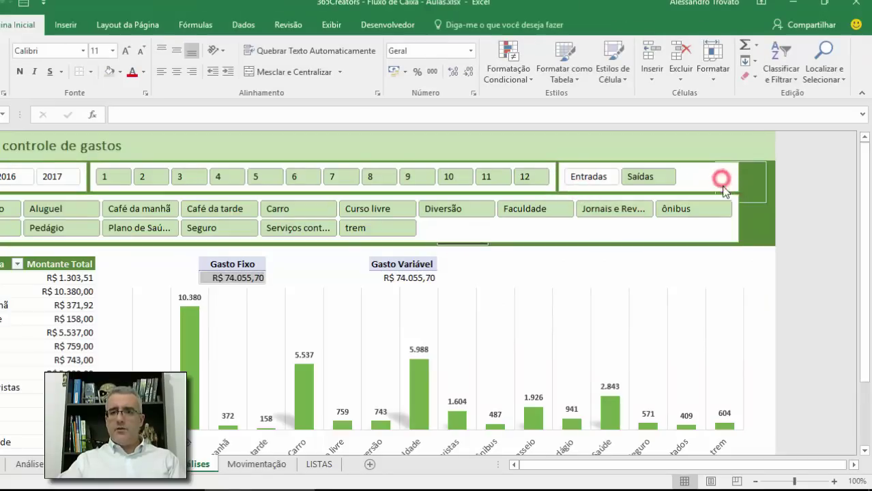
left_click(724, 184)
left_click(734, 217, "ctrl")
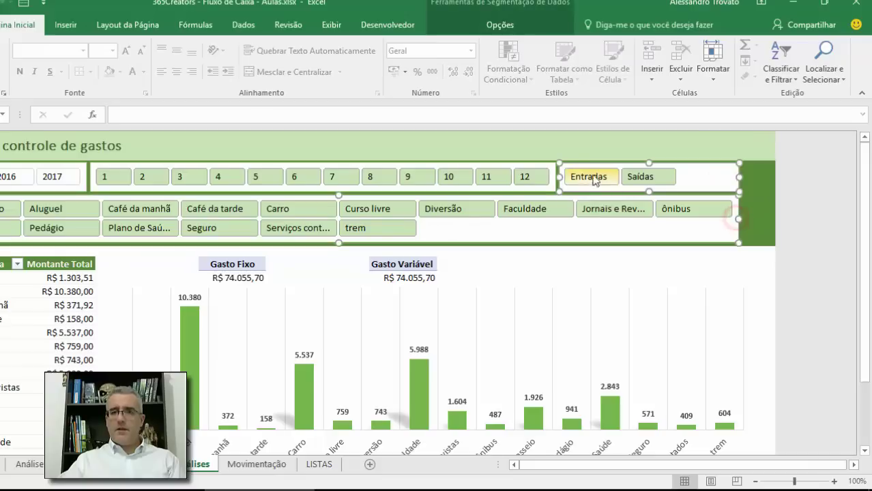
left_click(554, 168, "ctrl")
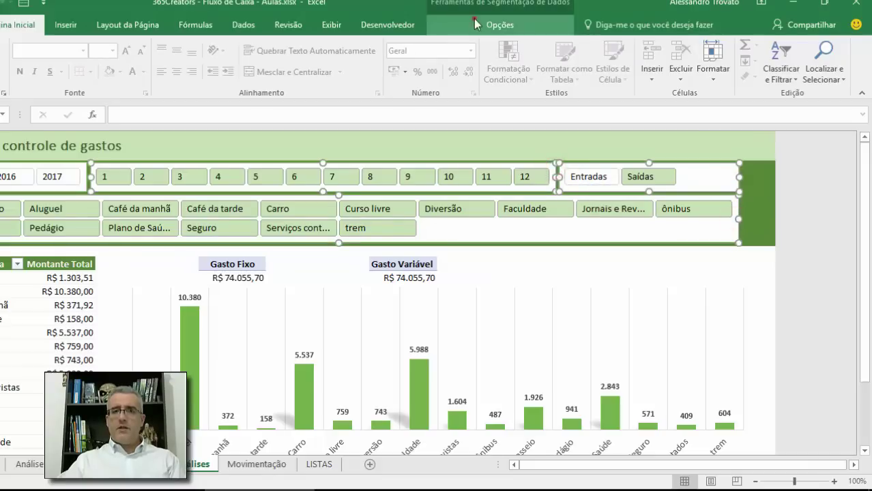
left_click(500, 24)
left_click(129, 63)
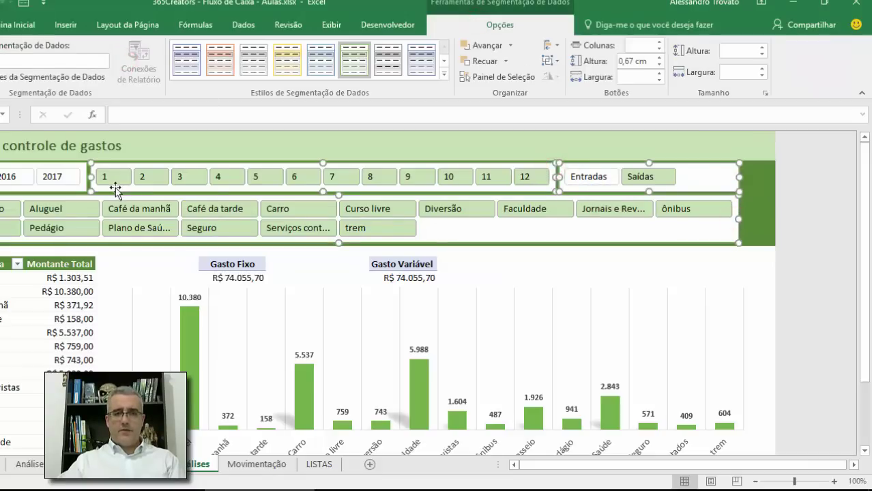
Step: Connect the Mês slicer to Tabela dinâmica2 and Tabela dinâmica3 as well
left_click(95, 192)
left_click(94, 191)
left_click(139, 63)
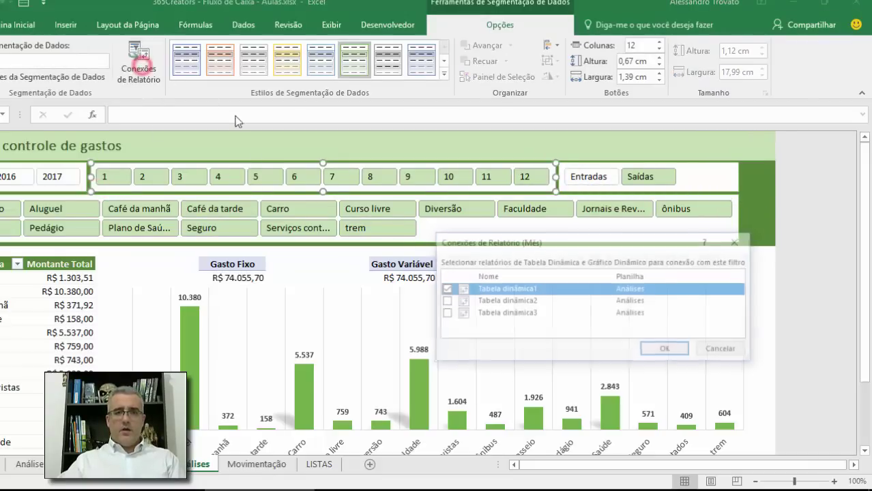
left_click(444, 301)
left_click(444, 313)
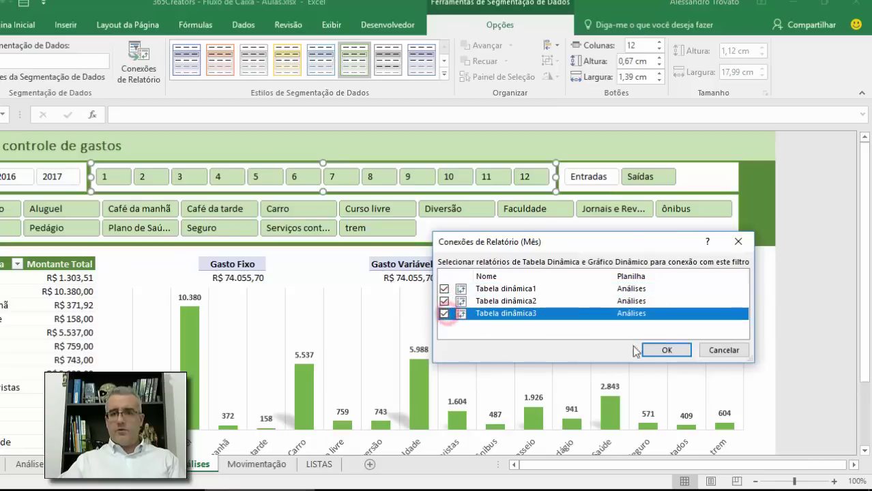
left_click(666, 348)
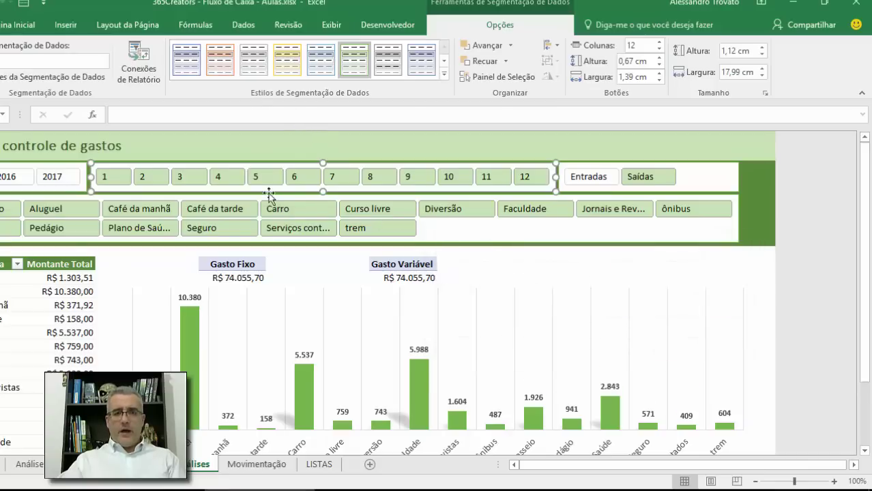
Step: Connect the Entrada / Saída slicer to Tabela dinâmica2 and Tabela dinâmica3 as well
left_click(726, 180)
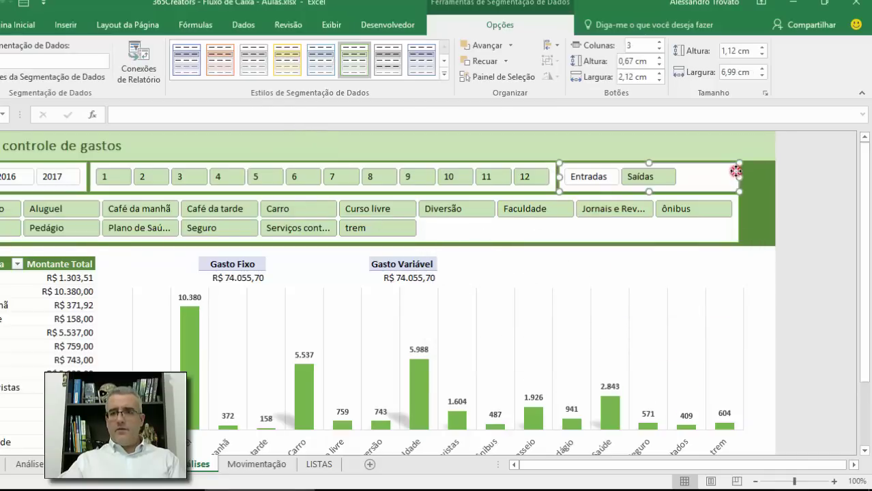
left_click(138, 62)
left_click(445, 301)
left_click(444, 313)
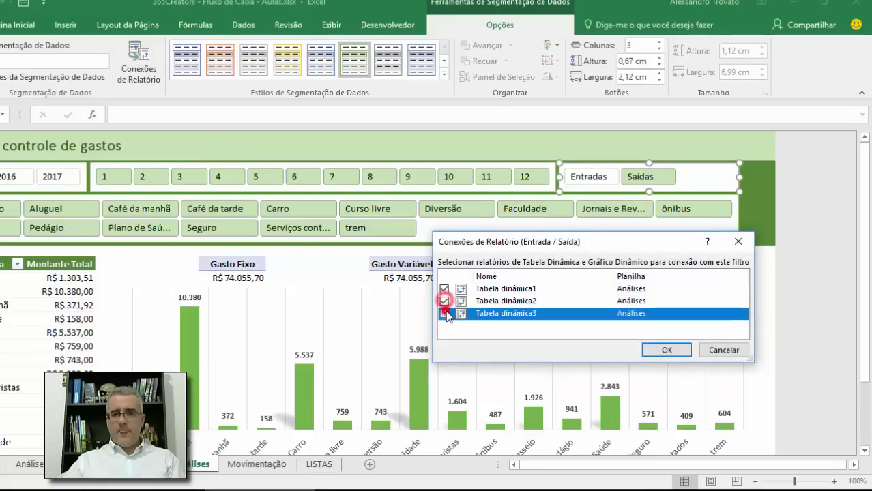
left_click(667, 350)
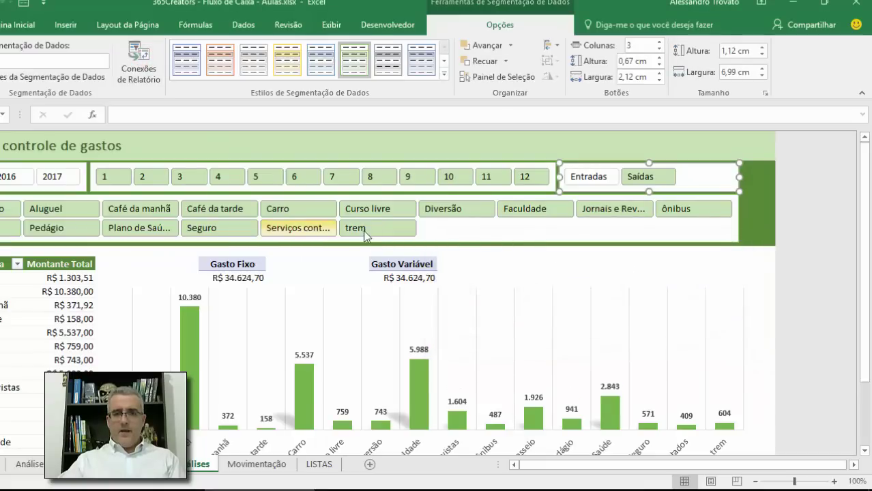
Step: Connect the Categoria slicer to Tabela dinâmica2 and Tabela dinâmica3 as well
left_click(464, 241)
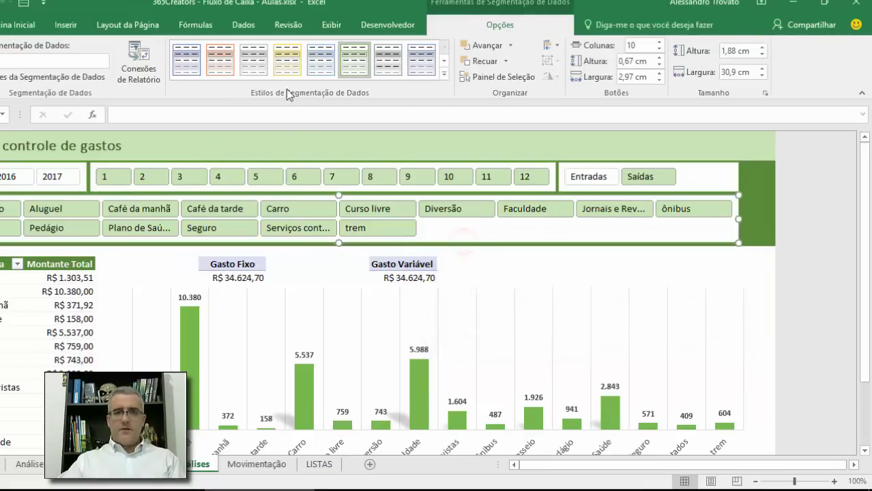
left_click(138, 71)
left_click(445, 301)
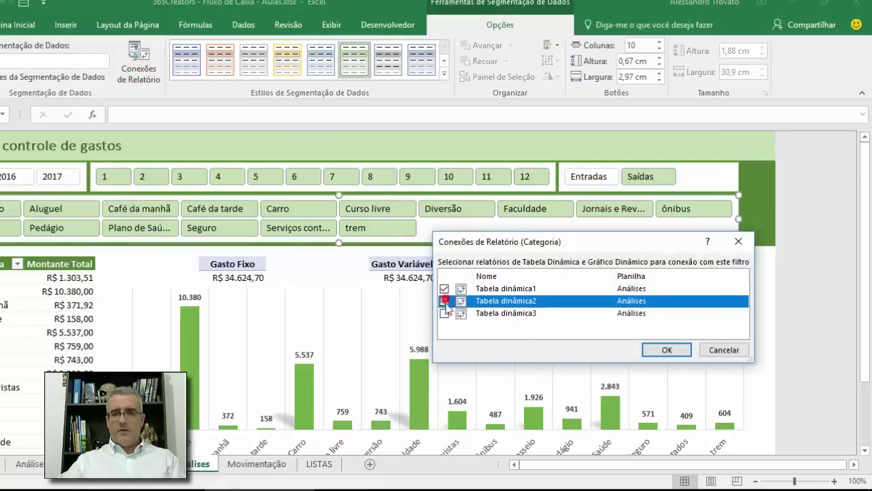
left_click(445, 313)
left_click(667, 350)
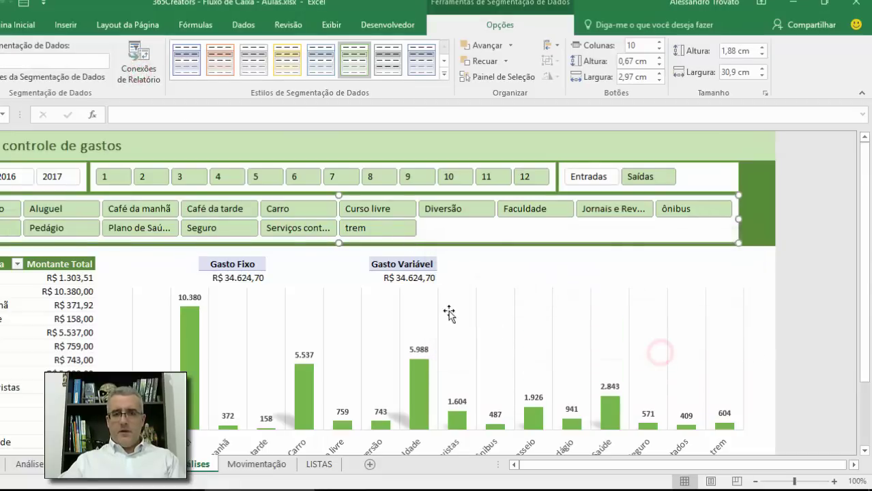
Step: Test the Ano slicer on the dashboard by switching to 2016, 2017 and back to the initial year
left_click(493, 267)
left_click(19, 176)
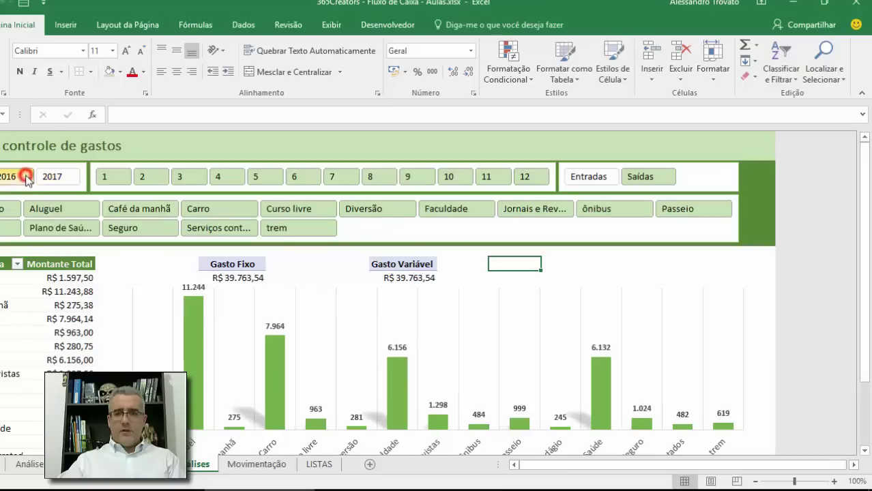
left_click(52, 177)
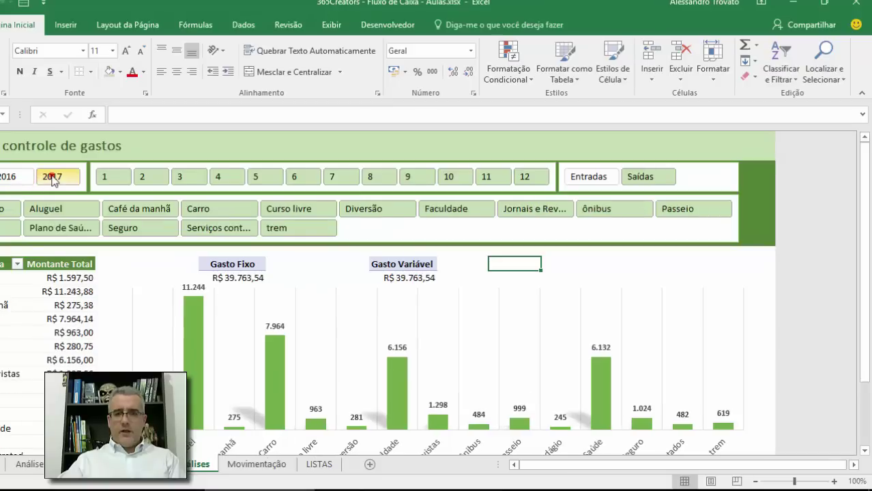
left_click(1, 177)
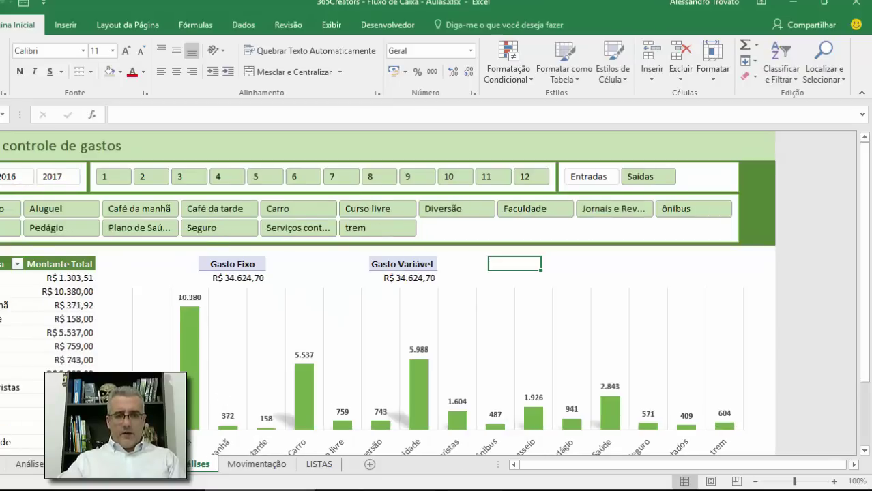
Step: Examine the Tipo column in Movimentação and the fields of the Montante Total, Gasto Fixo and Gasto Variável PivotTables for active filters
left_click(405, 277)
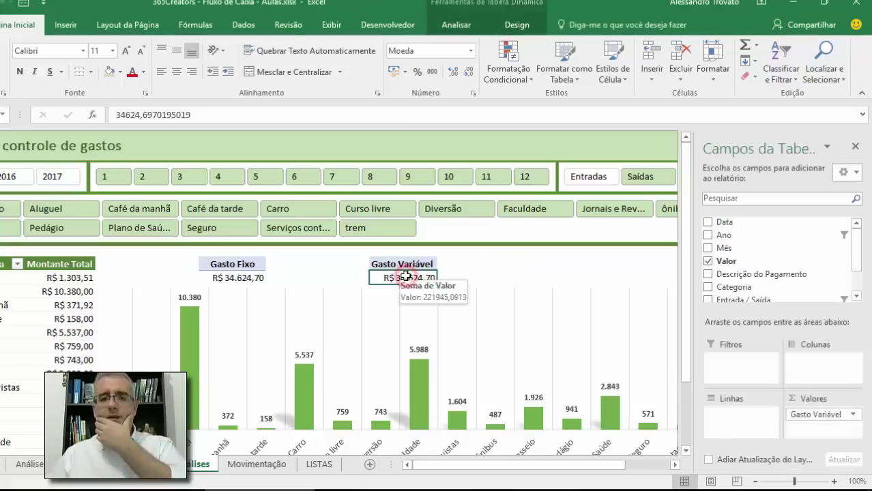
mouse_move(316, 396)
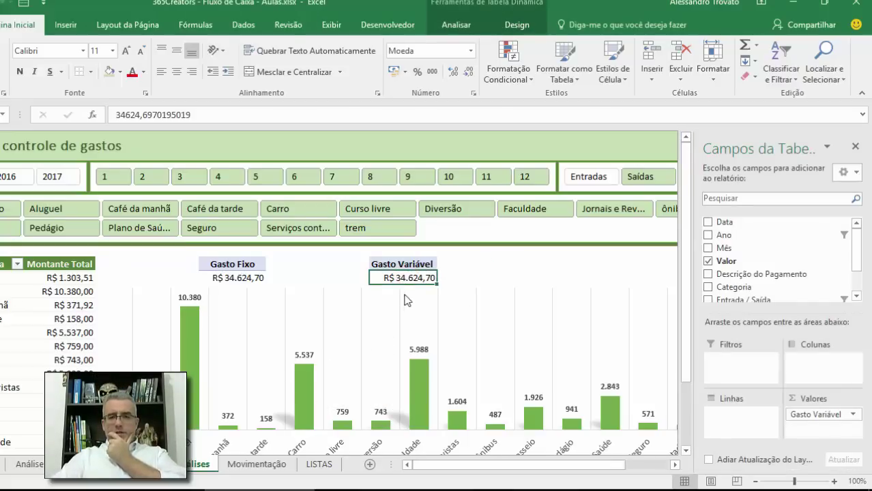
left_click(250, 467)
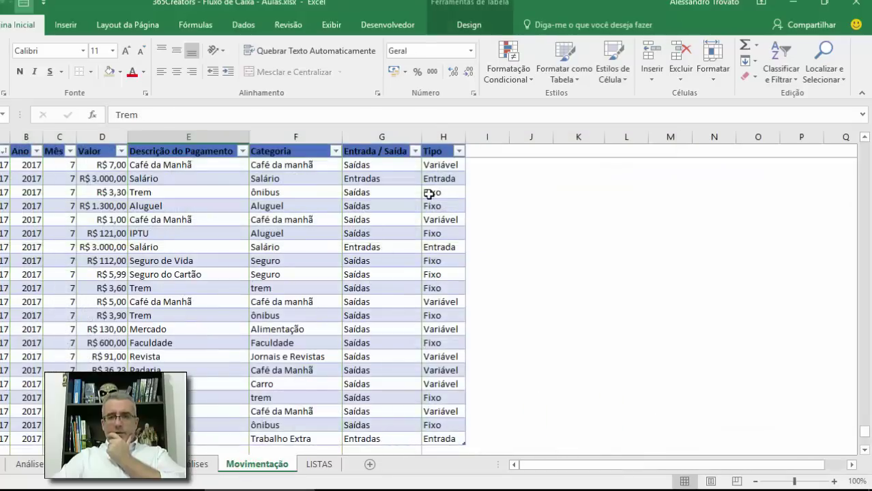
left_click(429, 194)
left_click(197, 465)
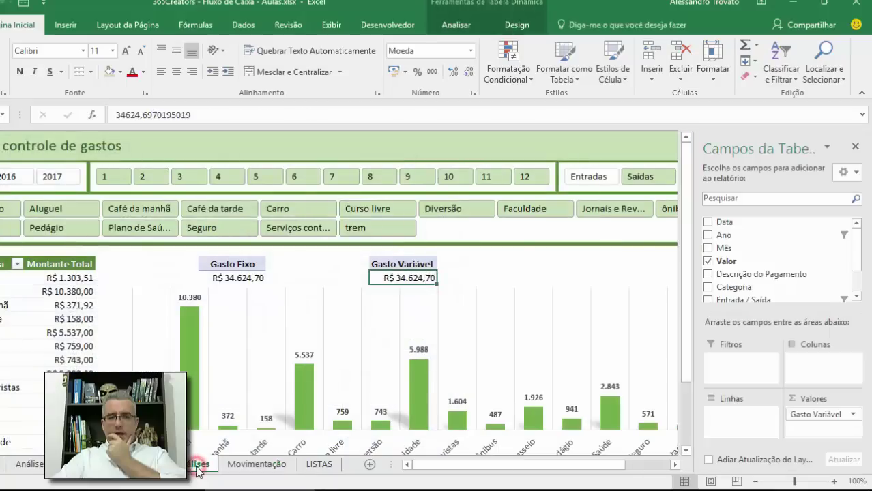
left_click(63, 279)
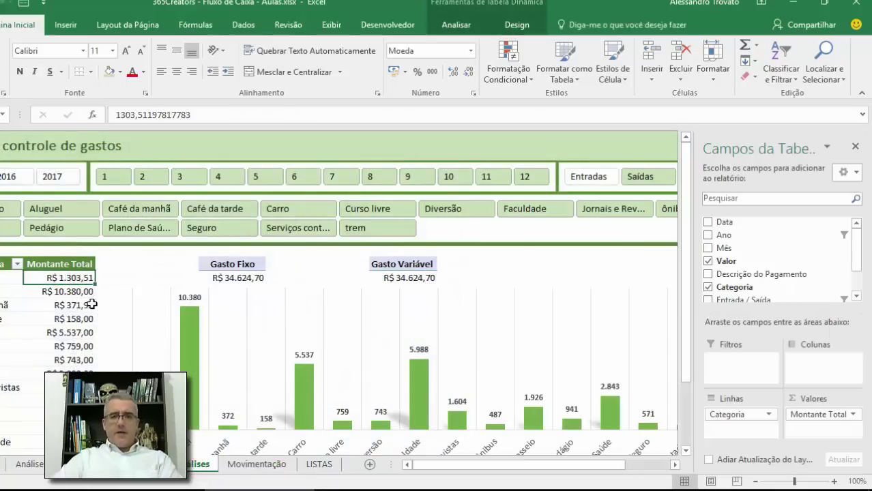
left_click(242, 279)
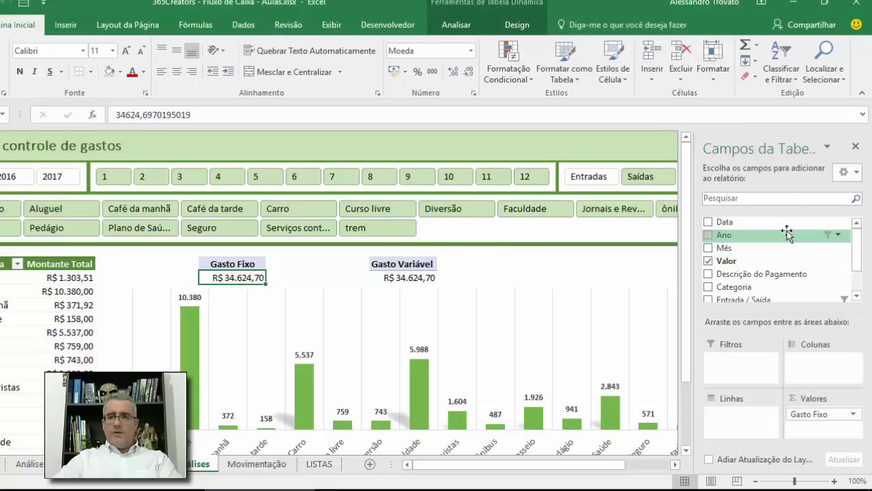
left_click_drag(854, 238, 858, 282)
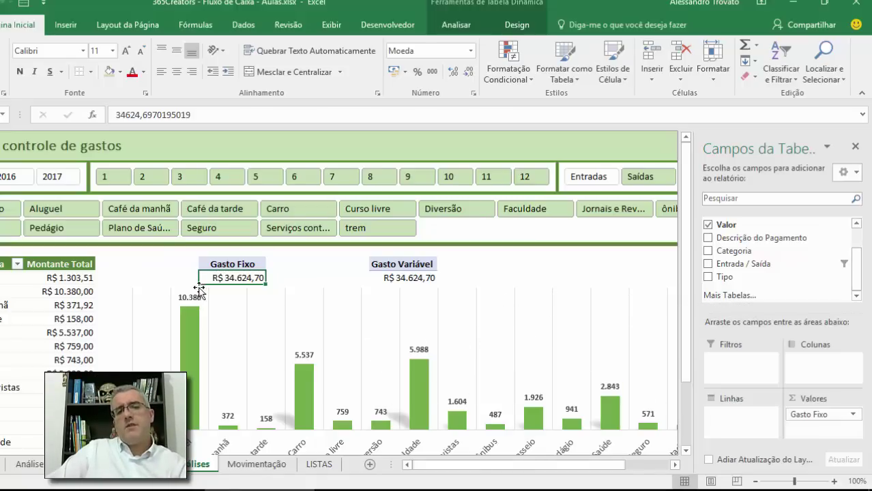
Step: Compare the category types in LISTAS with the Movimentação table, and recheck the Gasto Fixo and Gasto Variável totals on Análises
left_click(321, 466)
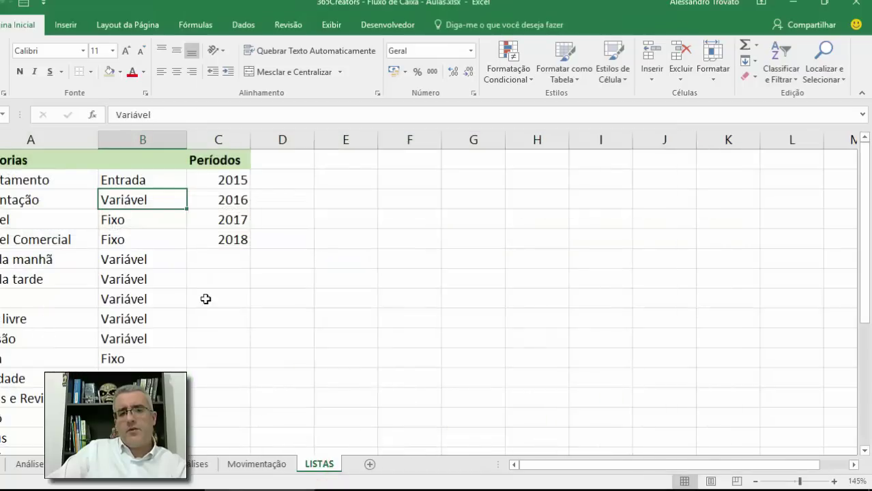
left_click(257, 465)
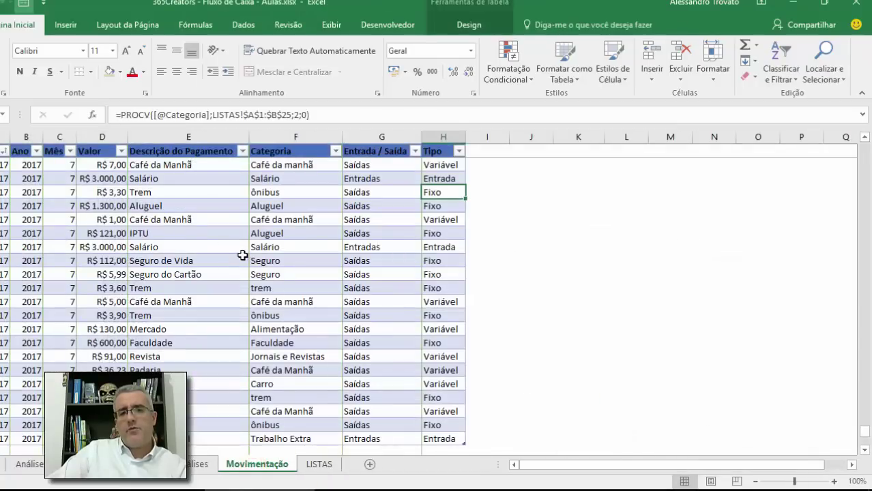
left_click(241, 259)
left_click(199, 464)
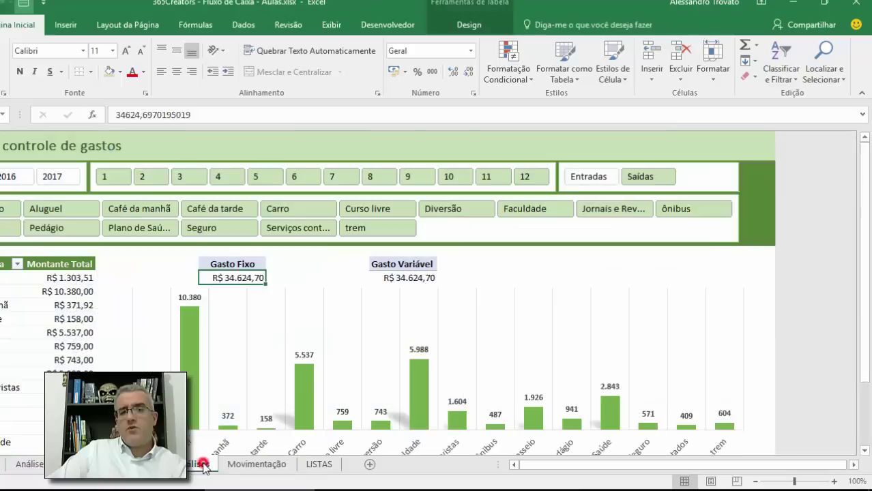
left_click(406, 277)
left_click(247, 273)
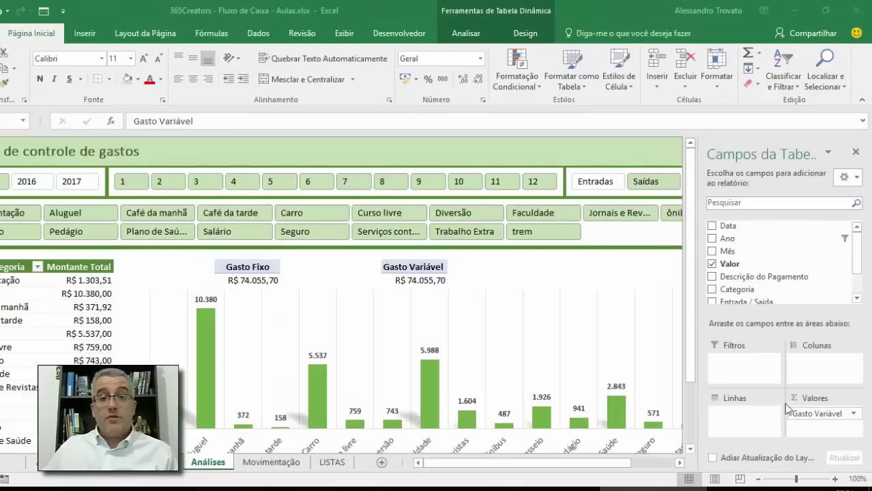
Step: Clear the Tipo filter from the Gasto Fixo PivotTable and select the empty cell beside its header
left_click(253, 281)
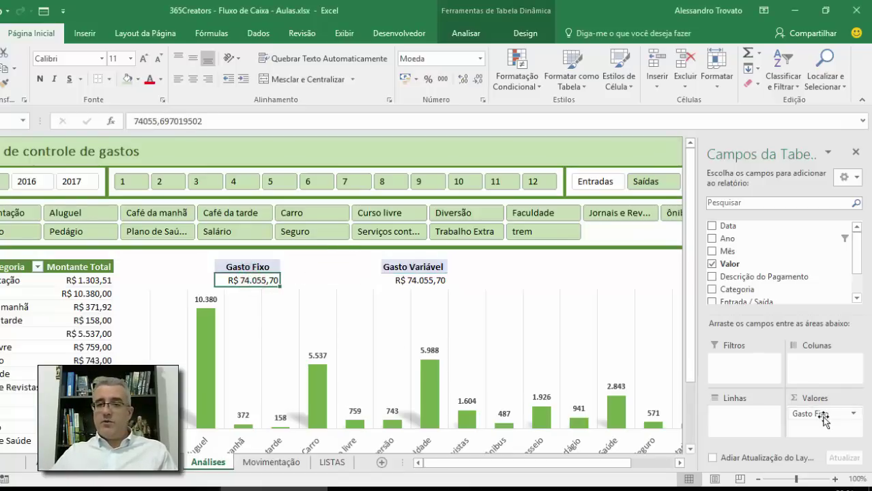
scroll(849, 276, "down", 3)
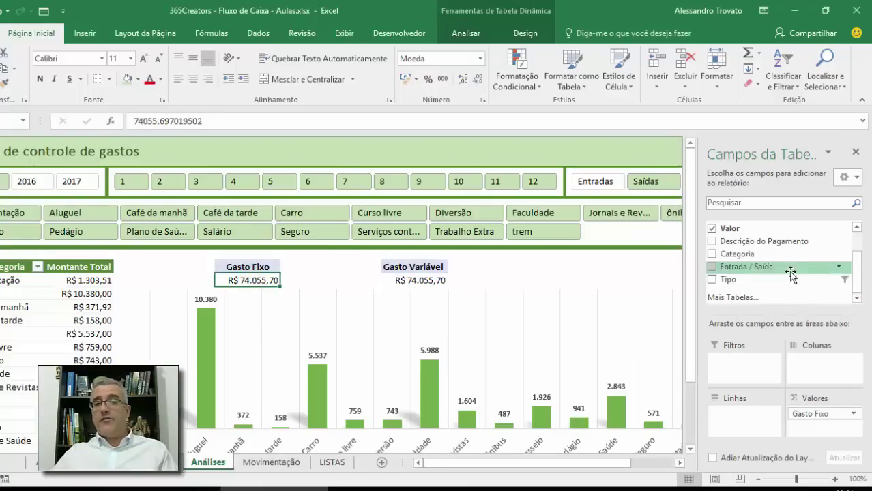
left_click(841, 281)
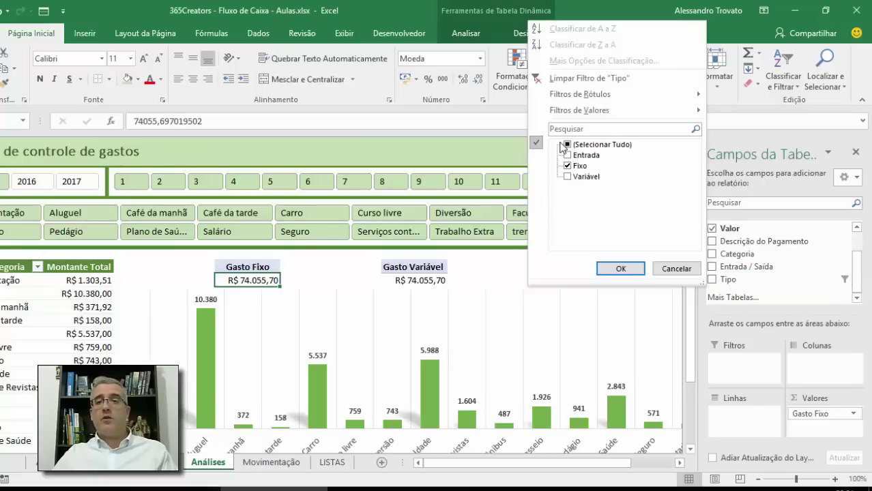
left_click(563, 77)
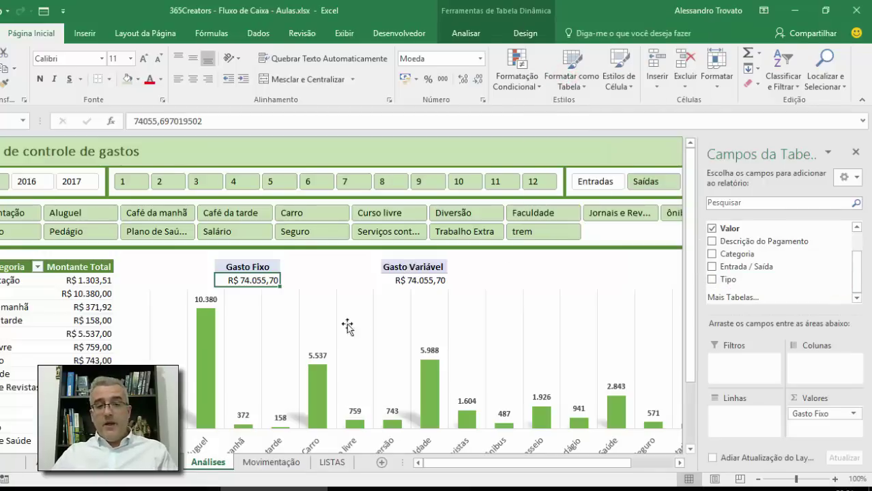
left_click(237, 267)
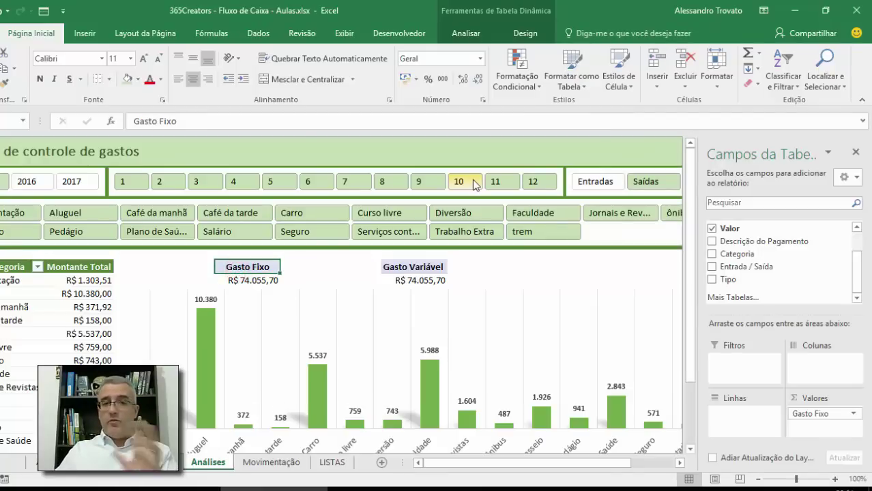
key("Left")
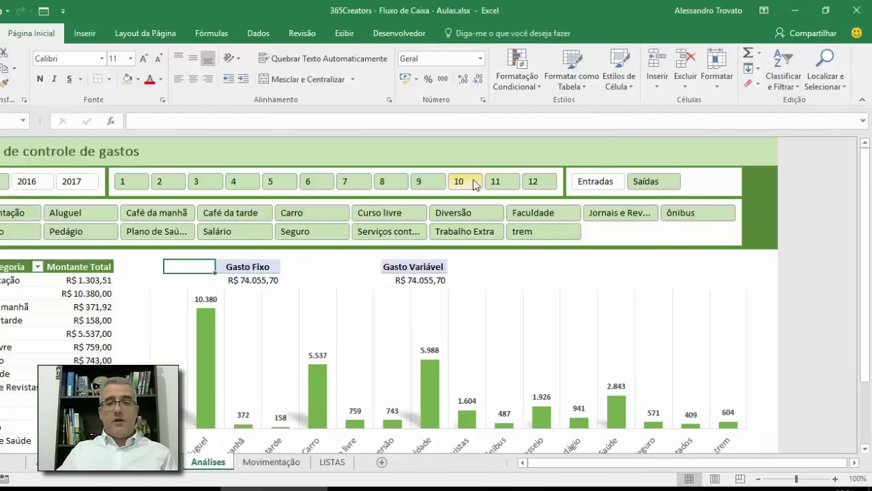
key("ctrl+c")
key("Right")
key("ctrl+v")
key("Return")
key("Right")
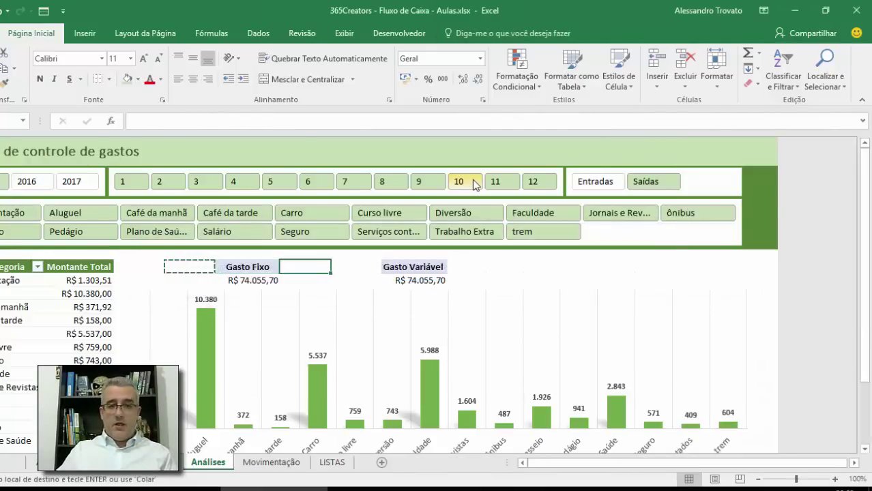
key("Left")
key("Escape")
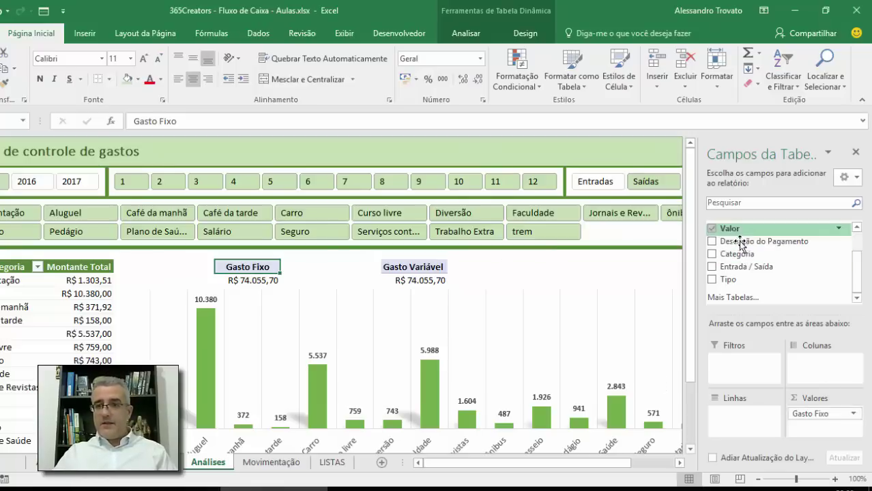
Step: Add the Tipo field to the rows of the Gasto Fixo PivotTable and filter it to show only Fixo
left_click(714, 280)
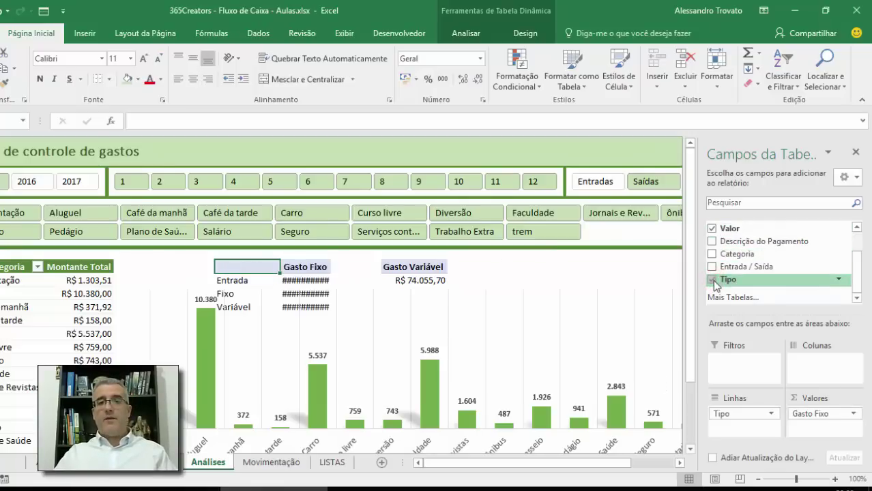
left_click(841, 281)
left_click(567, 145)
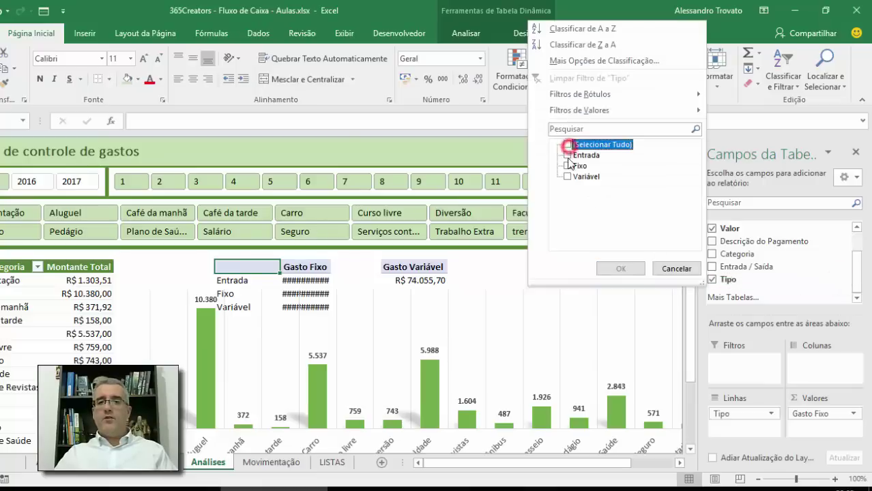
left_click(567, 165)
left_click(619, 268)
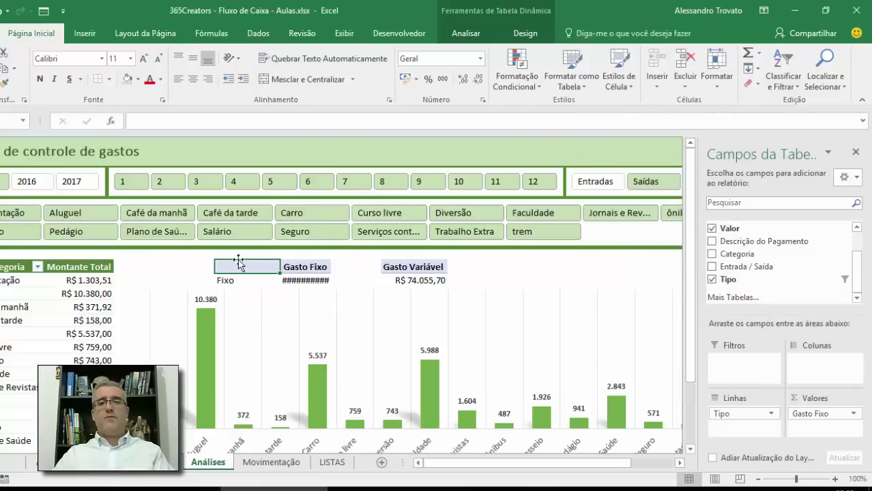
Step: Blank out the Gasto Fixo value header and try to delete the empty header cell above the Fixo label
left_click(306, 269)
key("Delete")
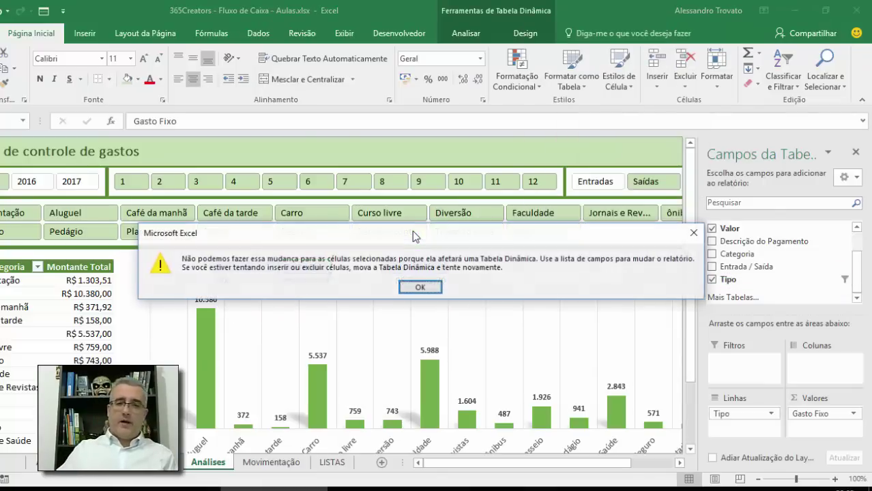
key("Return")
key("Return")
key("Up")
key("Down")
key("Left")
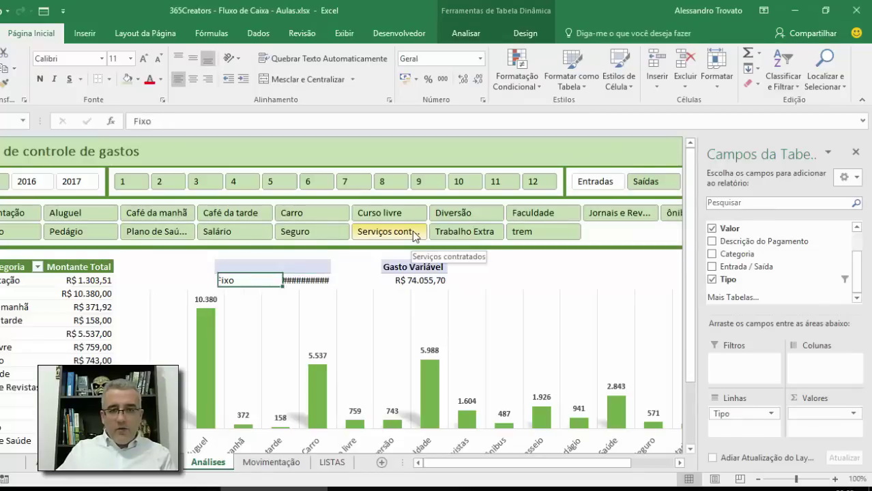
key("Up")
key("Delete")
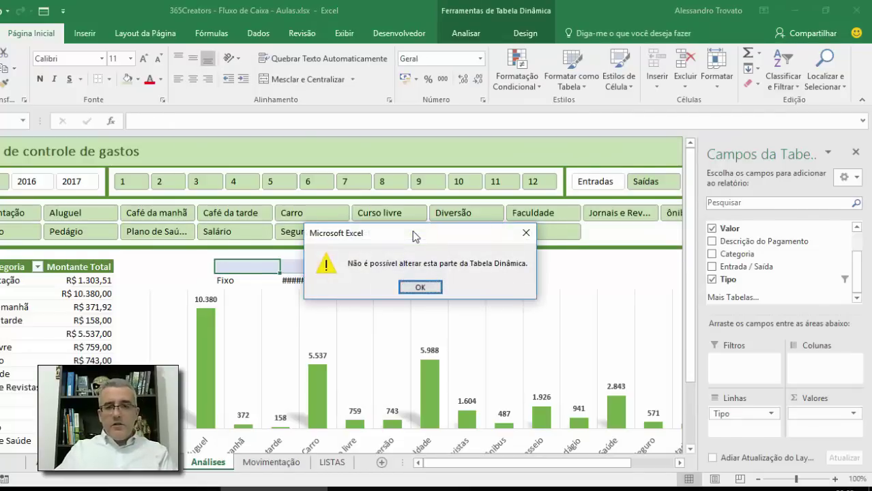
key("Return")
key("Down")
key("Right")
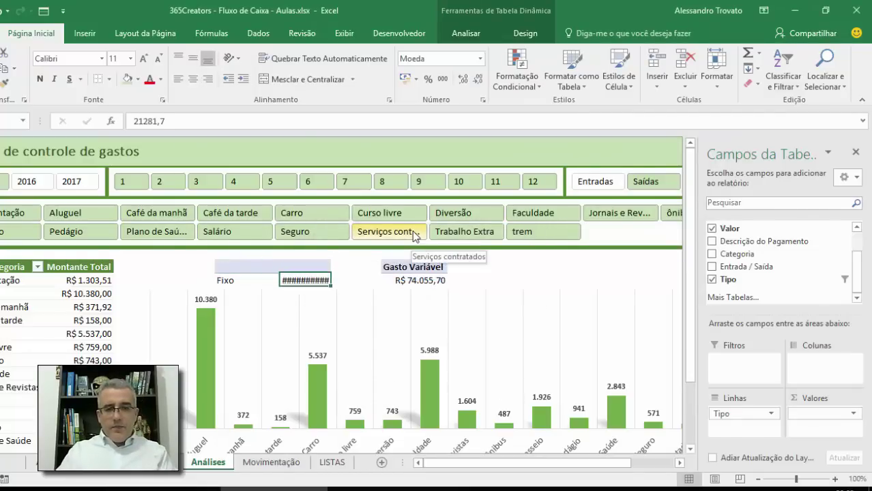
Step: Turn off the row header and column header styling of the fixed-expense PivotTable
left_click(204, 266)
left_click(230, 266)
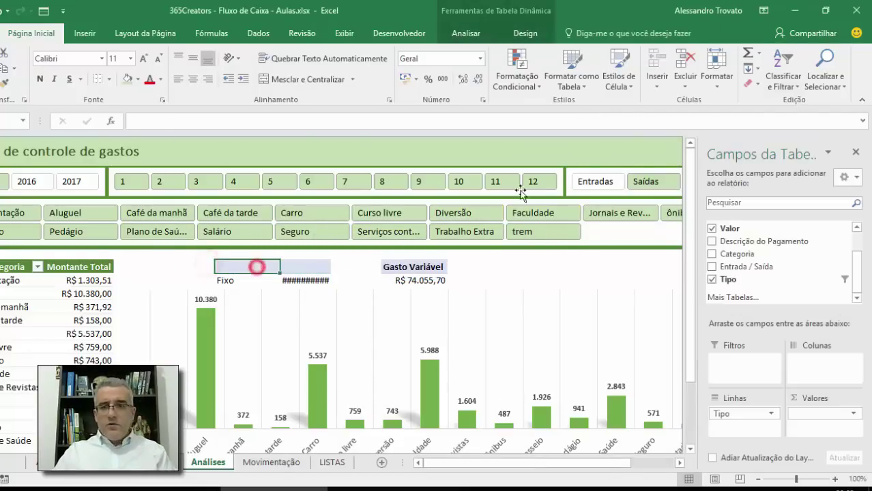
left_click(524, 34)
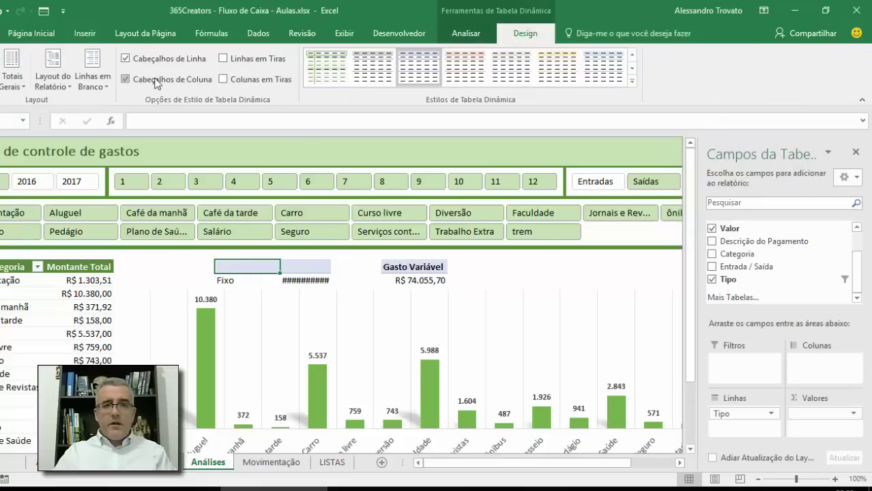
left_click(175, 63)
left_click(126, 80)
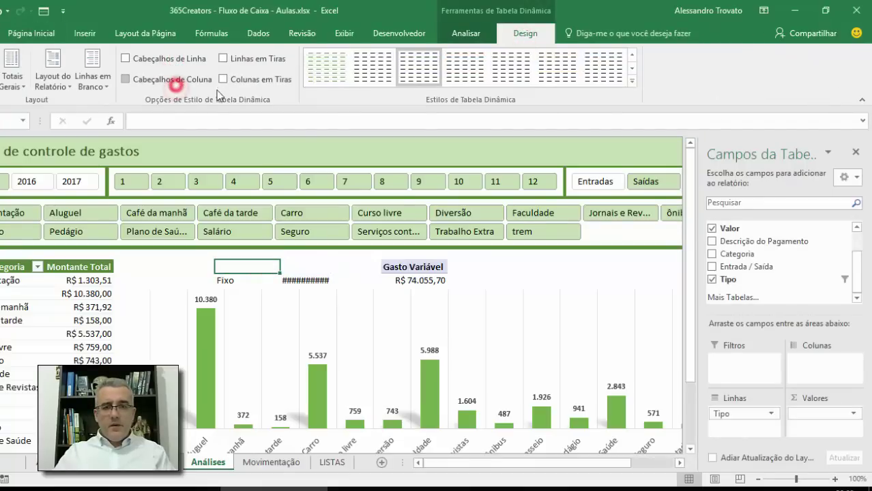
Step: Rename the Fixo row label in the fixed-expense PivotTable as "Gastos Fixos"
left_click(284, 280)
left_click(245, 282)
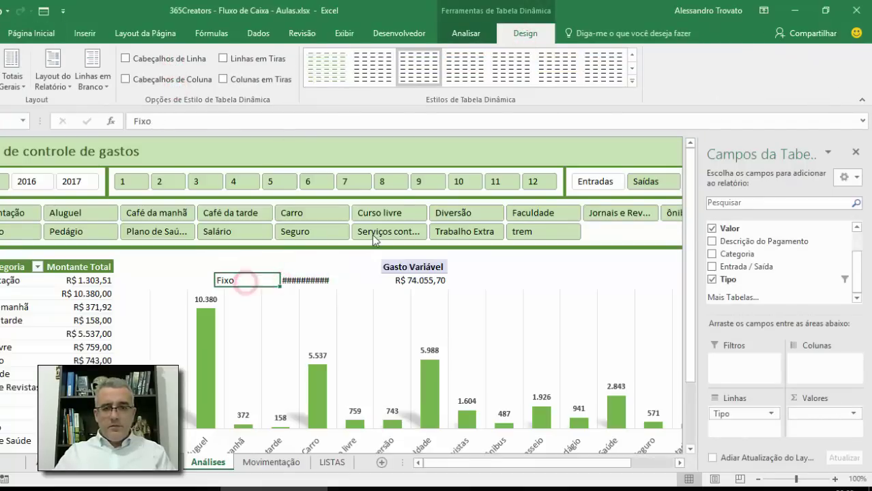
key("F2")
key("Home")
type("Gastos Fixos")
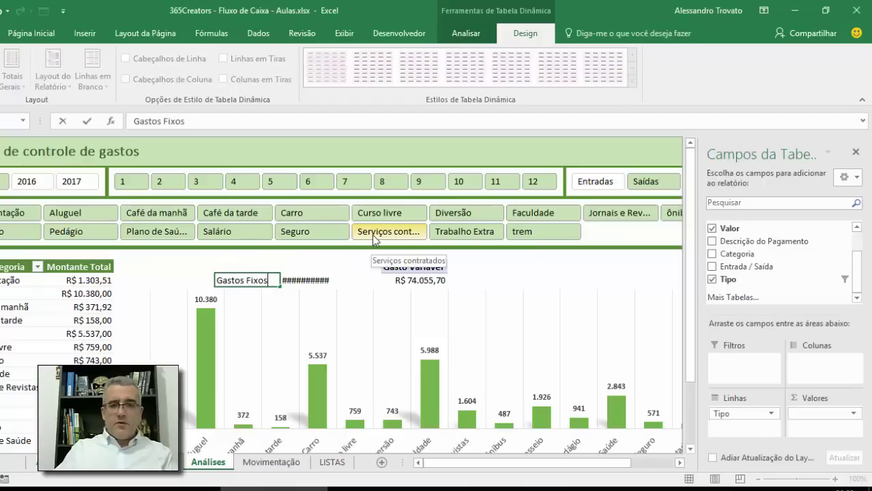
key("Return")
Step: Turn off the row header and column header styling of the Gasto Variável PivotTable
left_click(317, 280)
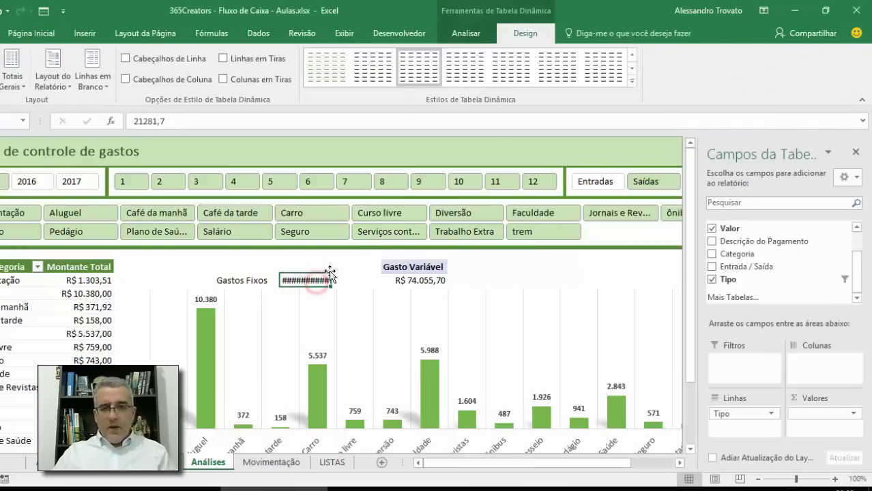
left_click(411, 280)
left_click(412, 267)
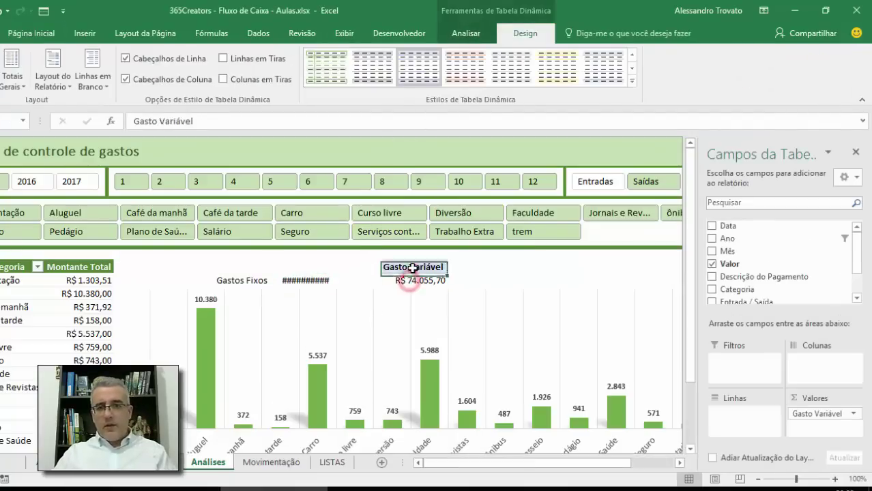
key("Delete")
key("Return")
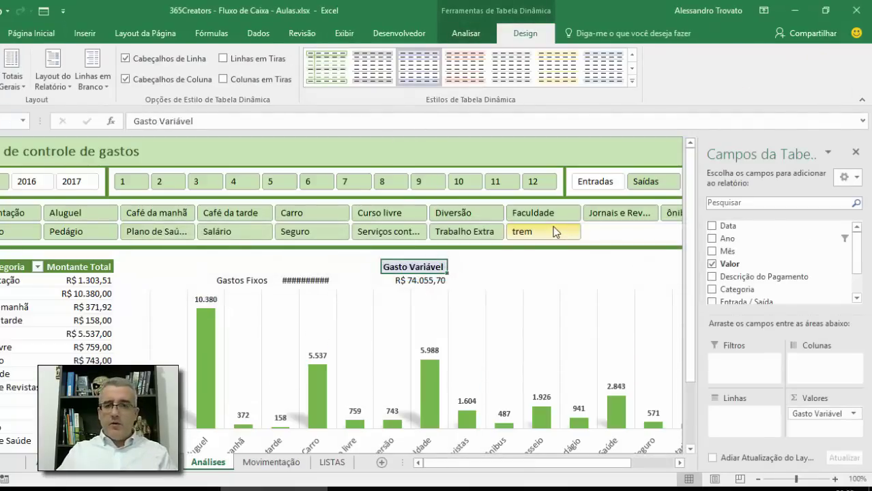
left_click(127, 59)
left_click(422, 281)
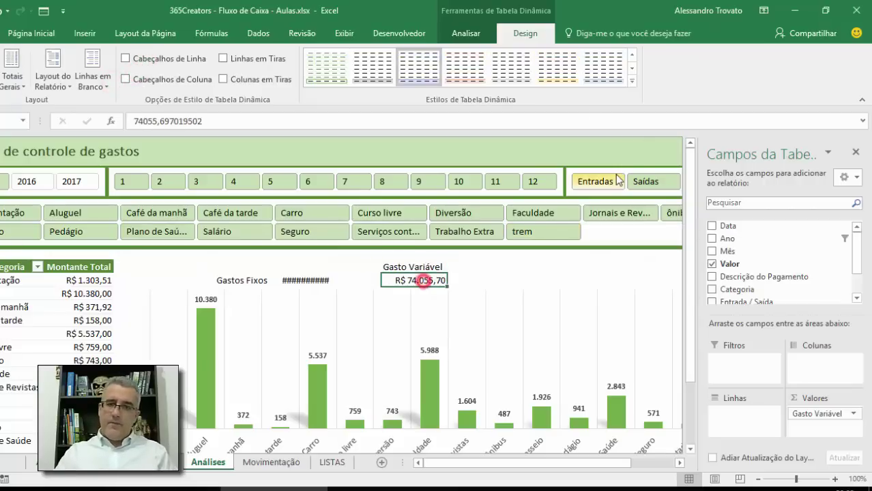
Step: Blank out the Gasto Variável value header above the variable-expense total
key("Up")
key("Delete")
key("Return")
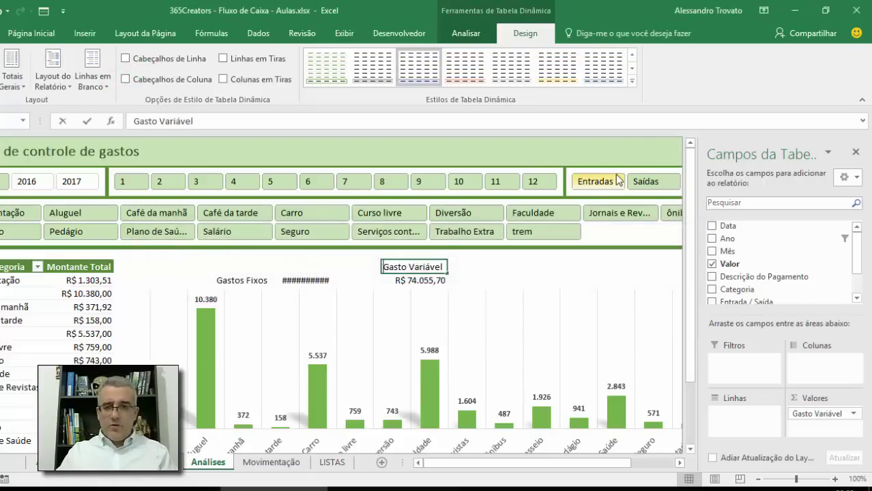
key("Return")
key("Down")
key("Up")
key("Left")
key("Right")
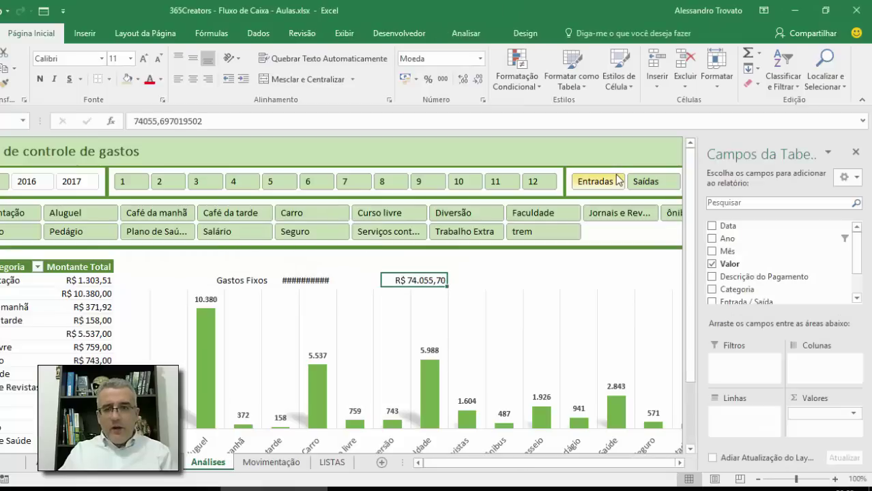
key("ctrl+c")
key("Right")
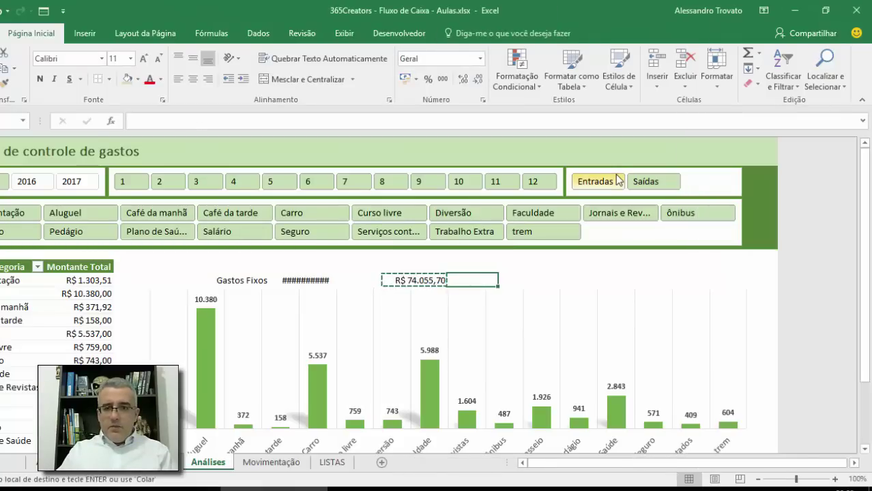
key("Escape")
key("Left")
key("Delete")
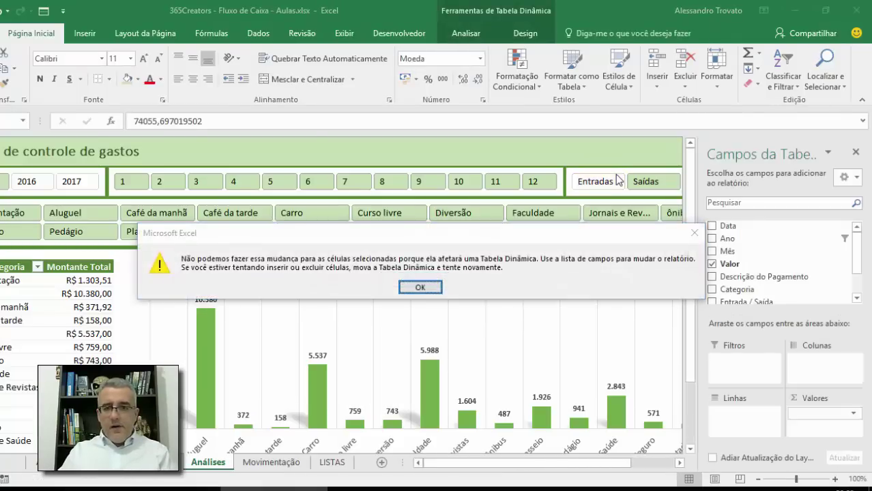
key("Return")
key("Left")
key("Right")
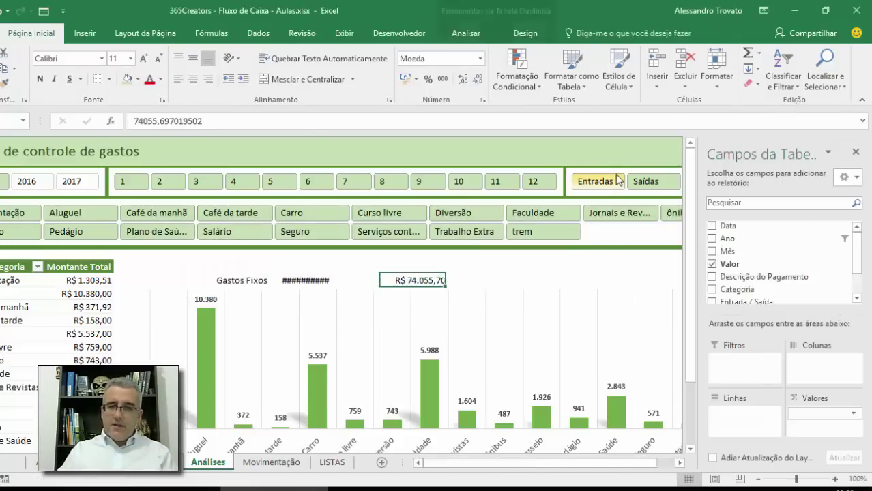
Step: Show the worksheet's row and column headings and widen column G enough to fit the fixed-expense total
left_click(358, 295)
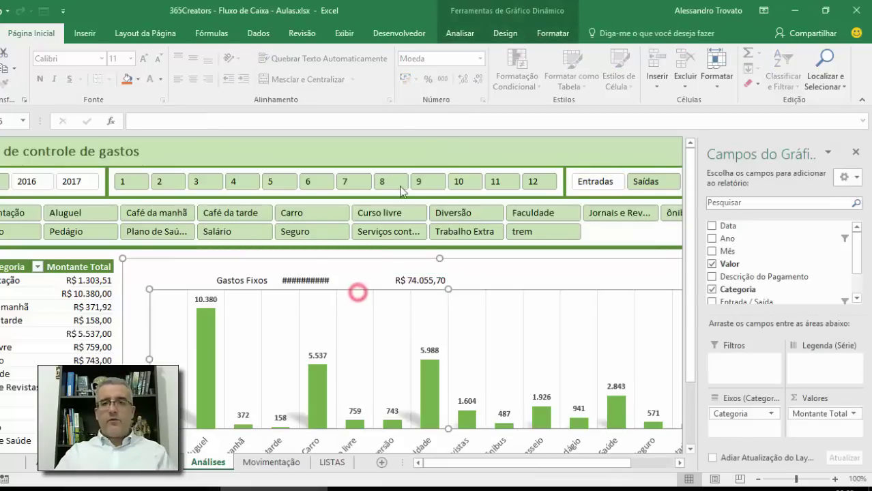
left_click(346, 33)
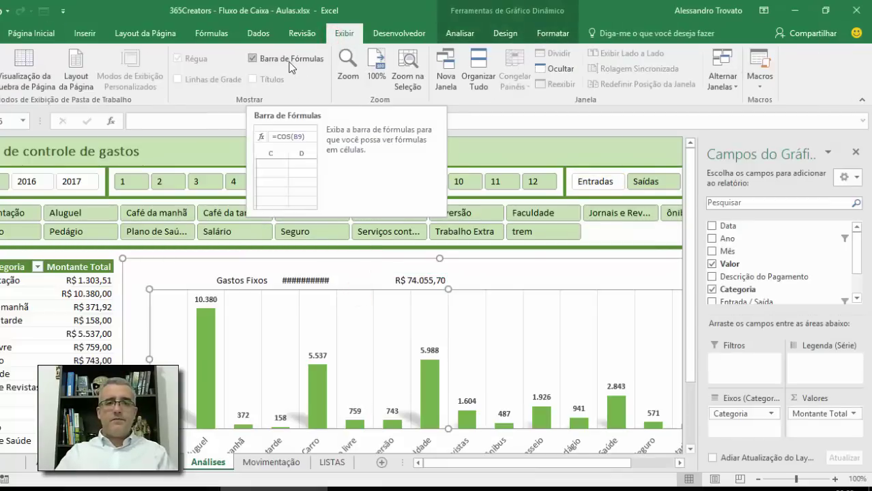
left_click(75, 280)
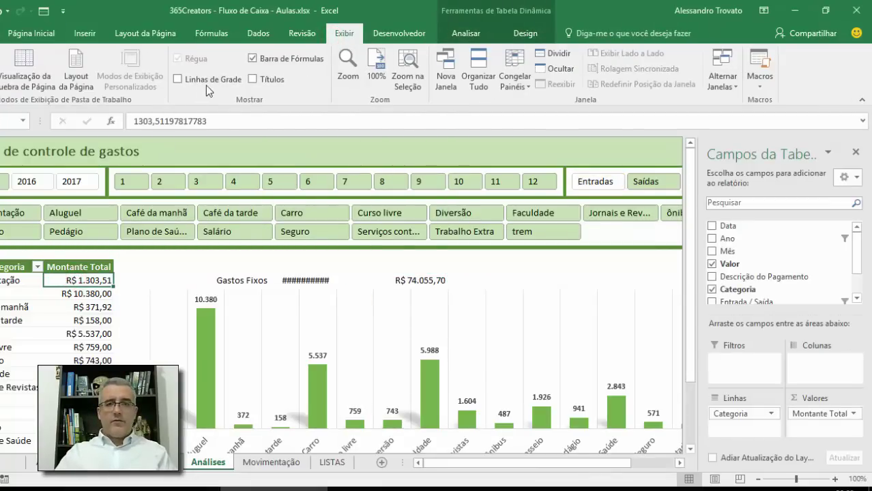
left_click(270, 79)
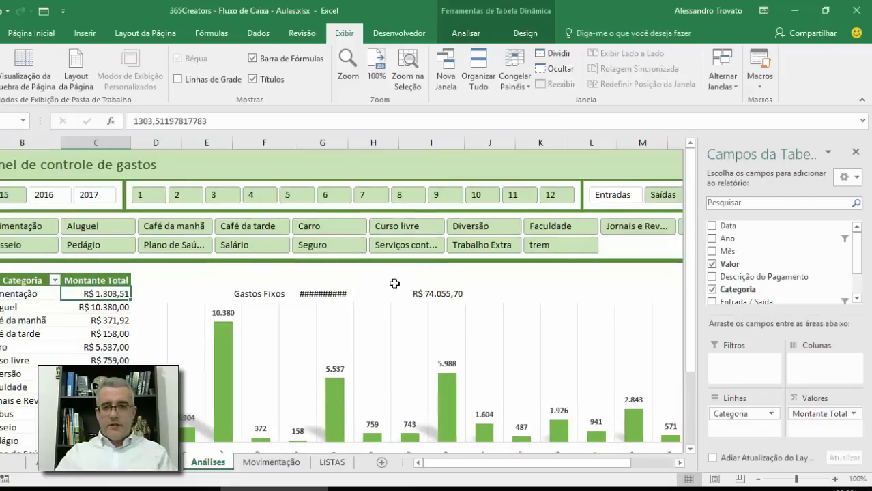
left_click(394, 284)
left_click_drag(348, 142, 357, 142)
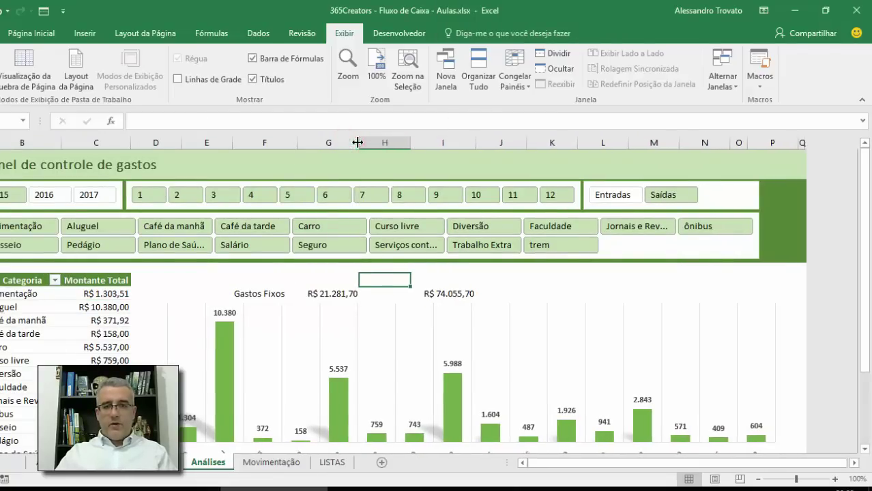
Step: Give the fixed-expense total cell in column G a light green fill and centre its value
left_click(322, 291)
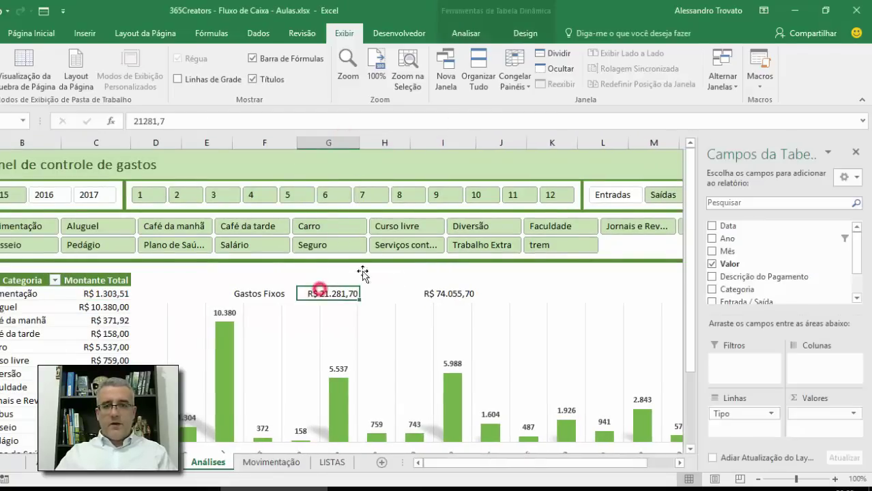
left_click(34, 35)
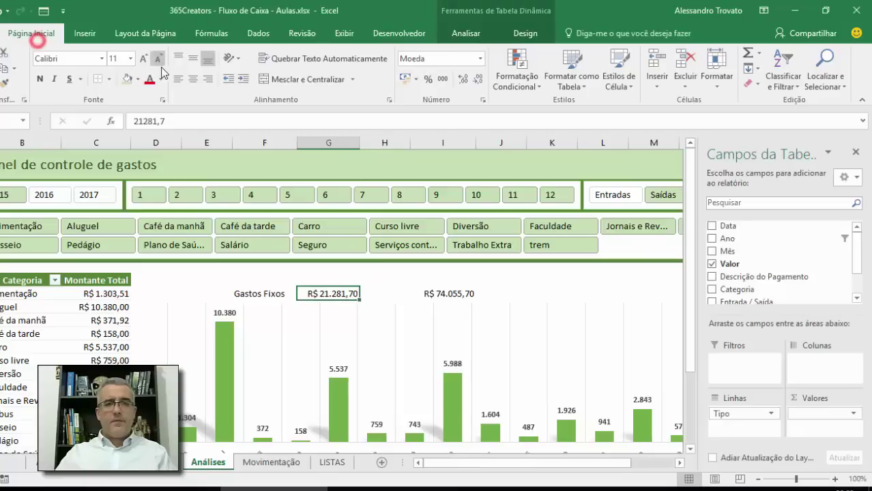
left_click(110, 79)
left_click(345, 284)
left_click(276, 293)
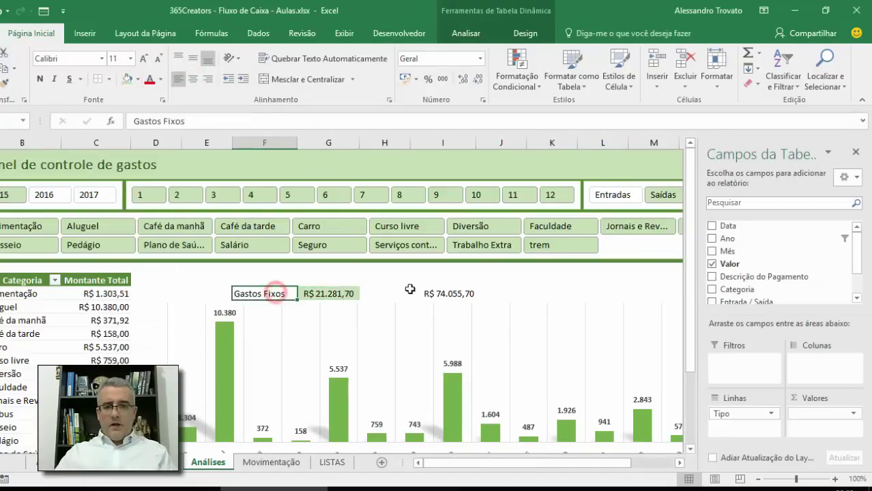
key("shift+Right")
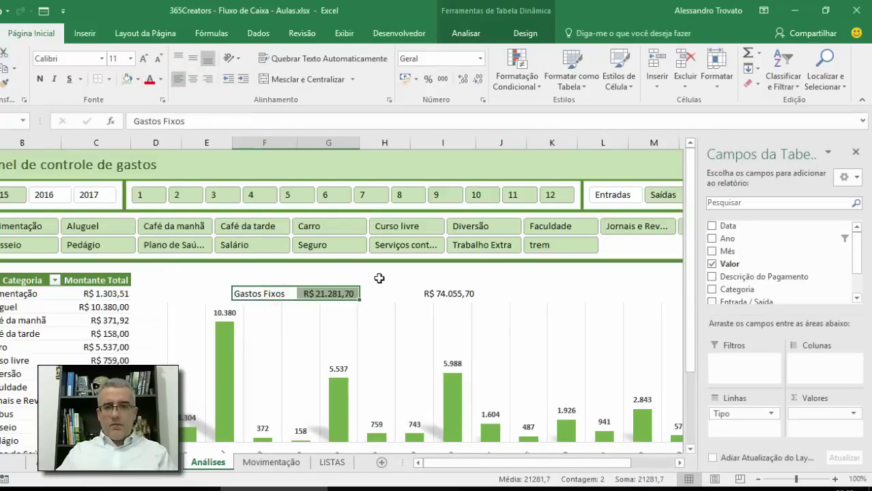
key("shift+Up")
key("Up")
key("shift+Right")
key("shift+Down")
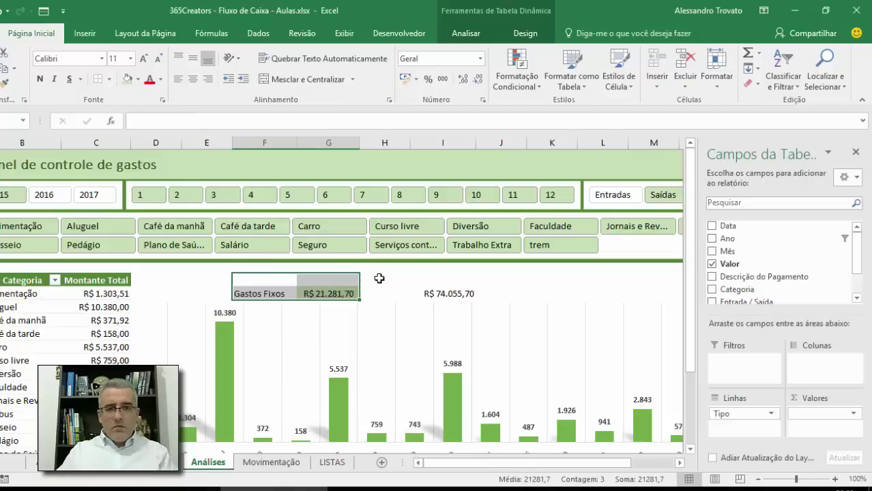
key("Up")
key("Down")
key("Down")
key("Down")
key("Up")
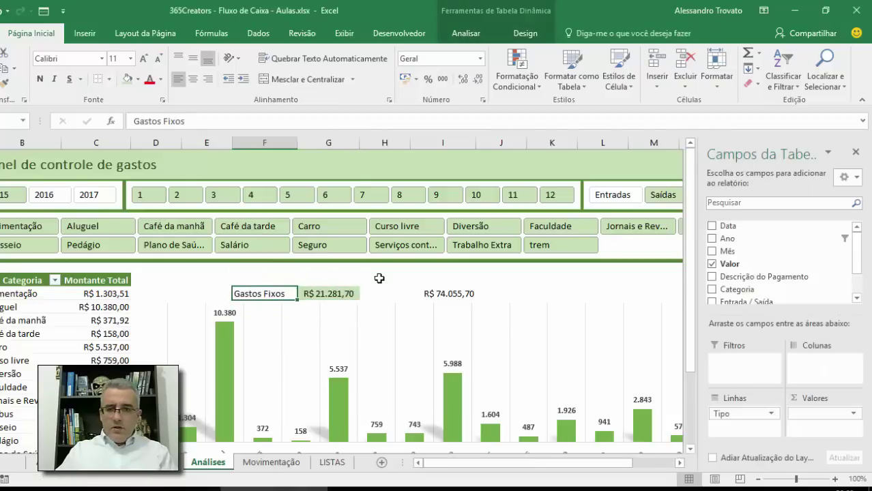
Step: Move the Gastos Fixos label and its total up one row within columns F and G
key("shift+Right")
key("shift+Up")
key("Up")
key("shift+Right")
key("shift+Down")
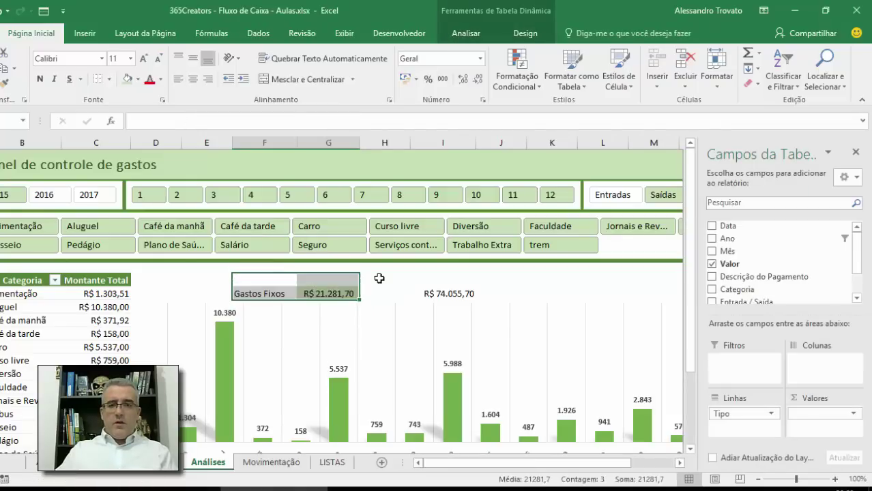
key("ctrl+x")
key("Up")
key("ctrl+v")
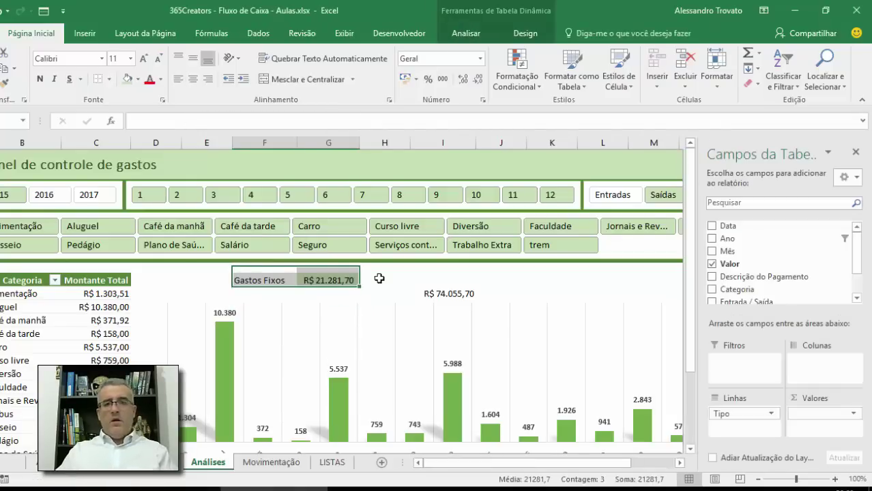
Step: Move the variable-expense PivotTable up one row and one column over, so its total sits in column J
key("Right")
key("Right")
key("Right")
key("Down")
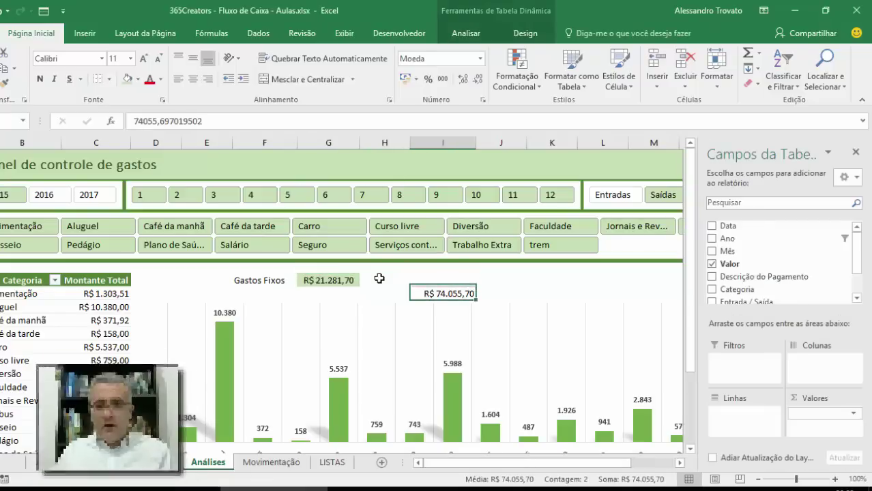
key("shift+Up")
key("shift+Left")
key("ctrl+x")
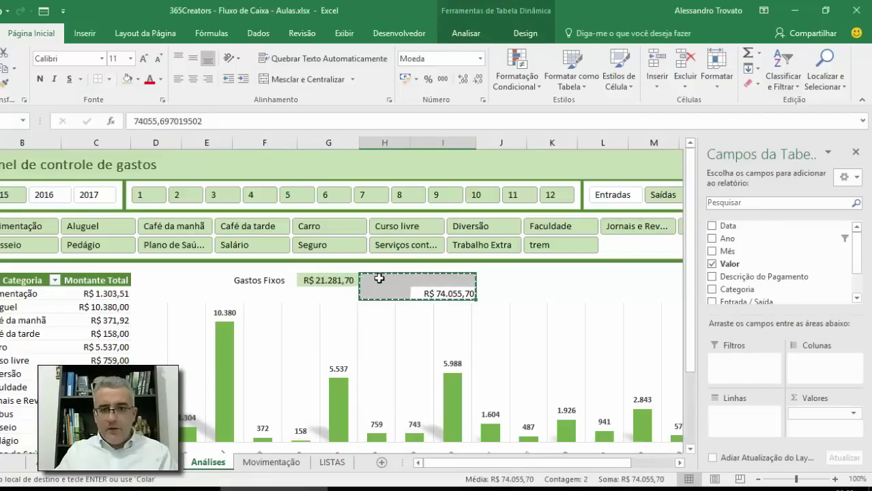
key("Right")
key("Up")
key("Left")
key("ctrl+v")
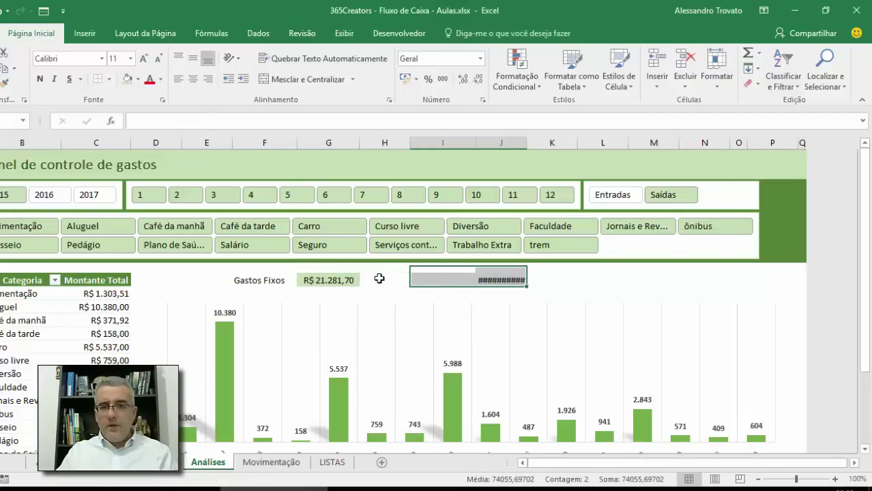
Step: Widen column J enough to fit the variable-expense total
key("Left")
key("Right")
key("Down")
key("Right")
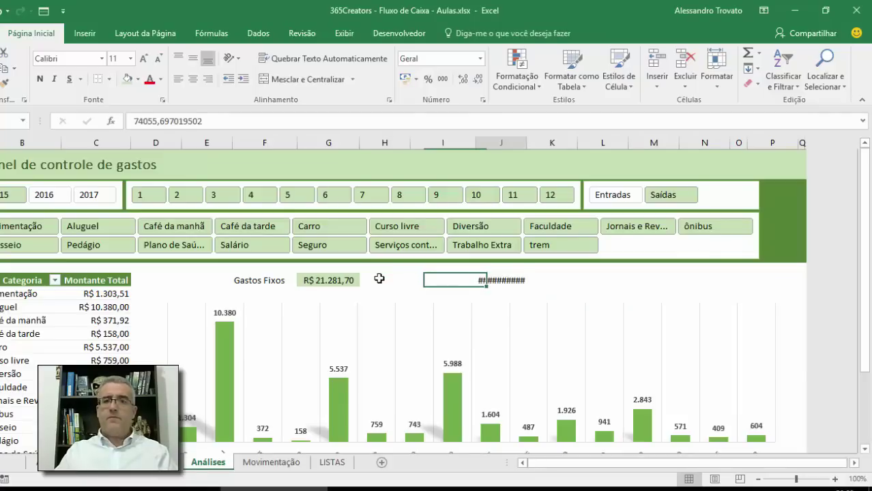
left_click_drag(531, 140, 537, 138)
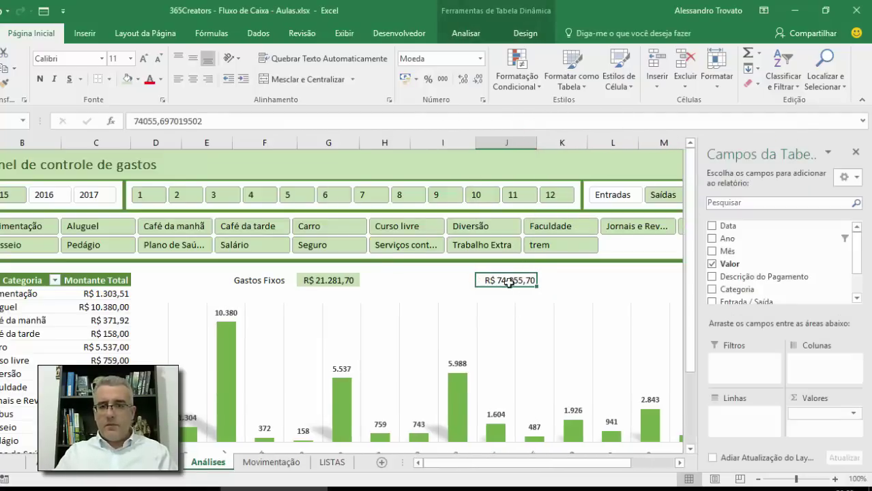
Step: Add the Tipo field to the rows of the variable-expense PivotTable, filtered to Variável only
left_click(859, 290)
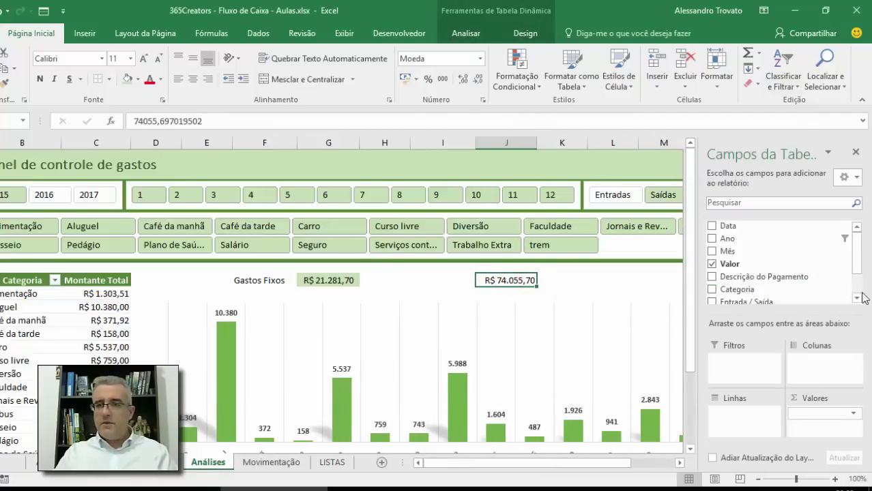
left_click(713, 279)
left_click(712, 280)
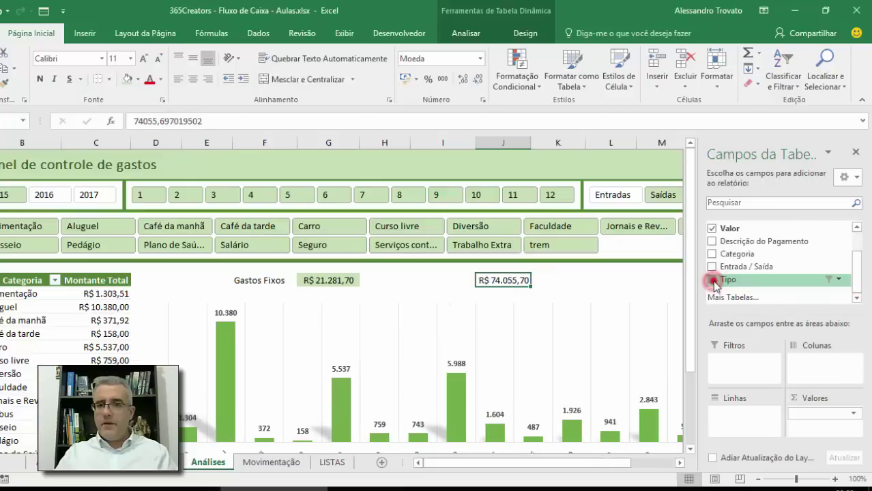
left_click(712, 280)
left_click(839, 280)
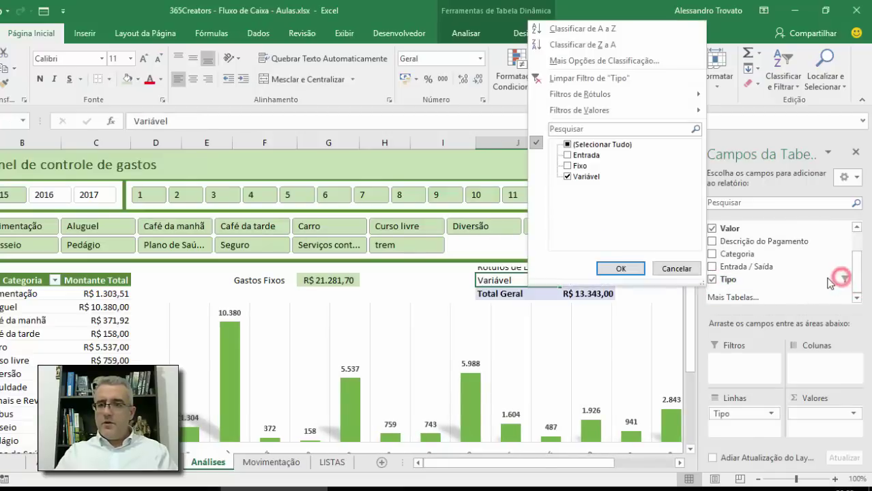
left_click(622, 269)
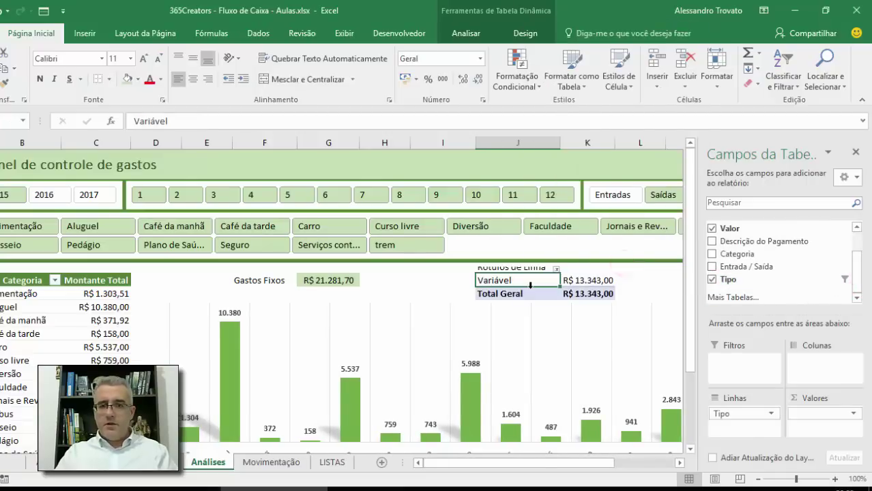
Step: Turn off the grand total in the variable-expense PivotTable's options
left_click(471, 33)
left_click(522, 33)
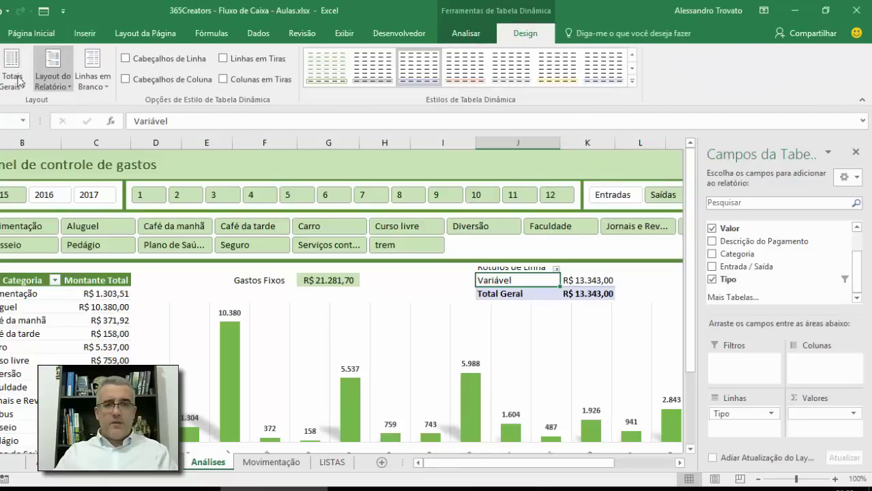
left_click(470, 32)
left_click(0, 77)
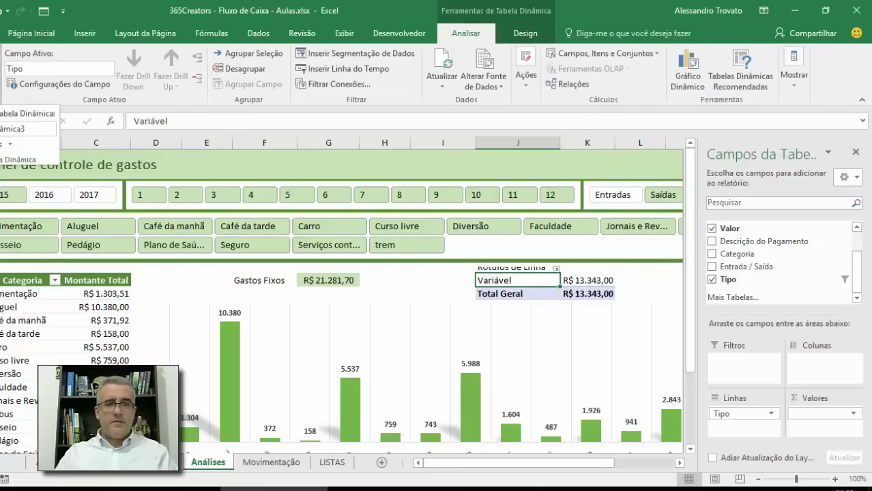
left_click(3, 144)
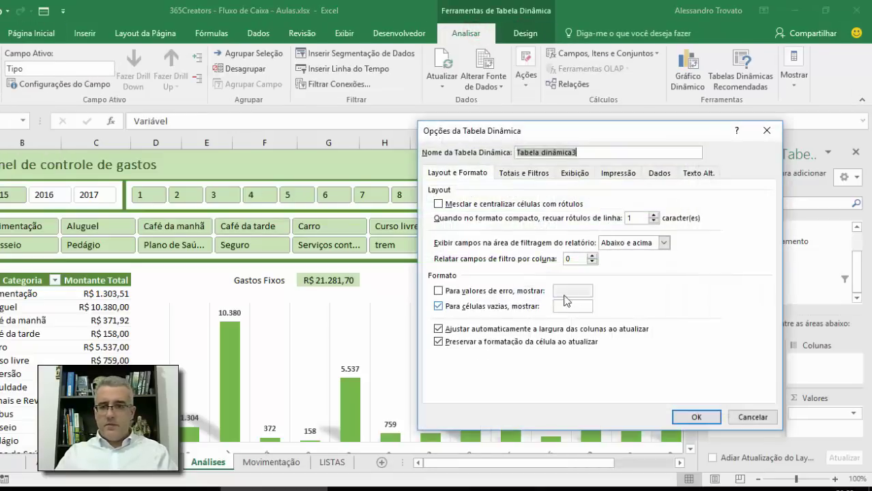
left_click(524, 172)
left_click(442, 206)
Step: Turn off the variable-expense PivotTable's expand/collapse buttons, contextual tooltips, and field captions with filter drop-downs
left_click(575, 173)
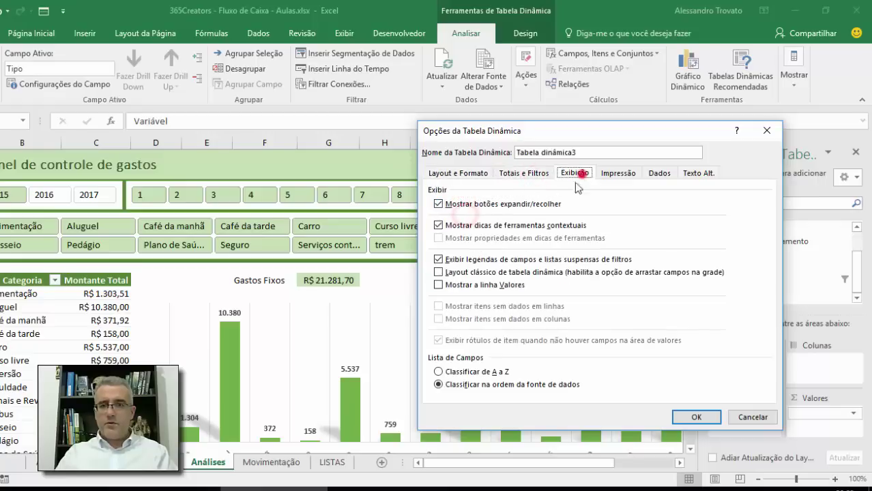
left_click(458, 204)
left_click(476, 226)
left_click(482, 259)
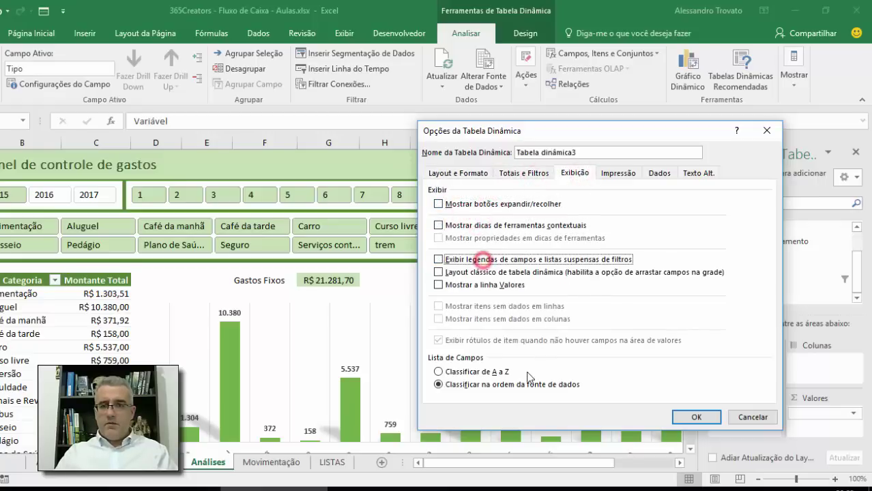
left_click(683, 416)
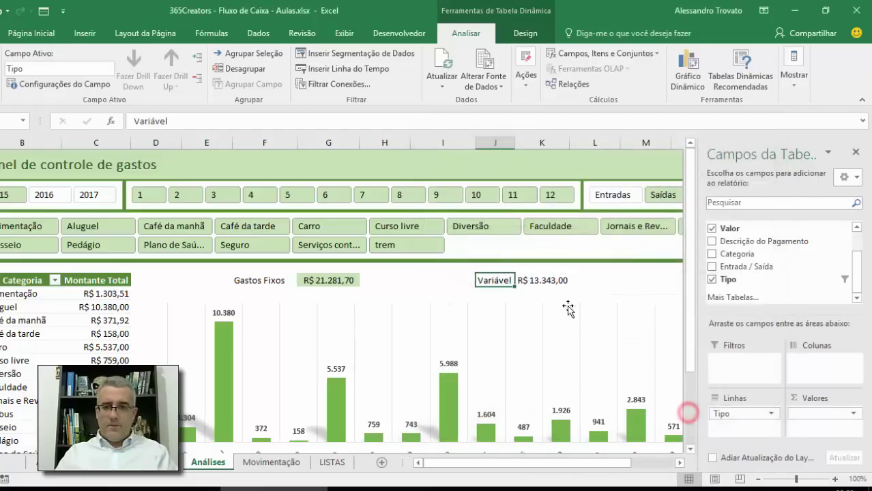
Step: Rename the Variável row label to Gasto Variável and right-align it
key("F2")
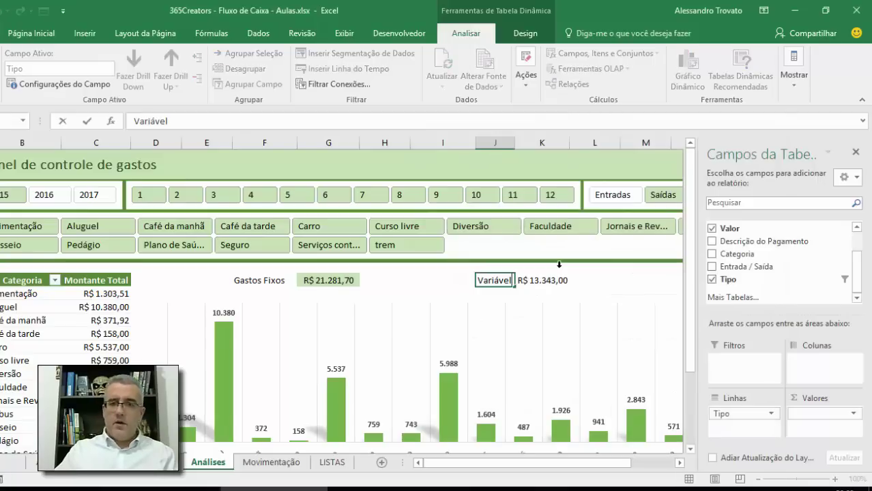
key("Home")
type("Gasto")
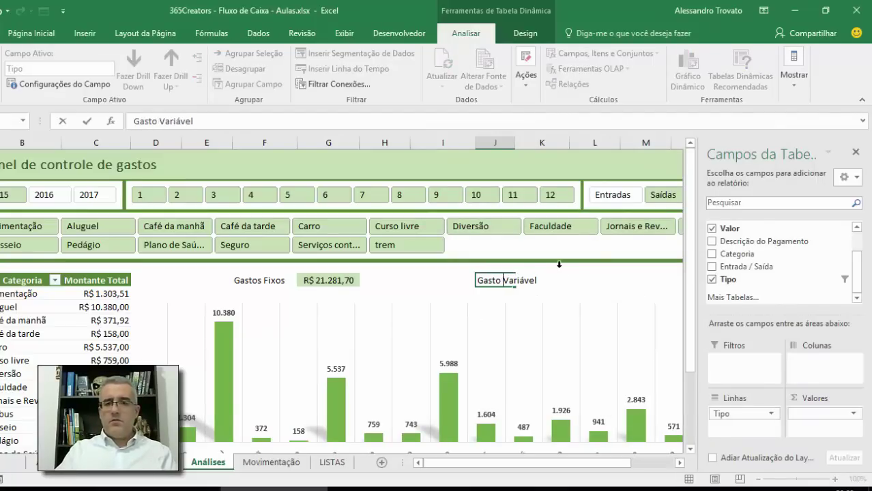
key("Return")
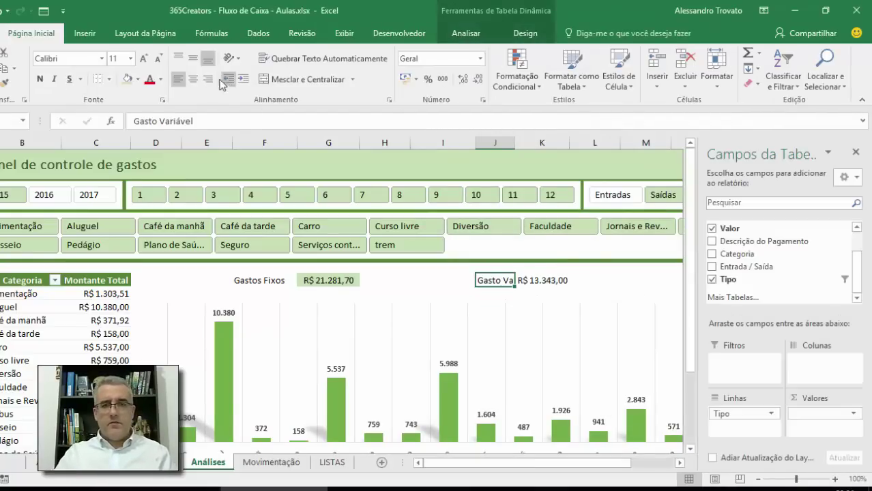
Step: Give the variable-expense total cell in column K a light green fill
left_click(529, 280)
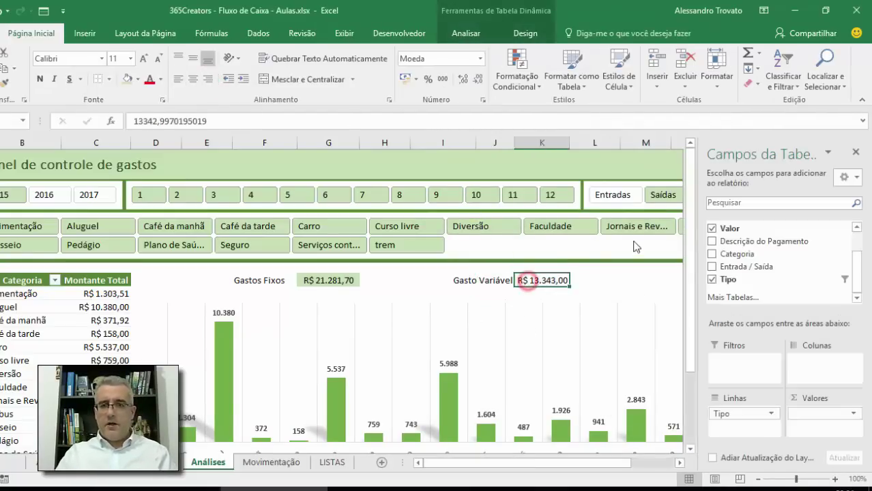
left_click(127, 78)
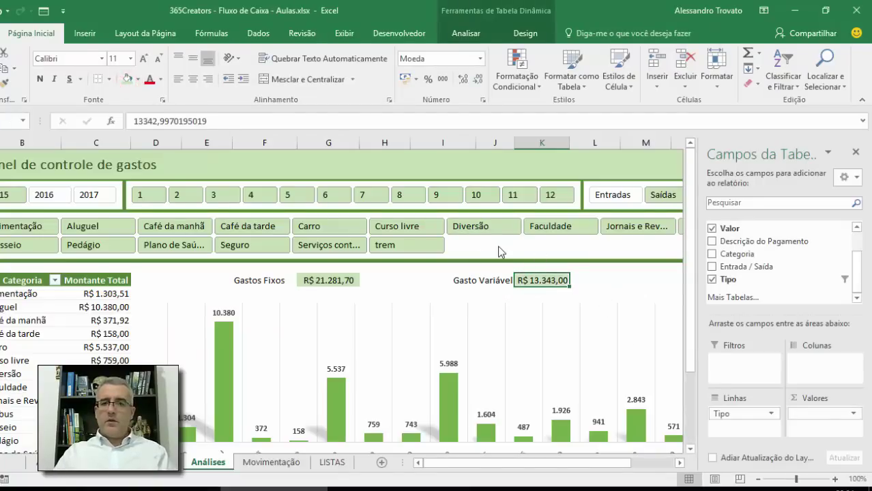
Step: Filter the dashboard by 2016, 2017 and 2016 again to check how the fixed and variable expense totals respond
left_click(46, 199)
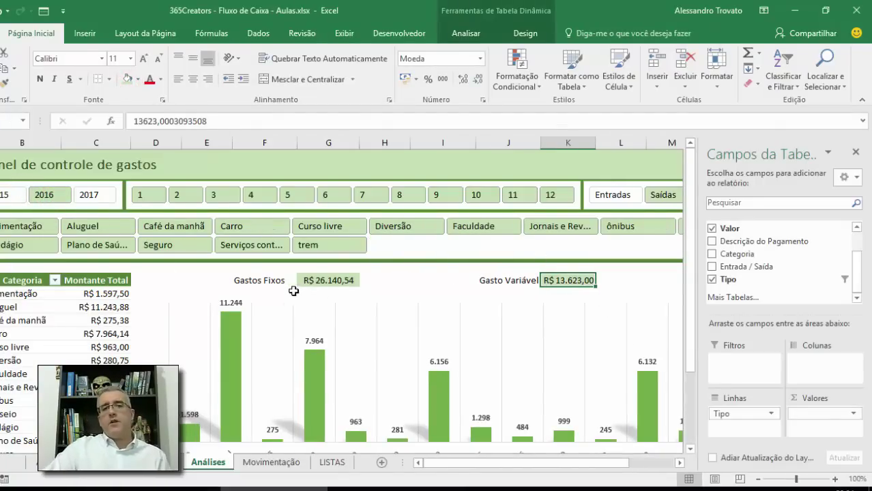
left_click(189, 284)
left_click(314, 284)
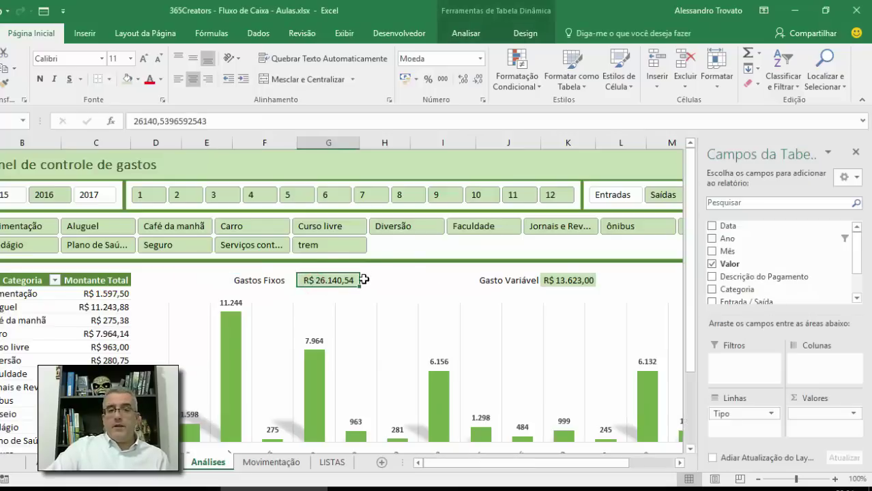
left_click(87, 196)
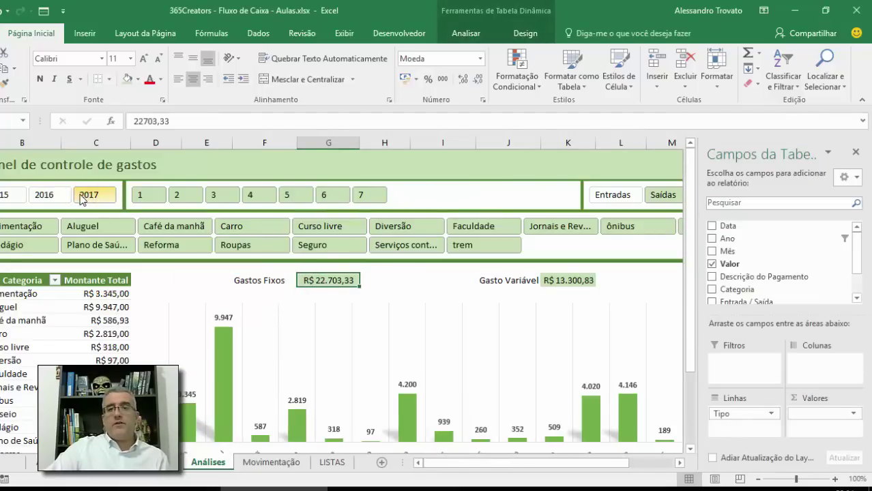
left_click(63, 196)
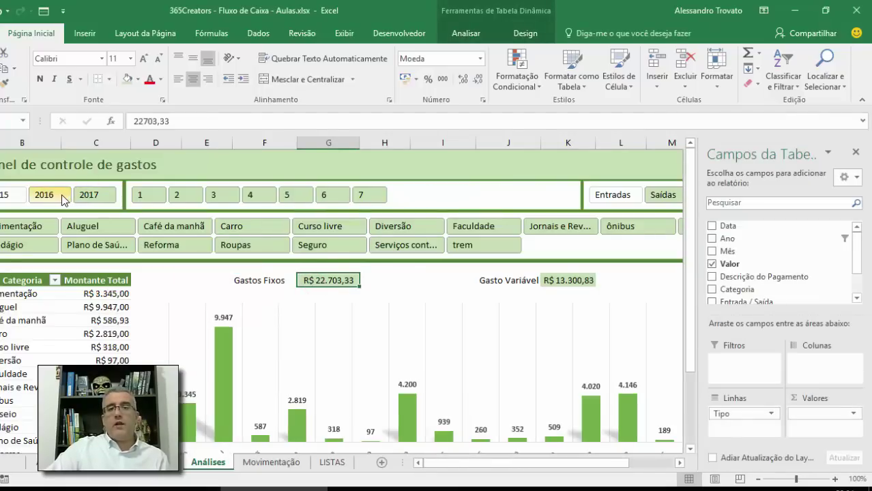
left_click(384, 275)
left_click(352, 286)
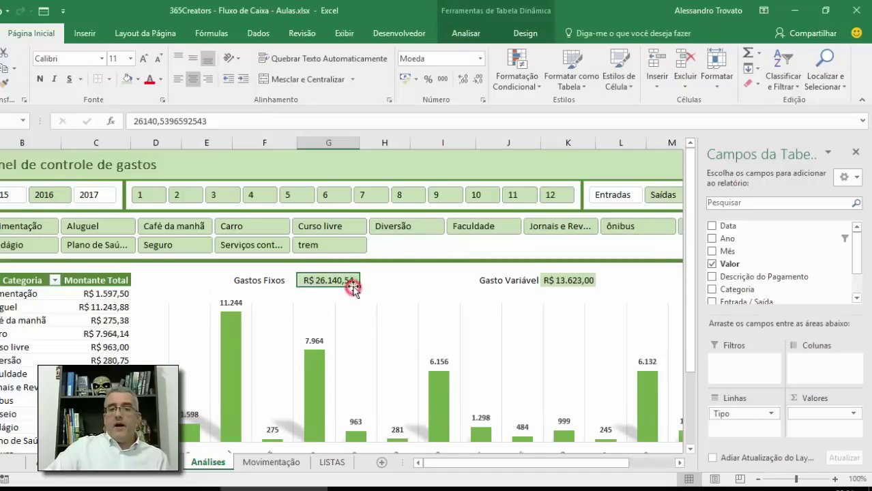
Step: Narrow the Entradas/Saídas slicer and the Categoria slicer so both end at the same point in column N
left_click(592, 185)
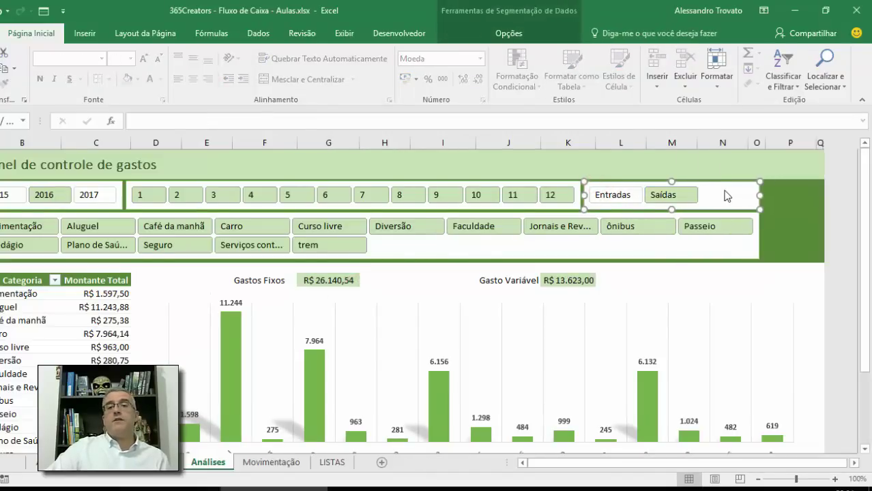
left_click_drag(761, 196, 710, 196)
left_click(761, 240)
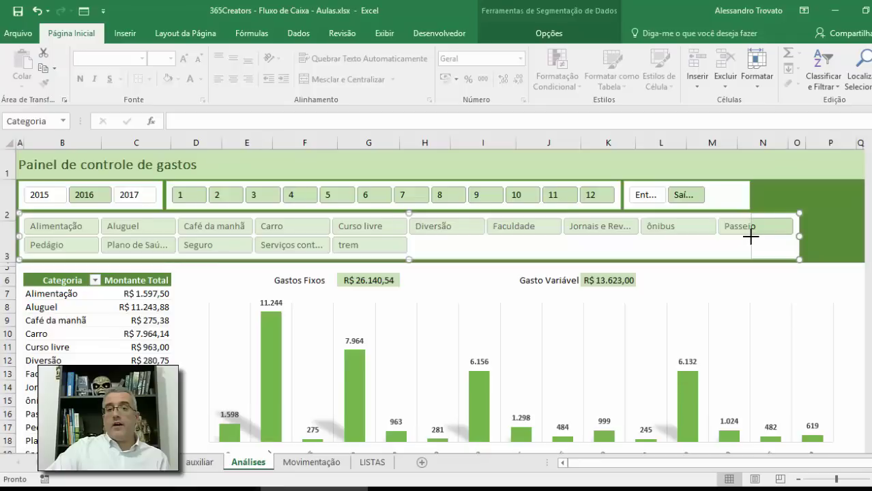
left_click_drag(750, 236, 751, 237)
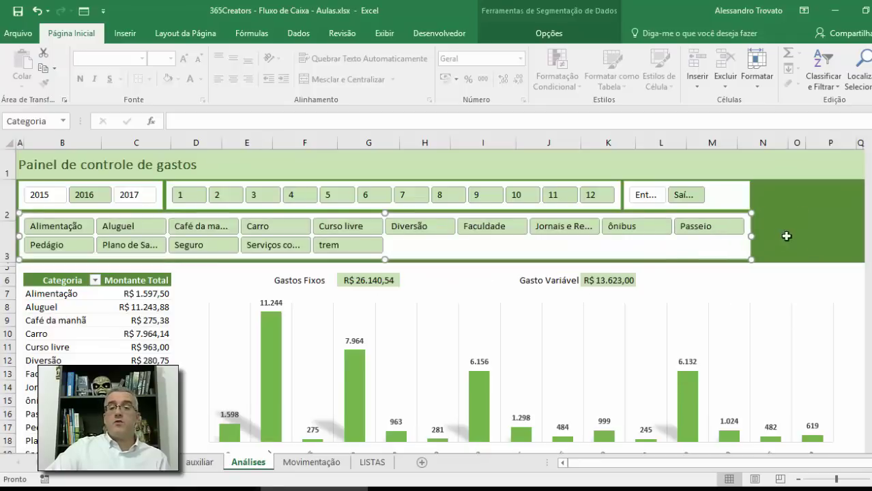
left_click(808, 226)
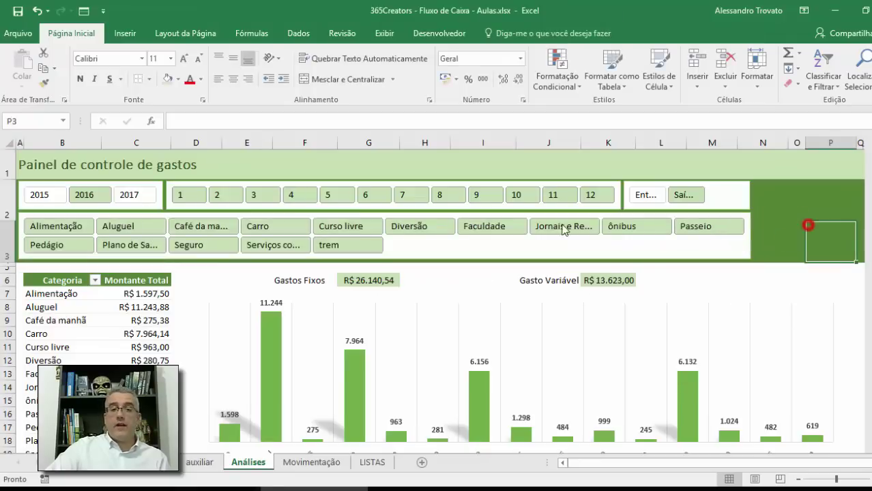
Step: Filter the dashboard by 2017 and month 7 to check the table, chart and expense totals, and save the workbook
left_click(124, 195)
left_click(408, 194)
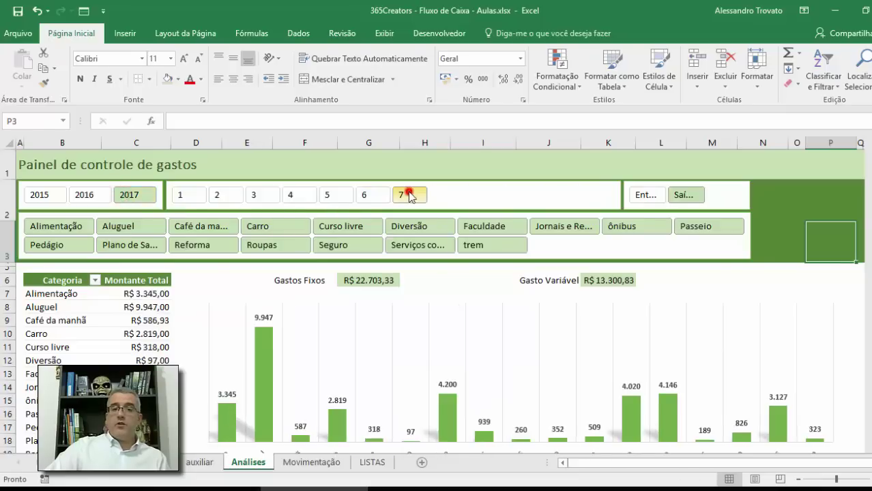
scroll(464, 293, "down", 1)
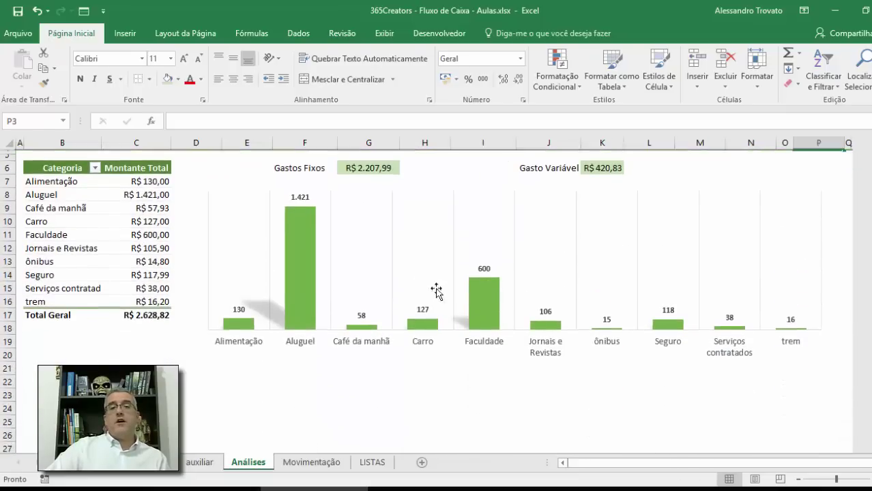
scroll(412, 300, "up", 1)
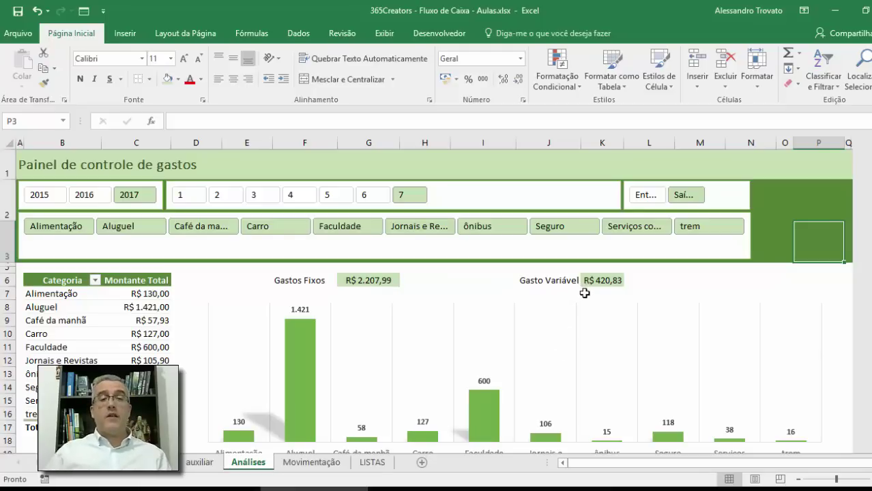
left_click(819, 194)
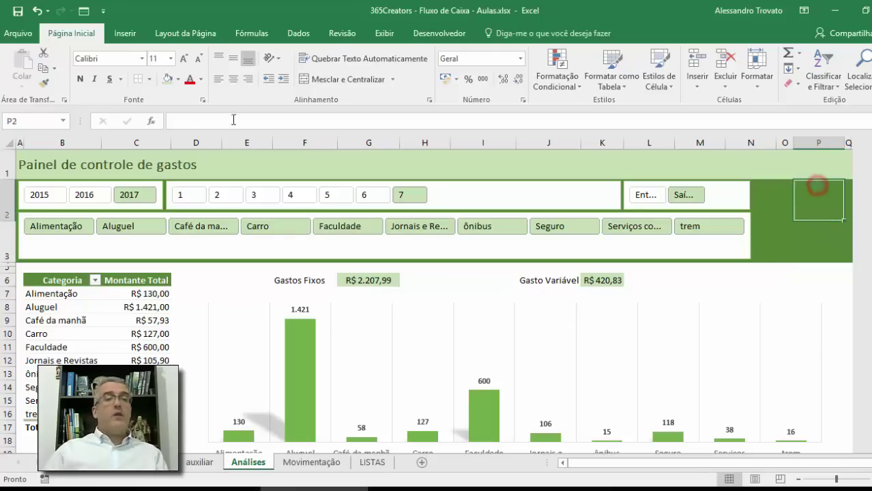
left_click(21, 10)
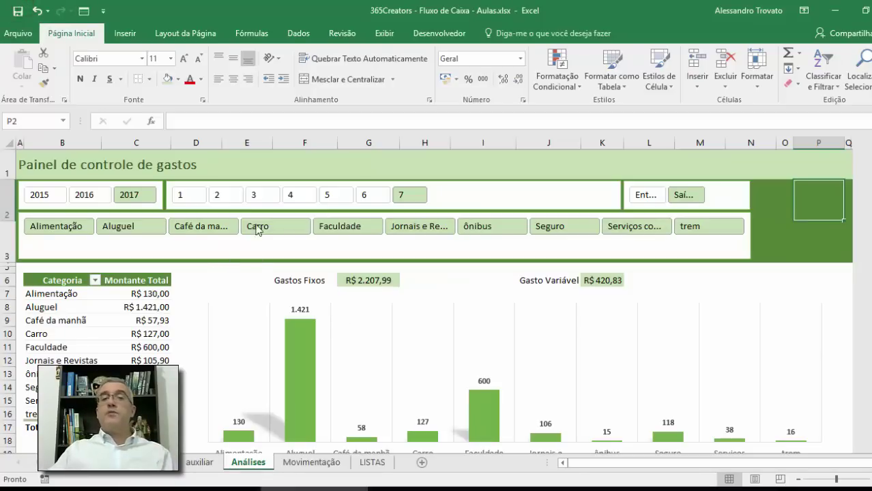
Step: Filter the 2017 data by months 6, 5, 4, 3, 2 and 1 in turn to check how the totals and chart respond
left_click(375, 196)
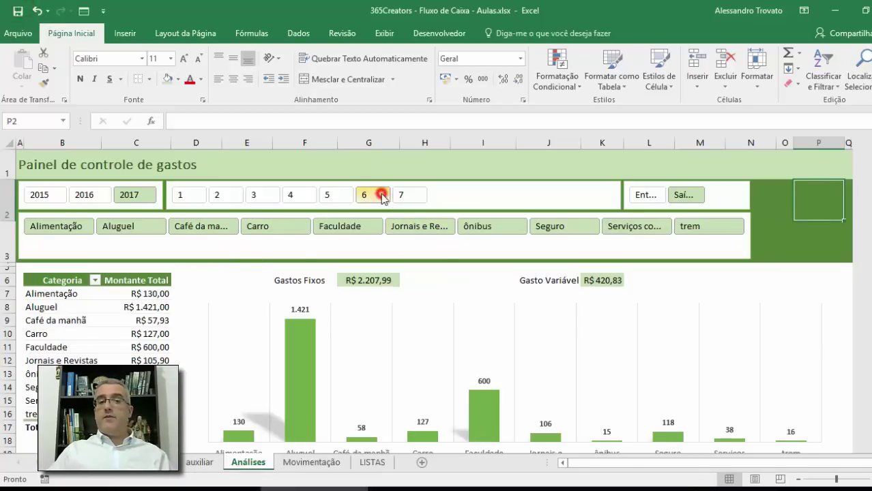
left_click(338, 195)
left_click(290, 196)
left_click(266, 195)
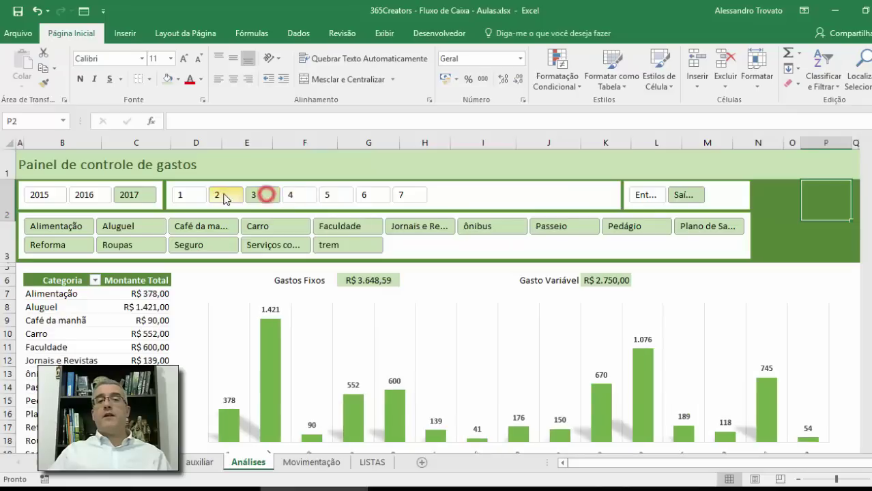
left_click(224, 194)
left_click(187, 197)
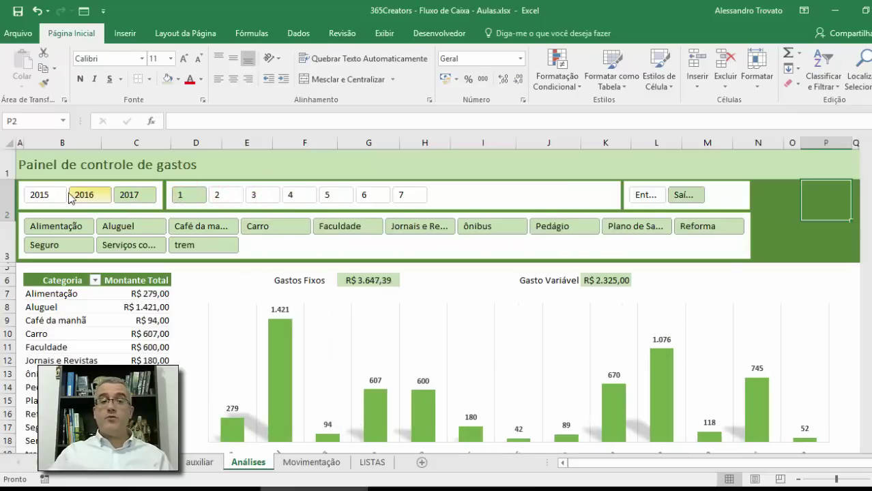
Step: Switch the year filter through 2015, 2016 and 2017, and select months 1 to 7 of 2017 to check the totals
left_click(39, 194)
left_click(83, 194)
left_click(129, 195)
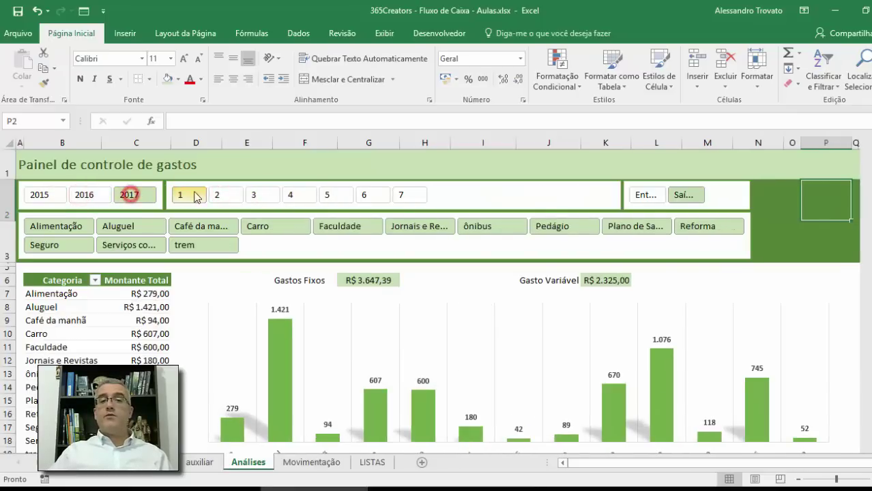
left_click(195, 196)
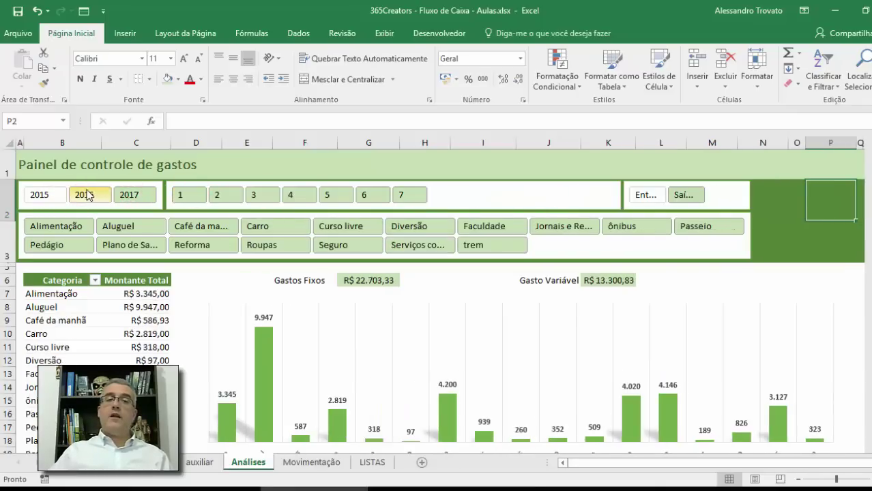
Step: Filter the dashboard by 2015 with all months from 1 to 12 selected
left_click(55, 195)
left_click(190, 202)
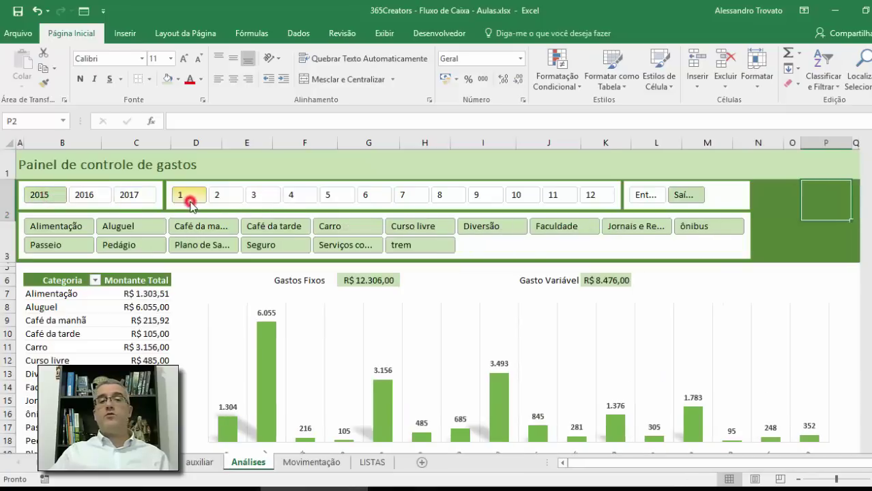
left_click_drag(189, 205, 604, 200)
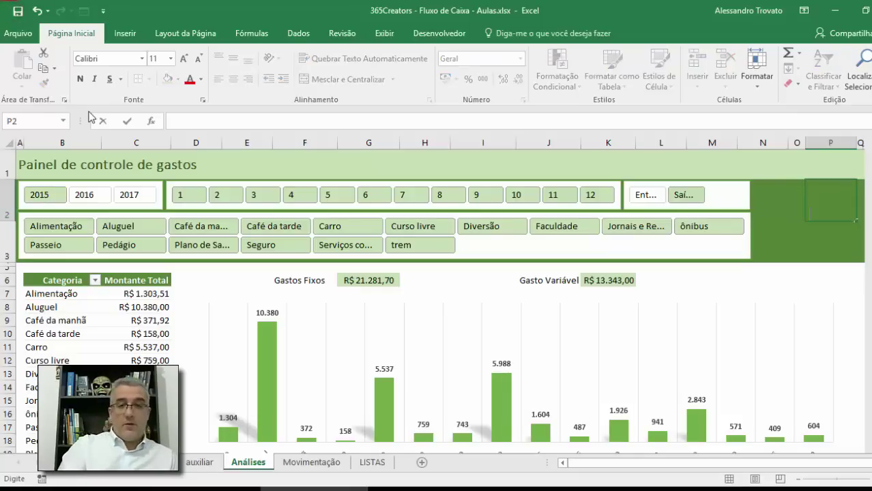
Step: Collapse the ribbon and hide the row and column headings and the formula bar on the Análises sheet
key("ctrl+F1")
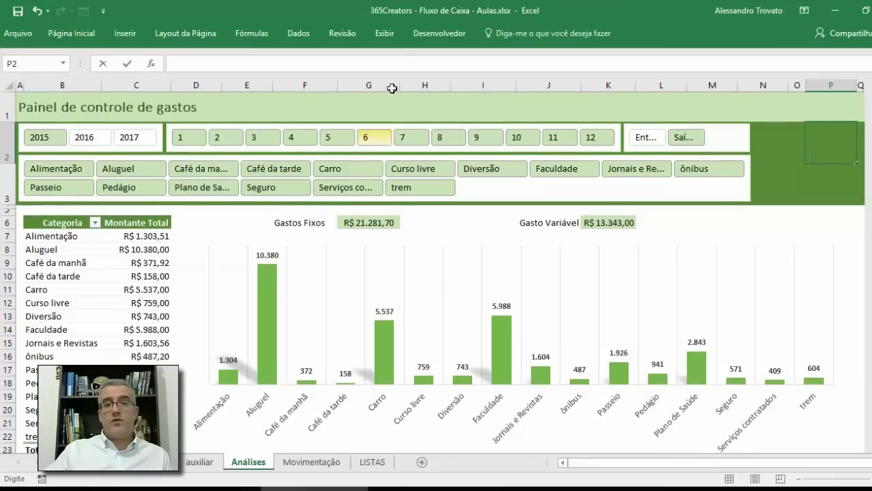
left_click(374, 36)
left_click(432, 135)
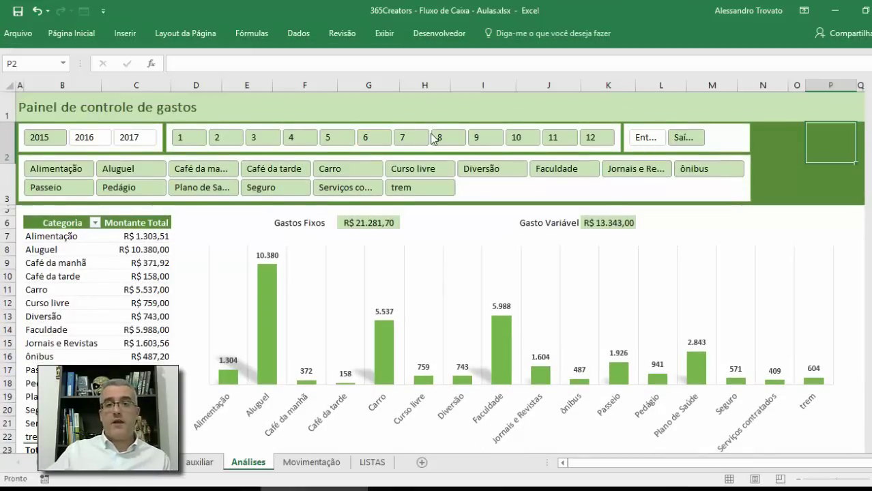
left_click(385, 34)
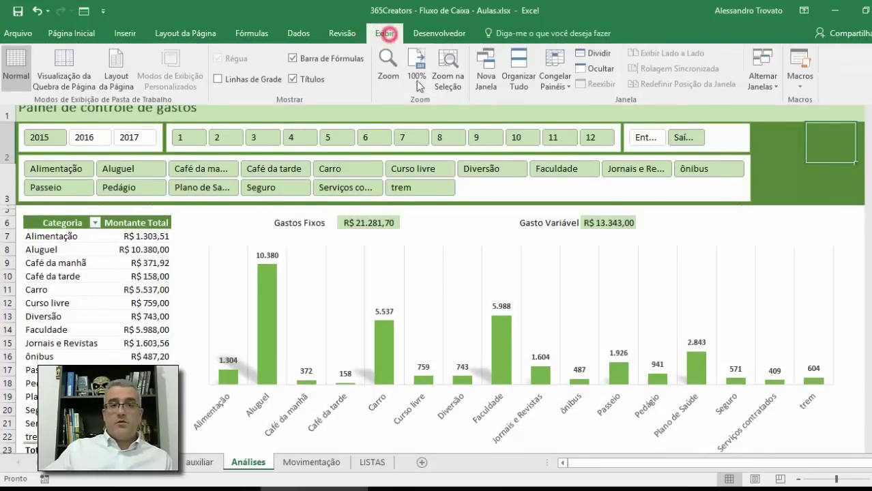
left_click(312, 79)
left_click(321, 58)
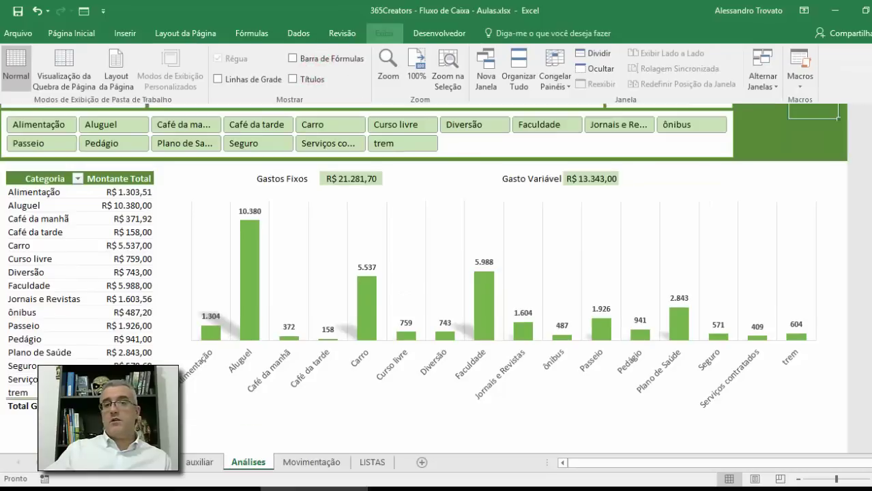
left_click(850, 232)
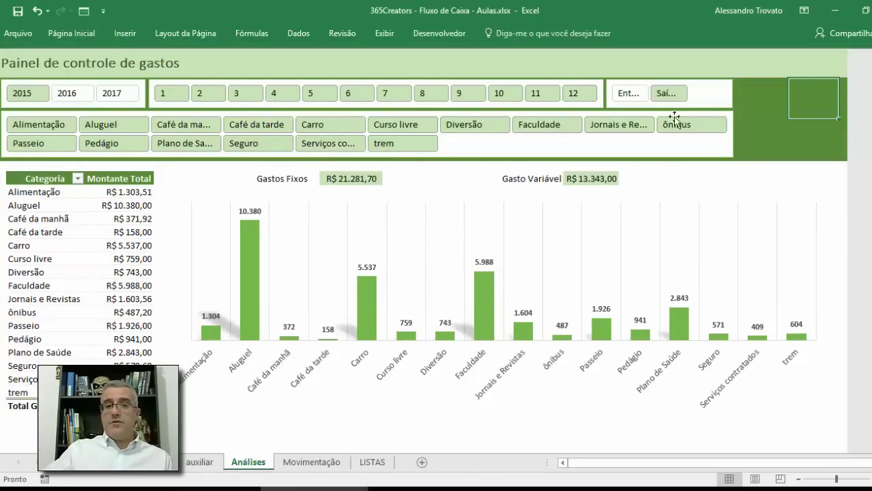
Step: Hide the PivotTable field list of the category totals table
left_click(123, 247)
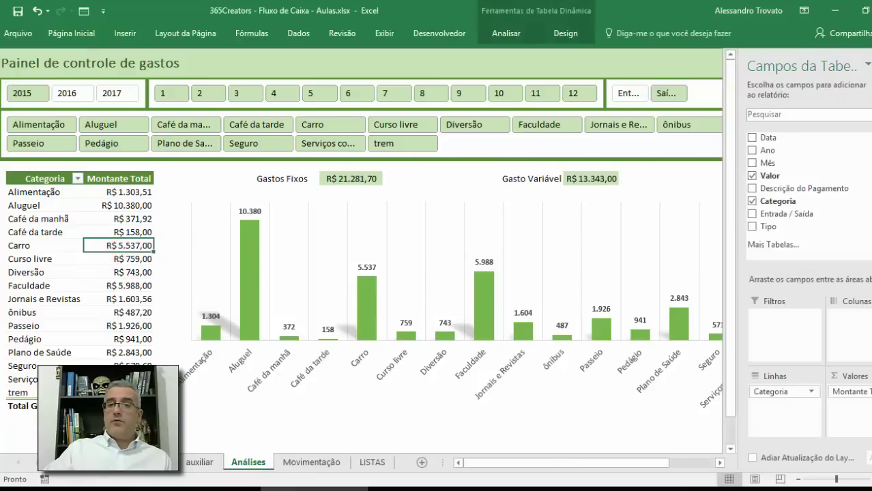
left_click(871, 64)
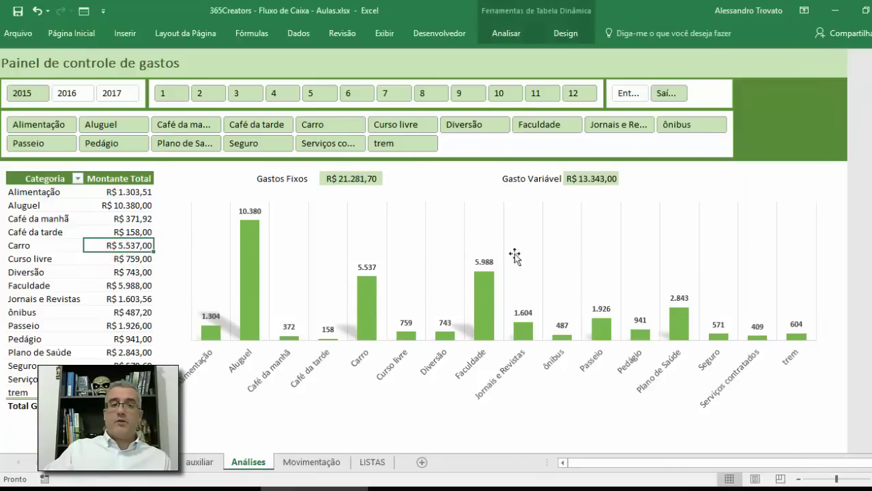
left_click(15, 11)
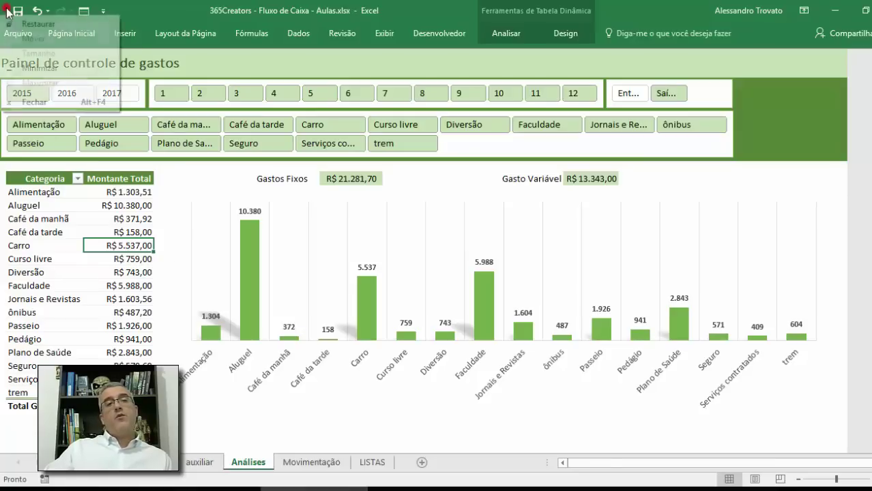